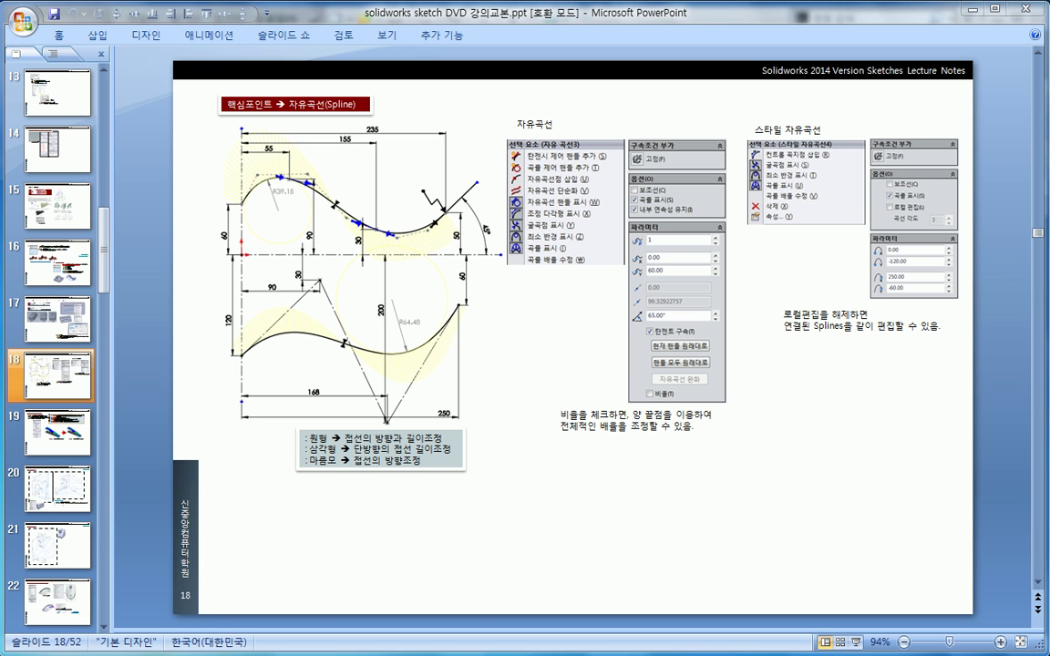
Examine the lecture-note slides on sketch pictures (slide 22) and on the dimensioned spline exercise (slide 18)
left_click(89, 600)
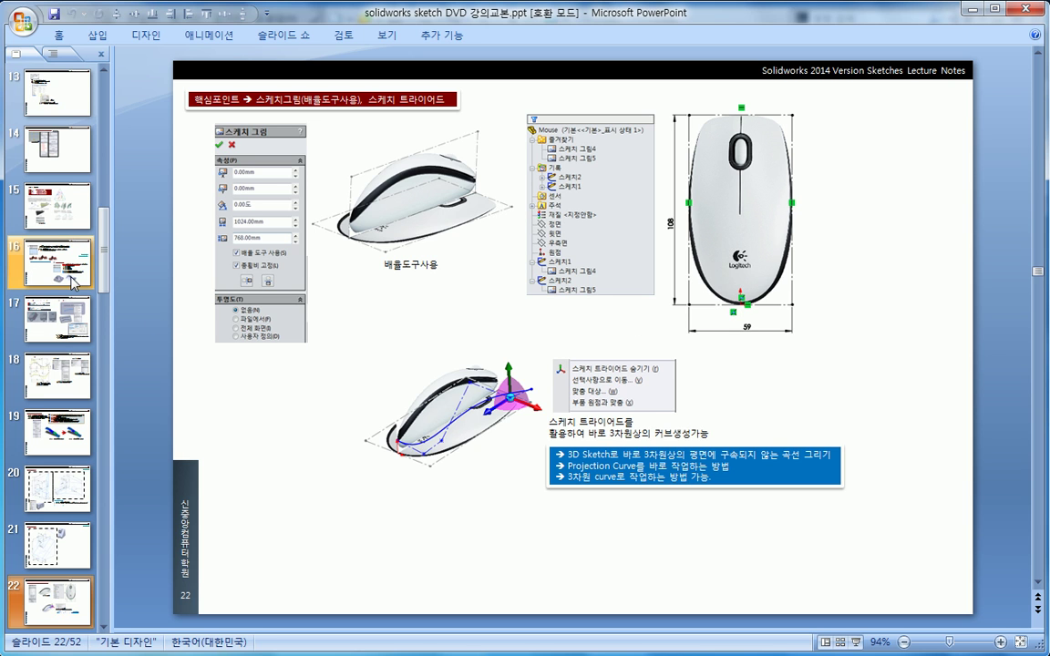
left_click(59, 374)
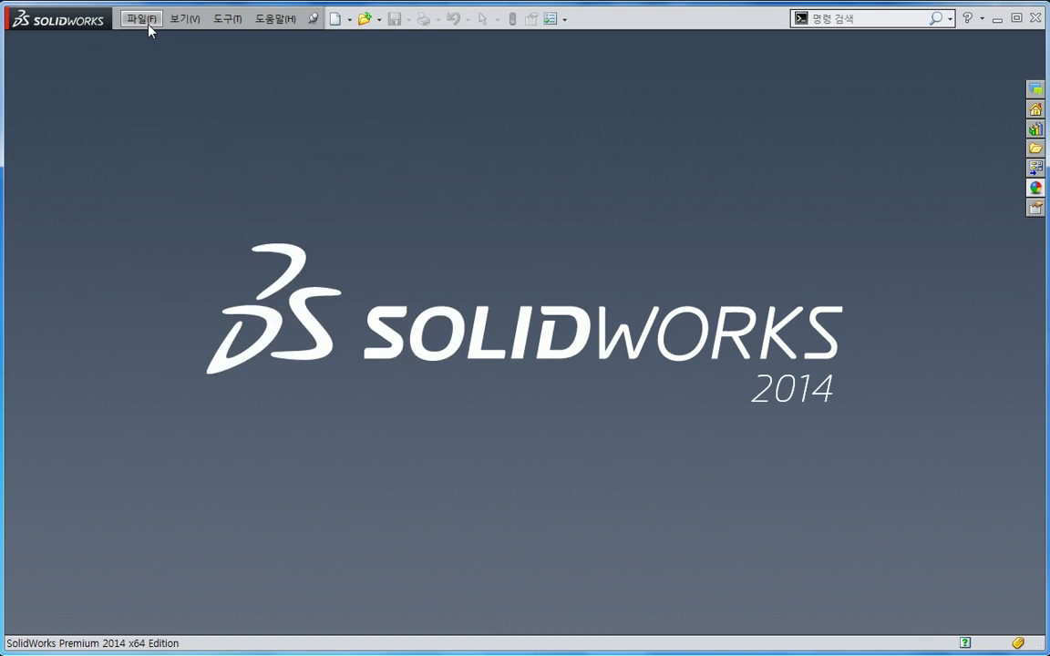
Switch to SolidWorks, create a new part and start a sketch on the front plane
left_click(147, 24)
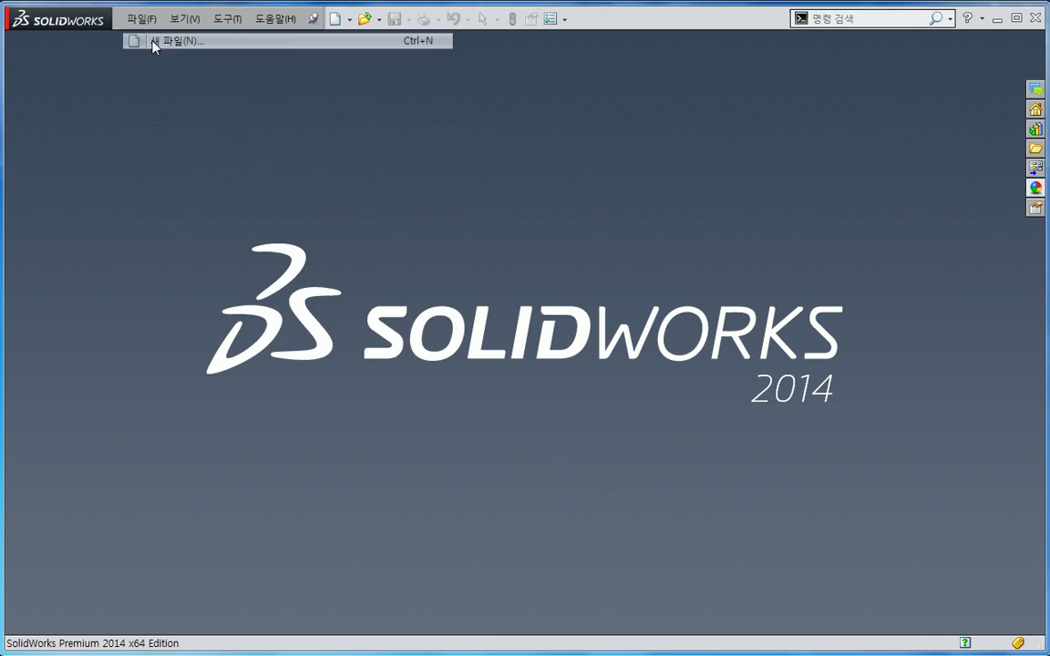
left_click(173, 40)
left_click(375, 262)
left_click(565, 497)
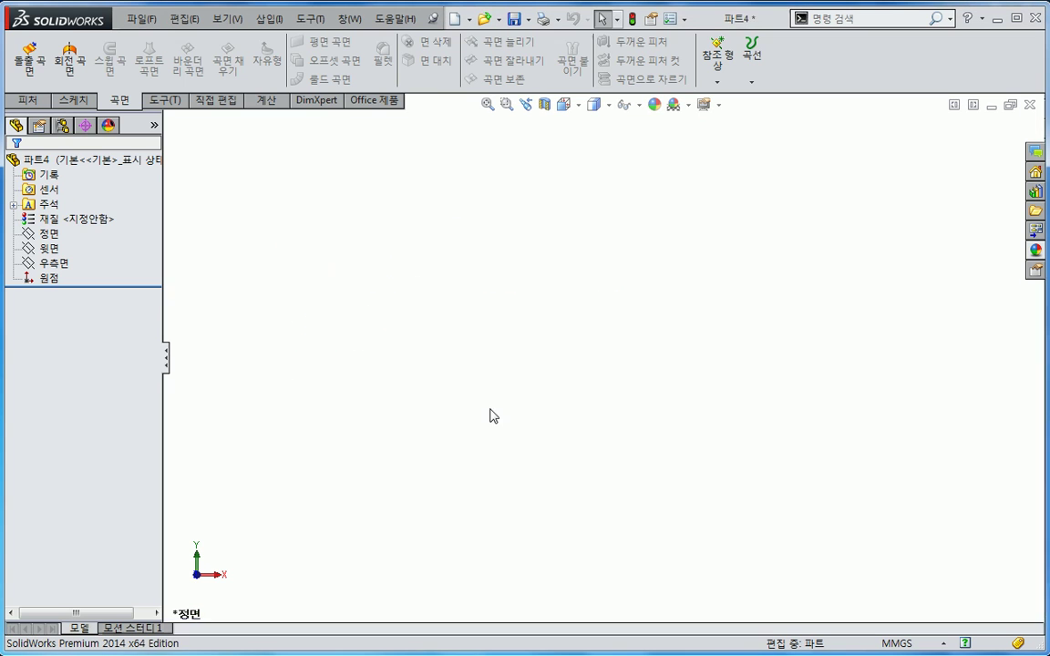
right_click(50, 233)
left_click(70, 211)
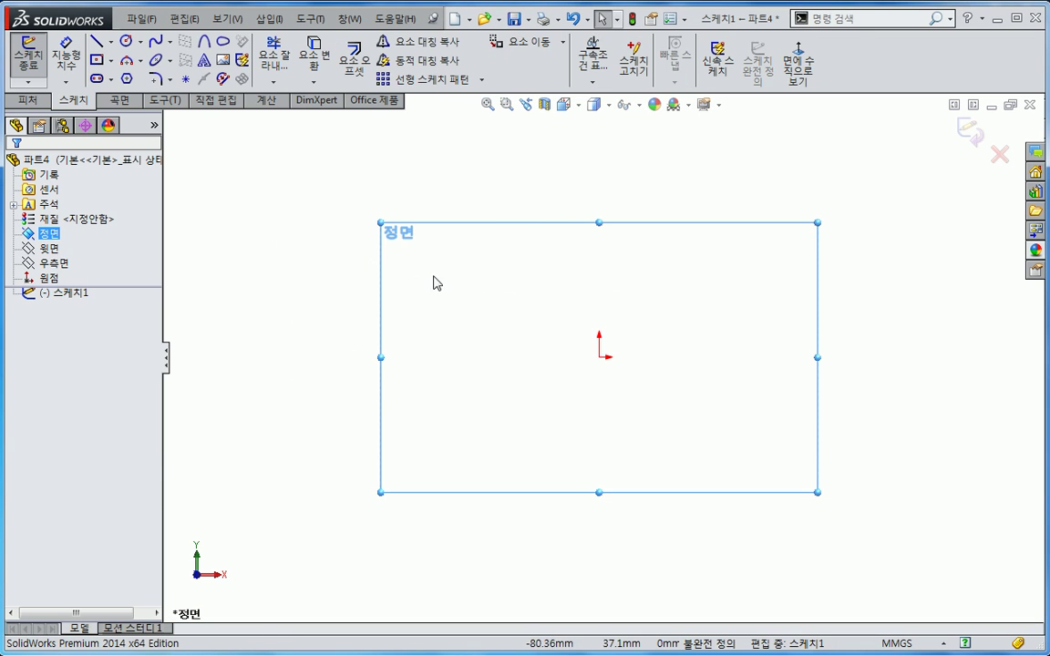
Sketch a horizontal centerline about 204 mm long and a vertical centerline crossing it at the origin
mouse_move(538, 349)
middle_mouse_down("ctrl")
mouse_move(433, 390)
mouse_move(436, 399)
middle_mouse_up("ctrl")
key("s")
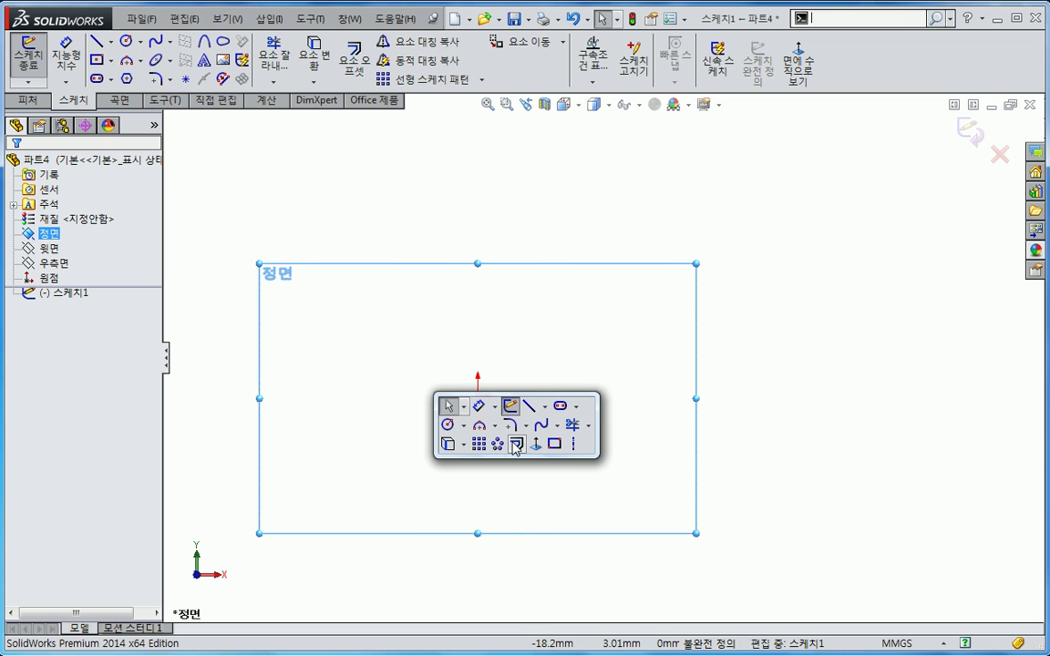
left_click(479, 365)
left_click_drag(312, 398, 812, 398)
left_click_drag(479, 217, 479, 527)
key("Escape")
middle_click_drag(525, 444, 493, 460, "ctrl")
left_click(171, 44)
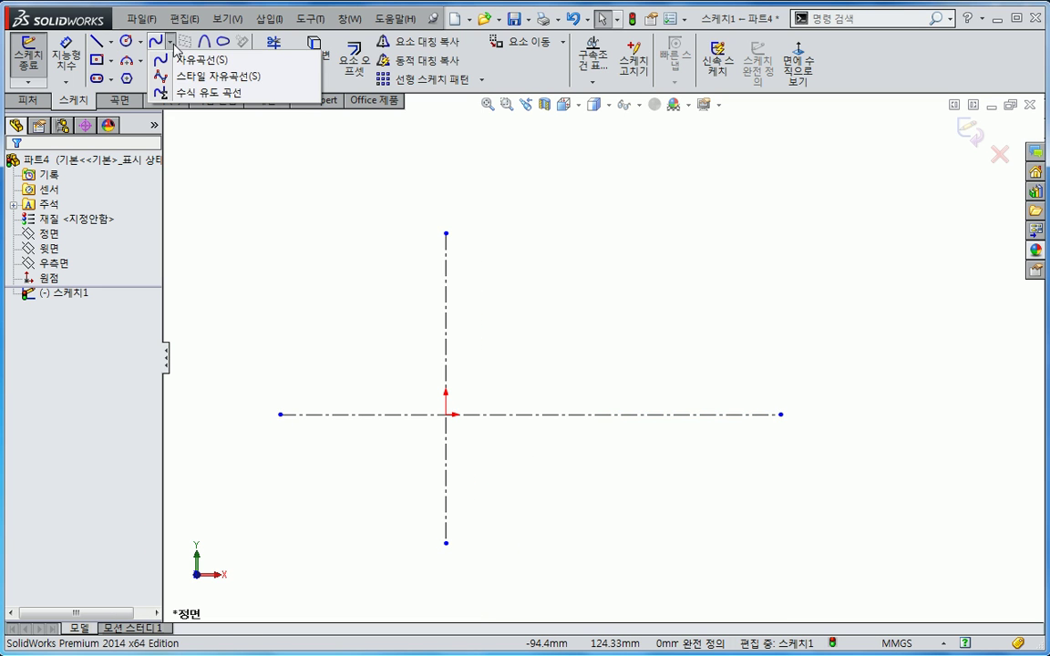
left_click(208, 93)
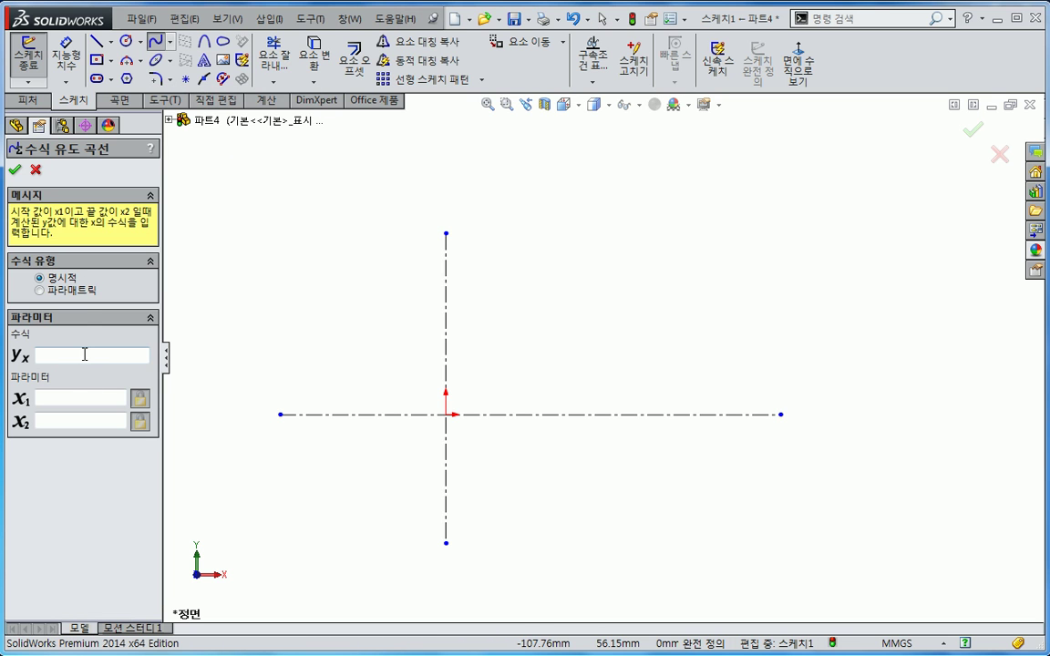
left_click(34, 169)
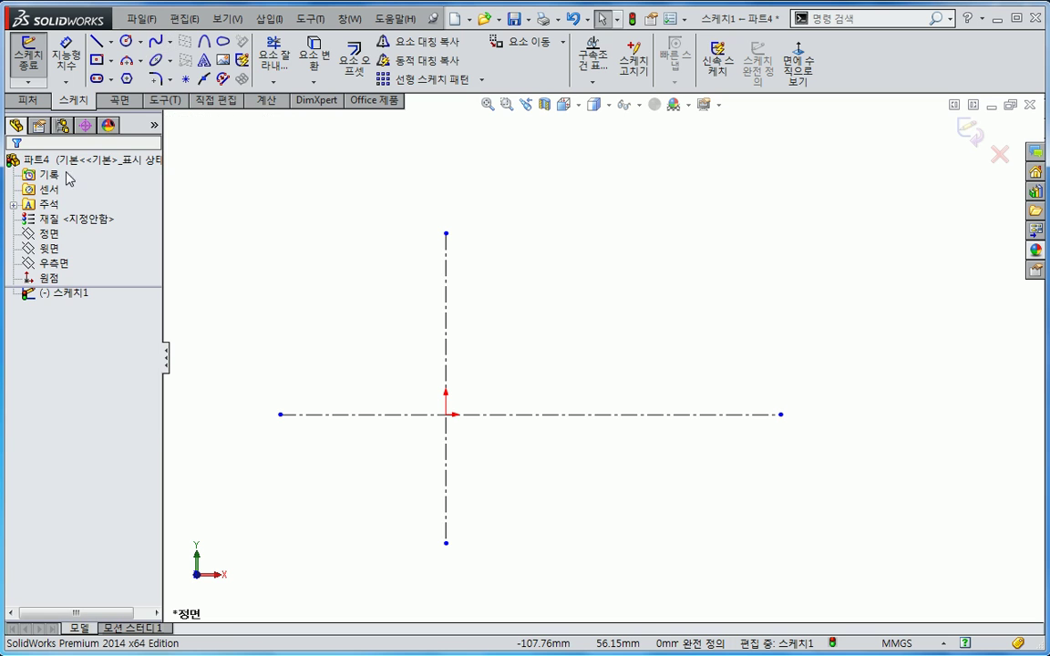
Draw a four-point wave-shaped spline starting on the vertical centerline about 36 mm above the origin, with a crest followed by a valley
left_click(170, 43)
left_click(193, 59)
middle_click_drag(328, 266, 278, 285, "ctrl")
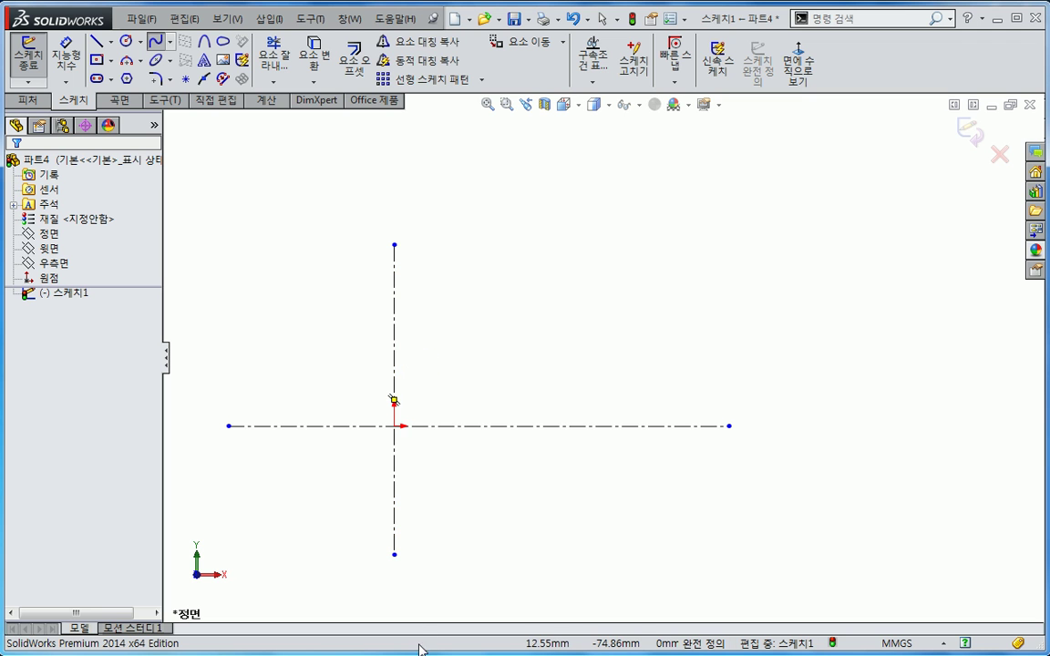
key("alt+Tab")
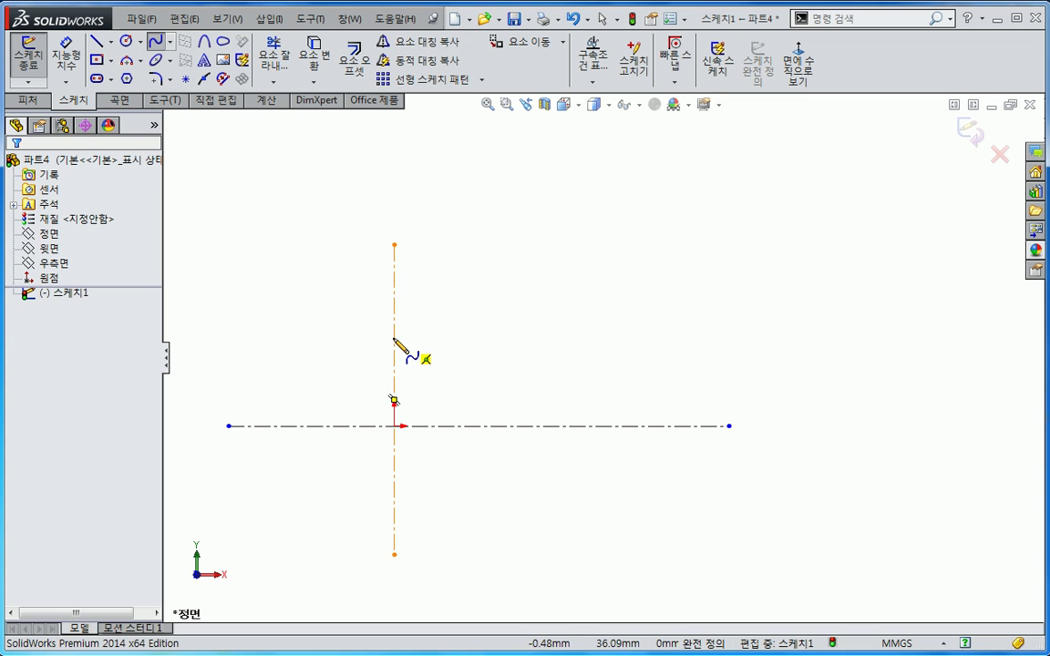
left_click(394, 338)
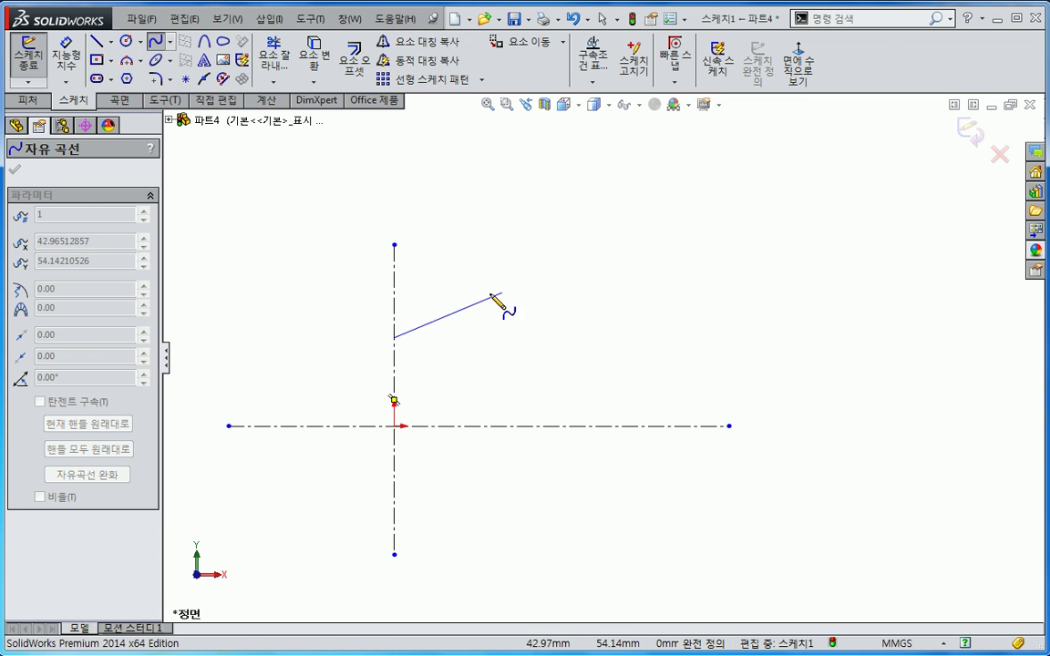
left_click(476, 293)
left_click(592, 358)
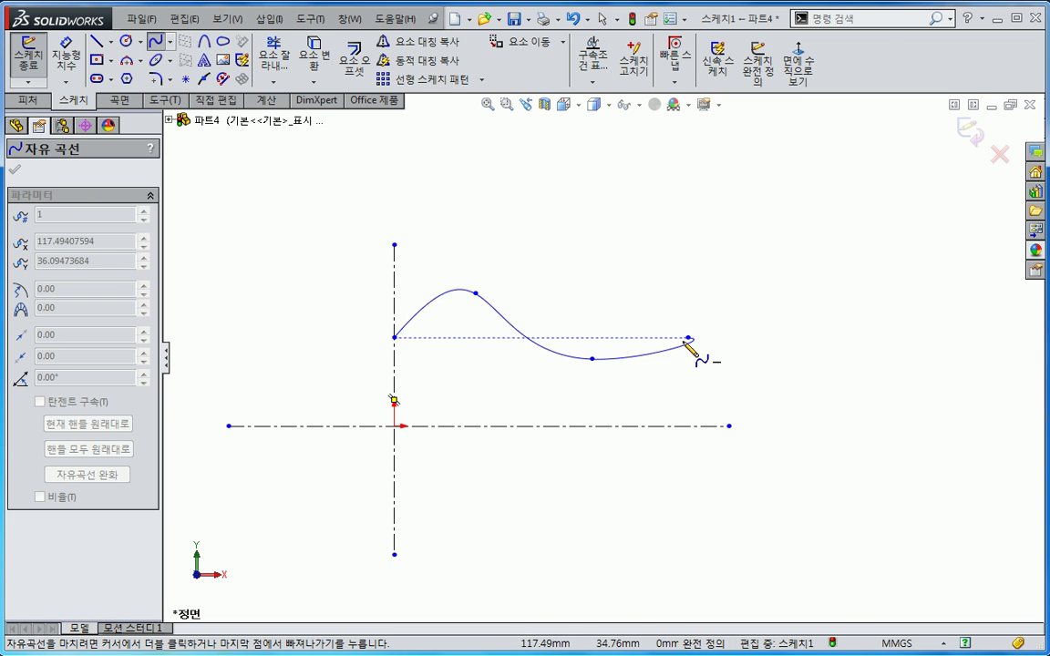
double_click(689, 338)
key("Escape")
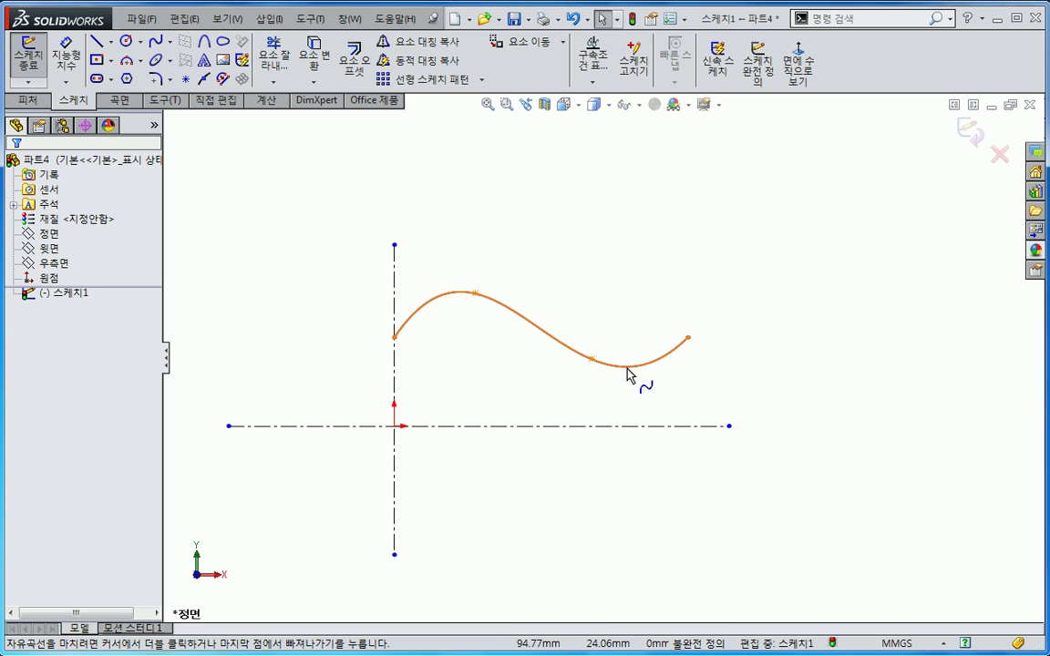
Dimension the spline's start point 60 mm above the horizontal centerline
middle_click_drag(577, 396, 567, 368, "ctrl")
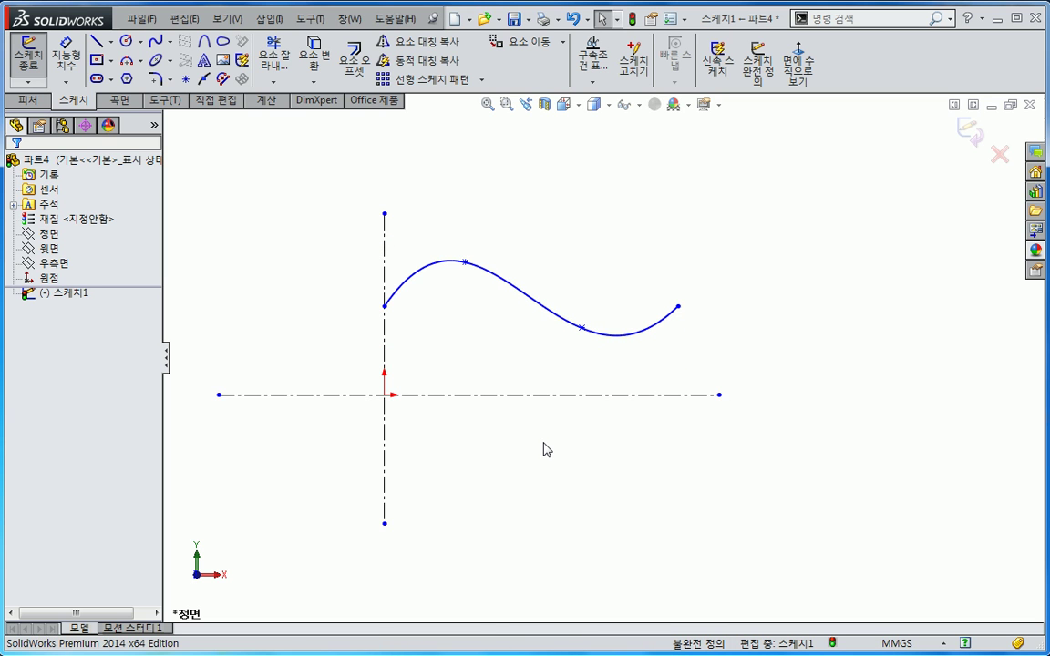
key("s")
left_click(584, 458)
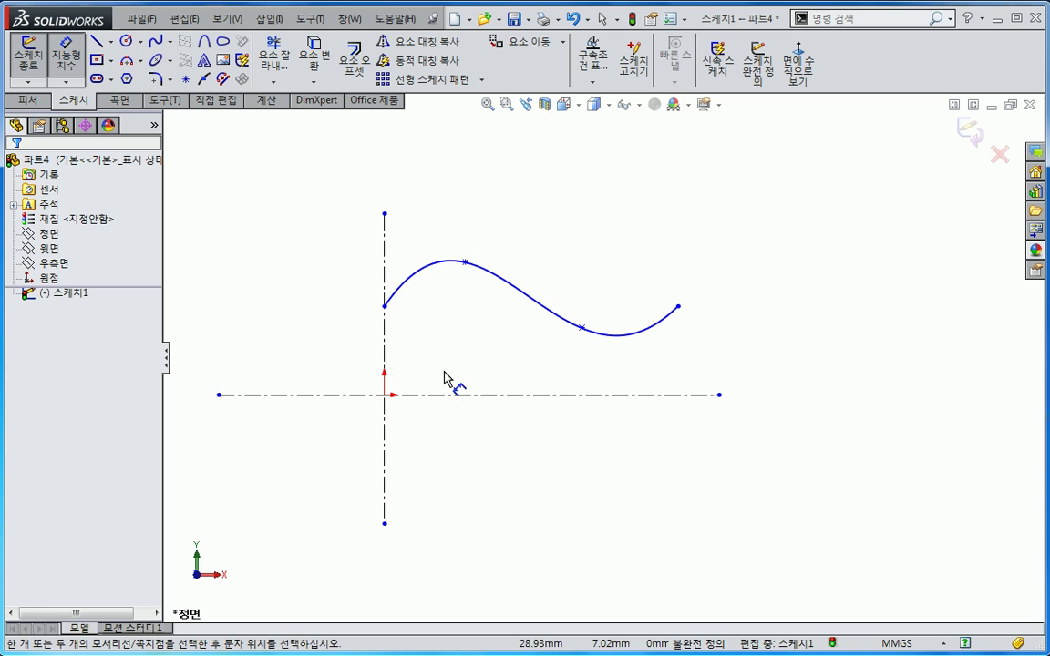
left_click(385, 306)
left_click(376, 394)
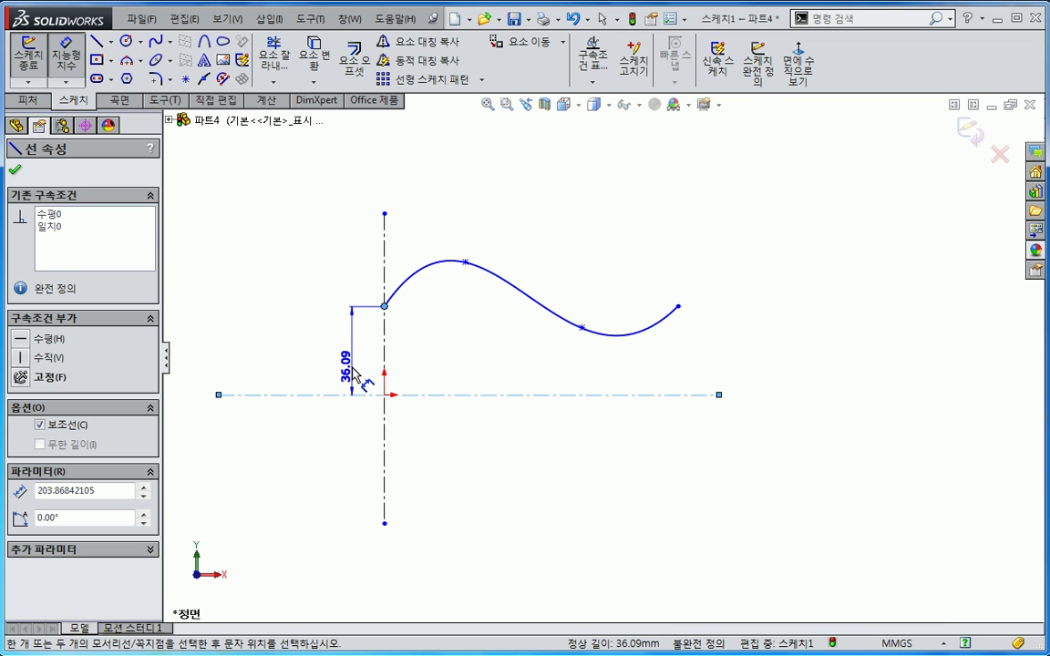
left_click(355, 368)
type("60")
key("Return")
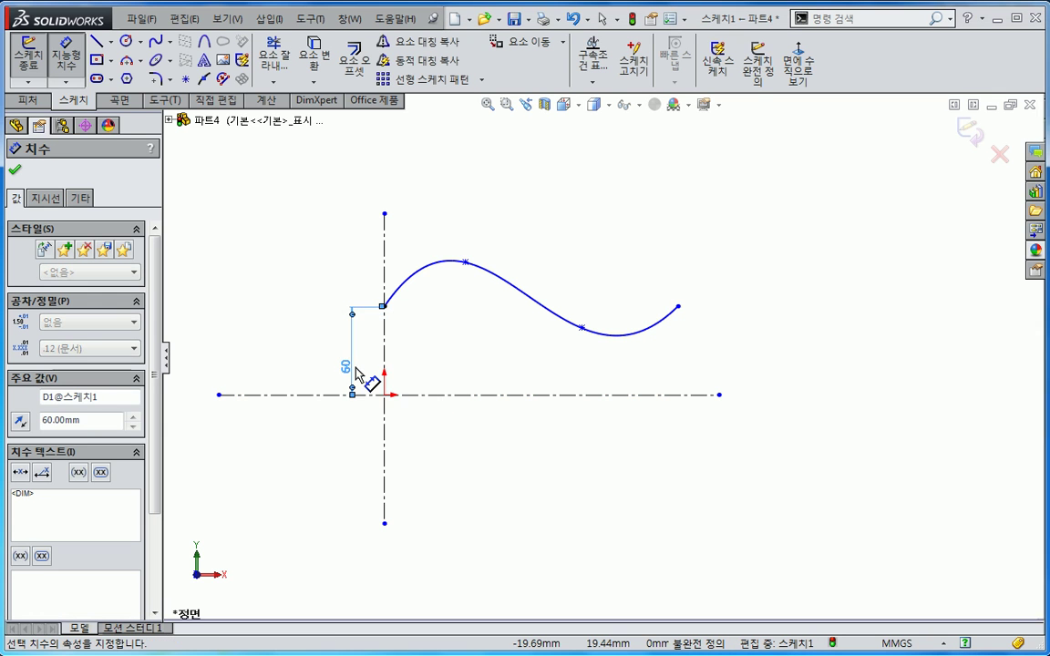
Dimension the heights of the spline's second and third points above the horizontal centerline as 90 mm and 30 mm
left_click(466, 262)
left_click(479, 340)
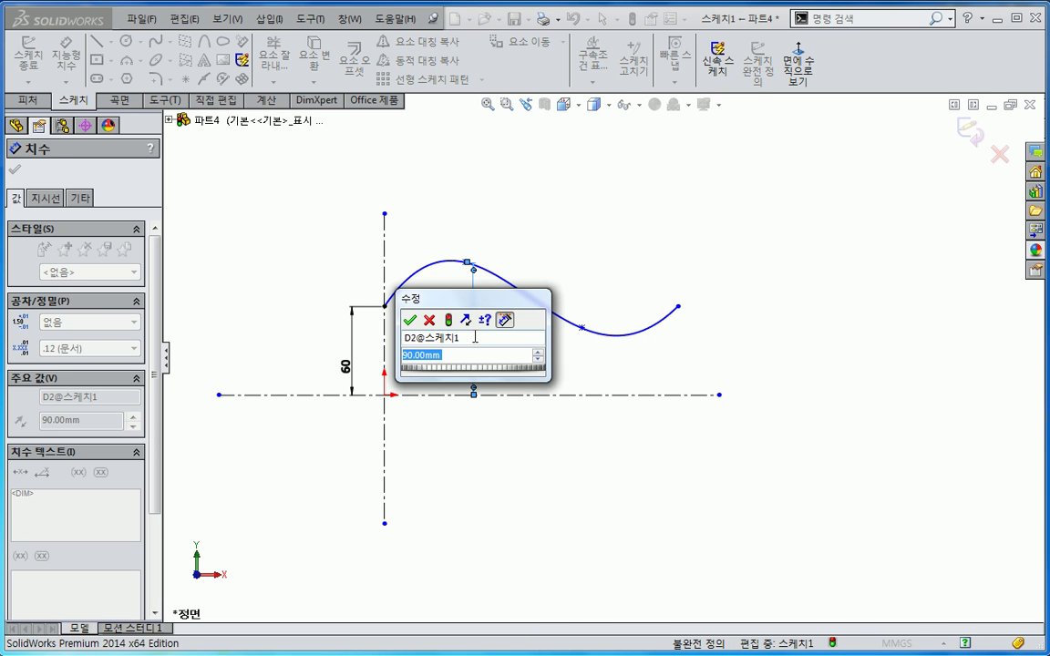
key("Return")
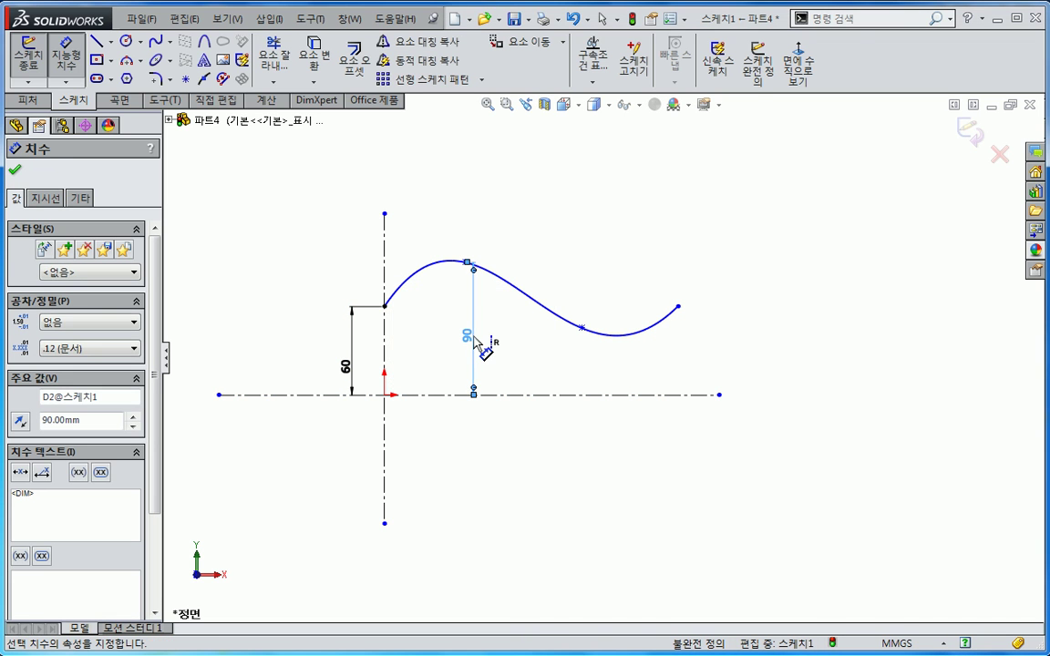
left_click(583, 334)
left_click(560, 376)
type("30")
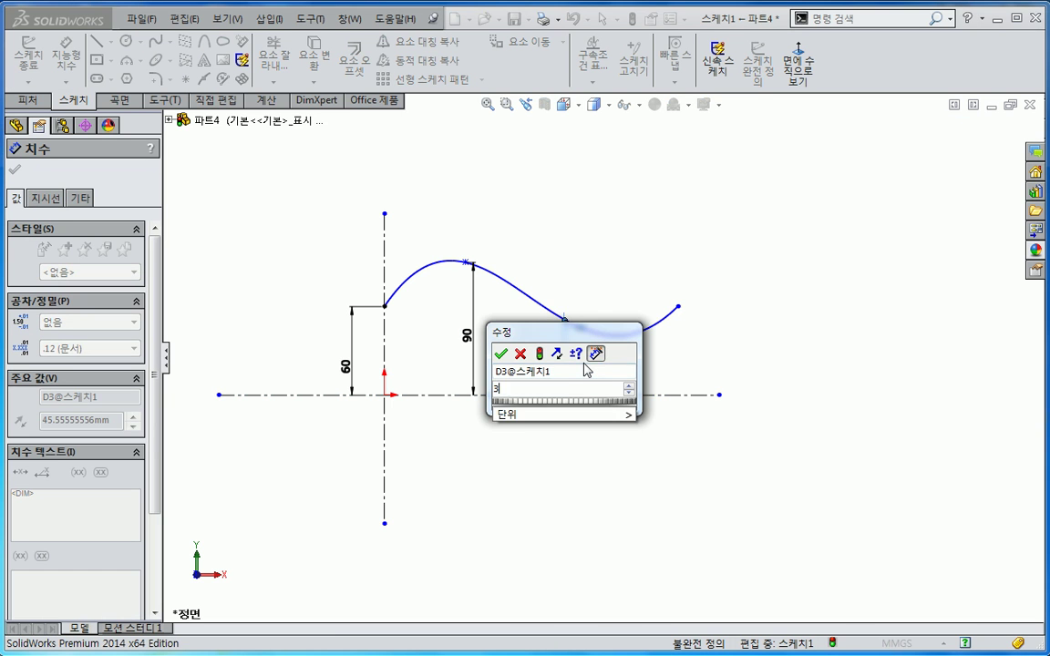
key("Return")
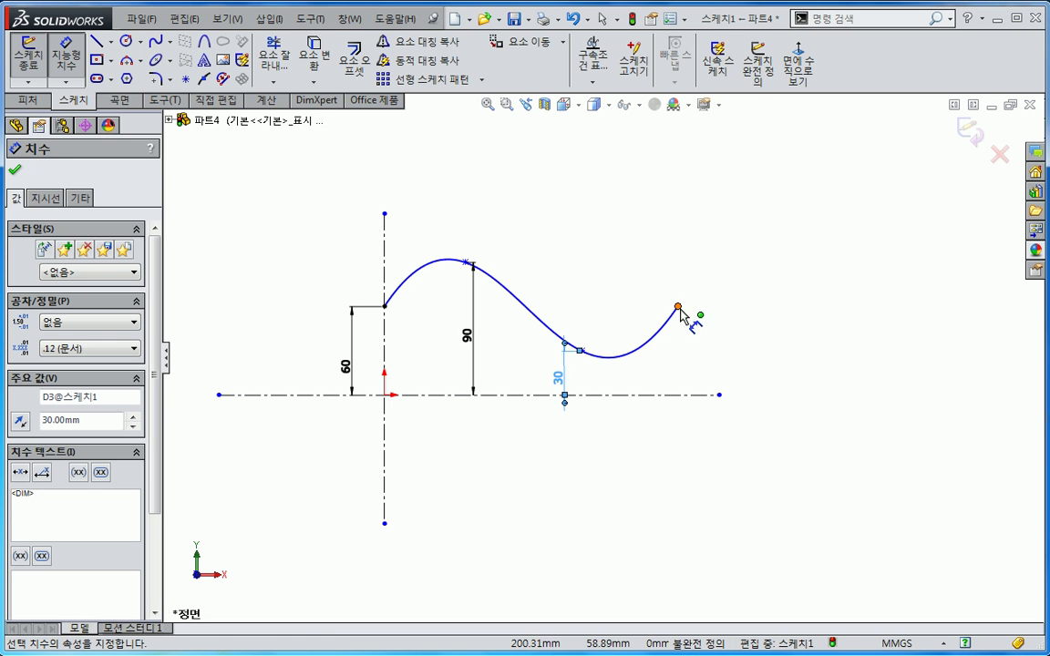
Dimension the spline's end point 50 mm above the horizontal centerline
left_click(678, 306)
left_click(704, 366)
type("50")
key("Return")
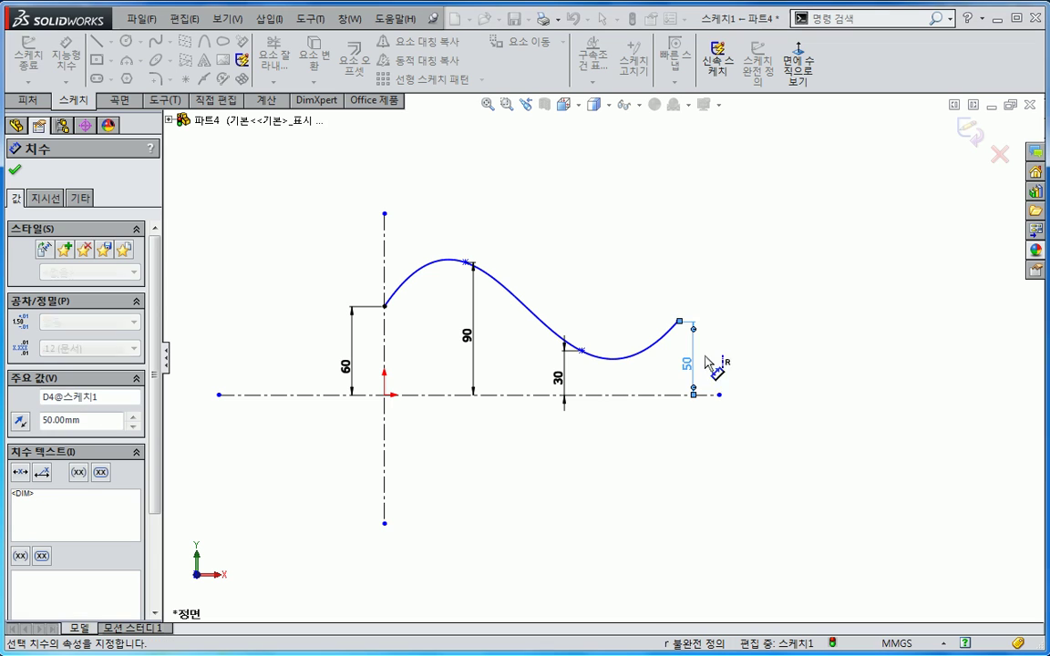
Dimension the spline's second point 55 mm horizontally from the vertical centerline
left_click(385, 258)
left_click(465, 262)
left_click(401, 239)
type("55")
key("Return")
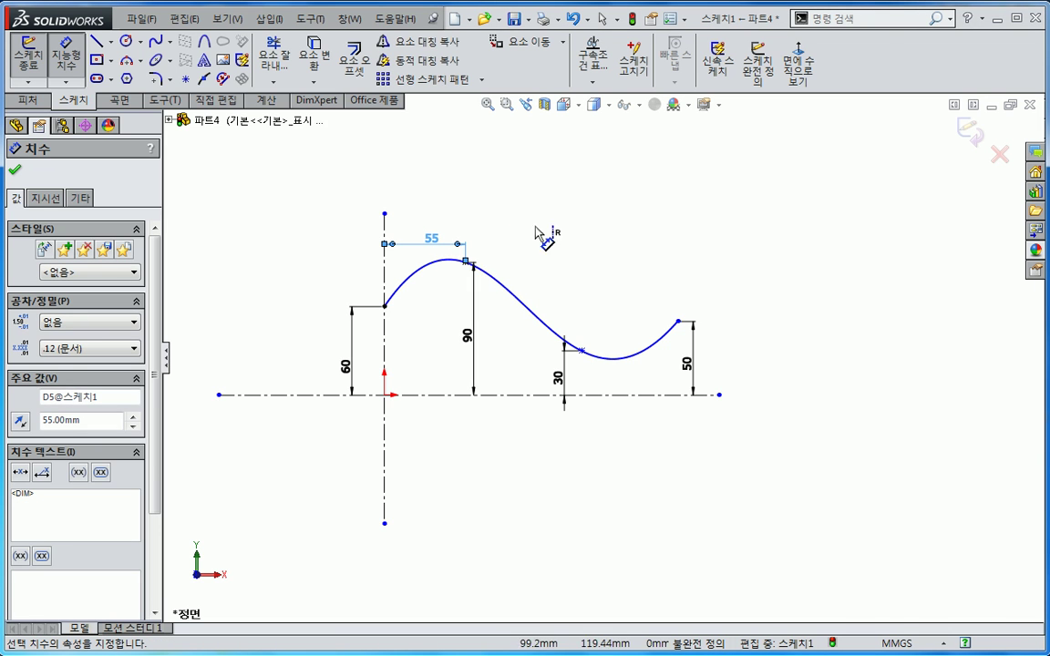
Dimension the spline's third point 155 mm horizontally from the vertical centerline
left_click(582, 350)
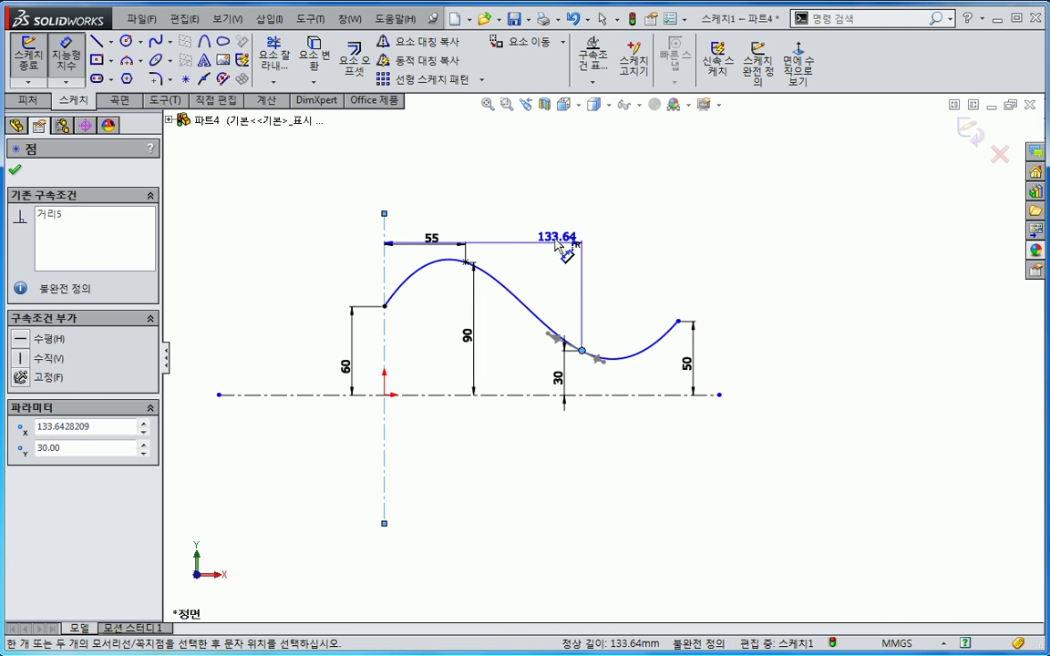
left_click(572, 219)
type("1")
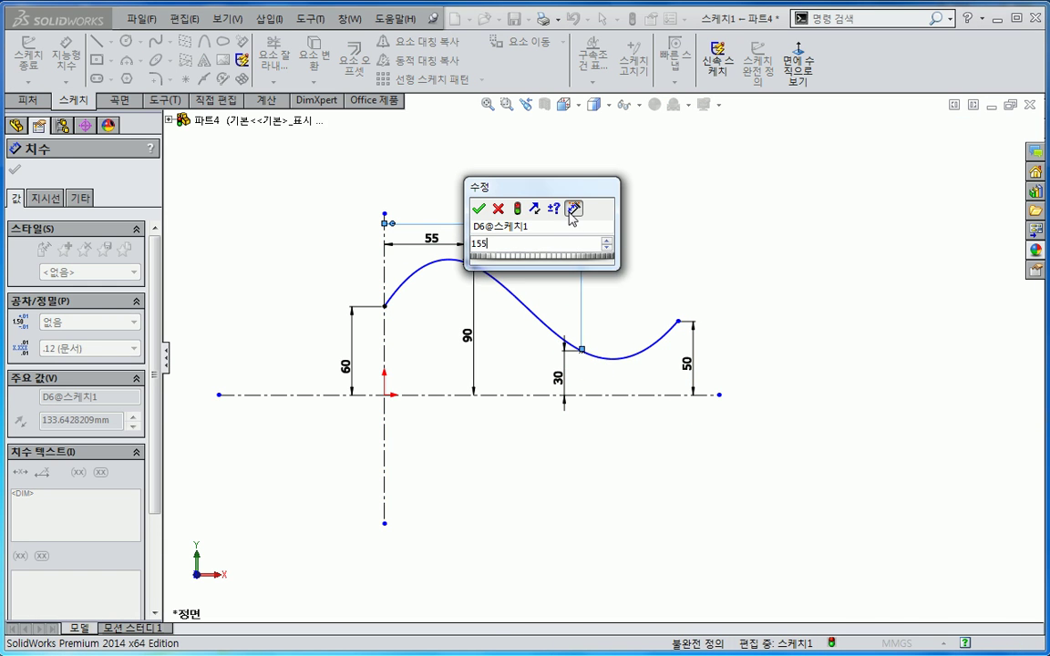
type("55")
key("Return")
Dimension the spline's end point 235 mm horizontally from the vertical centerline and finish dimensioning
left_click(677, 320)
left_click(603, 198)
type("200")
key("Return")
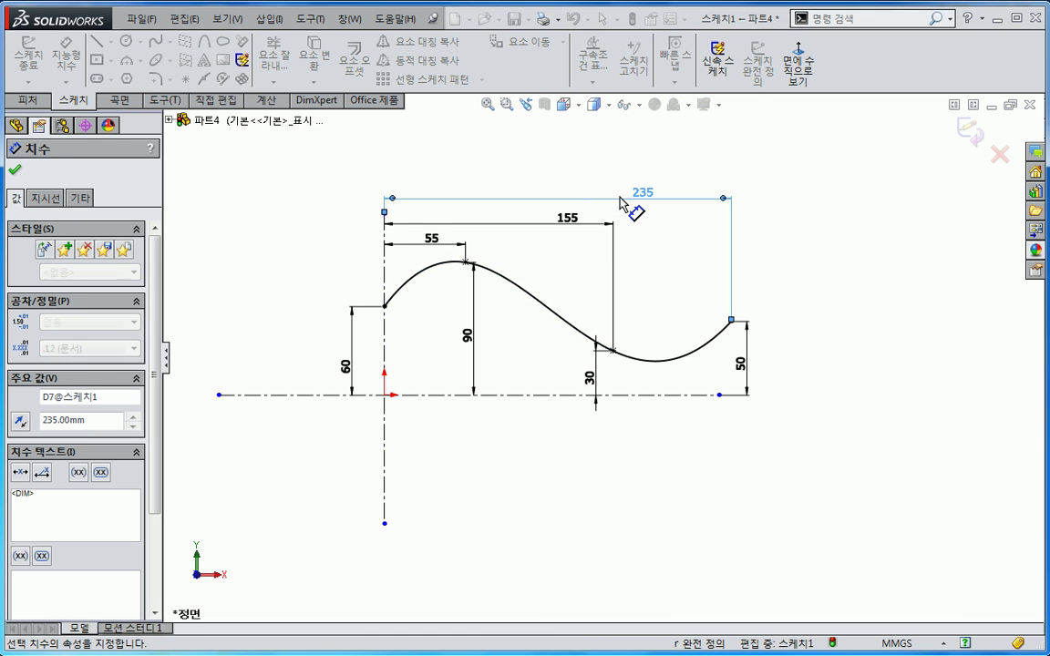
middle_click_drag(710, 429, 661, 458, "ctrl")
key("Escape")
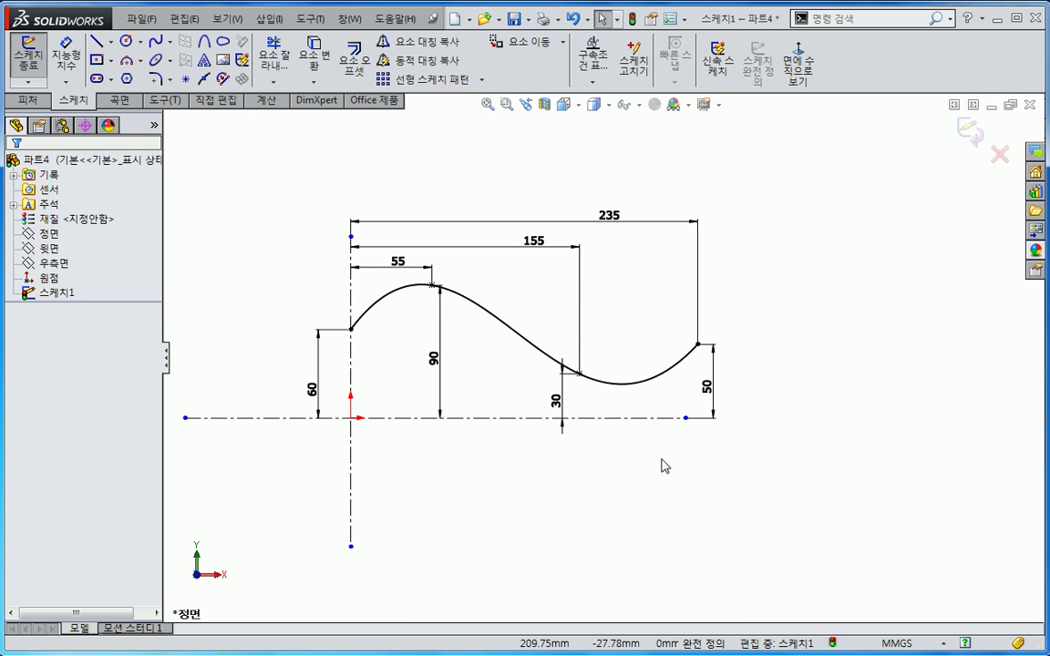
Turn on the curvature comb display for the spline
left_click(699, 346)
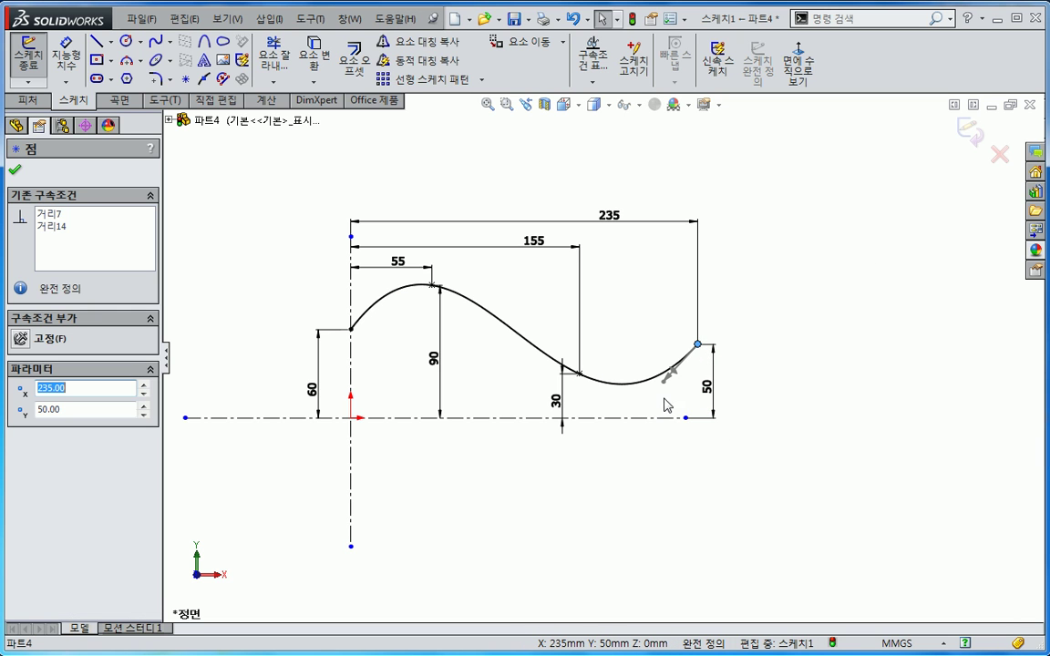
left_click(796, 415)
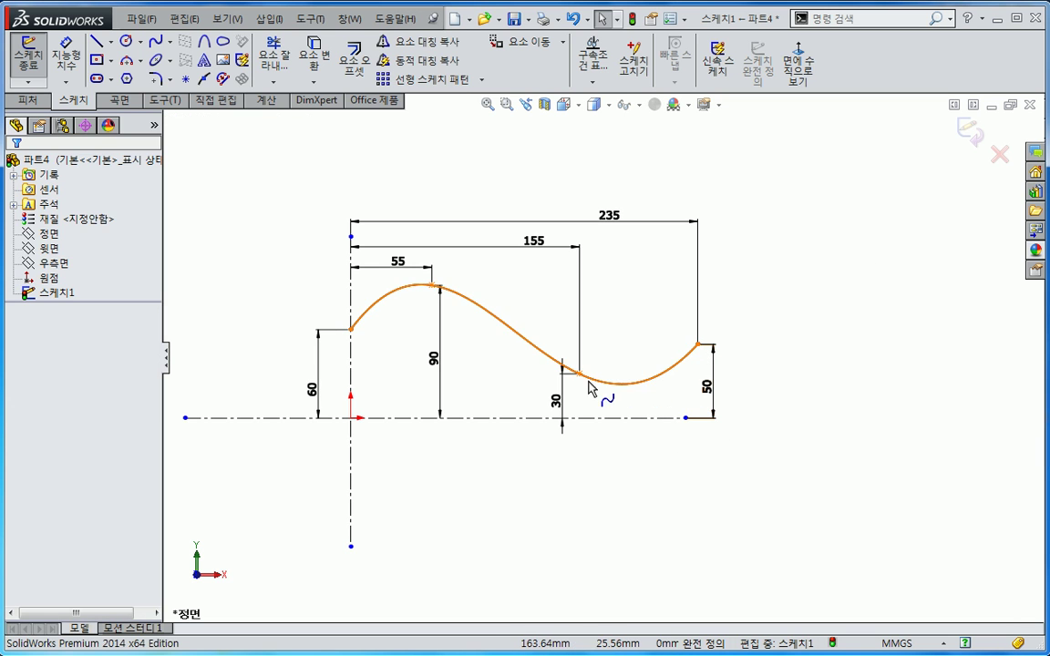
right_click(638, 390)
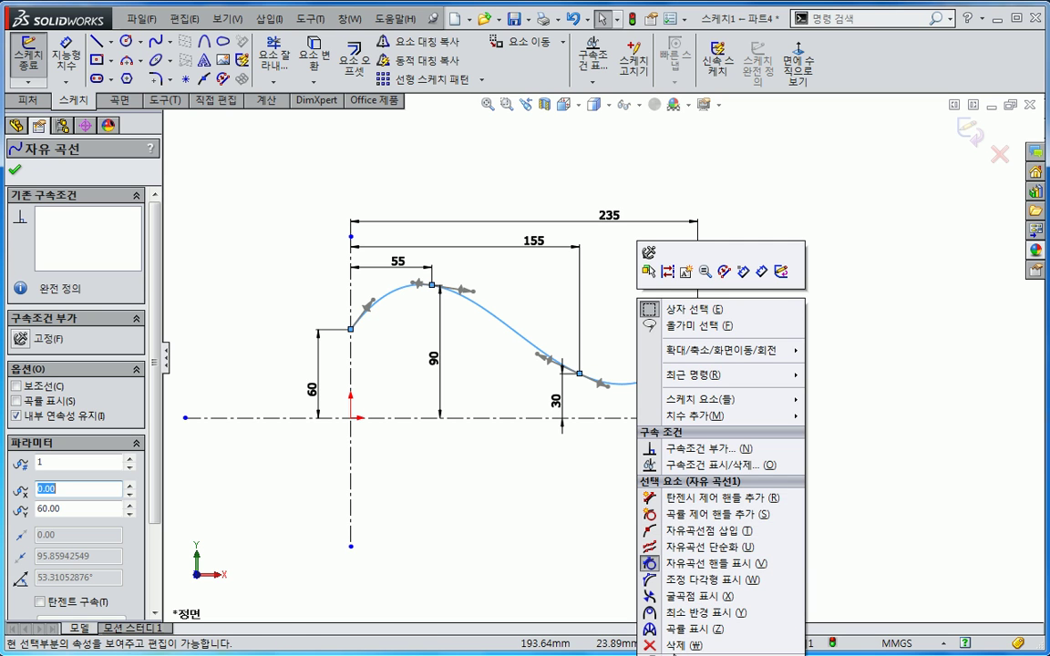
left_click(682, 631)
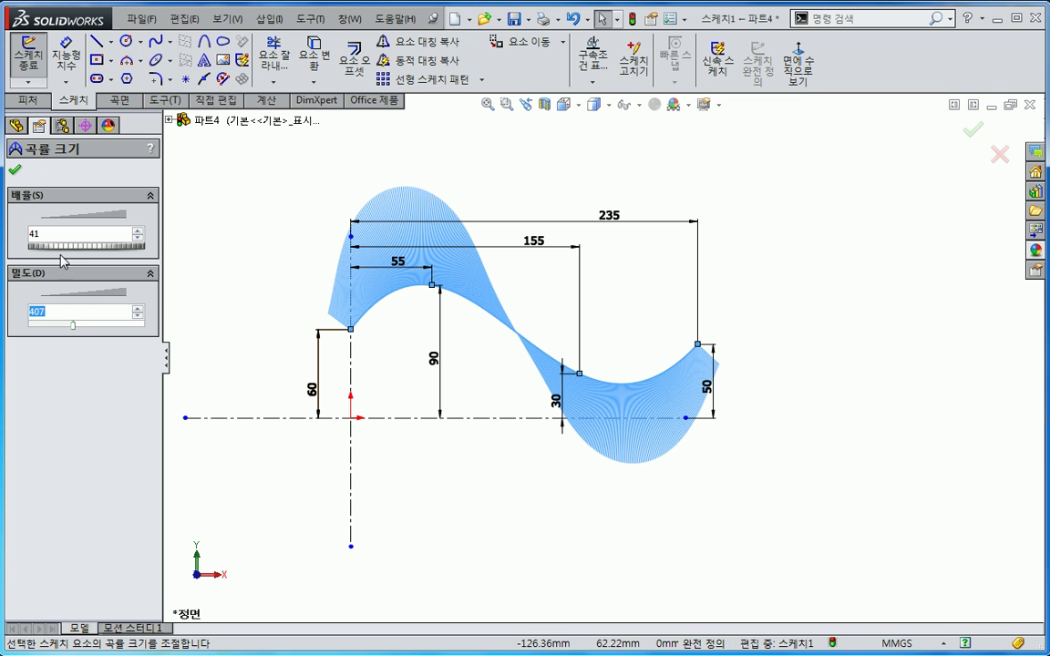
Set the curvature comb's scale to 37 and its density to 89
left_click_drag(59, 249, 68, 251)
left_click_drag(76, 258, 47, 260)
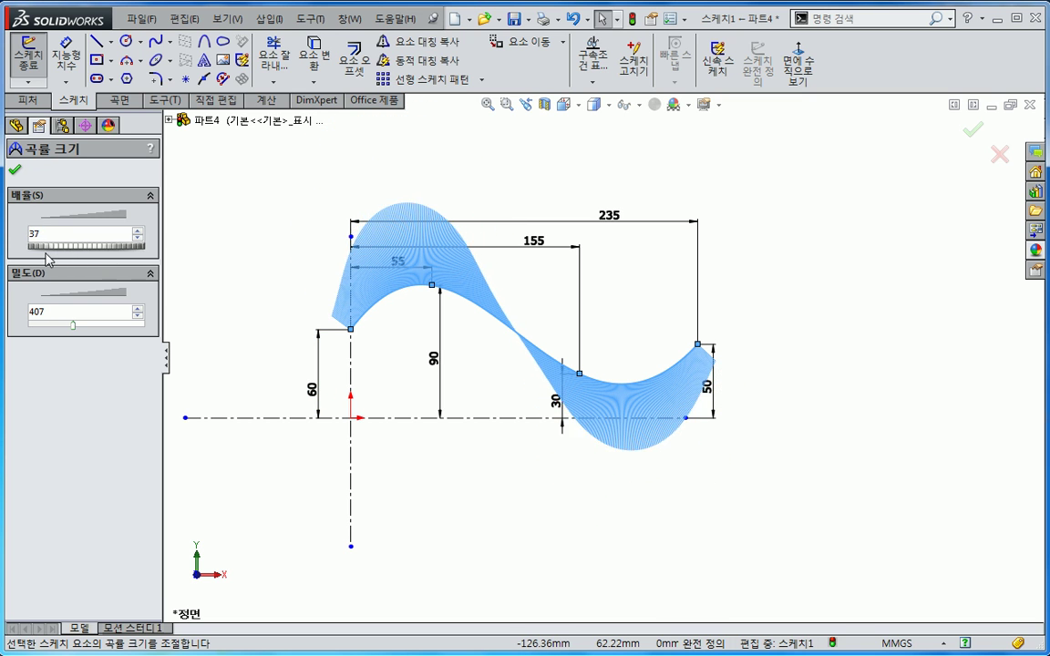
left_click_drag(72, 332, 34, 326)
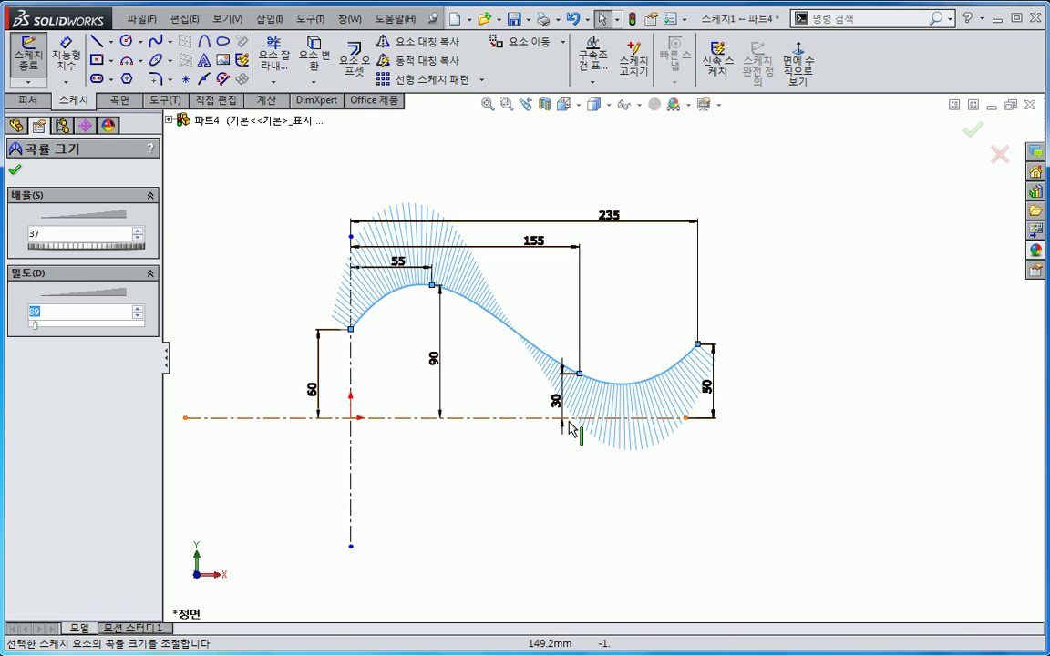
middle_click_drag(569, 422, 637, 445, "ctrl")
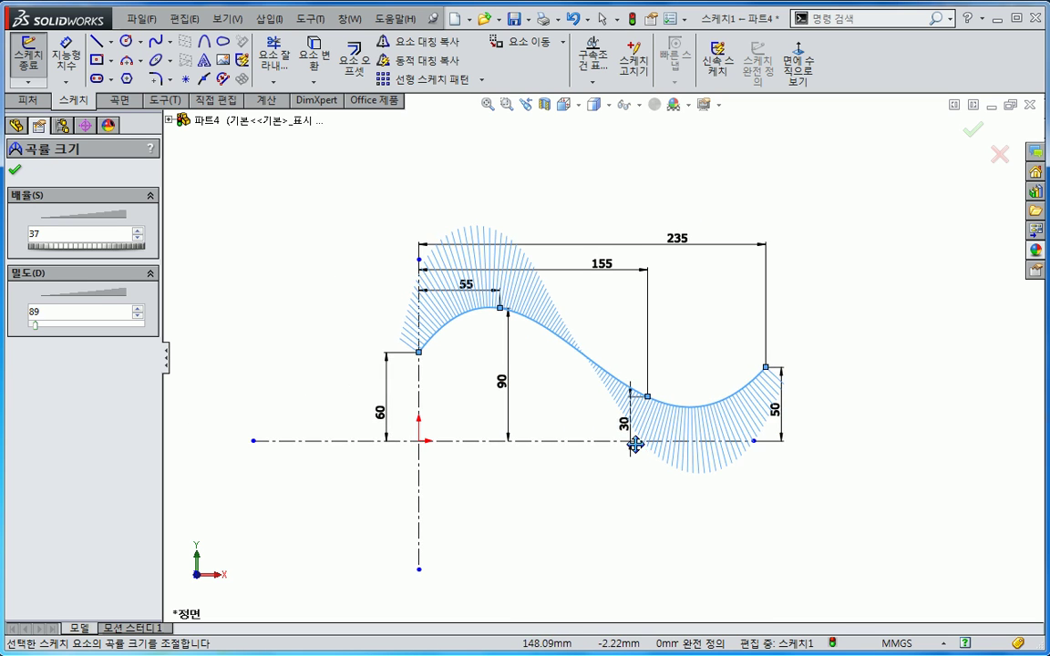
Accept the curvature comb settings and turn on the inflection point display for the spline
left_click(14, 173)
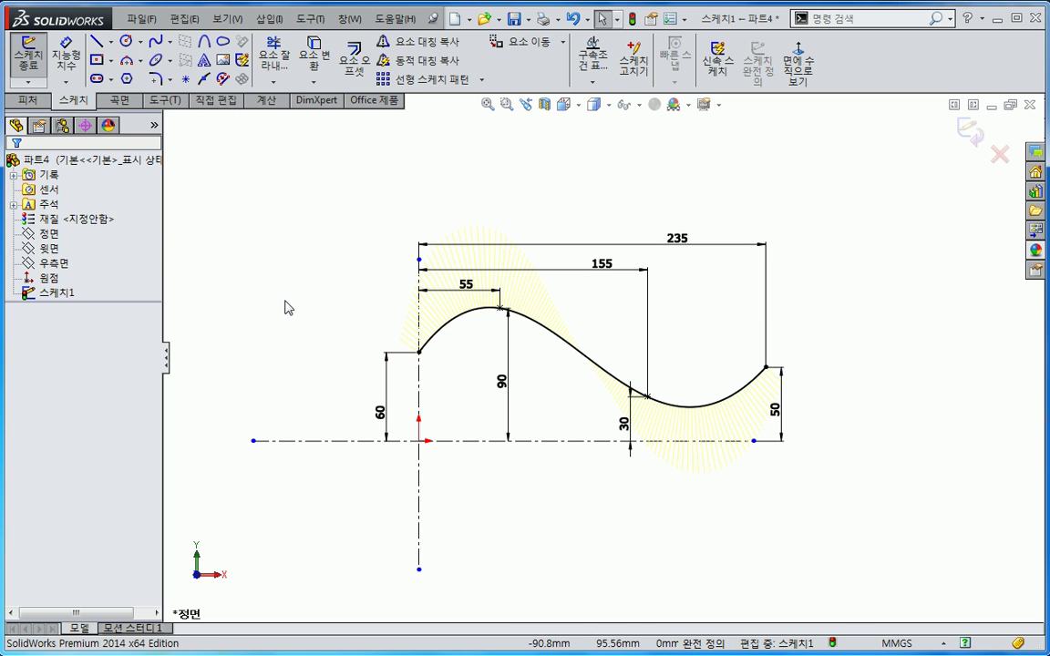
left_click(559, 343)
right_click(559, 342)
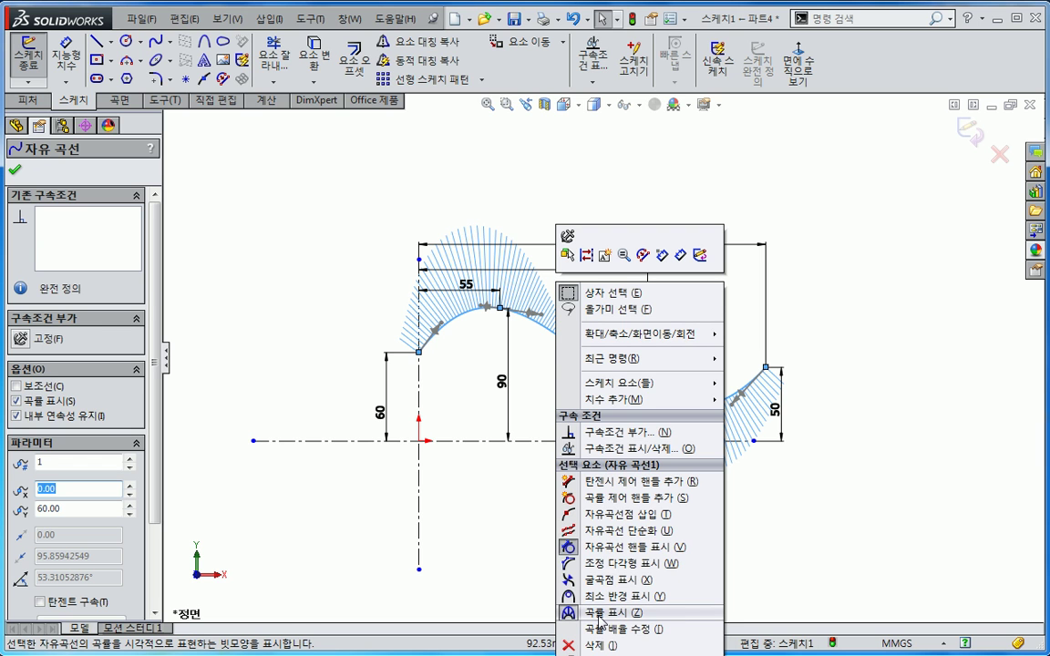
left_click(615, 581)
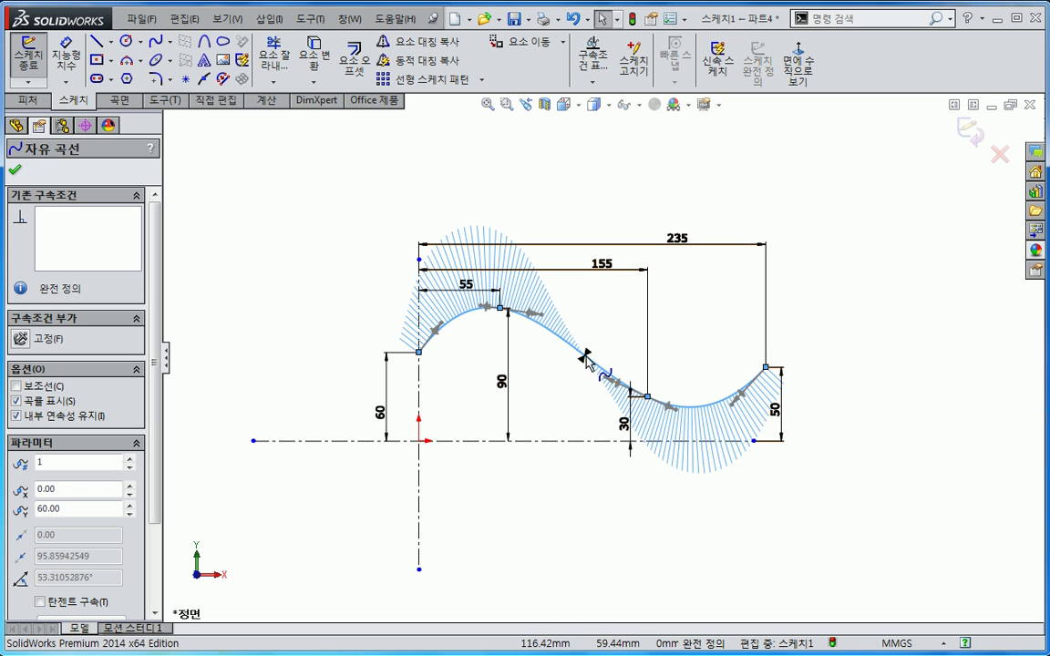
middle_click_drag(536, 406, 511, 383, "ctrl")
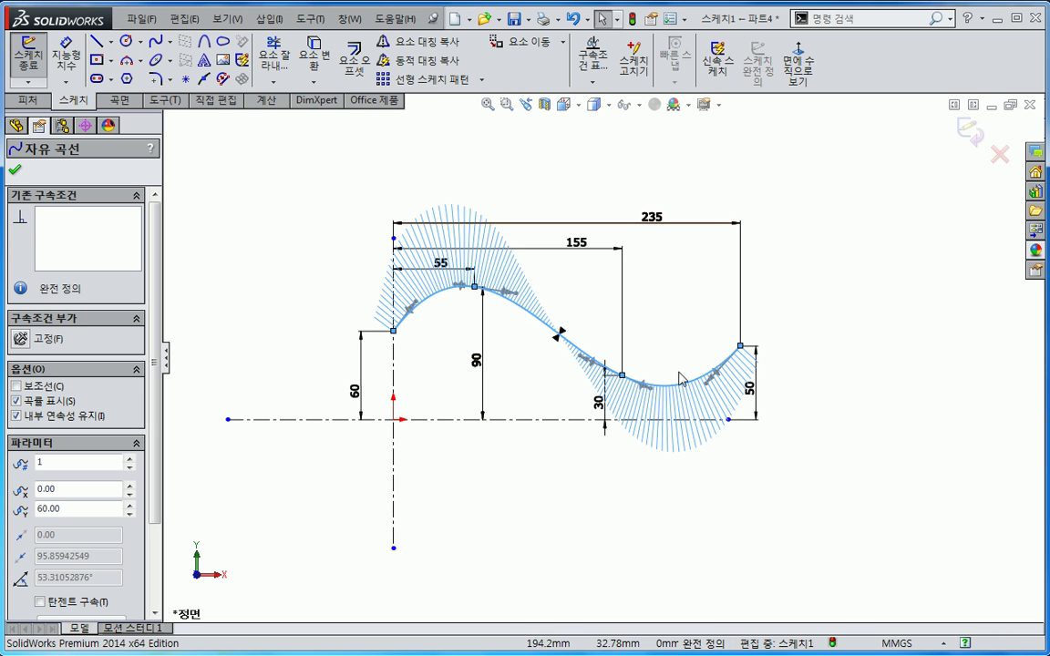
Show the spline's minimum radius and hide it again
right_click(540, 320)
left_click(596, 597)
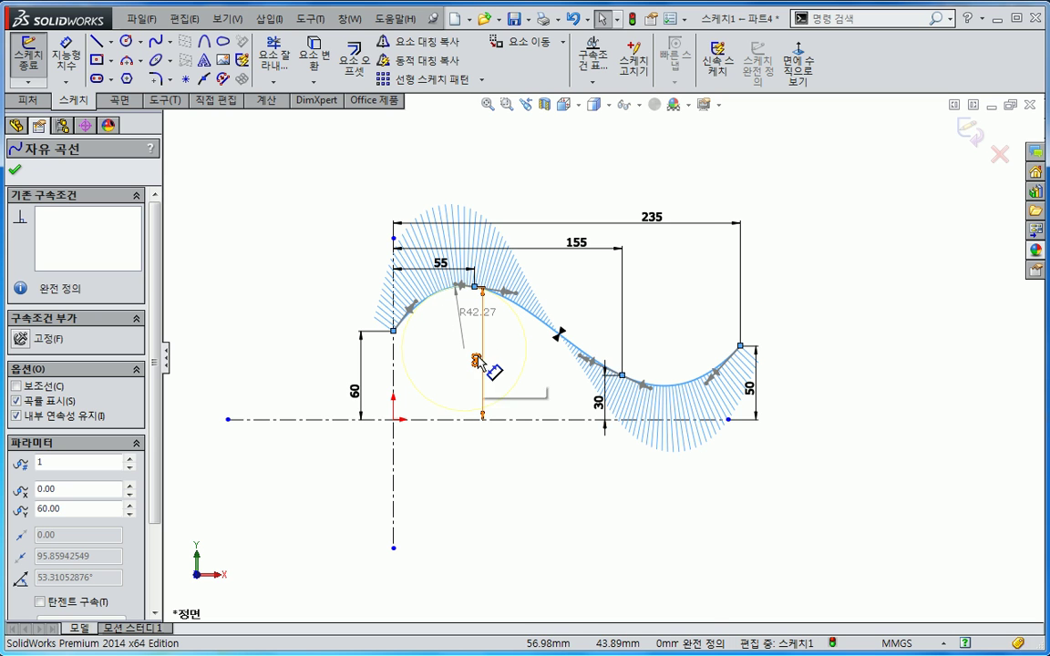
right_click(551, 330)
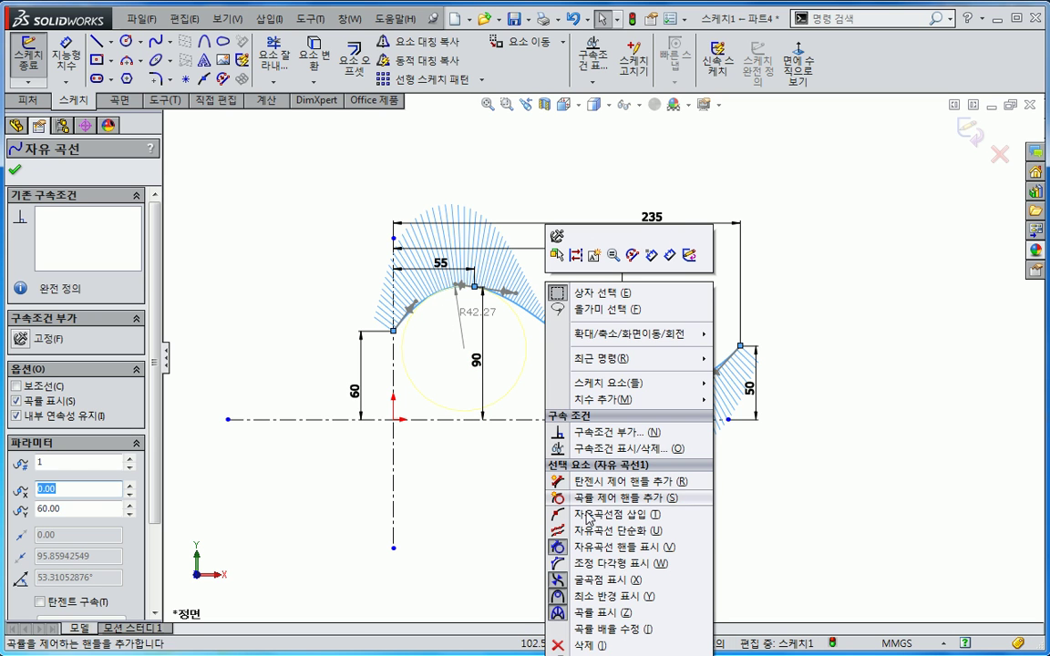
left_click(594, 597)
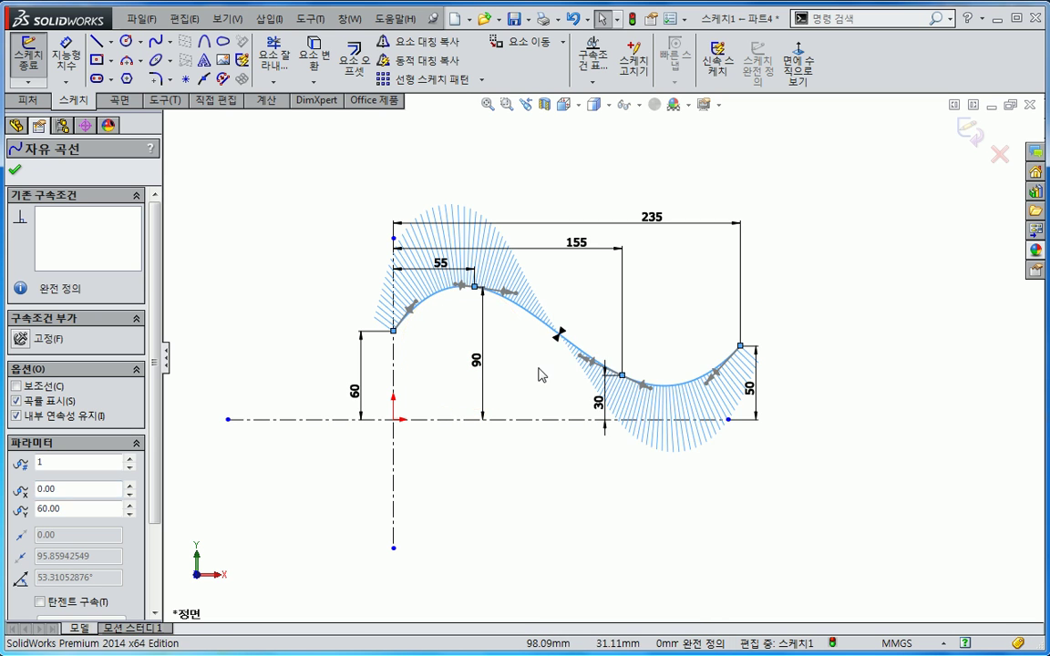
Turn off the spline's curvature comb display, leaving its inflection point marker shown
right_click(533, 318)
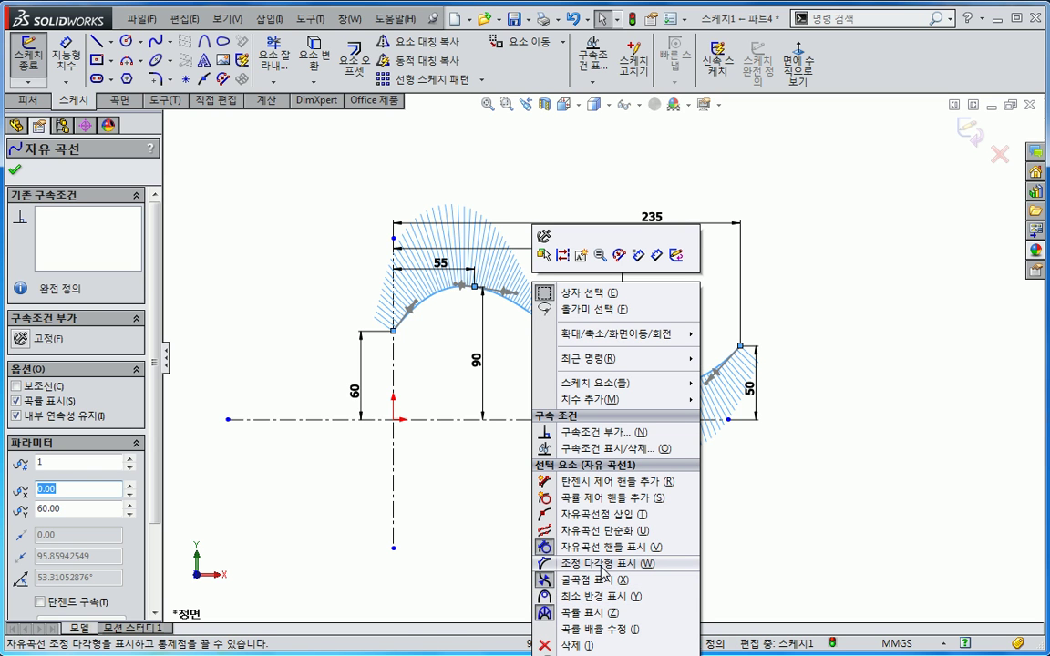
left_click(545, 569)
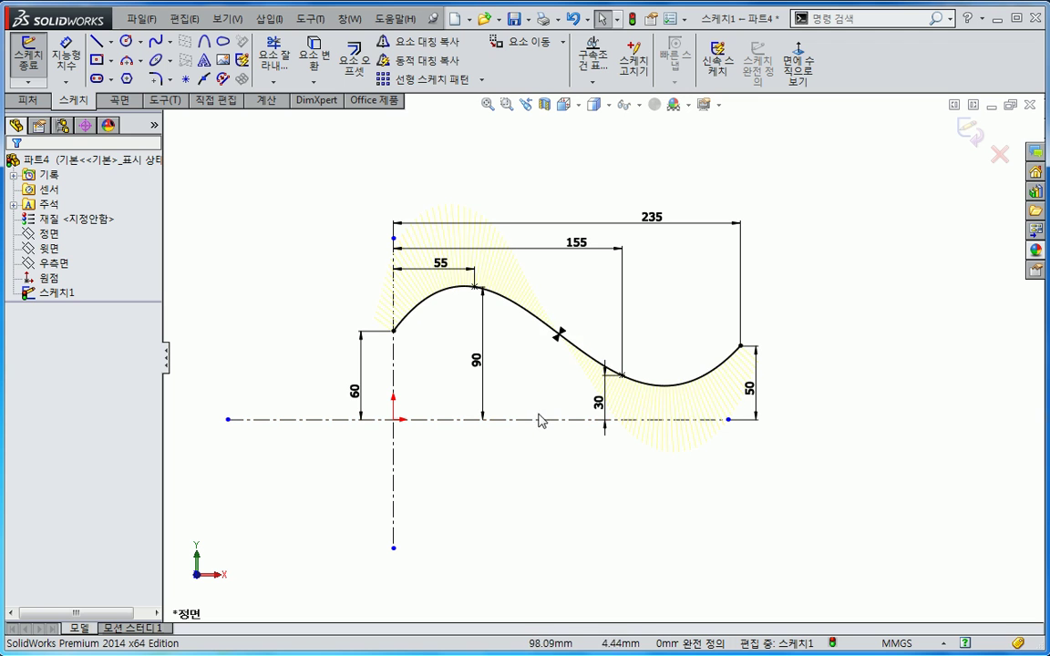
right_click(545, 330)
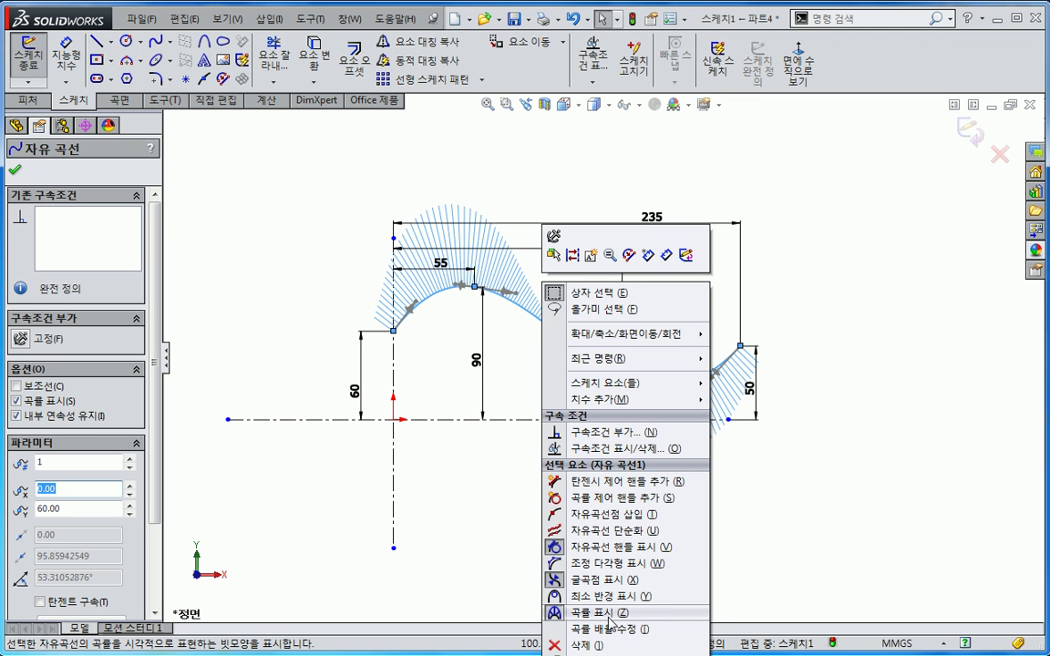
left_click(593, 561)
left_click(542, 397)
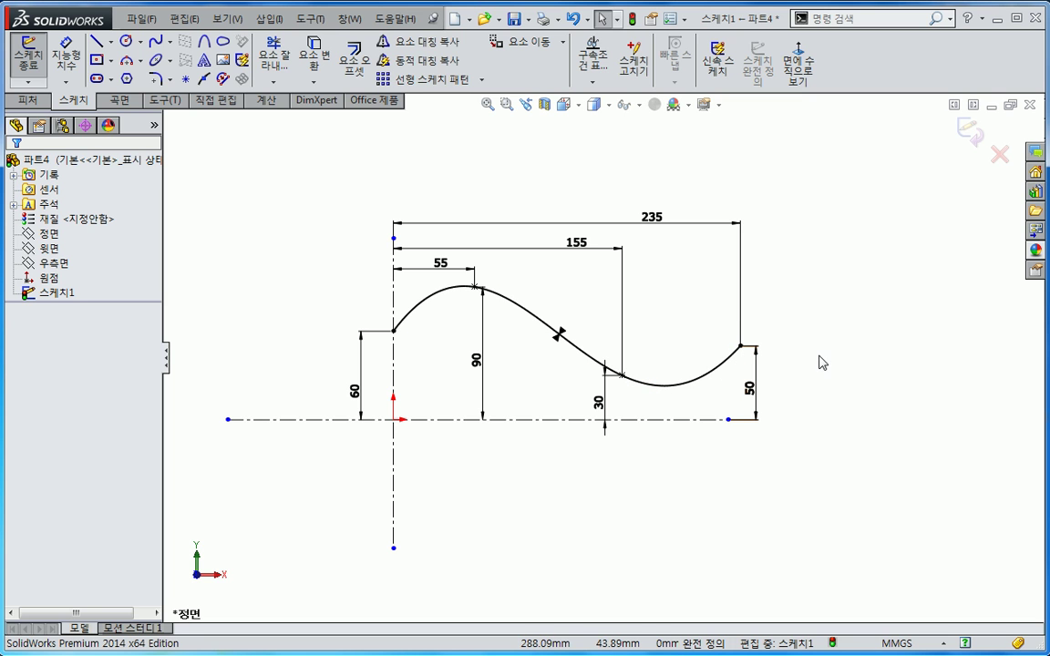
Draw a line about 80 mm long from the spline's end point, sloping up and away from the curve at about 30°
key("s")
left_click(923, 384)
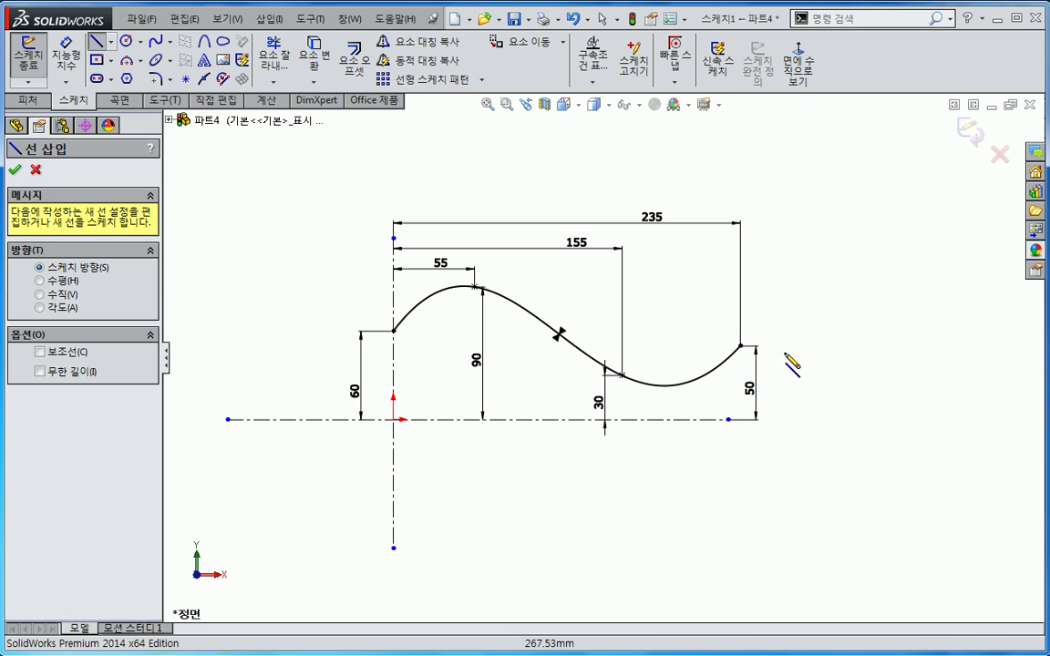
left_click(740, 346)
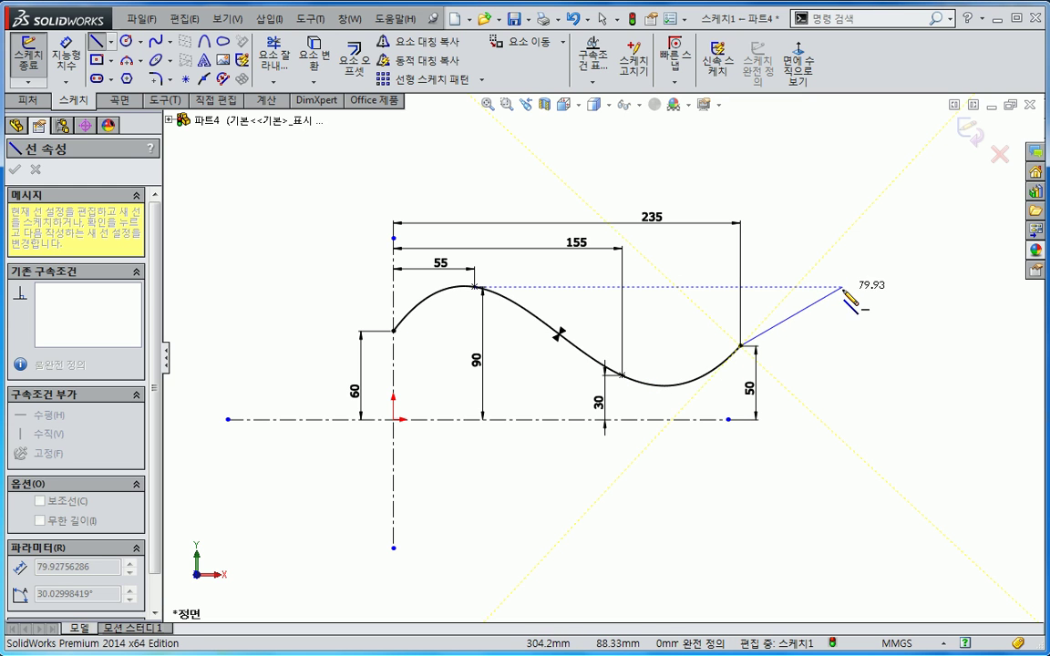
left_click(843, 287)
key("Escape")
Dimension the angle between the new line and the horizontal centerline as 45°
key("s")
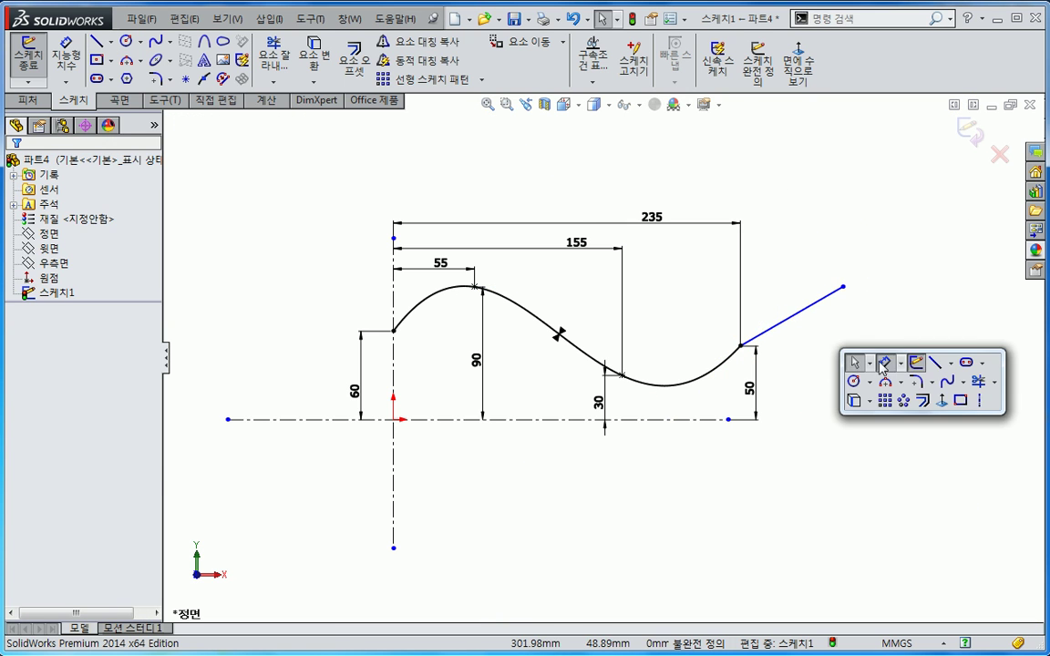
left_click(785, 332)
left_click(779, 326)
left_click(708, 419)
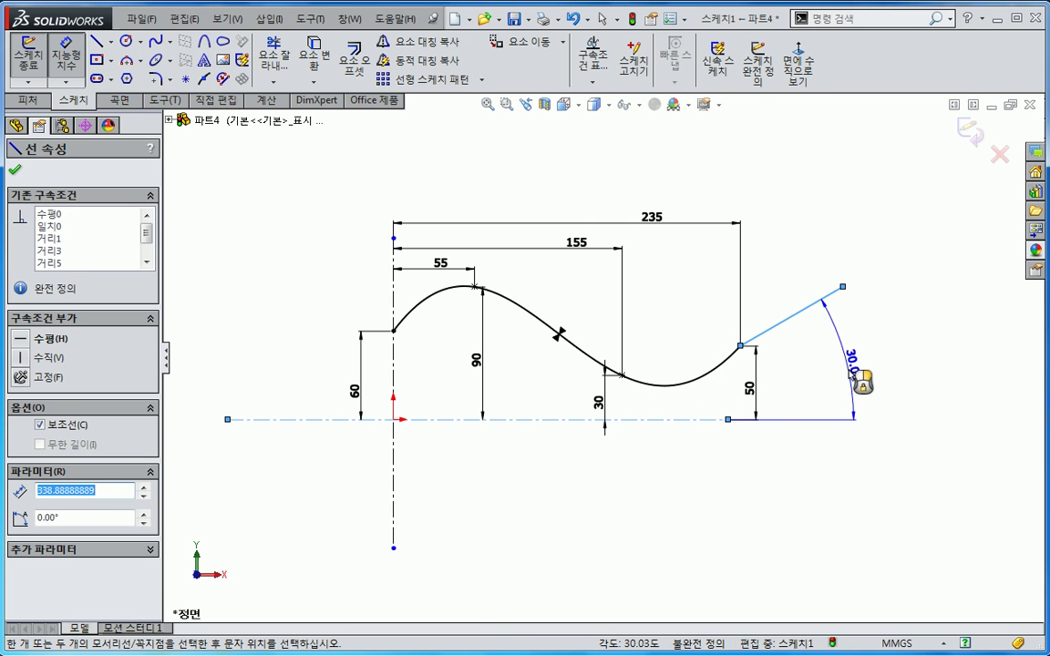
left_click(859, 374)
type("45")
key("Return")
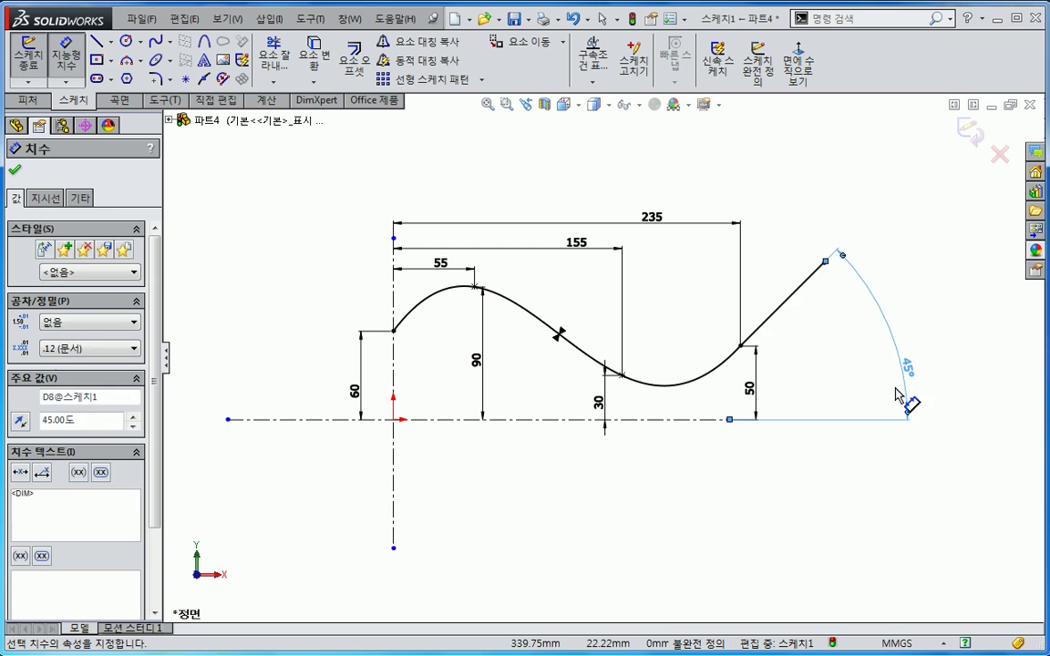
key("Escape")
Add an equal curvature relation between the 45° line and the spline
left_click(770, 325)
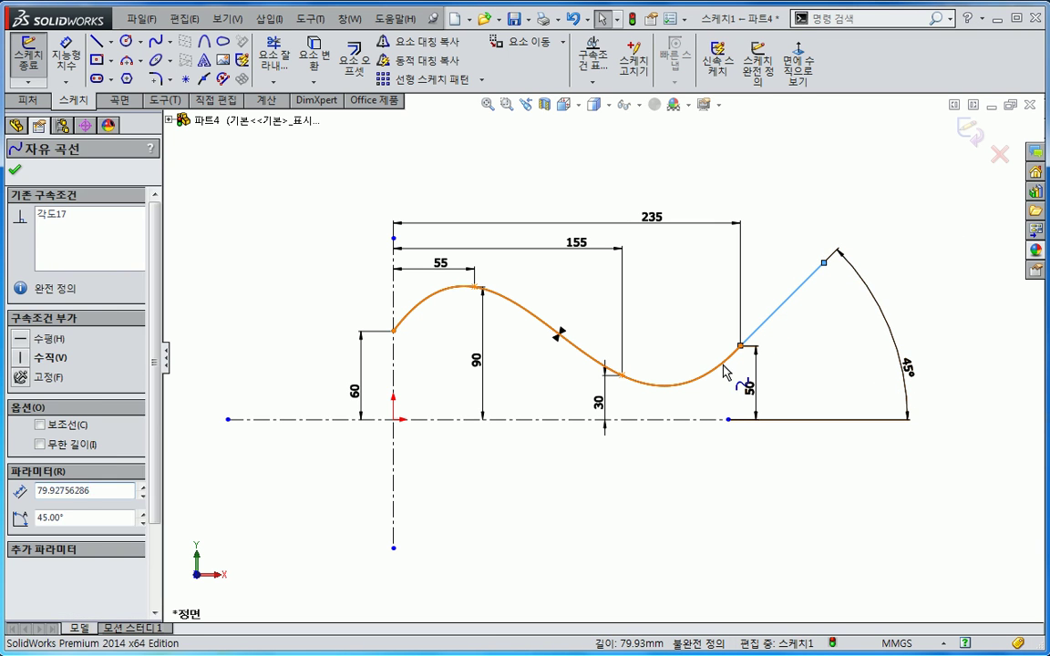
left_click(727, 365, "ctrl")
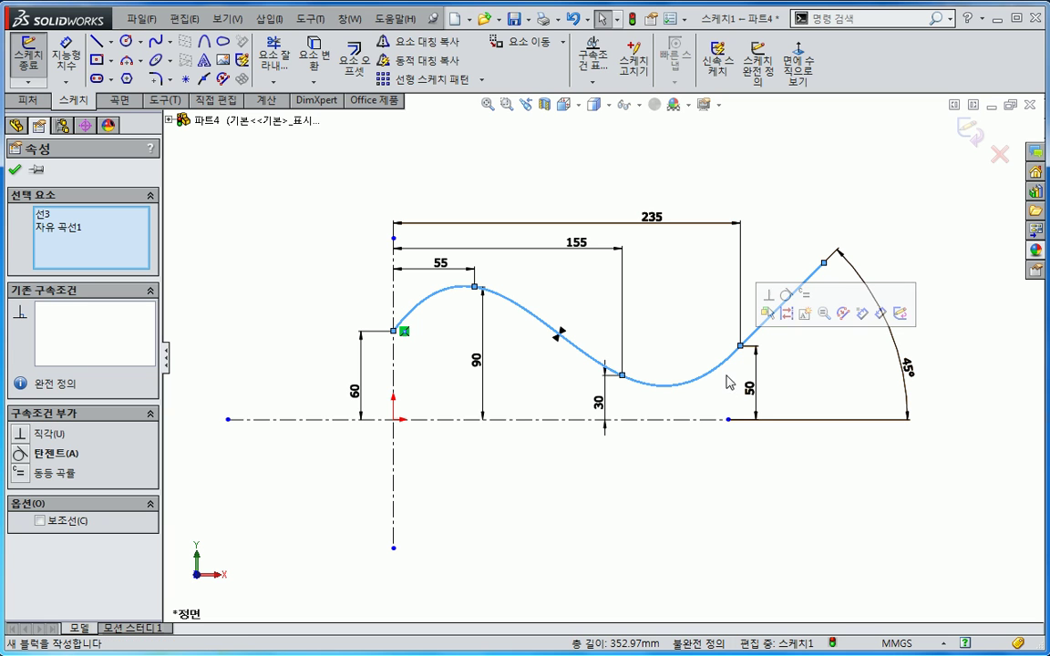
left_click(806, 297)
left_click(816, 347)
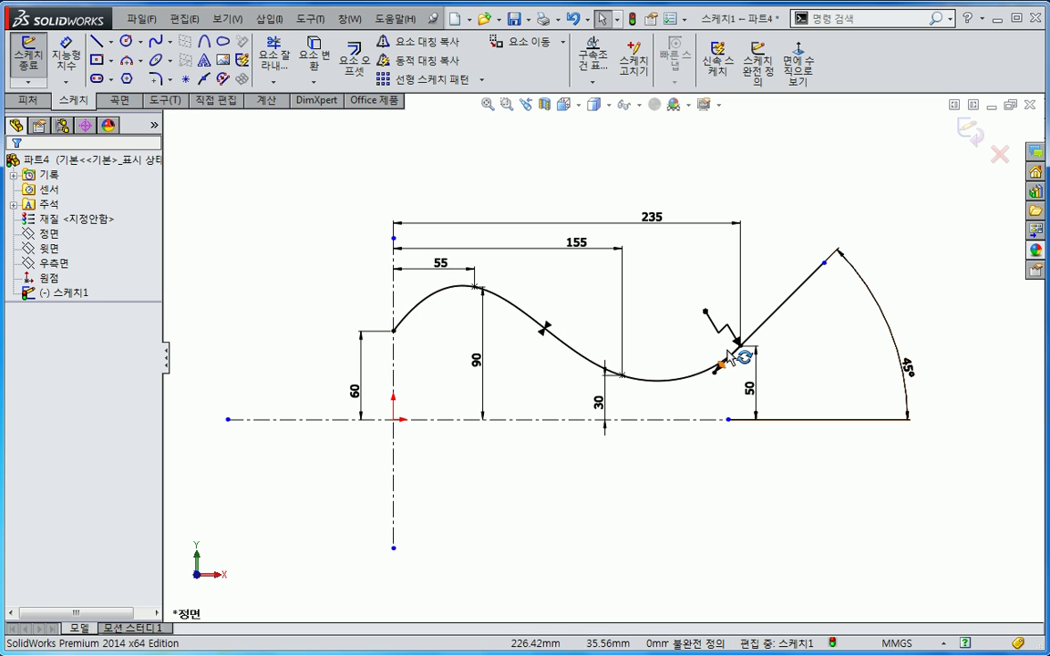
Turn on the display of sketch relations and inspect those where the line meets the spline
left_click(639, 107)
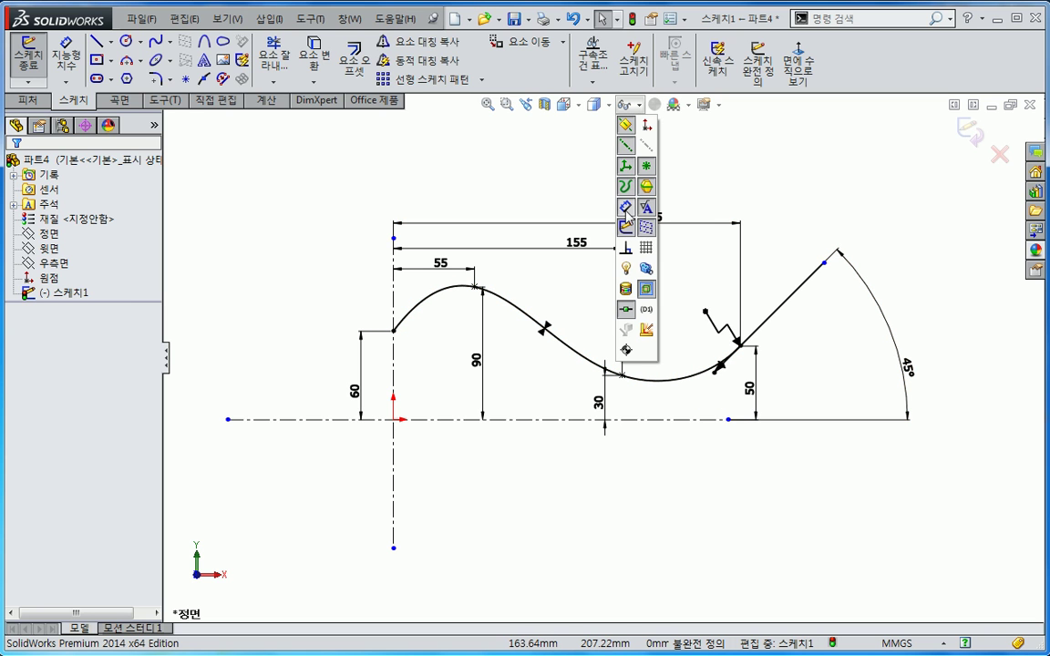
left_click(647, 213)
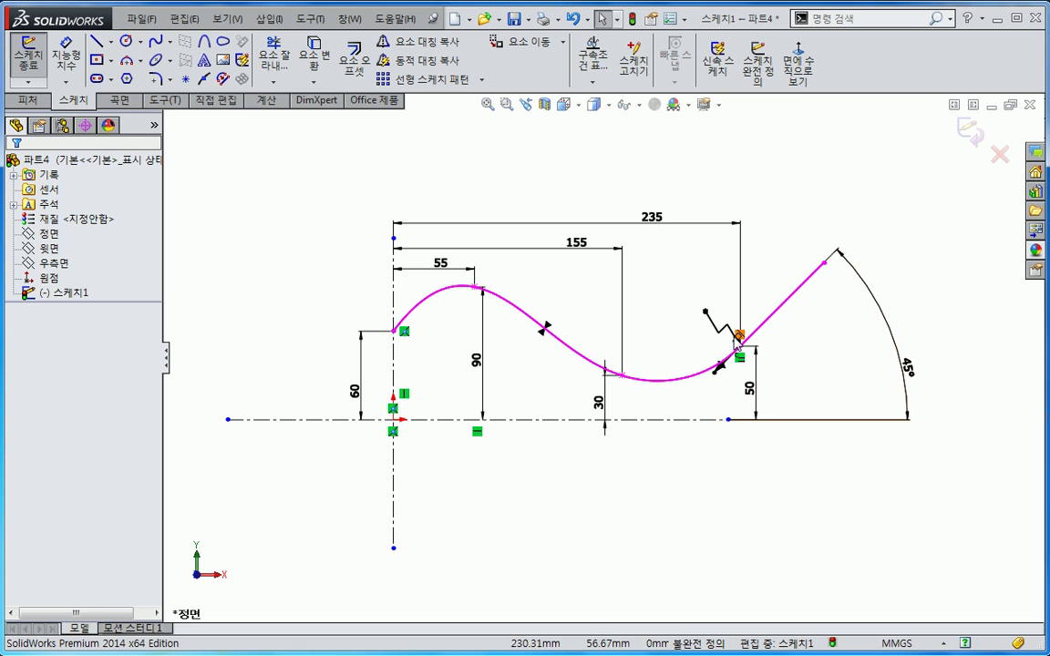
left_click(740, 356)
scroll(816, 367, "up", 1)
mouse_move(833, 367)
middle_mouse_down("ctrl")
mouse_move(755, 385)
mouse_move(797, 364)
middle_mouse_up("ctrl")
scroll(754, 373, "down", 2)
left_click(779, 359)
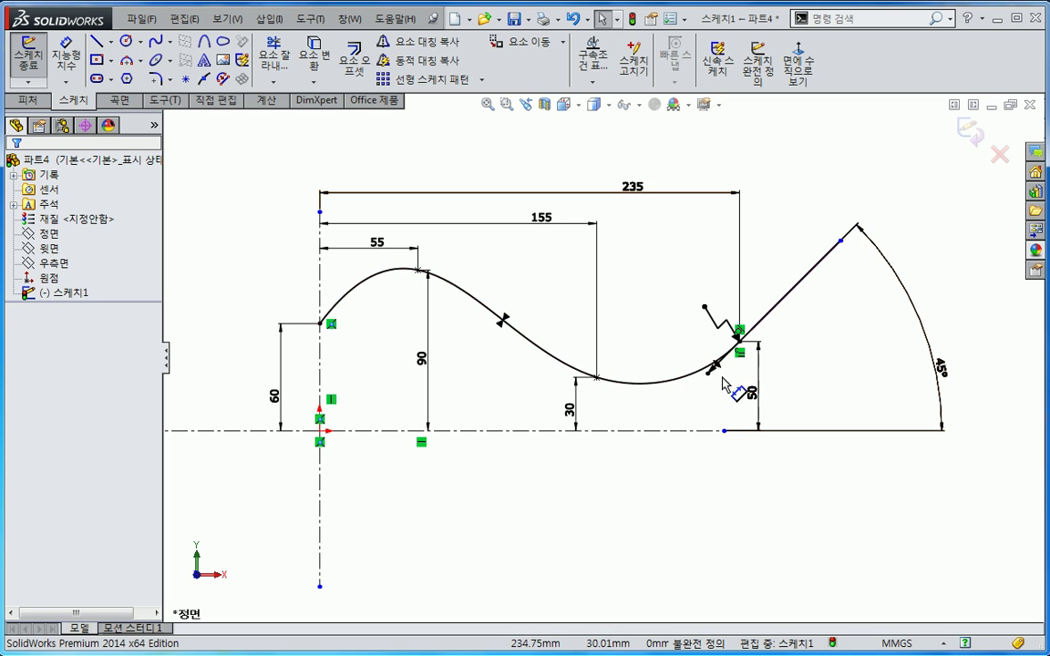
Select the spline's third point, switch from the PowerPoint lecture notes back to SolidWorks, and adjust the point's tangent handle toward the end point
left_click(597, 377)
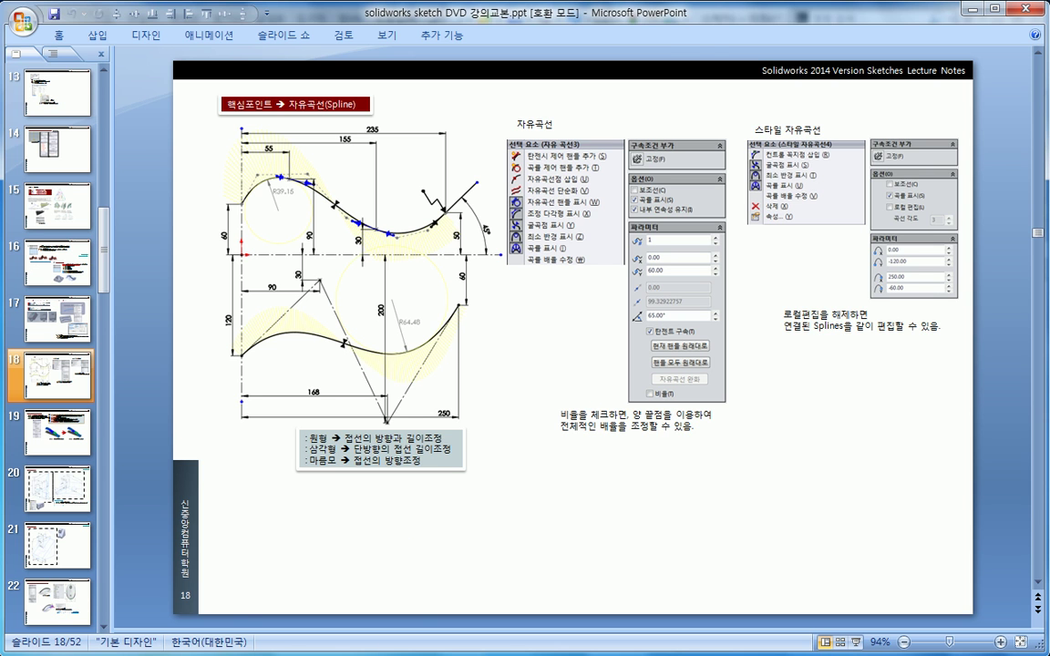
key("alt+Tab")
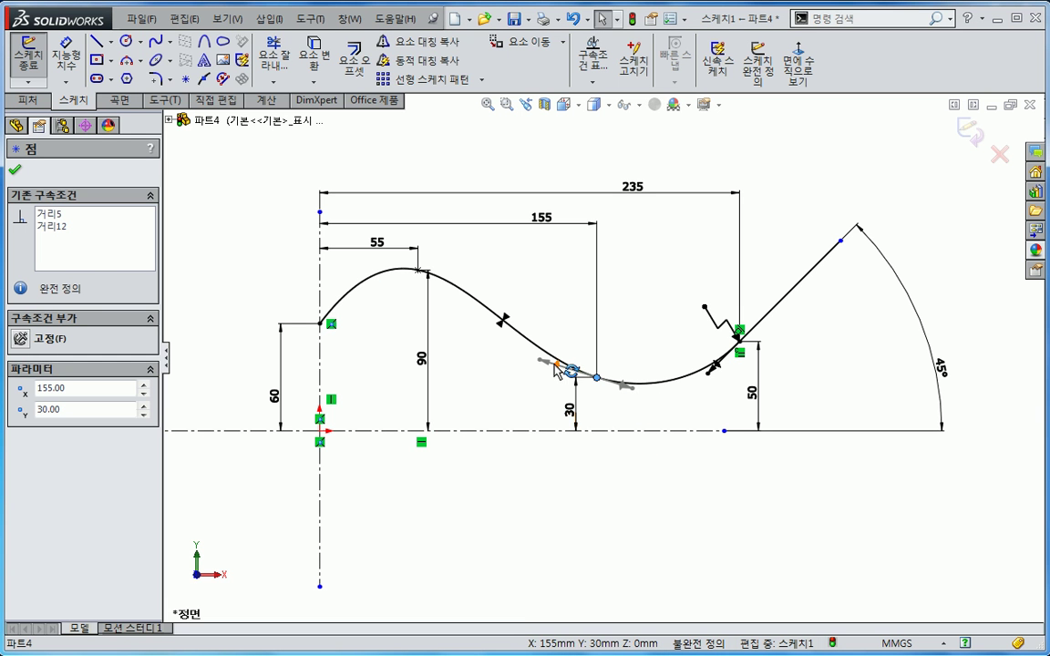
left_click(630, 390)
left_click_drag(639, 389, 629, 384)
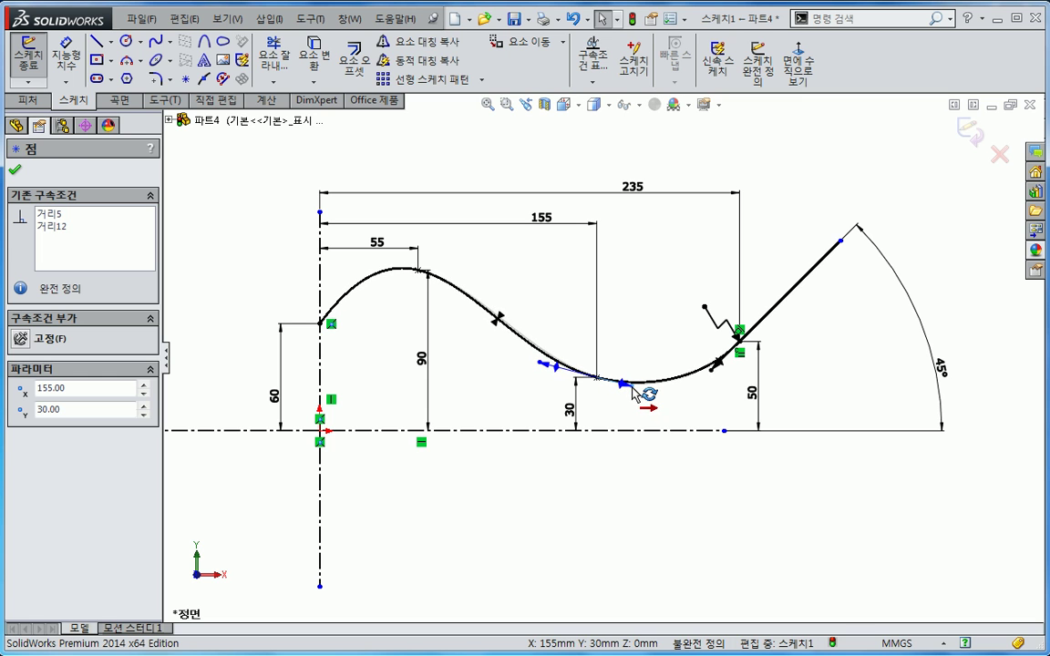
Reshape the spline by adjusting the lengths and direction of both tangent handles at its third point
left_click(544, 364)
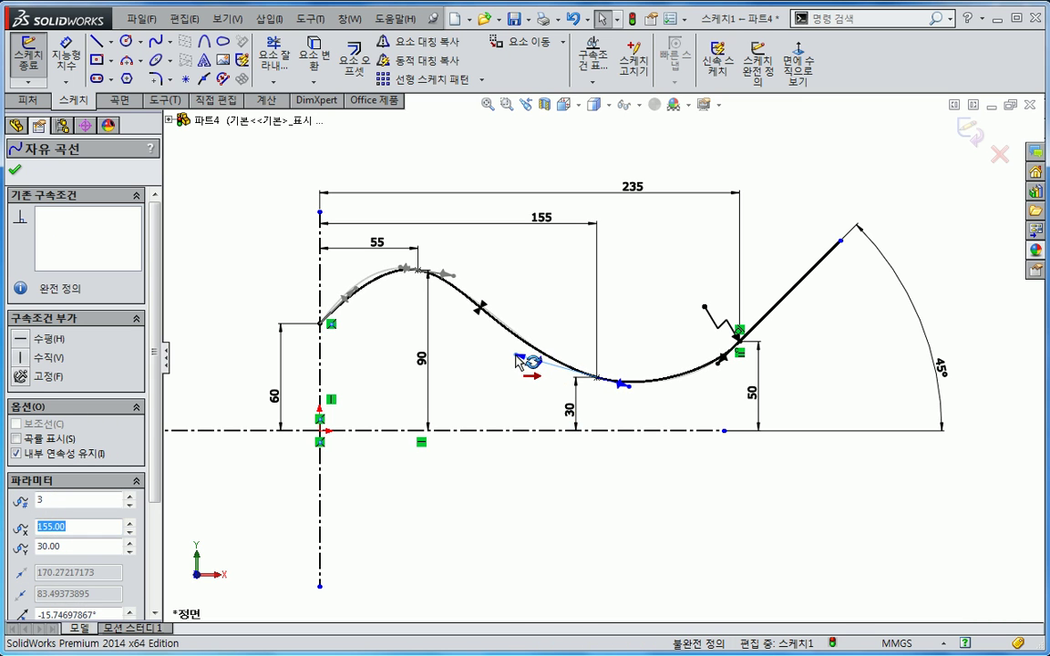
left_click_drag(537, 363, 530, 357)
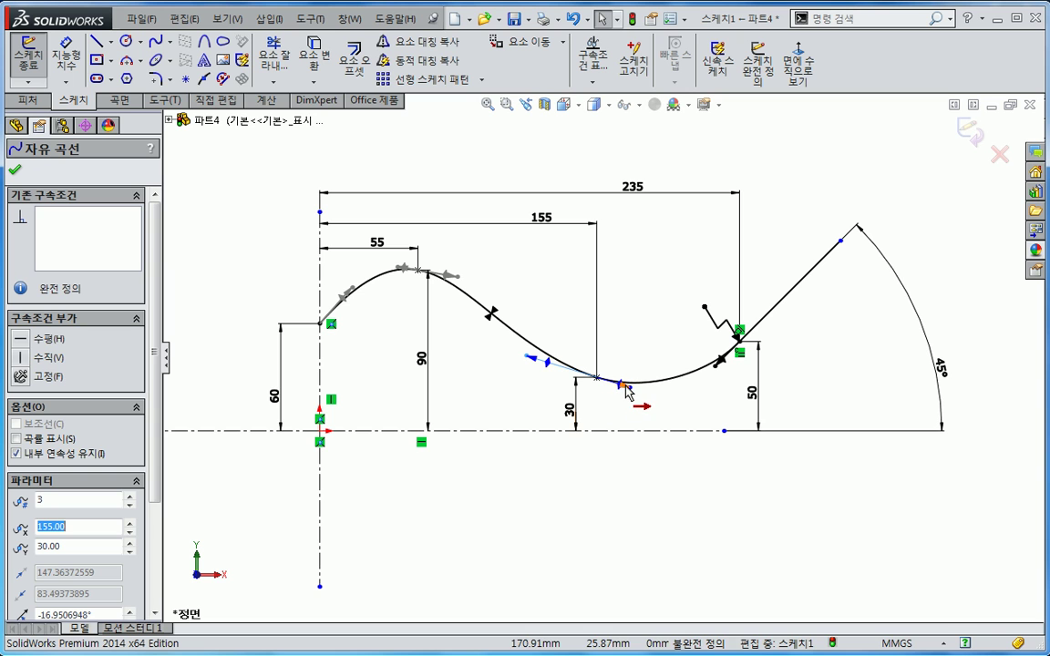
left_click_drag(627, 391, 627, 393)
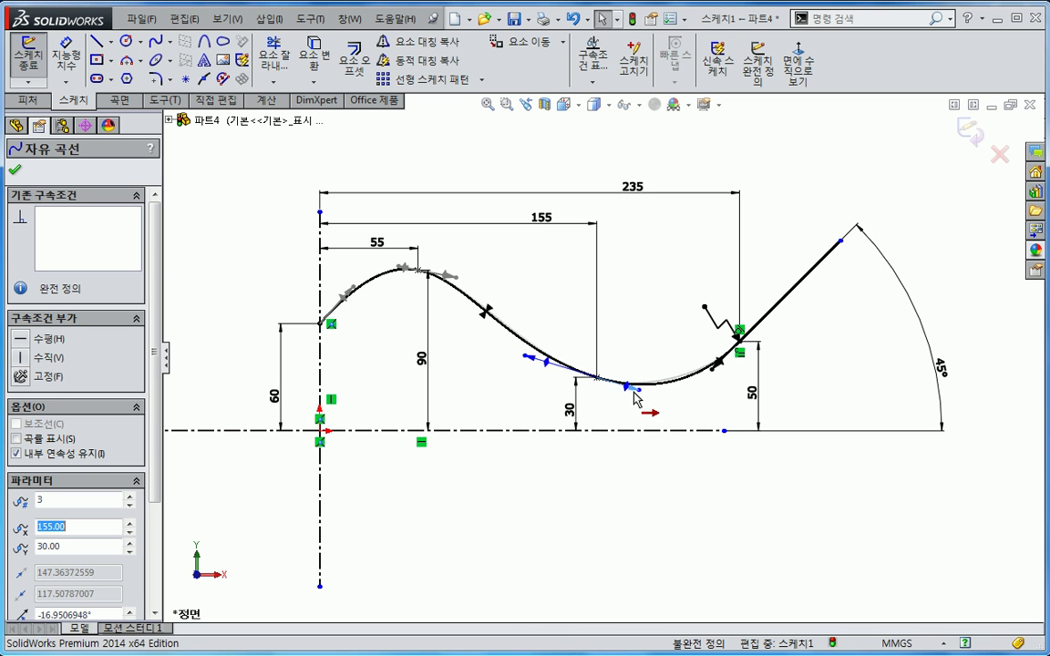
left_click_drag(643, 391, 643, 391)
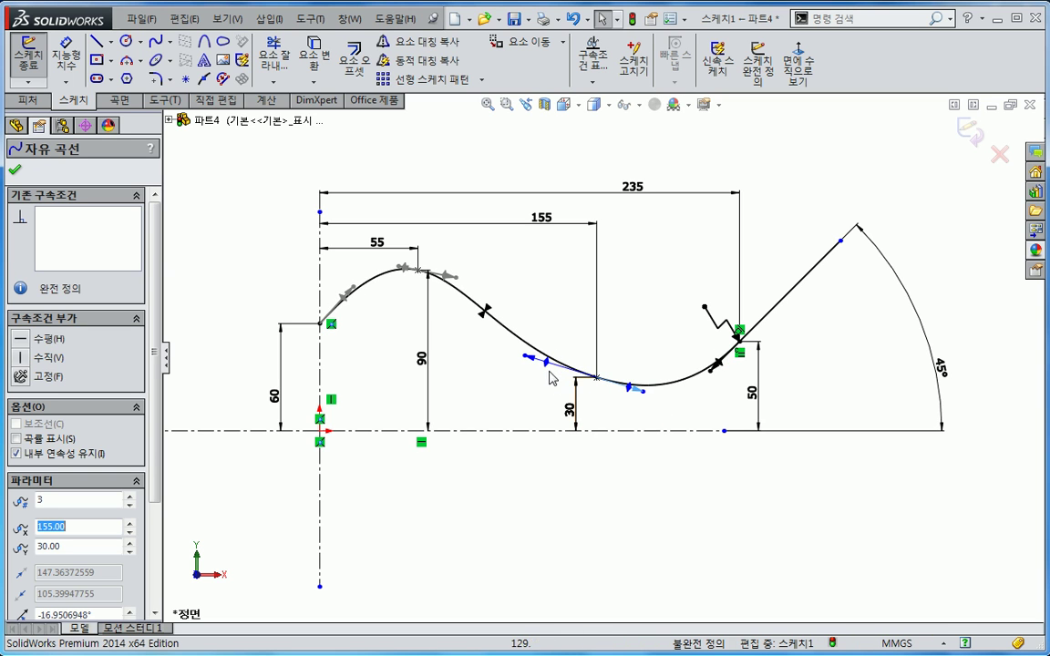
left_click_drag(548, 369, 552, 369)
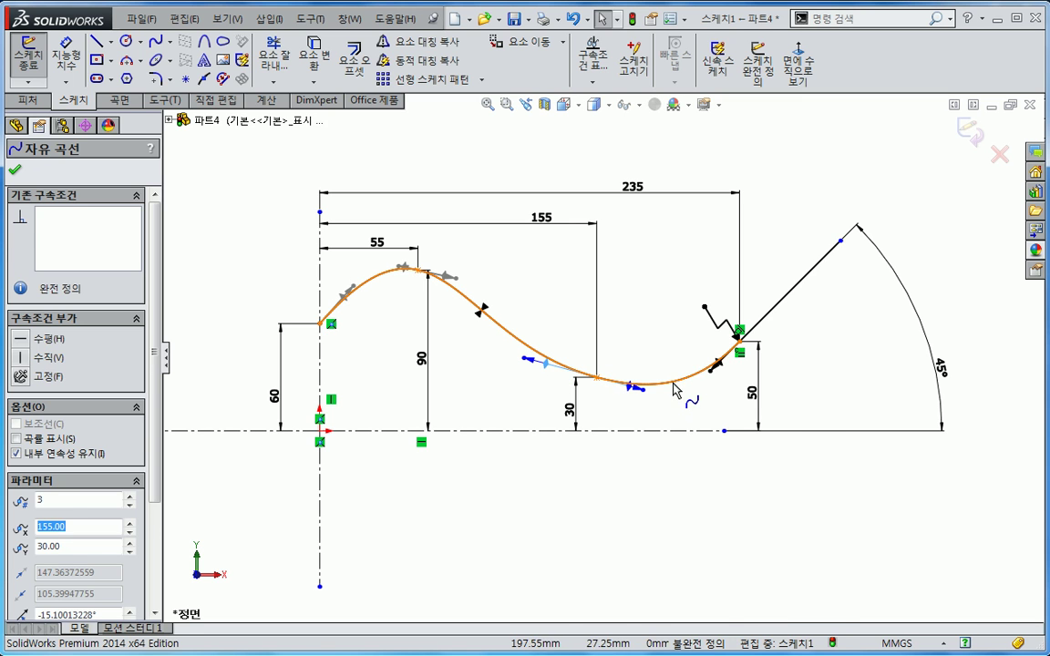
Display the spline's curvature comb and shorten the third point's tangent handle on the side toward the end point
right_click(672, 398)
left_click(720, 629)
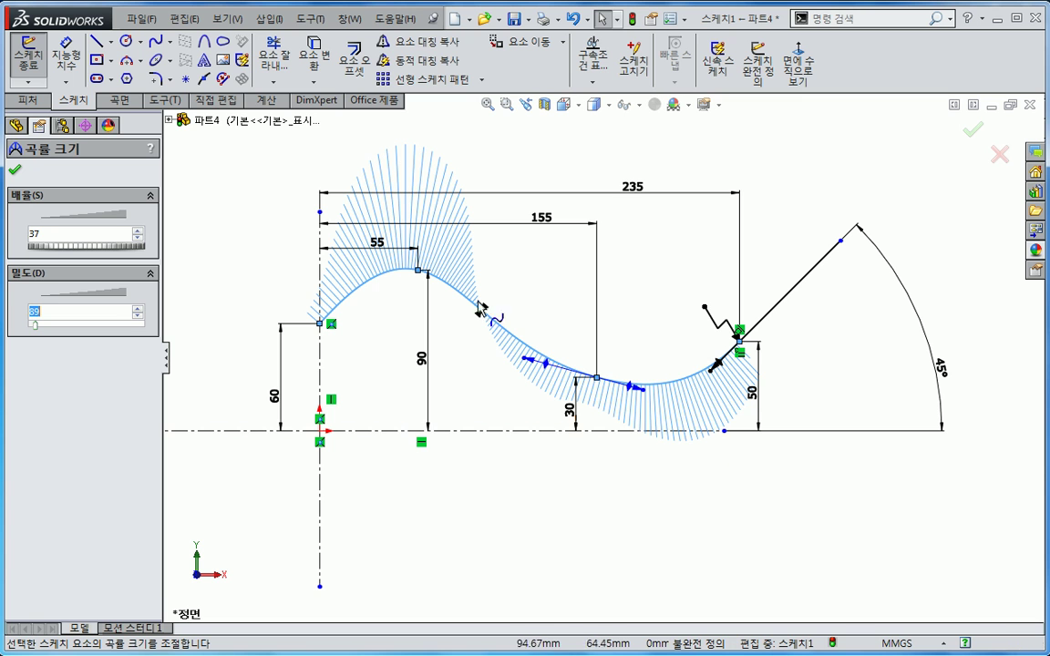
mouse_move(641, 391)
left_mouse_down()
mouse_move(628, 391)
mouse_move(650, 396)
mouse_move(640, 394)
left_mouse_up()
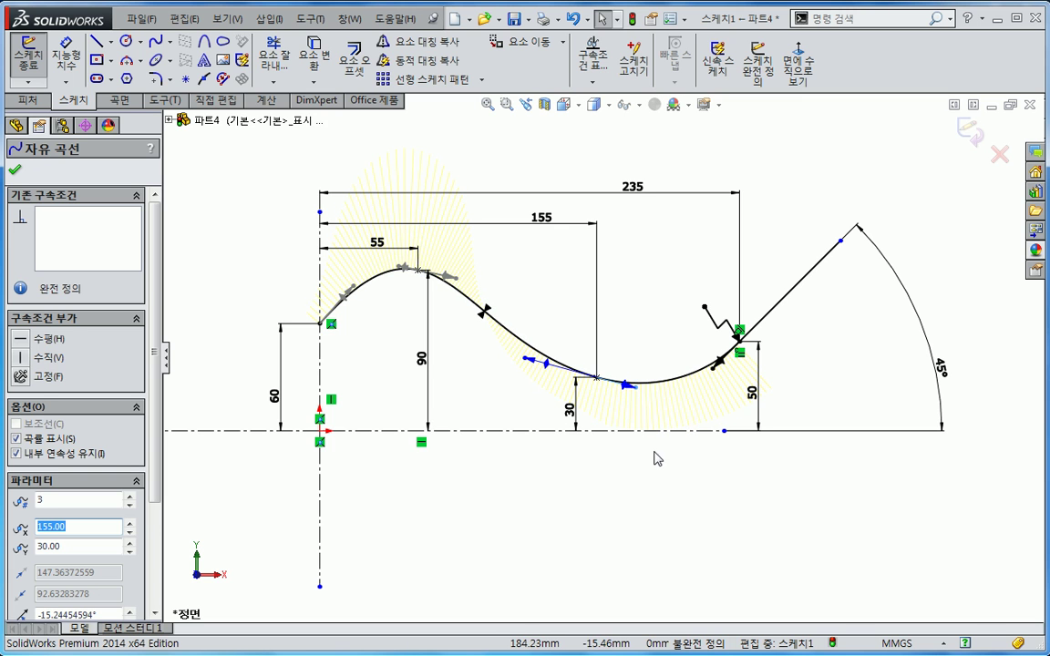
Hide the spline's curvature comb and deselect the spline
right_click(684, 382)
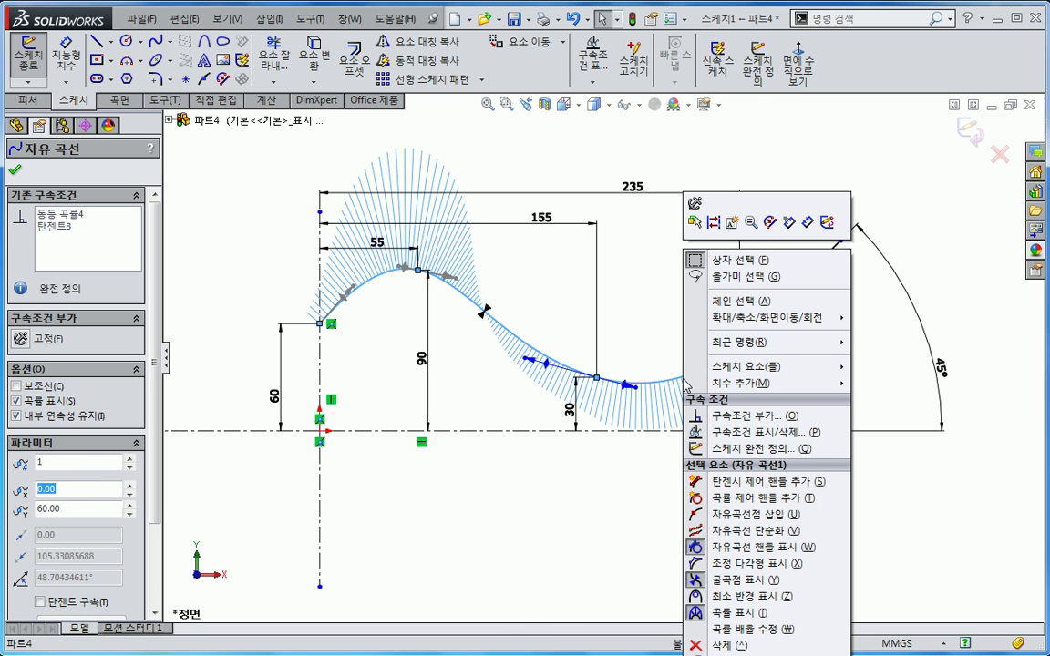
left_click(720, 614)
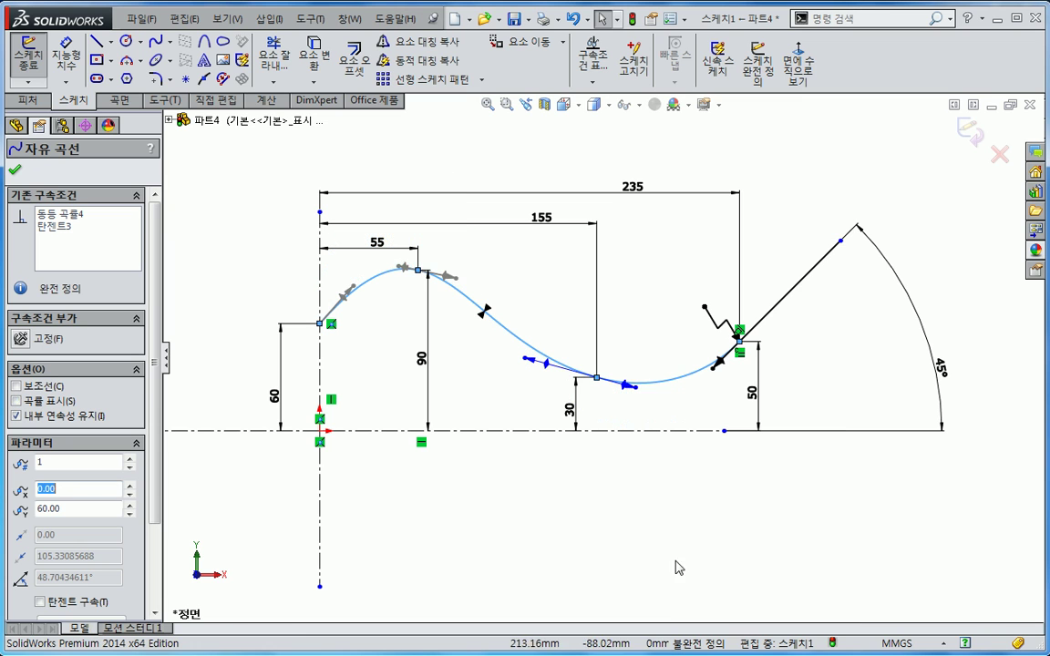
left_click(624, 506)
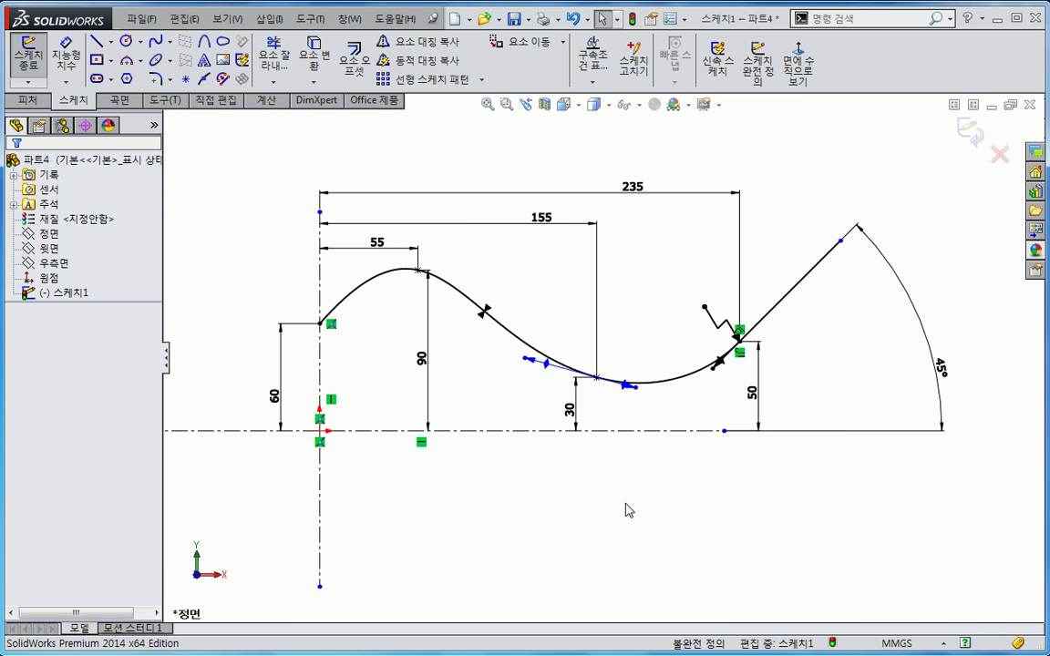
Display the spline's control polygon and try to move the polygon vertex between the second and third spline points
left_click(636, 391)
right_click(663, 405)
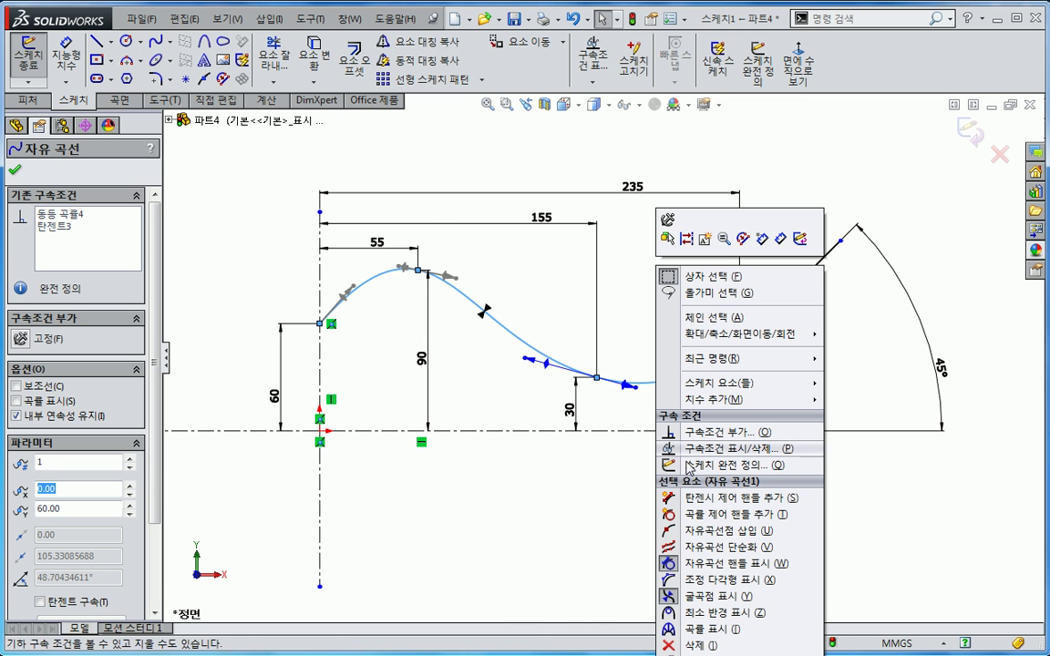
left_click(717, 580)
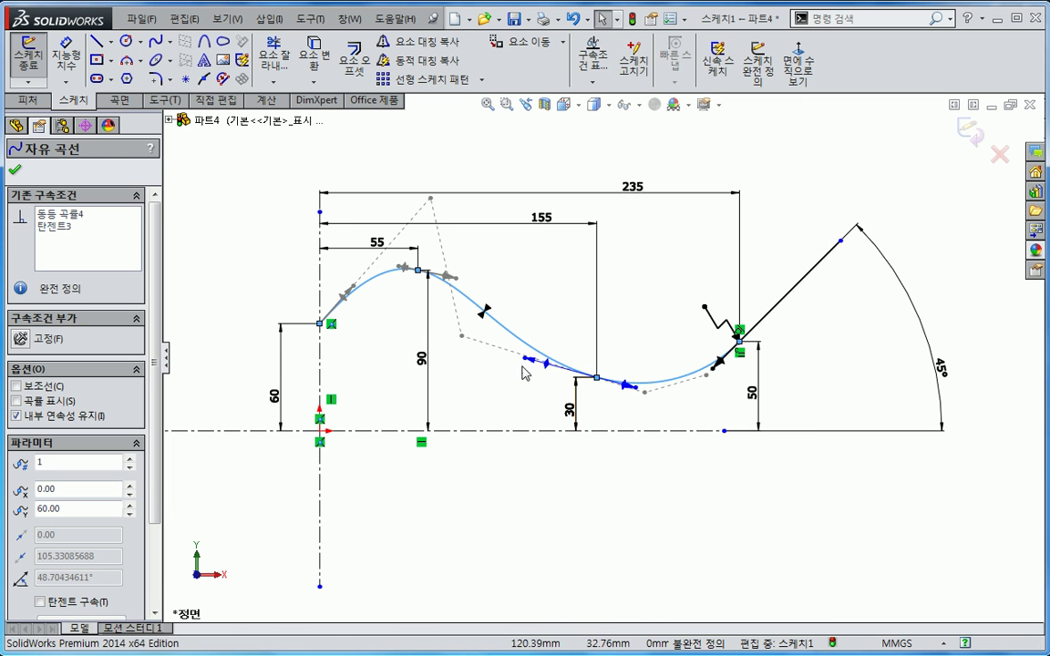
left_click(462, 337)
left_click_drag(469, 354, 462, 335)
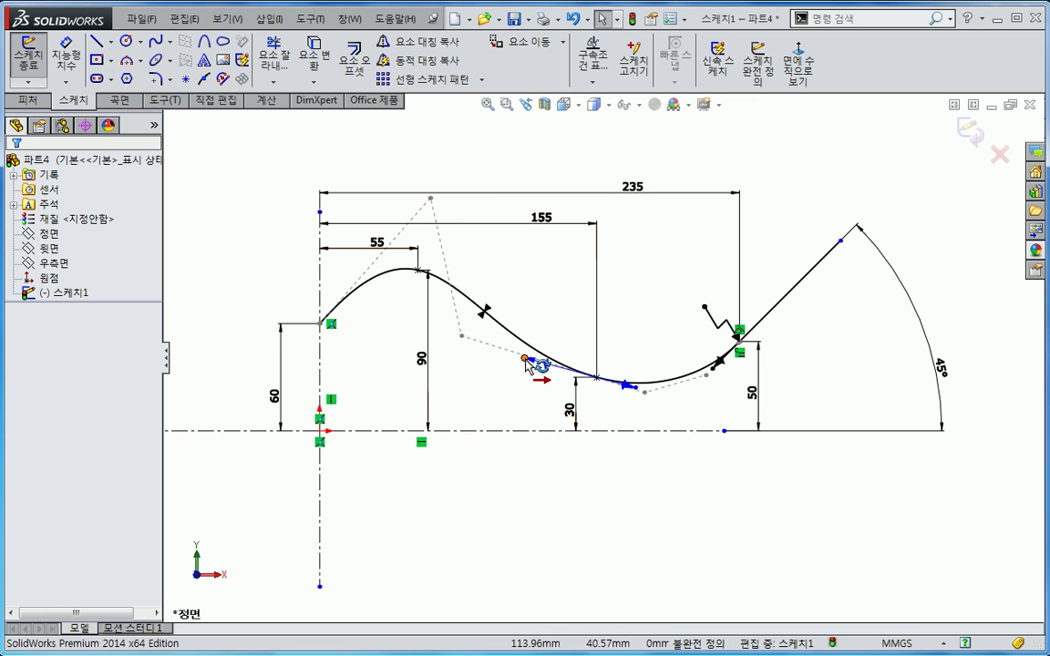
Adjust the third point's tangent handle toward the second point and select the control polygon vertex just beyond the third point
left_click(526, 362)
left_click(647, 394)
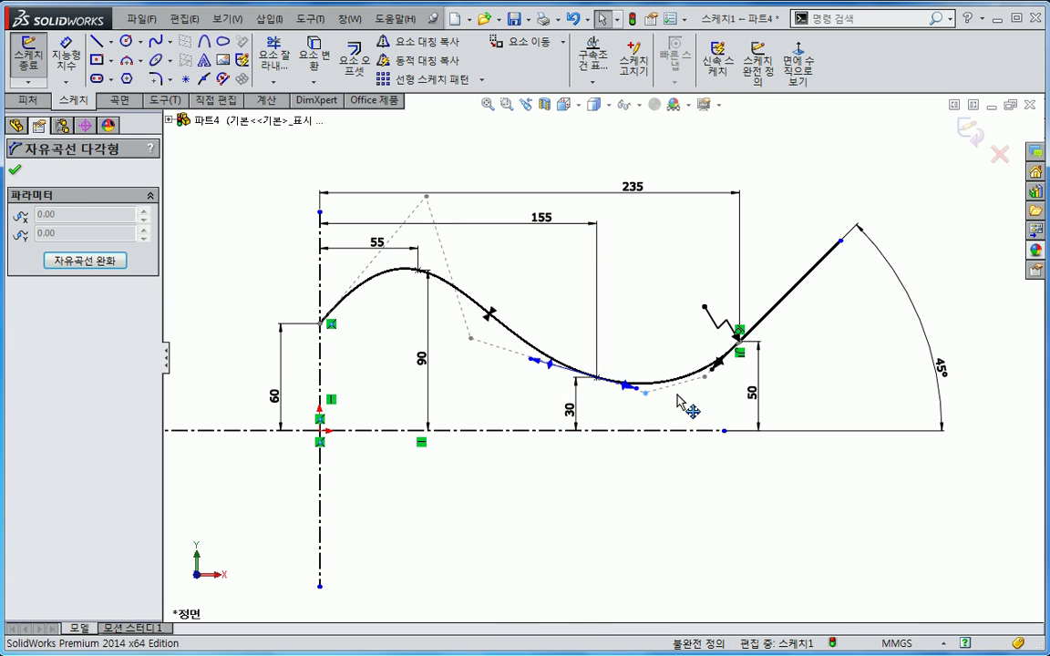
left_click(688, 410)
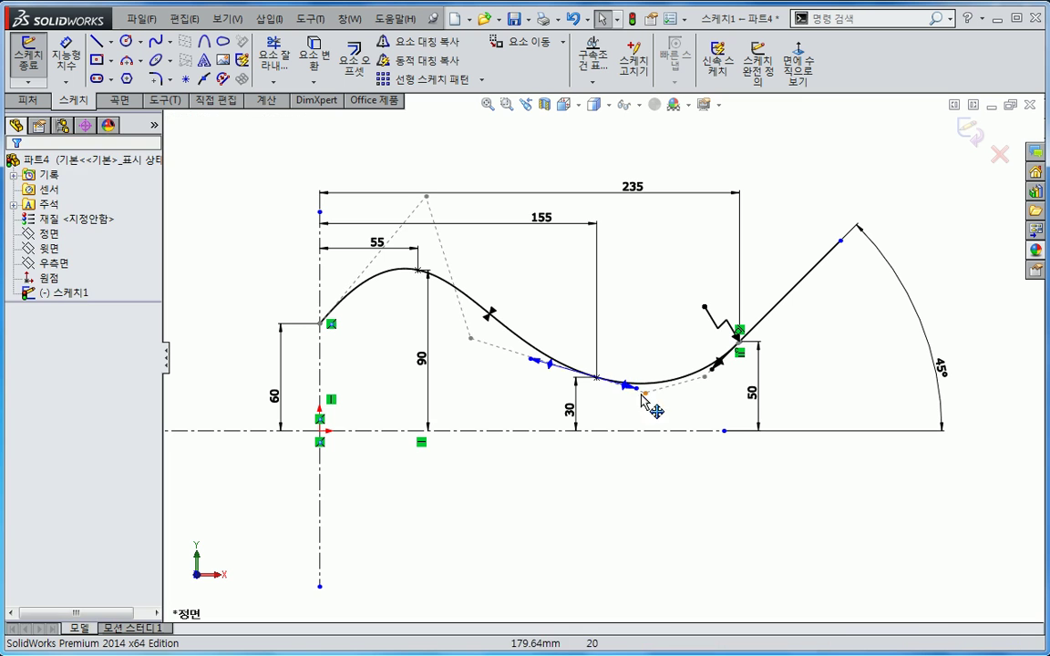
Delete the 30 mm height and 155 mm horizontal dimensions of the spline's third point
left_click(570, 410)
key("Delete")
left_click(543, 219)
key("Delete")
Move the spline's freed third point down and slightly toward the second point
left_click(473, 342)
left_click(502, 375)
scroll(586, 398, "down", 3)
left_click_drag(607, 378, 585, 381)
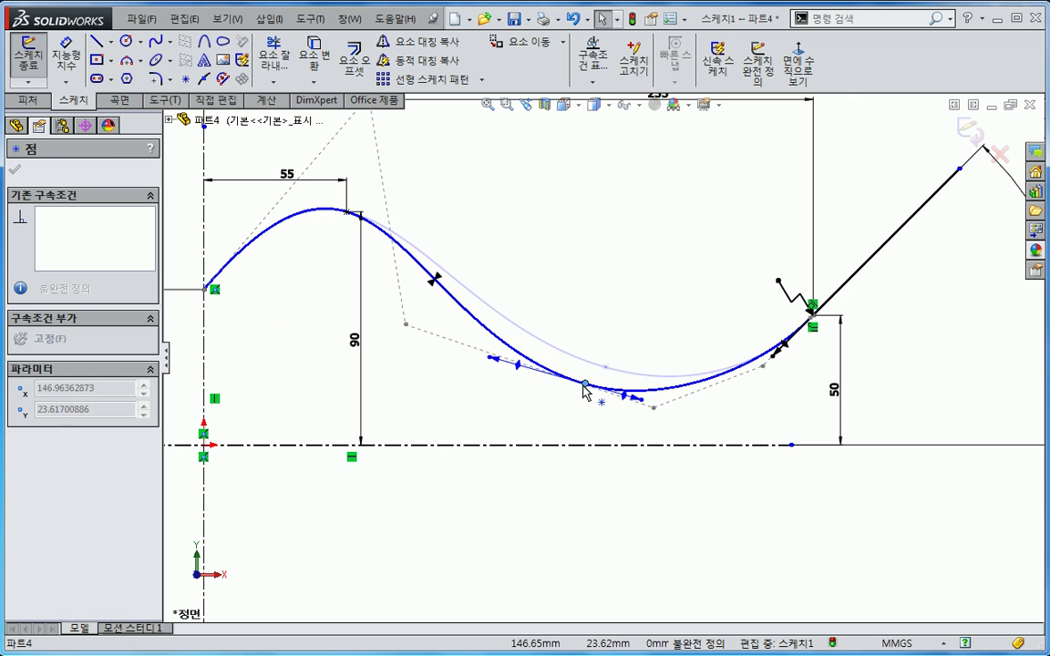
Reshape the spline by moving the control polygon vertices on both sides of its third point
left_click(642, 407)
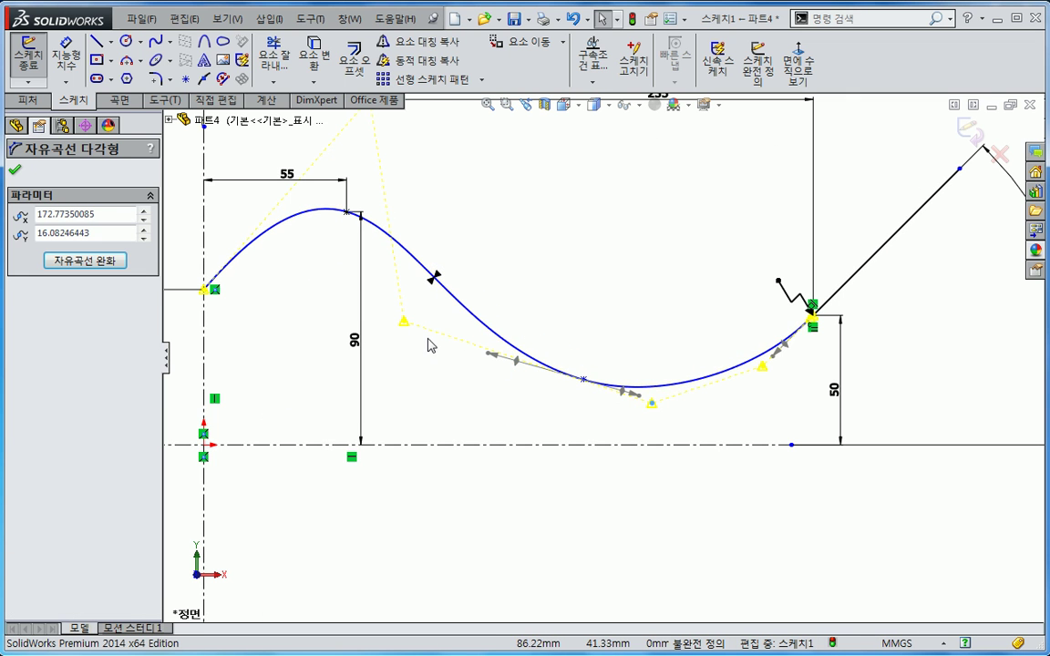
left_click(407, 323)
scroll(428, 348, "up", 2)
left_click(444, 369)
left_click(464, 333)
left_click(448, 359)
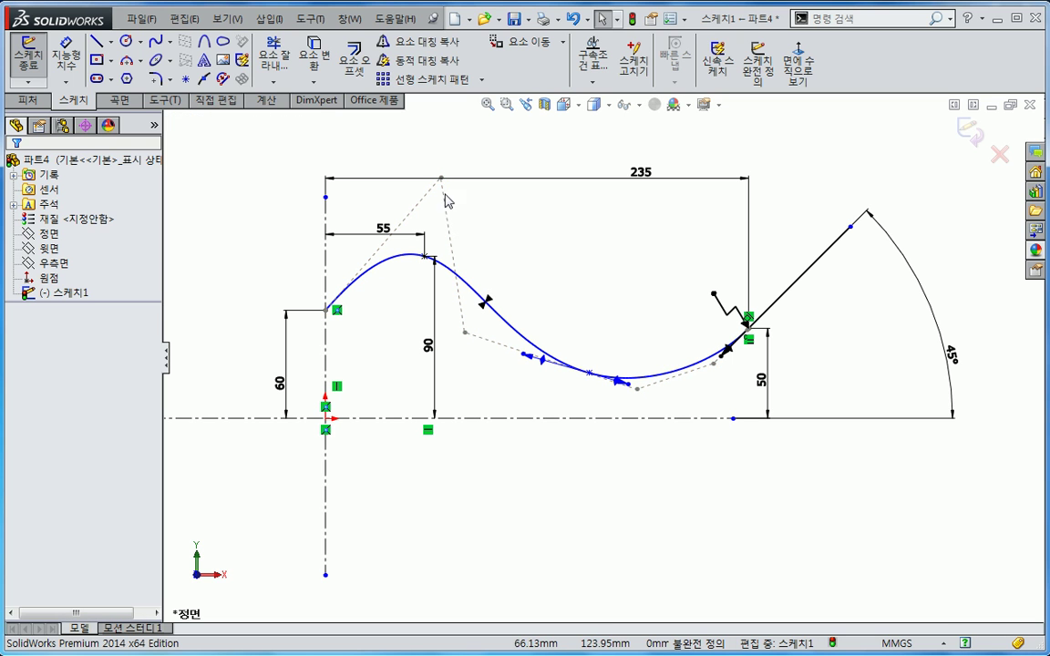
left_click(170, 42)
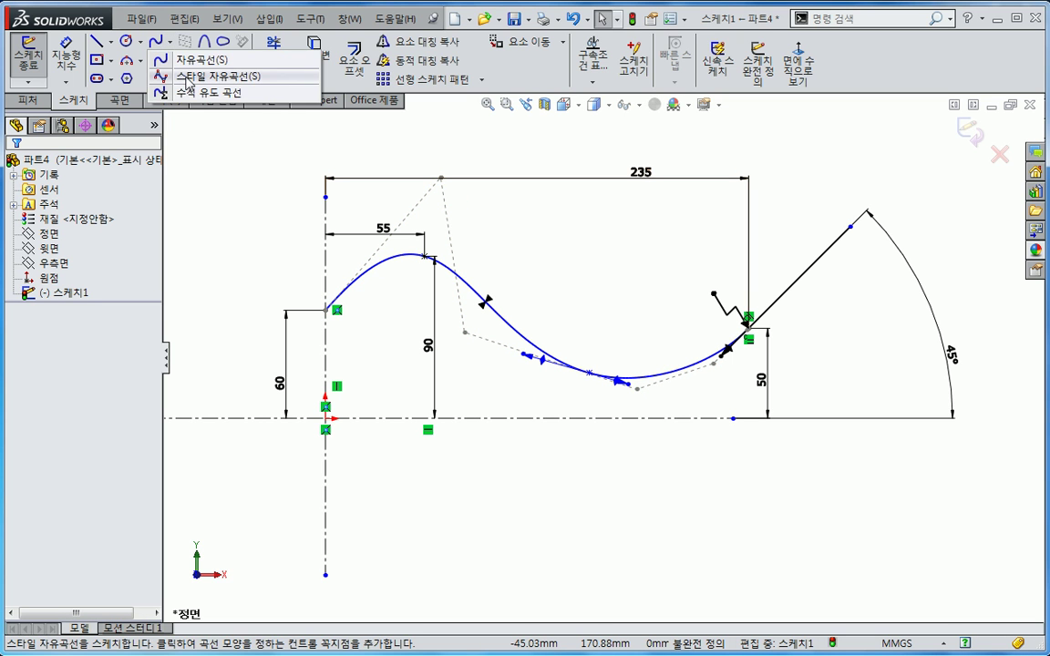
left_click(187, 79)
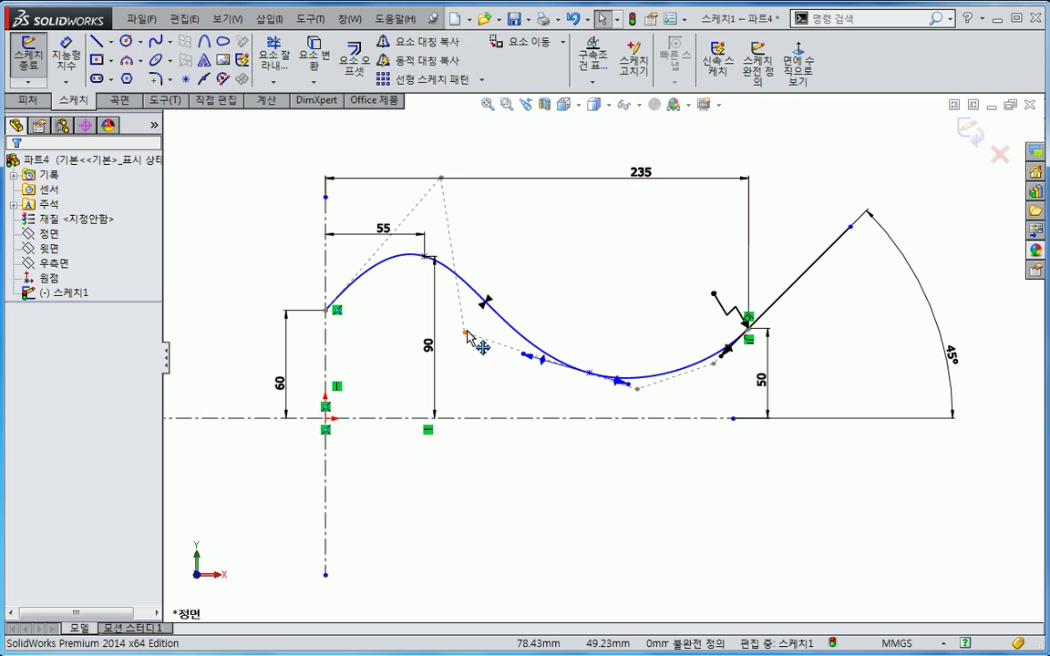
left_click(483, 335)
left_click(471, 334)
right_click(636, 386)
left_click(620, 381)
Hide the spline's tangent handles and point out its third point and end point
left_click(645, 377)
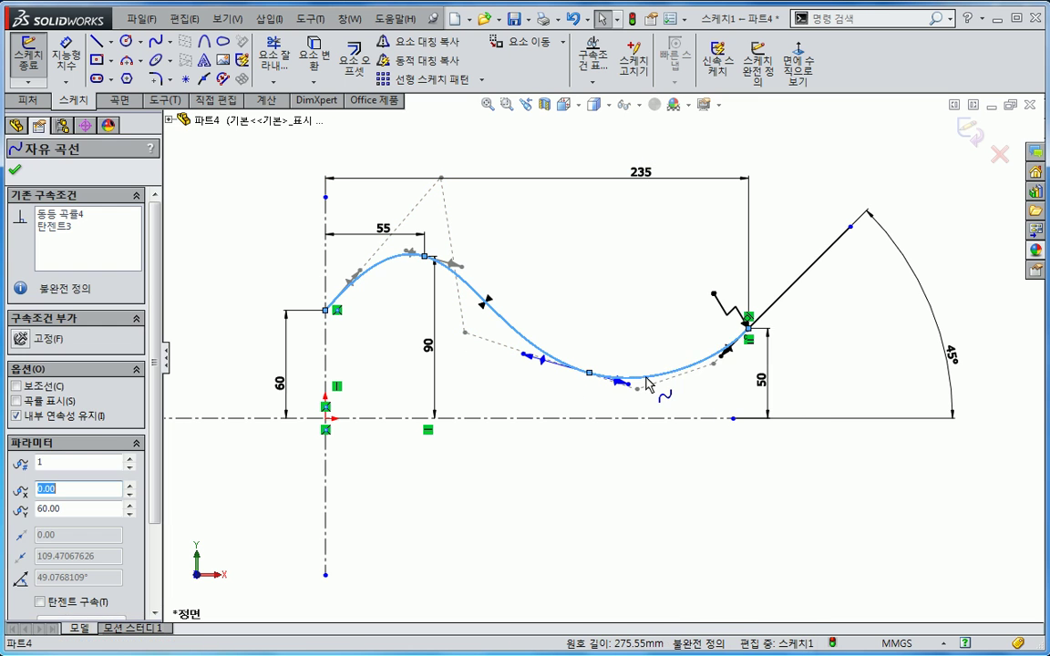
right_click(647, 384)
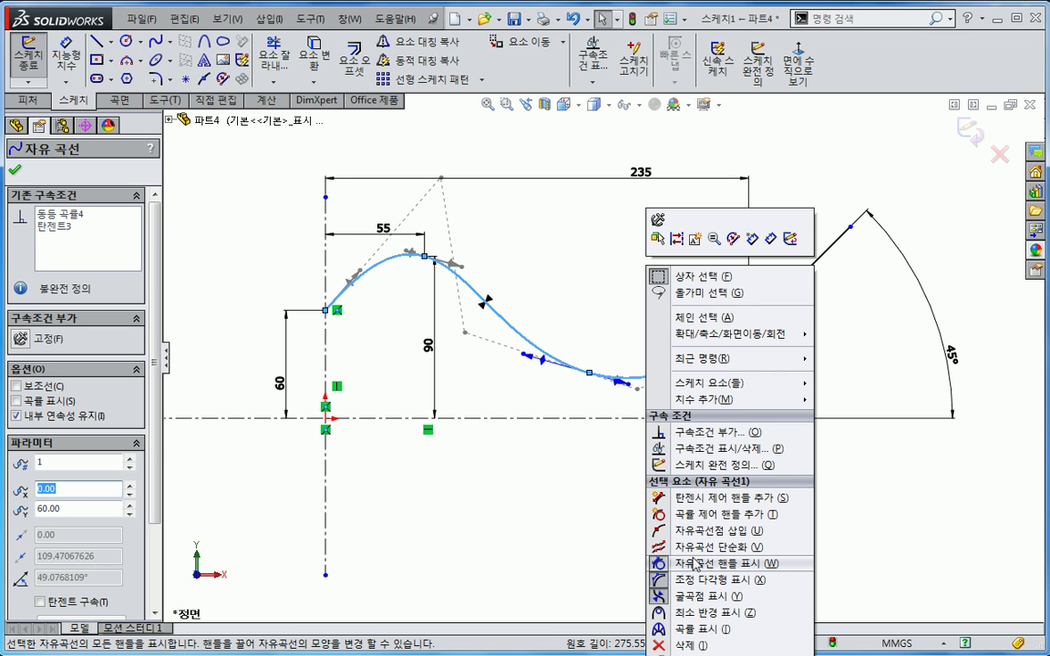
left_click(727, 564)
left_click(648, 380)
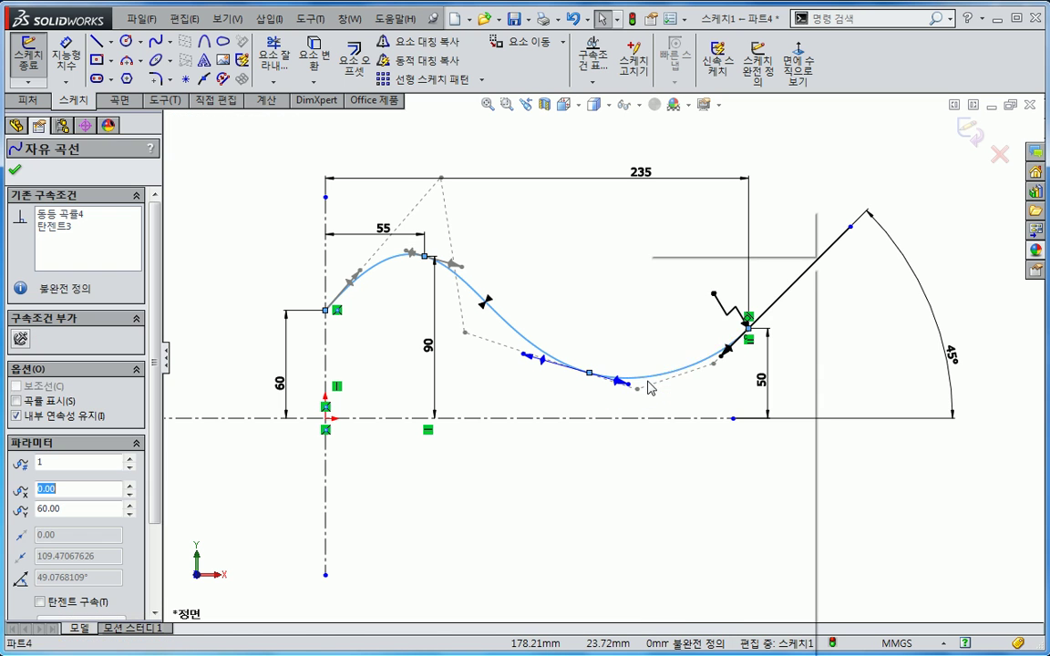
right_click(648, 380)
left_click(721, 564)
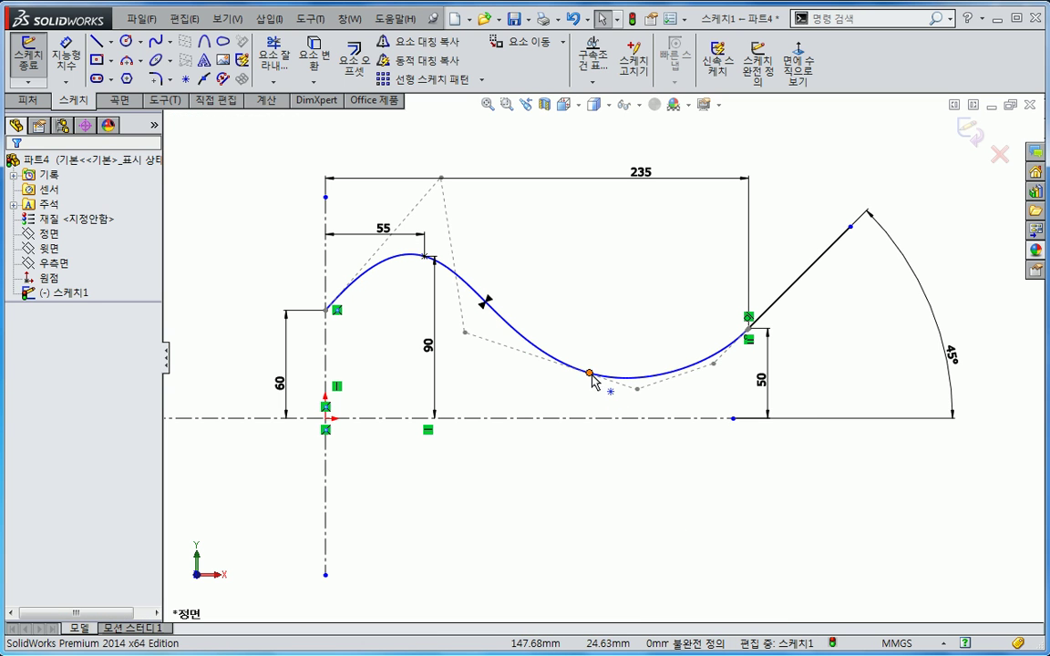
left_click(591, 374)
left_click(590, 405)
left_click(748, 329)
left_click(711, 385)
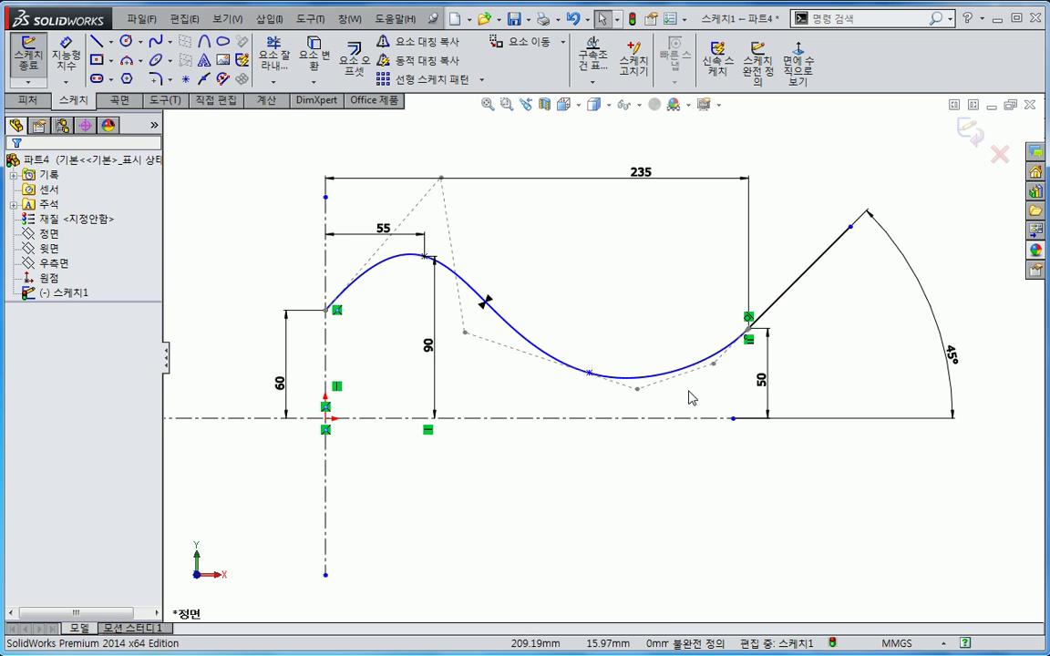
Display the spline's handles again and adjust the direction of the third point's tangent handle
right_click(613, 381)
left_click(613, 533)
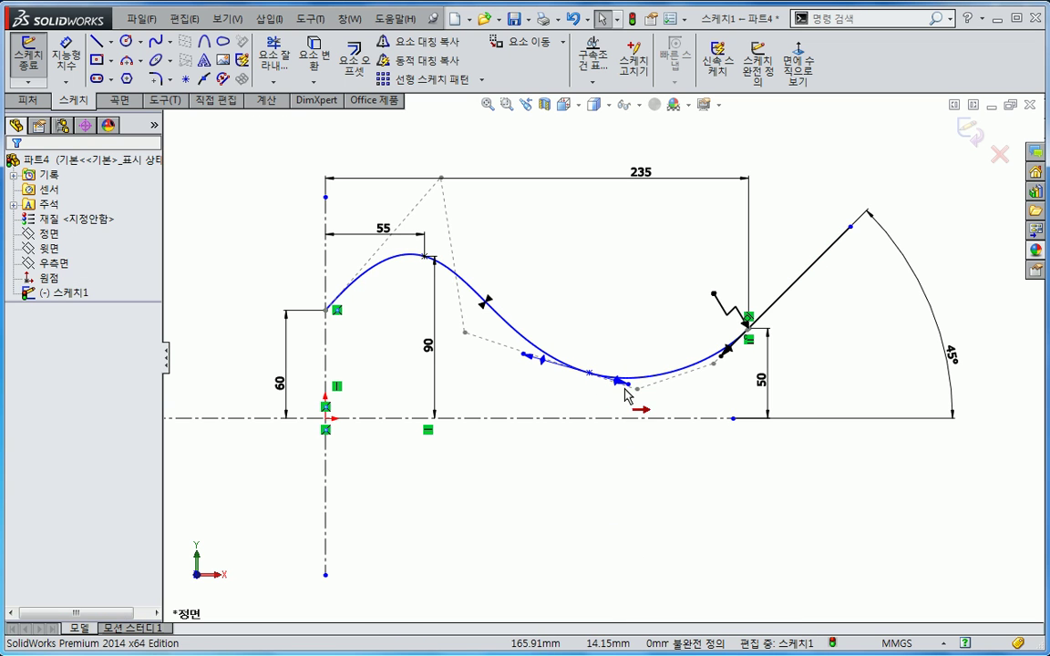
left_click(628, 387)
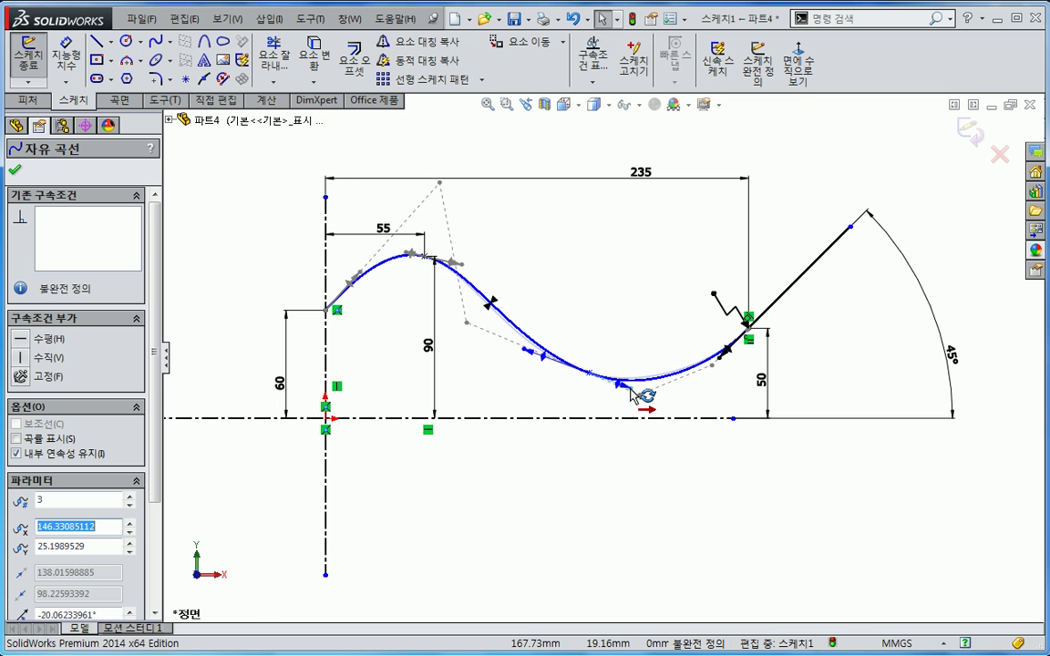
scroll(625, 364, "up", 2)
key("Escape")
Dimension the spline's third point at 25 mm above the horizontal centerline
scroll(621, 344, "down", 2)
key("s")
left_click(668, 343)
left_click(579, 368)
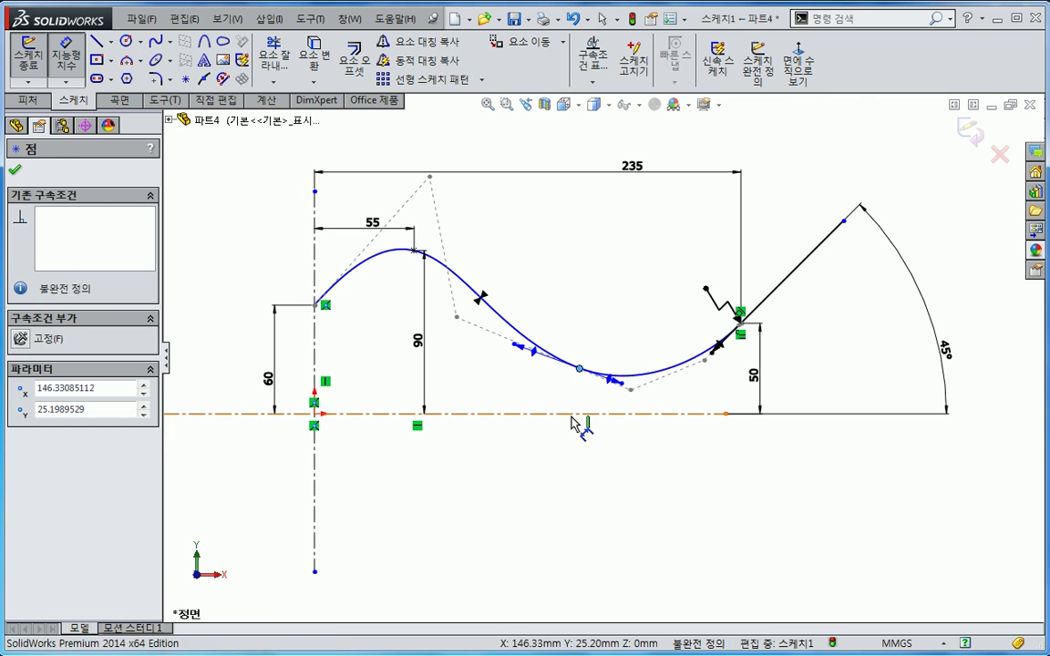
left_click(577, 415)
left_click(544, 394)
type("25")
key("Return")
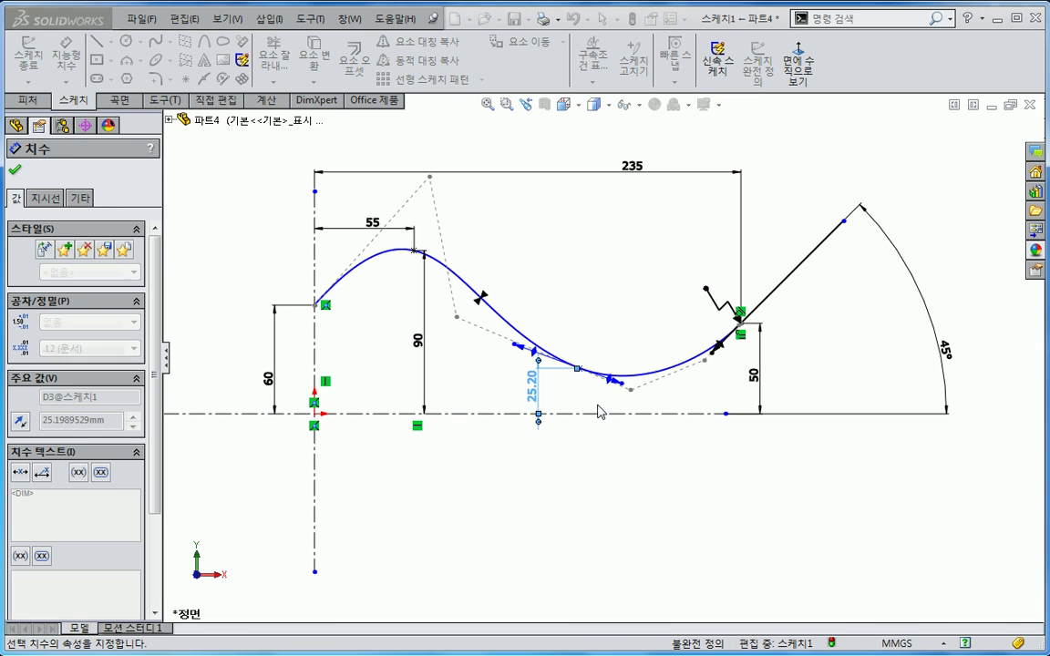
key("Escape")
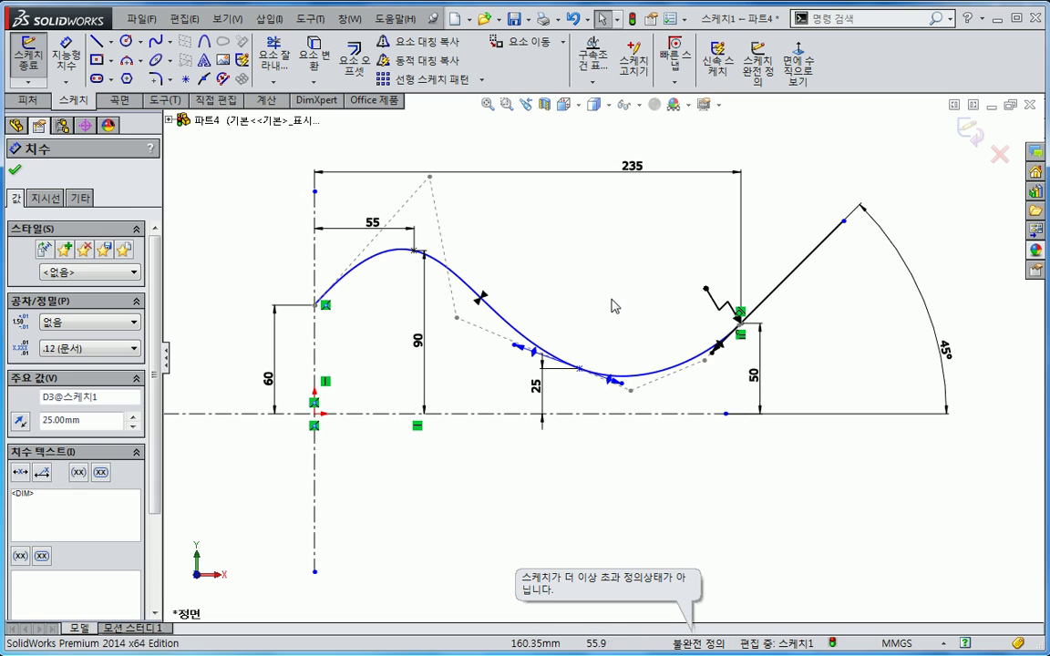
Dimension the horizontal distance from the vertical centerline to the spline's third point as 155 mm
left_click(615, 298)
key("s")
left_click(664, 341)
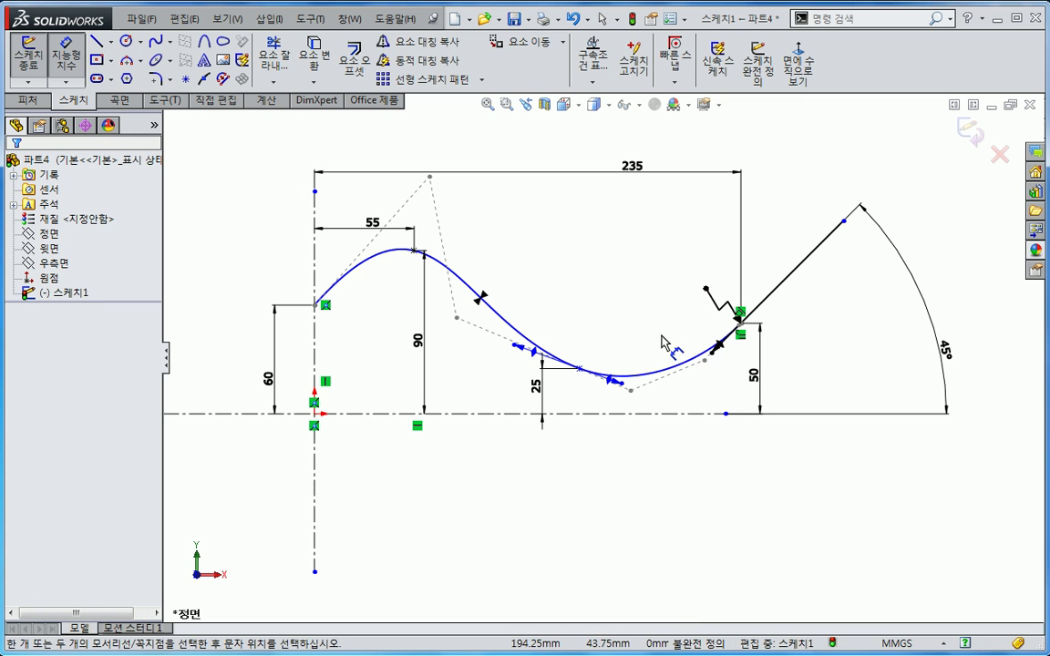
left_click(581, 369)
left_click(315, 267)
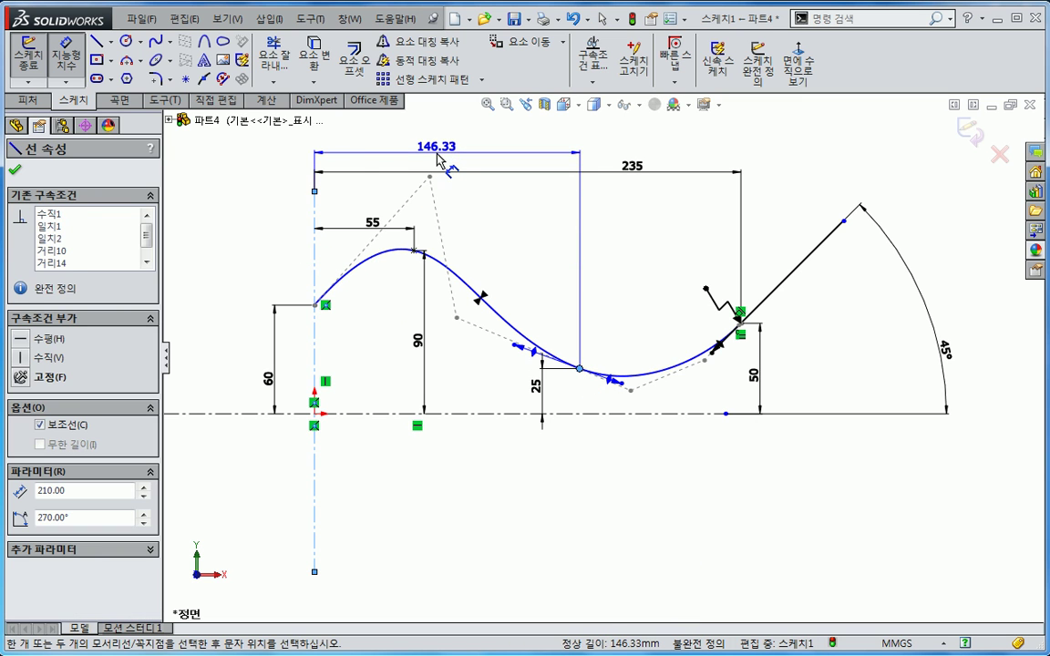
left_click(438, 160)
type("155")
key("Return")
key("Escape")
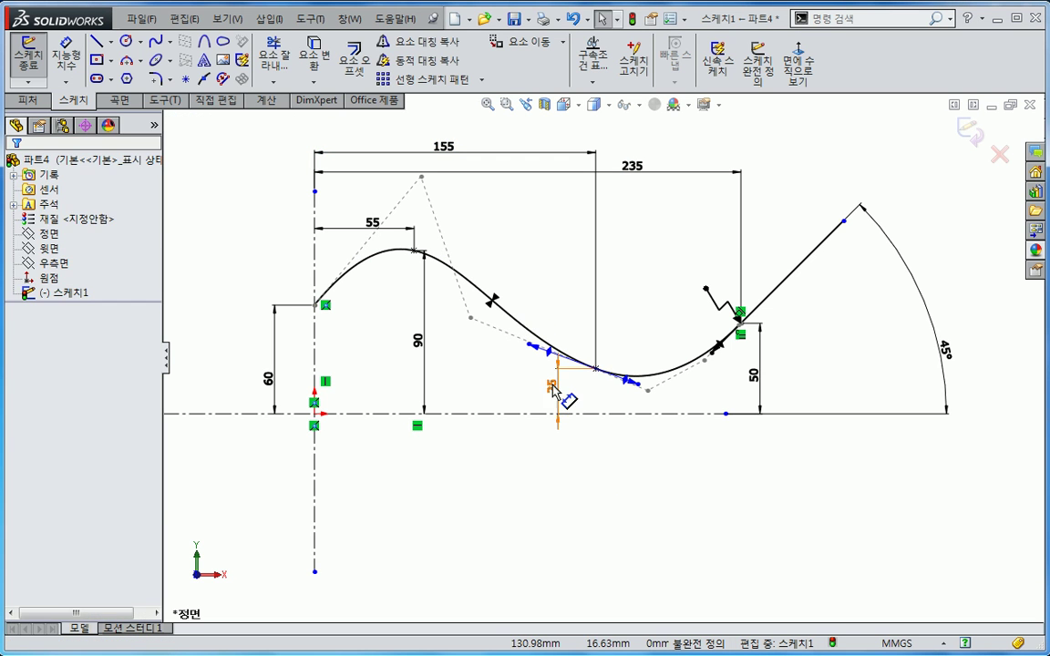
Set the height dimension of the spline's third point to 30 mm
left_click(553, 388)
type("30")
key("Return")
key("Escape")
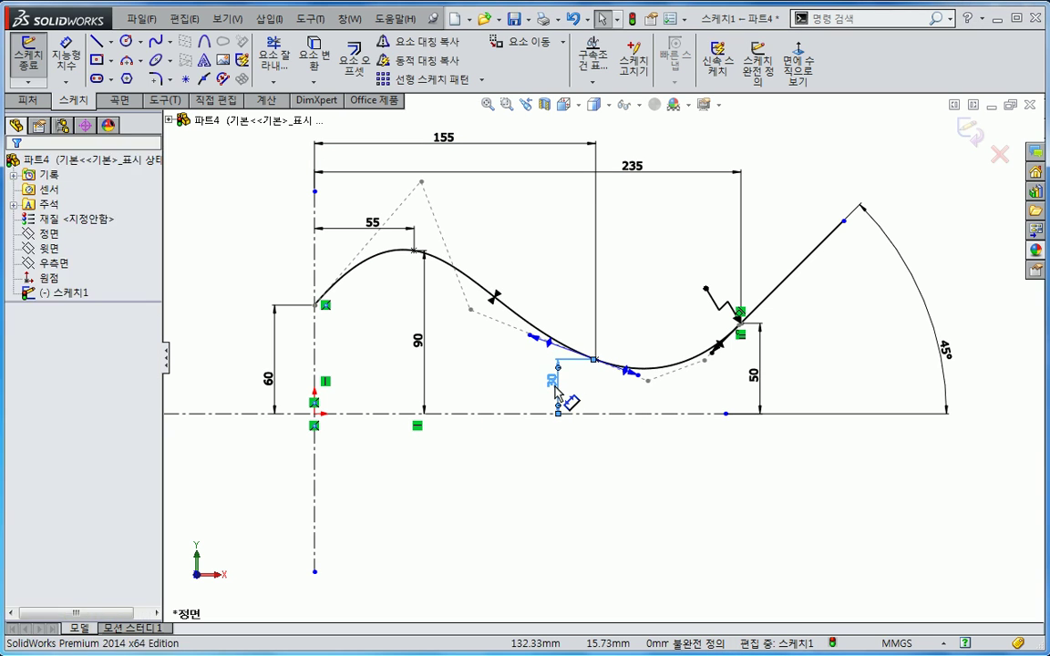
Display the spline's curvature comb and adjust the tangent handle at the third point to smooth the curve
scroll(653, 391, "down", 2)
mouse_move(636, 379)
left_mouse_down()
mouse_move(661, 383)
mouse_move(616, 378)
mouse_move(628, 375)
left_mouse_up()
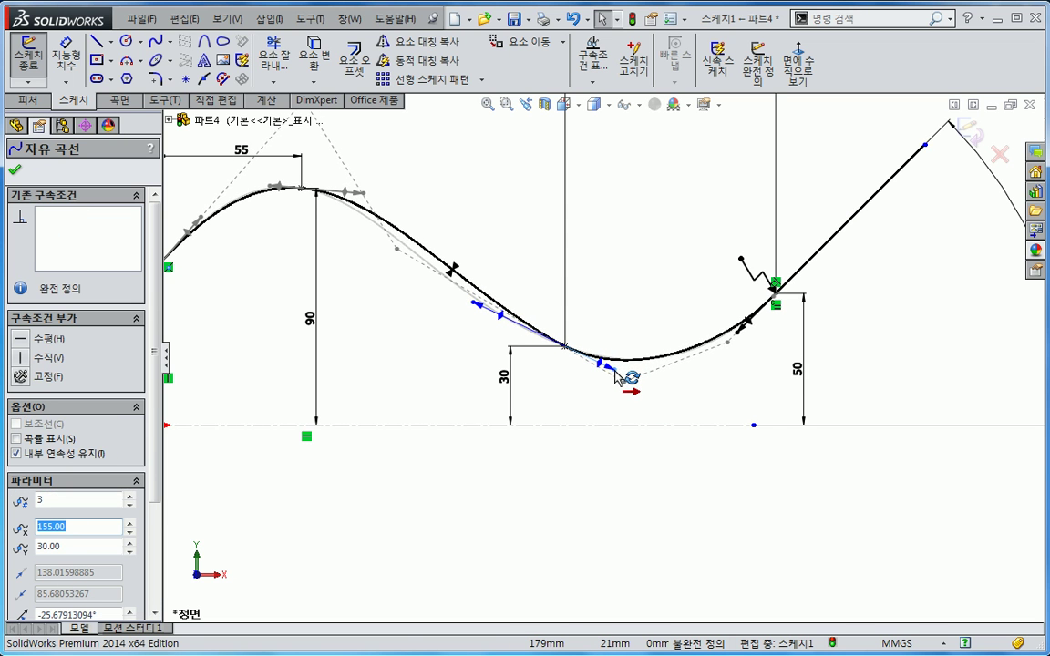
right_click(662, 369)
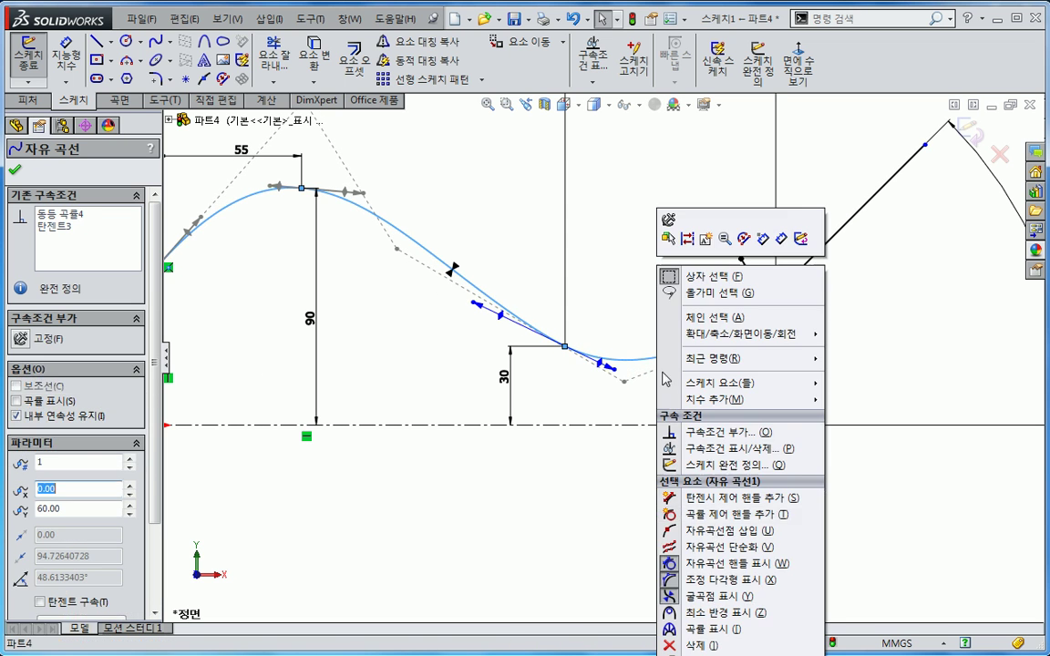
left_click(706, 629)
left_click(624, 374)
left_click_drag(622, 368, 624, 362)
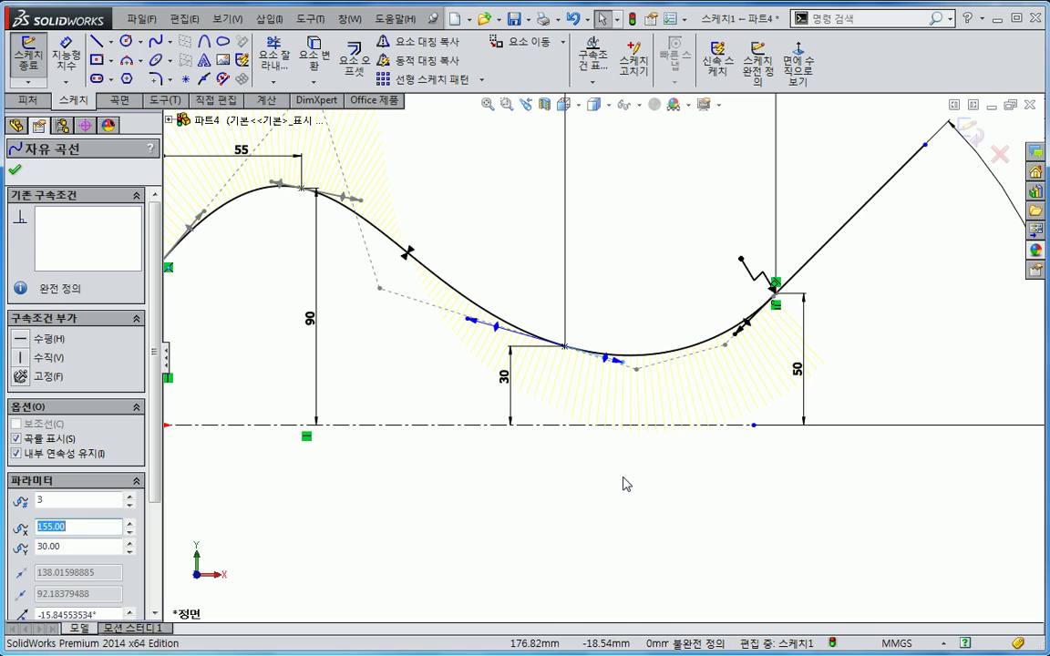
Dimension the third point's tangent handle on the side toward the end point with a magnitude of 230
left_click(624, 470)
key("s")
left_click(685, 489)
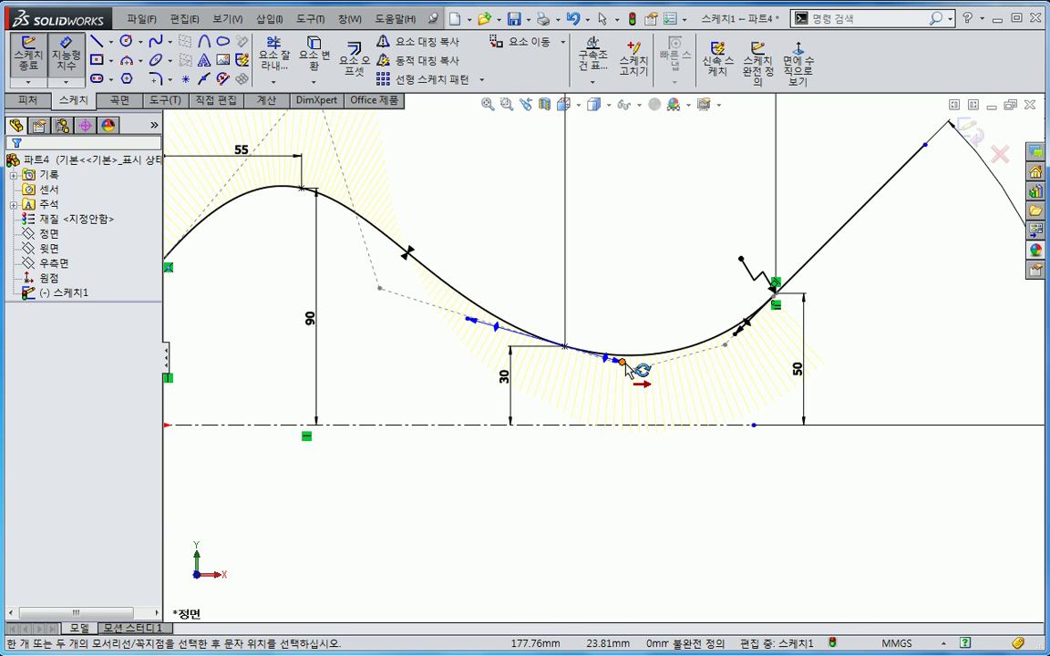
left_click(627, 361)
left_click(679, 333)
type("230")
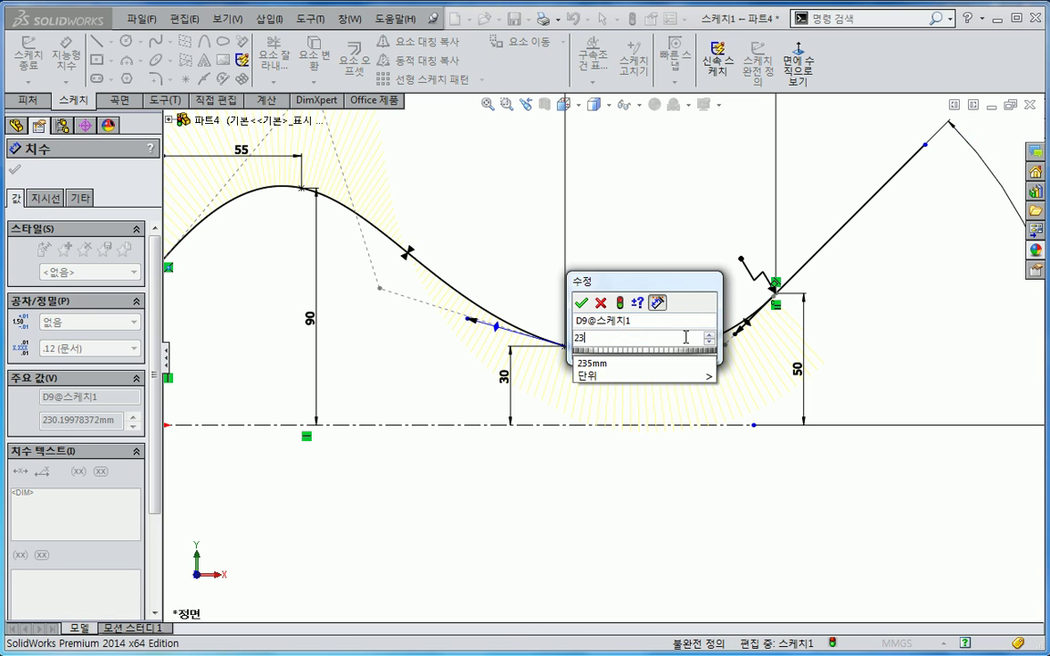
key("Return")
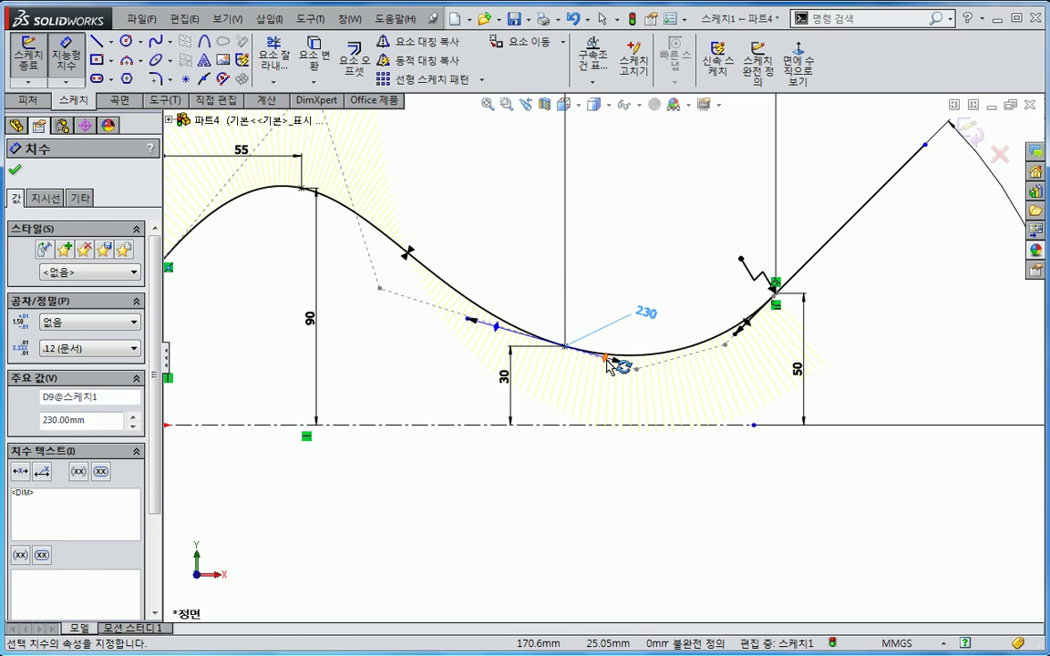
Dimension the angle between the third point's tangent handle and the horizontal centerline as 15.9°
left_click(608, 362)
left_click(604, 427)
left_click(658, 376)
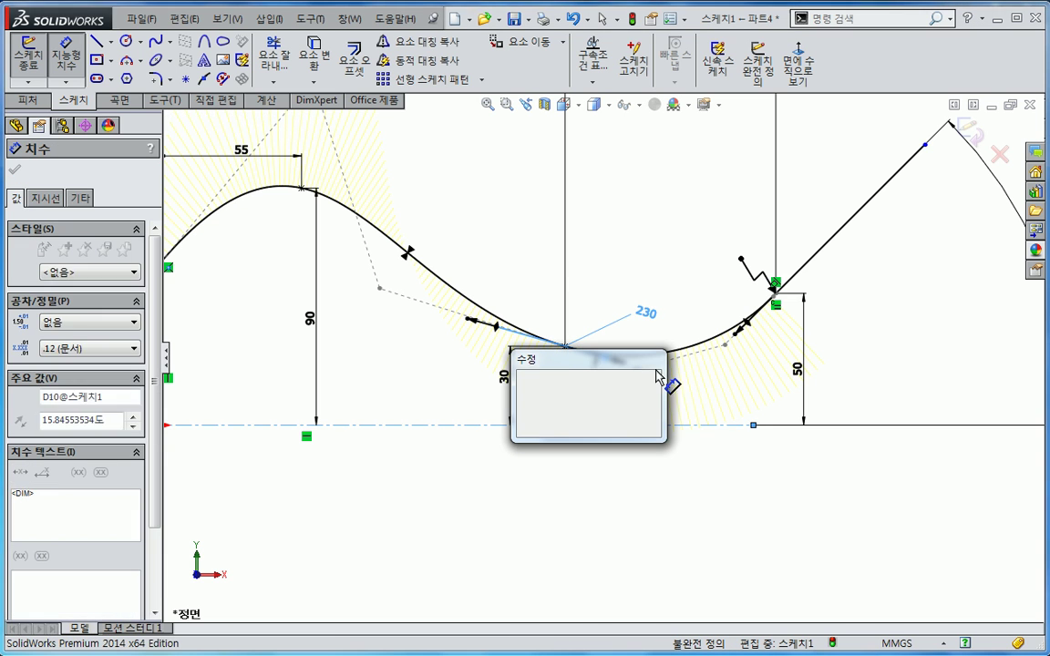
type("15.")
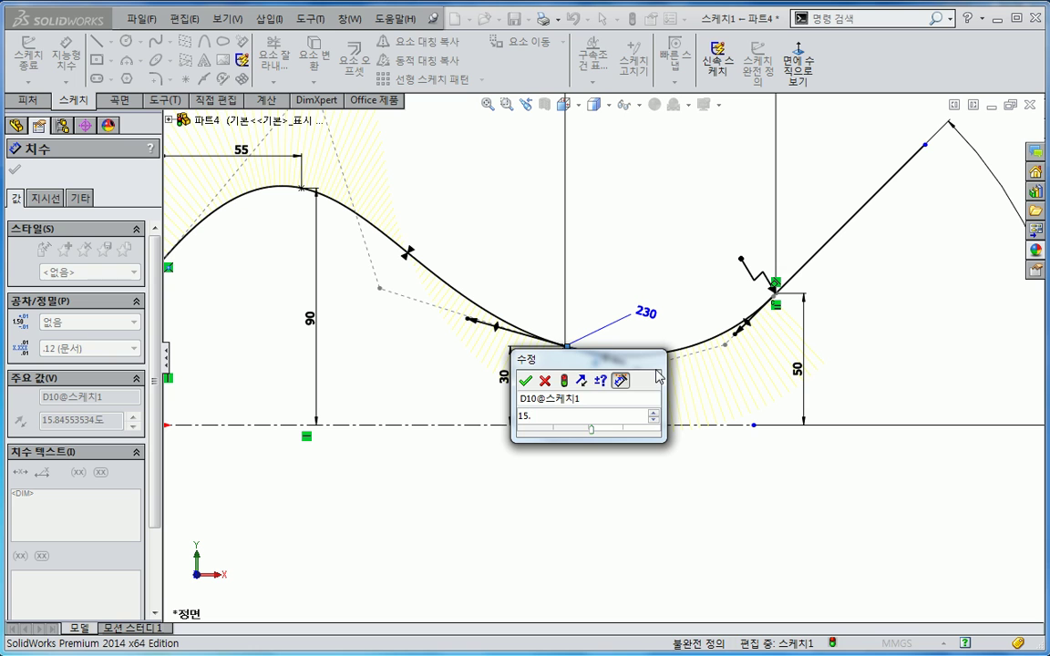
type("9")
key("Return")
key("Escape")
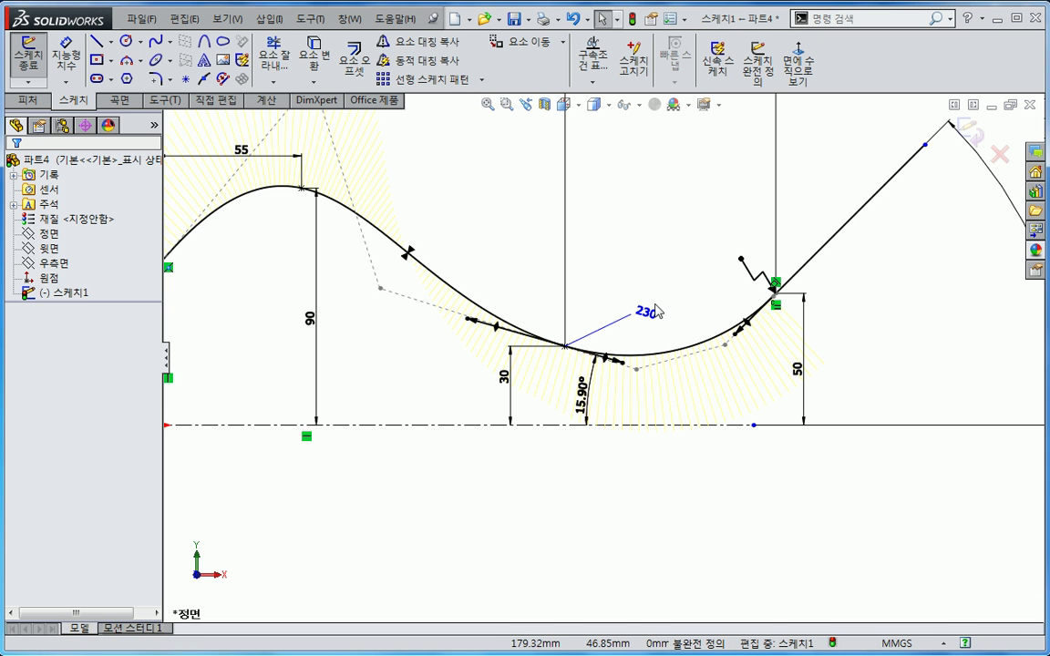
key("f")
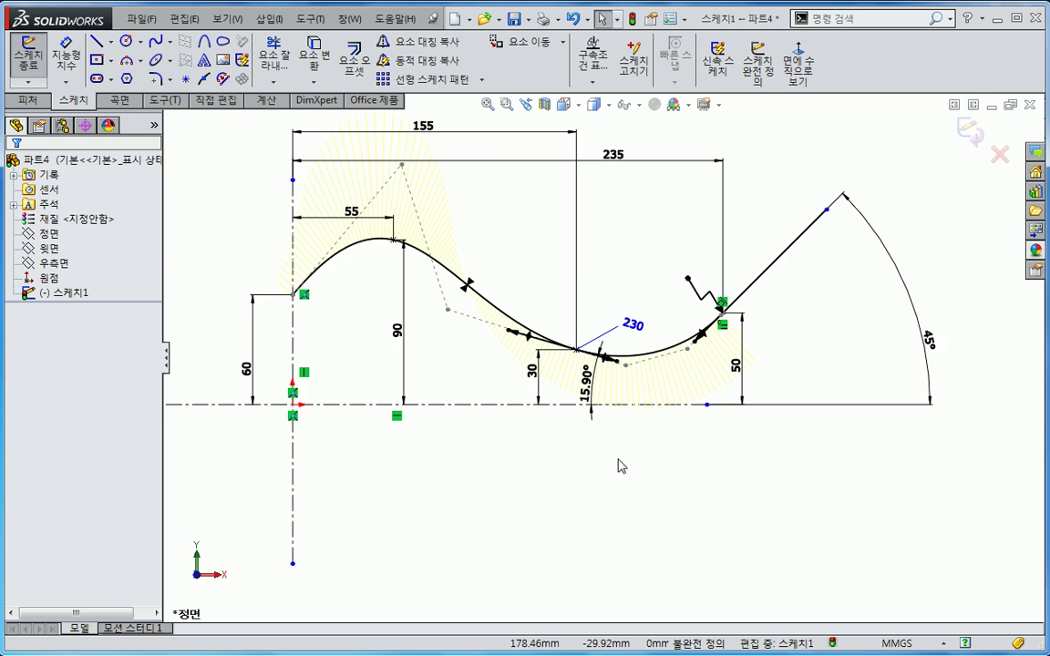
middle_click_drag(618, 458, 653, 500, "ctrl")
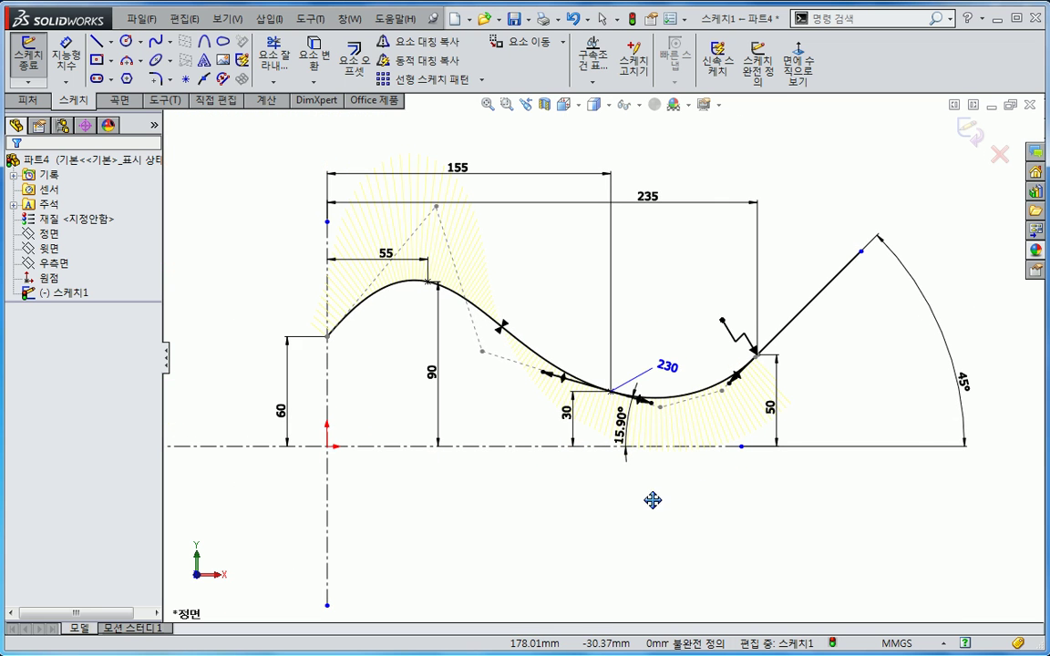
Try simplifying the four-point spline down to two points and discard the preview
right_click(542, 359)
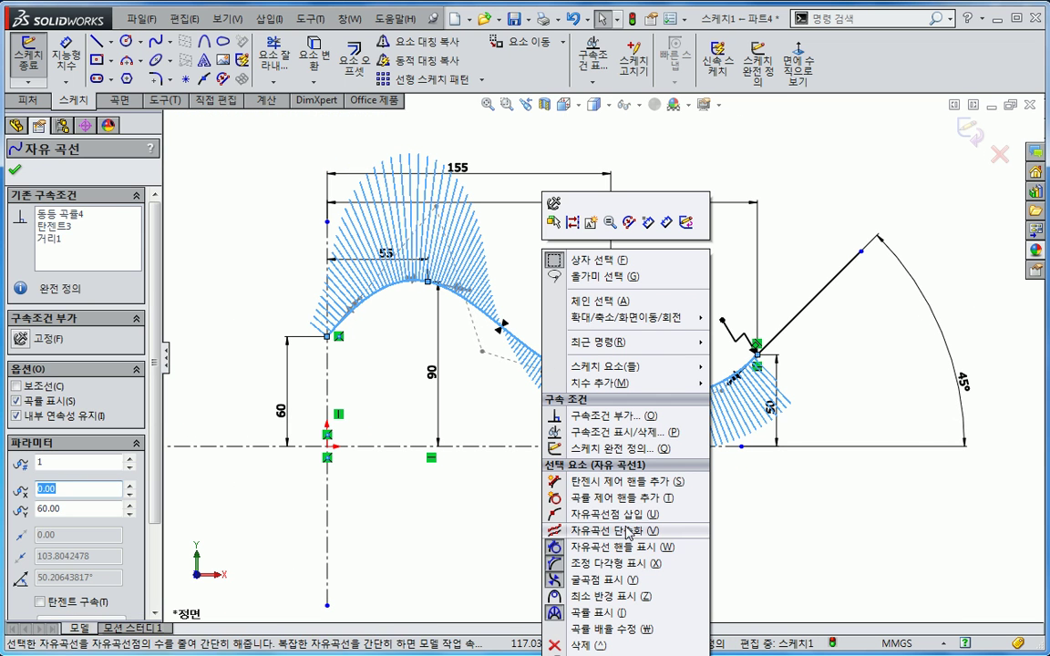
left_click(627, 532)
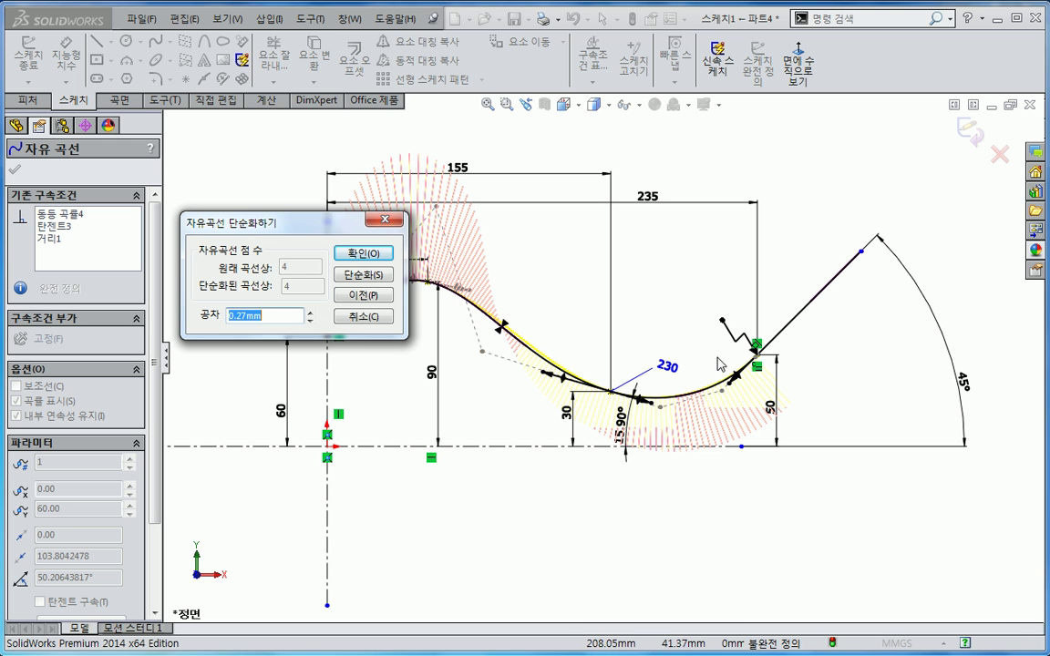
left_click(363, 274)
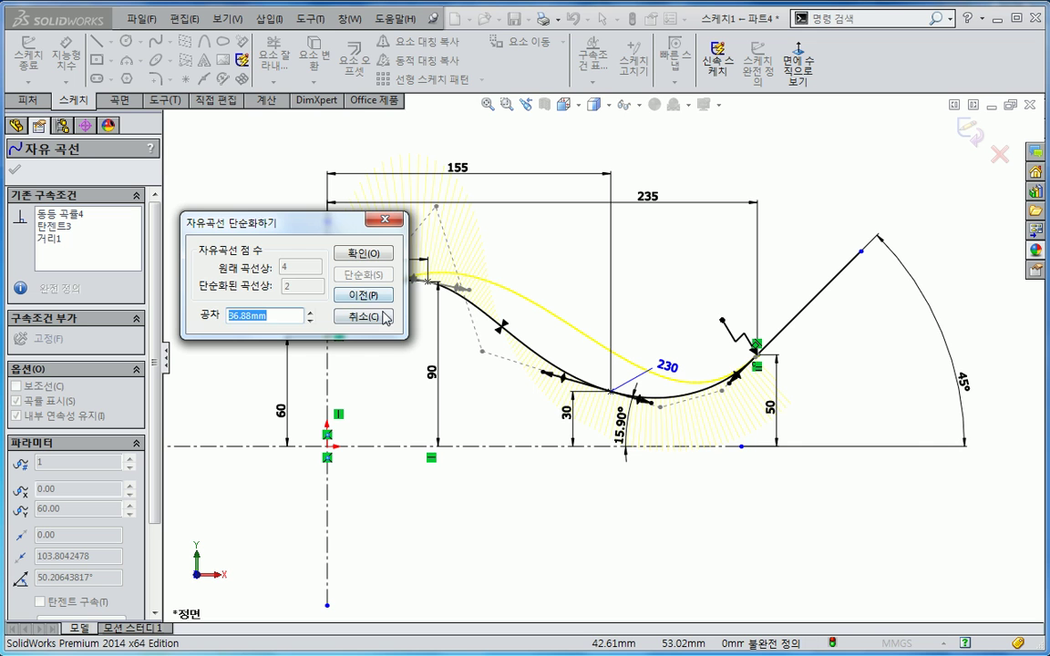
left_click(362, 316)
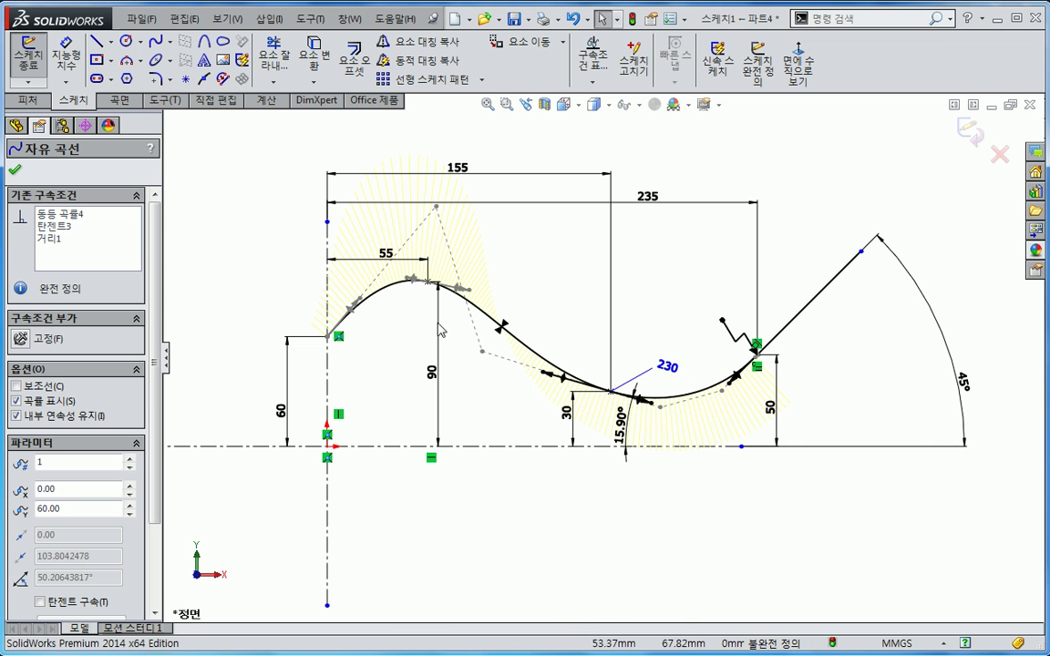
Simplify the spline with a 0.27 mm tolerance, accepting the removal of its handles and equal-curvature relations
right_click(513, 335)
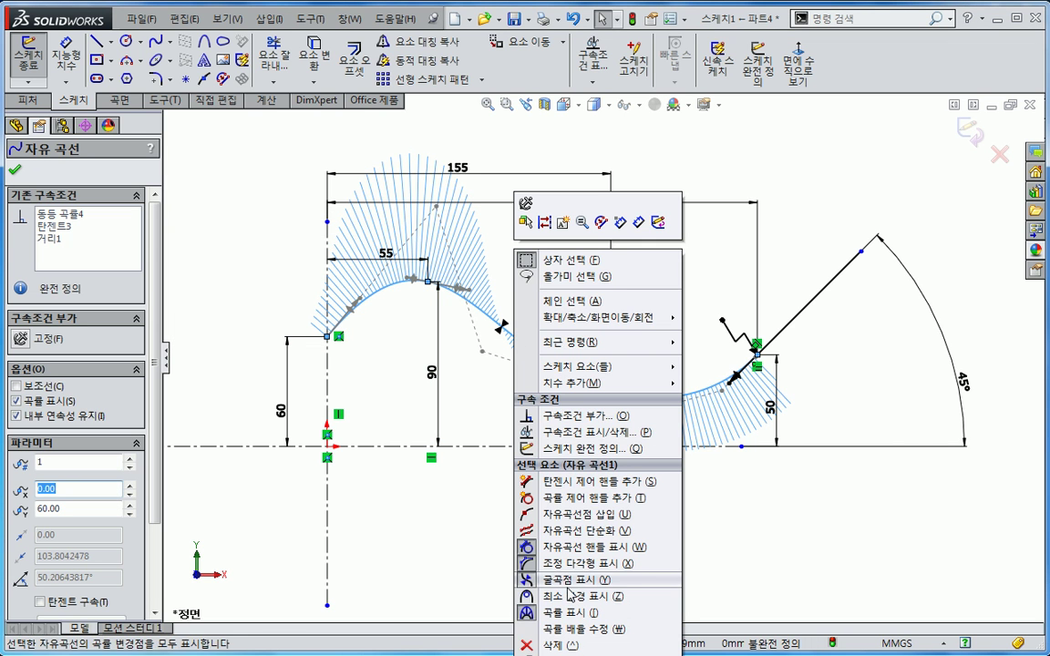
left_click(586, 534)
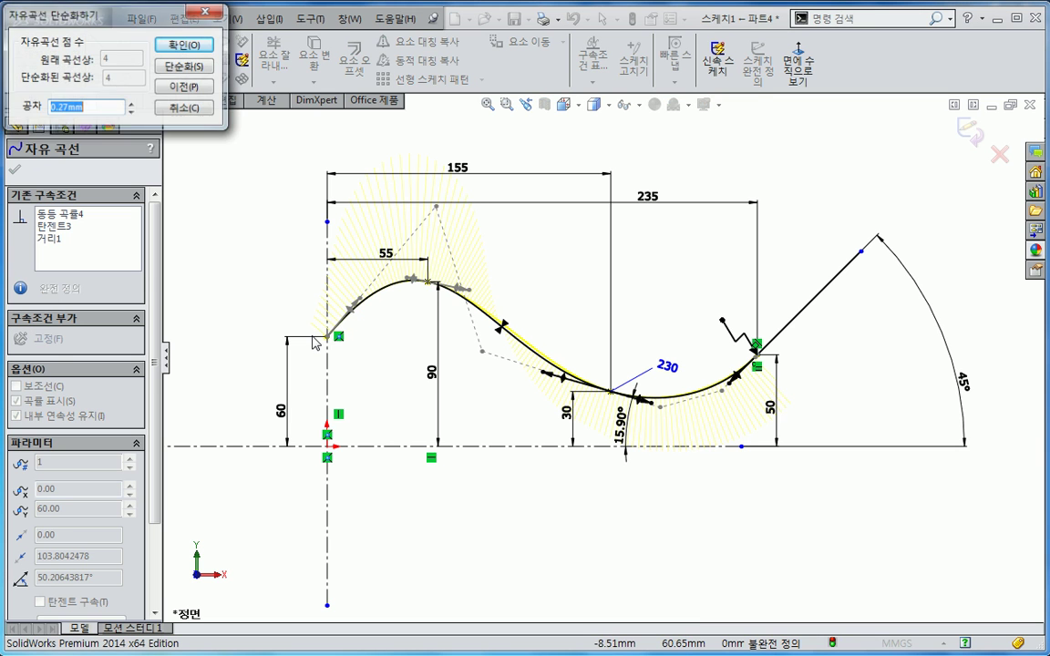
left_click_drag(143, 27, 274, 221)
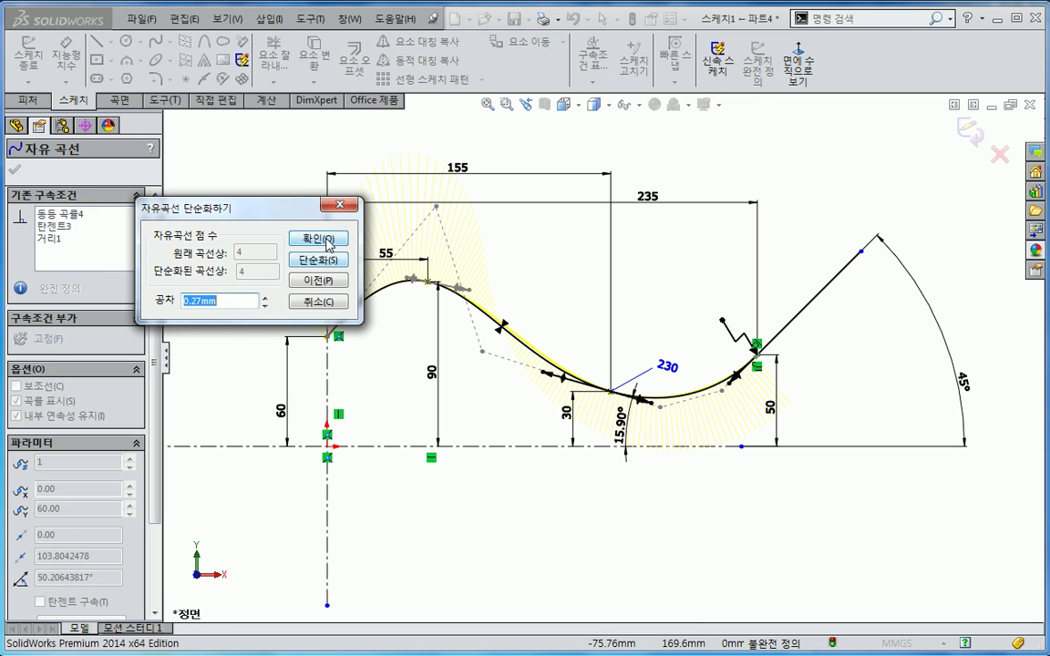
left_click(335, 260)
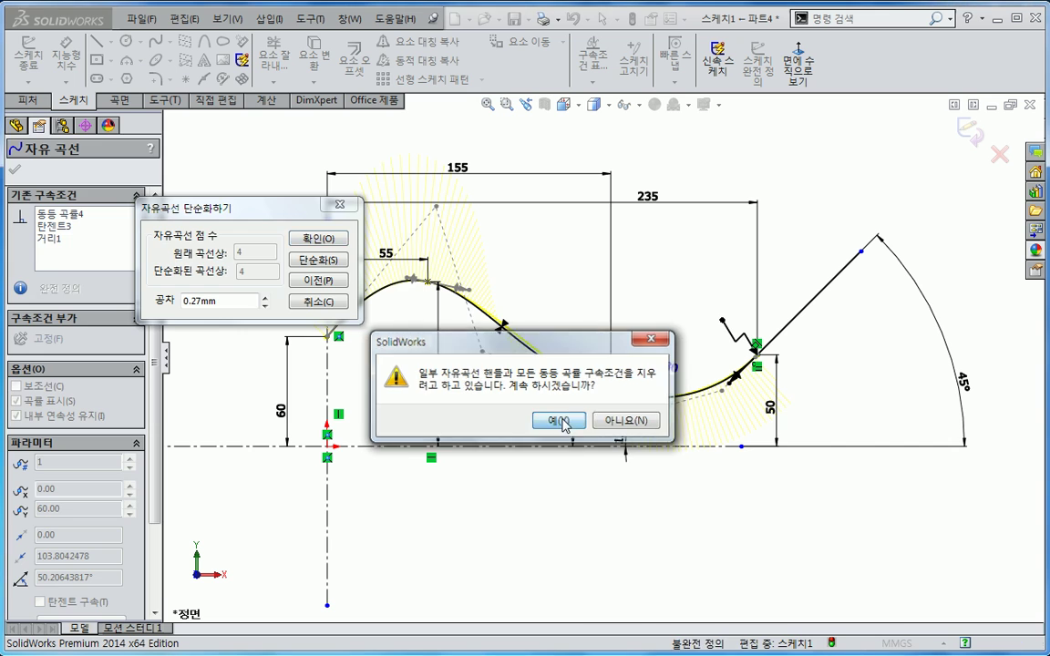
left_click(558, 421)
key("Escape")
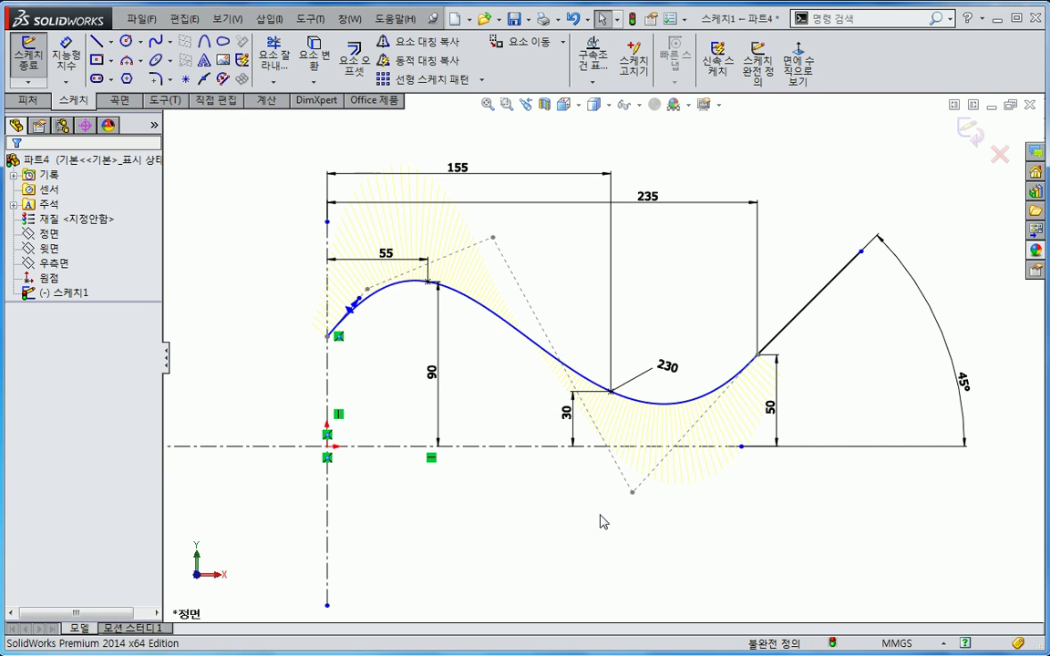
Adjust the tangent handle at the spline's third point to a direction of about -23.5°
right_click(657, 406)
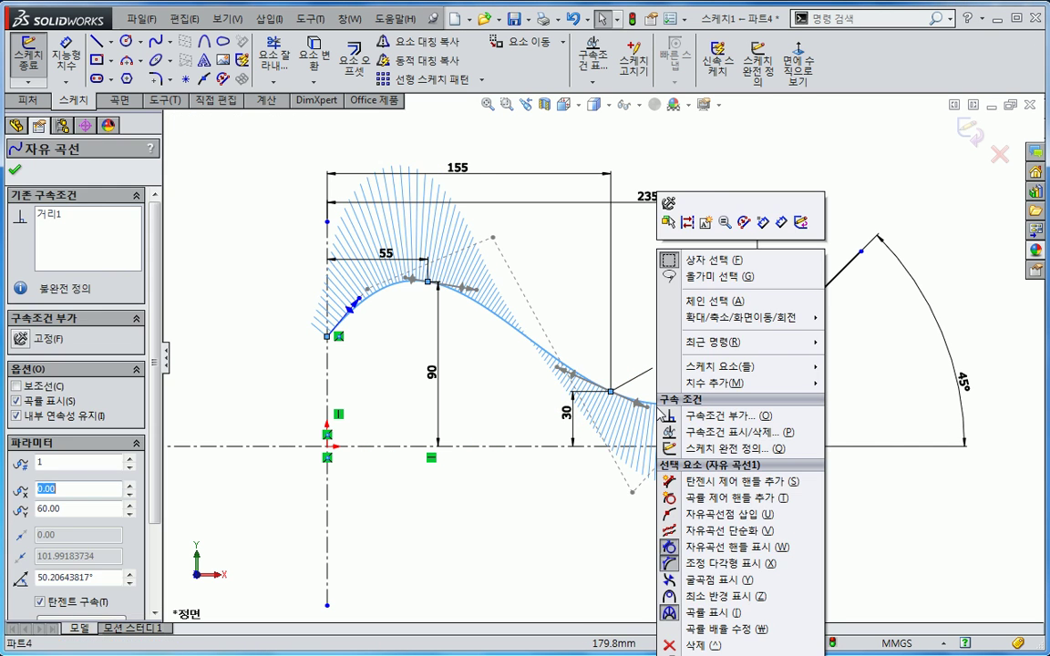
left_click(577, 490)
left_click(611, 394)
left_click(640, 406)
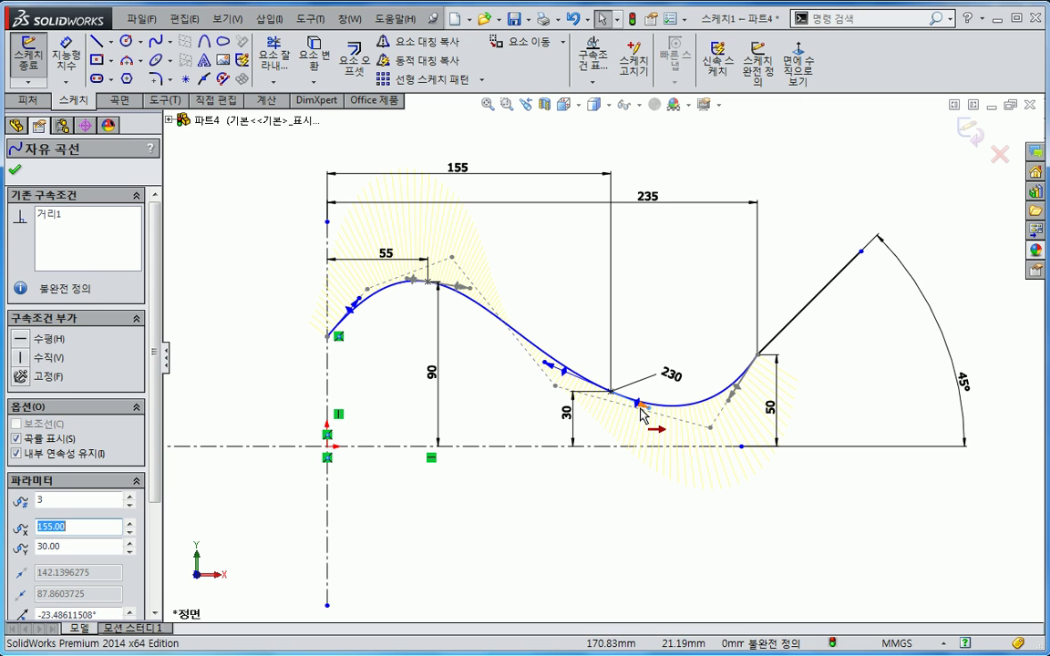
left_click(644, 492)
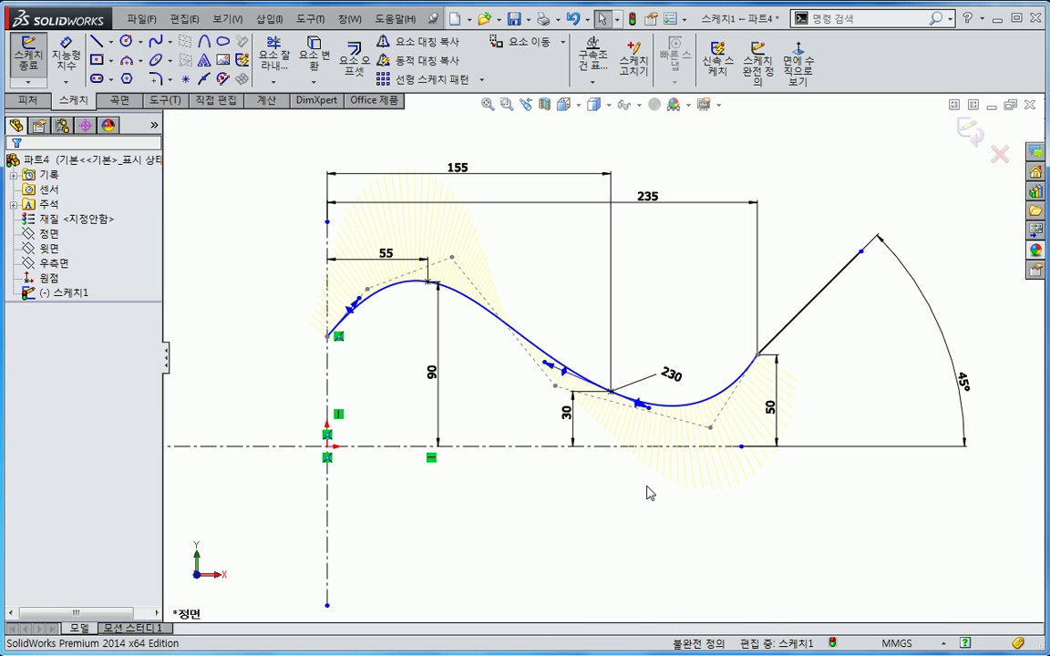
Insert a spline point on each side of the third point and move the one nearer the end to about X 212, Y 15 mm
right_click(689, 415)
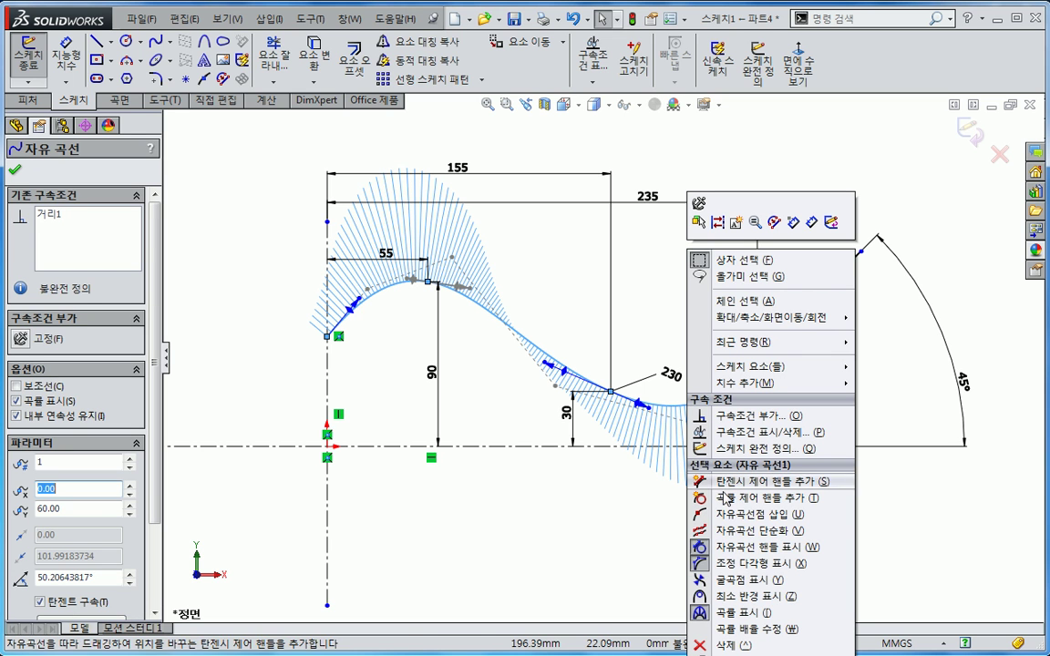
left_click(734, 518)
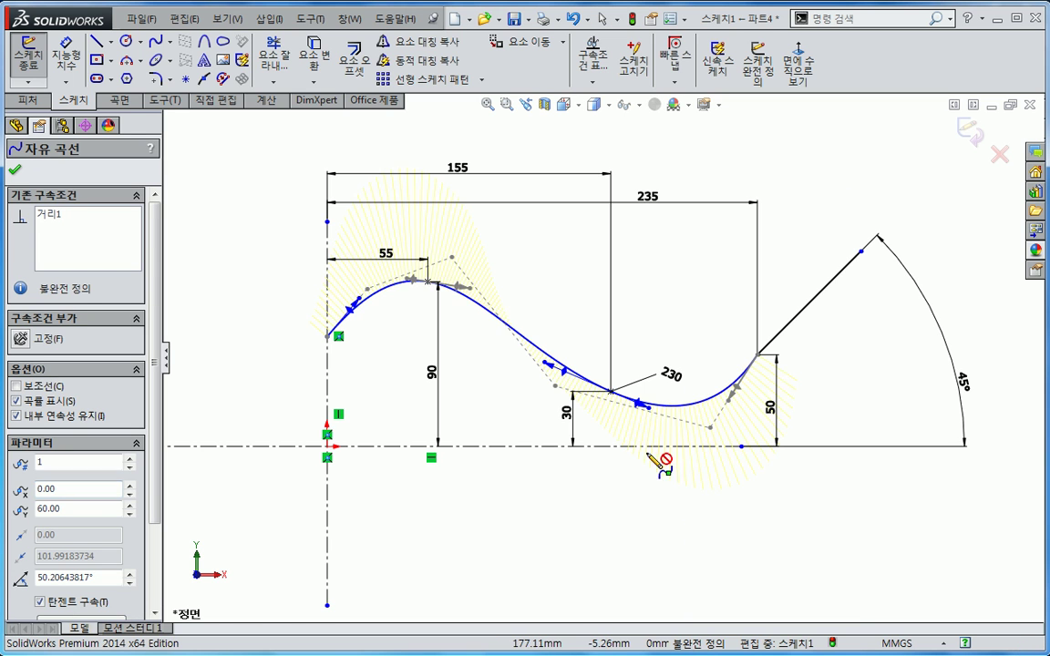
left_click(517, 336)
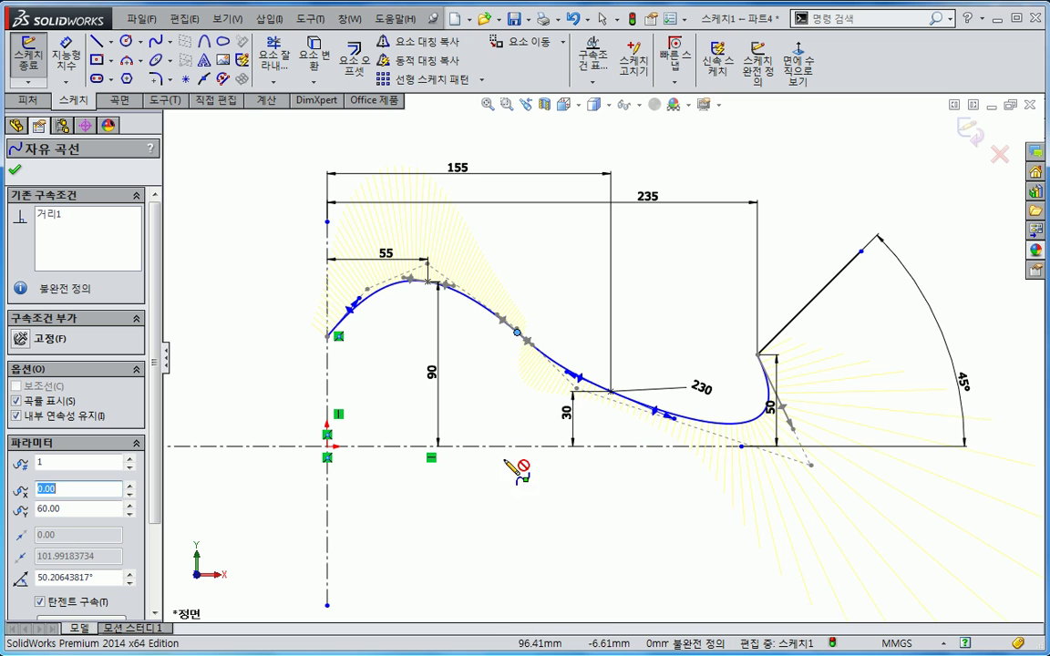
key("Escape")
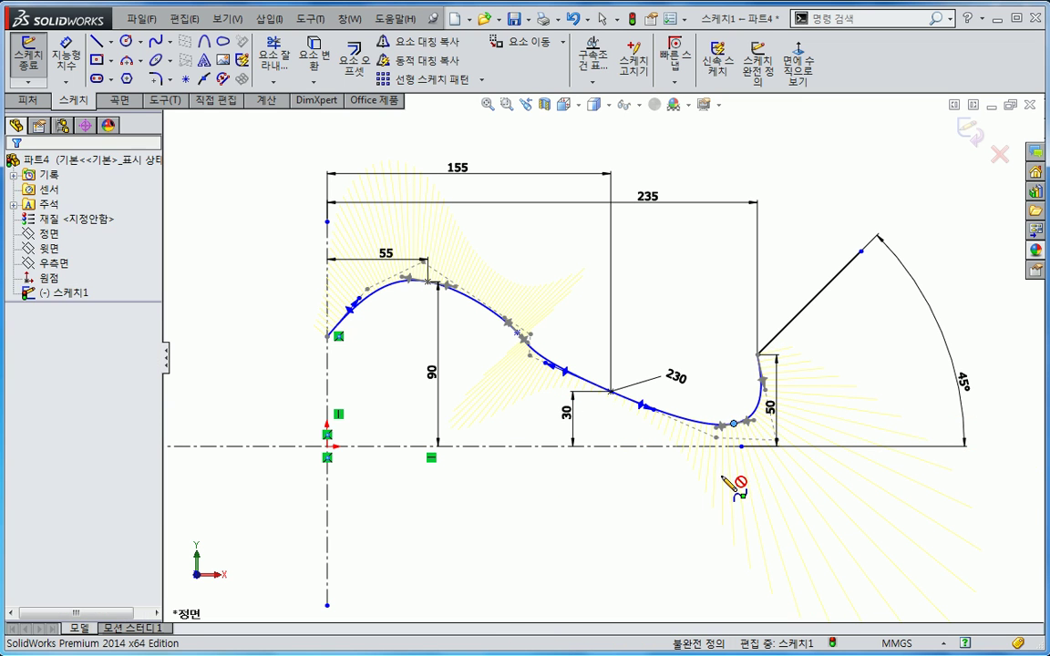
left_click(734, 423)
left_click_drag(734, 423, 716, 421)
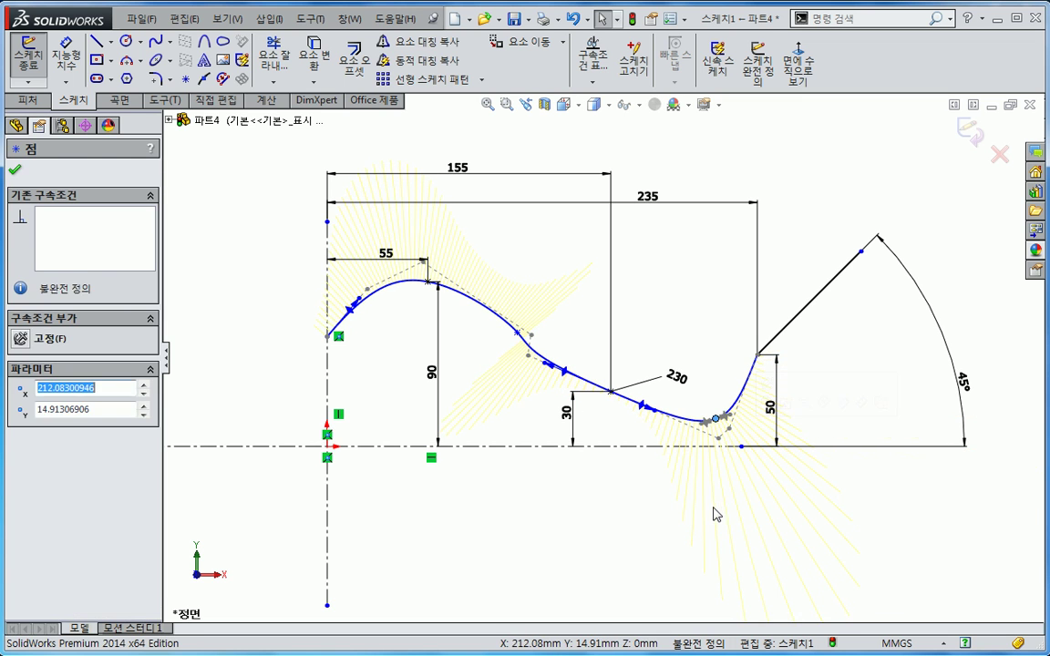
left_click(719, 511)
Delete the two inserted spline points
left_click(717, 422)
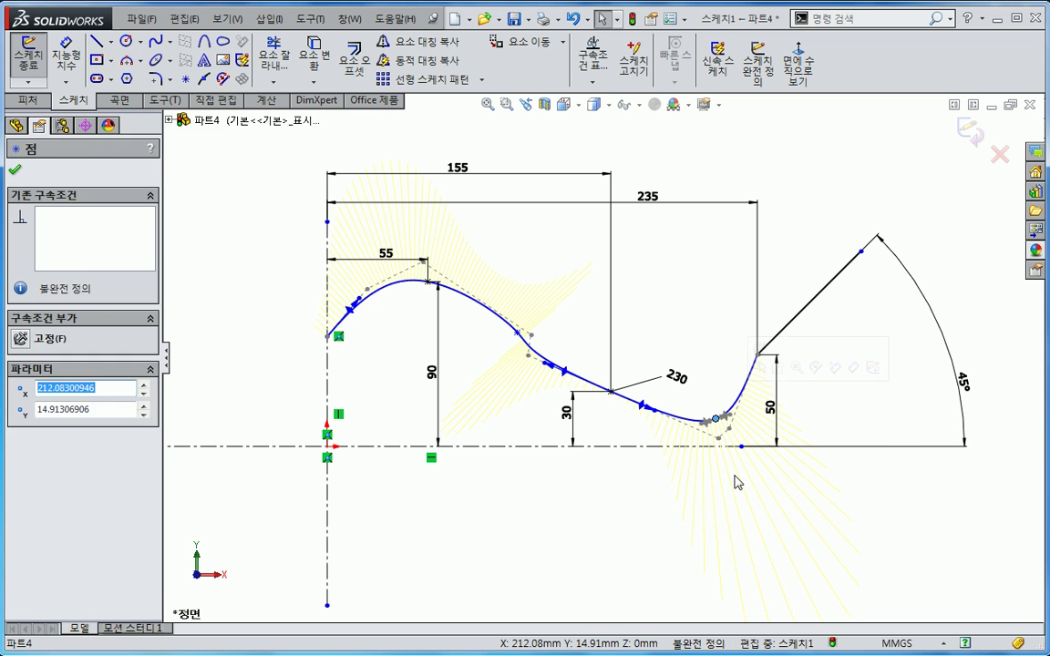
key("Delete")
left_click(516, 332)
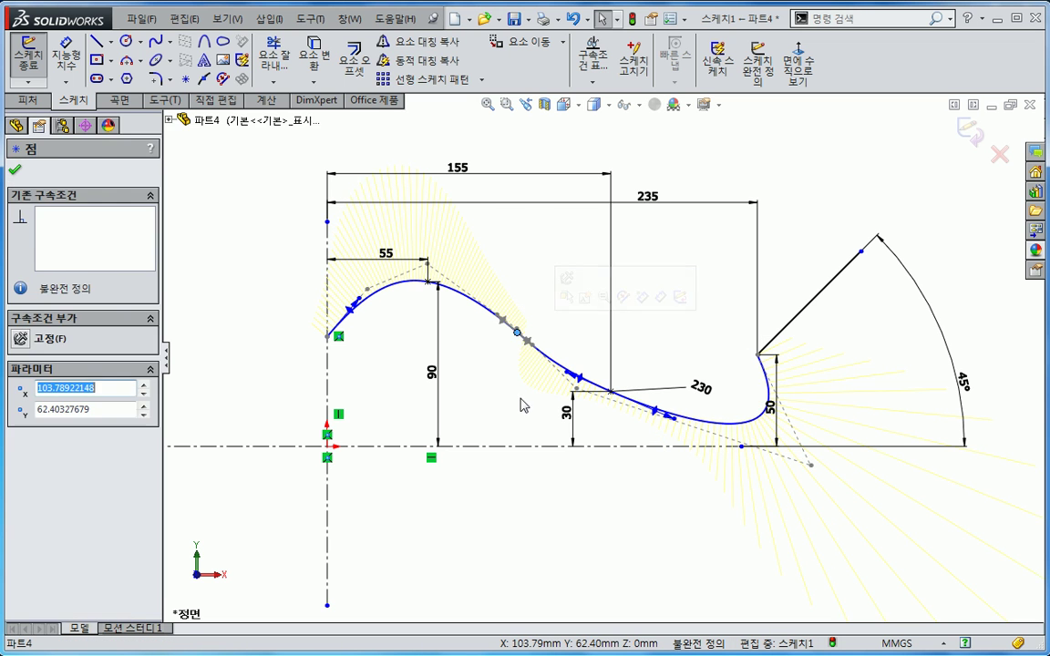
key("Delete")
Add a curvature control between the spline's second and third points and slide it to about X 98, Y 68 mm
left_click(544, 361)
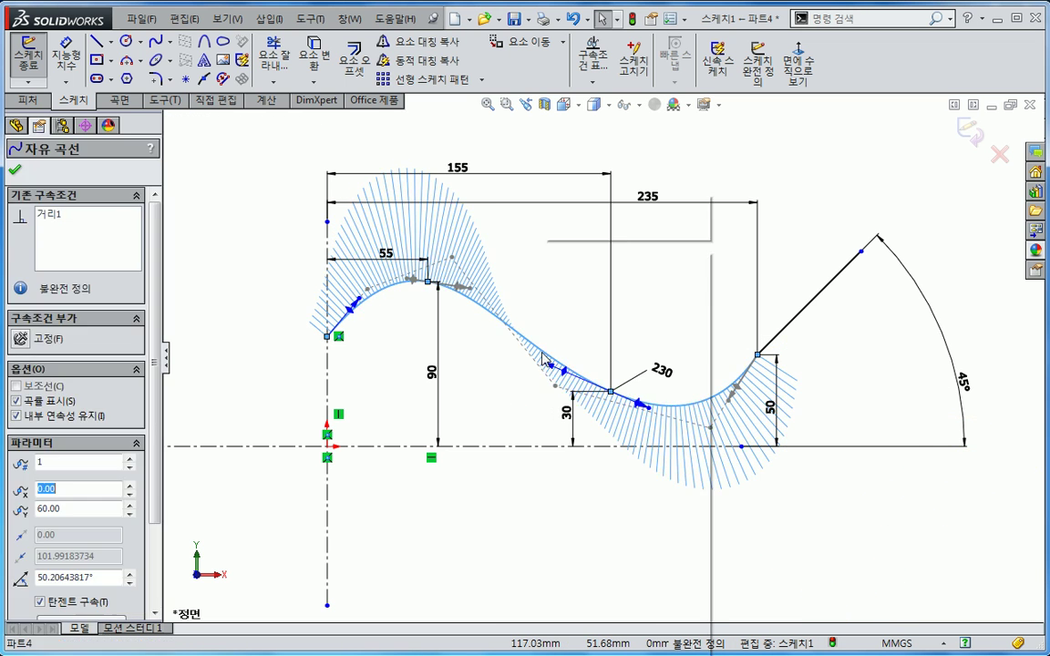
right_click(544, 361)
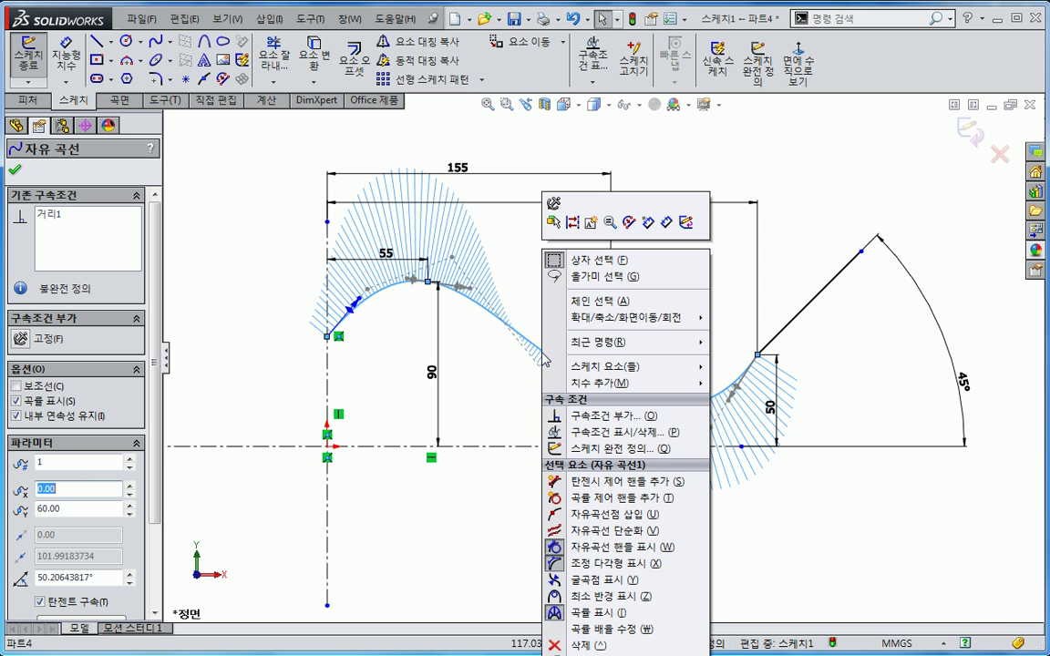
left_click(611, 499)
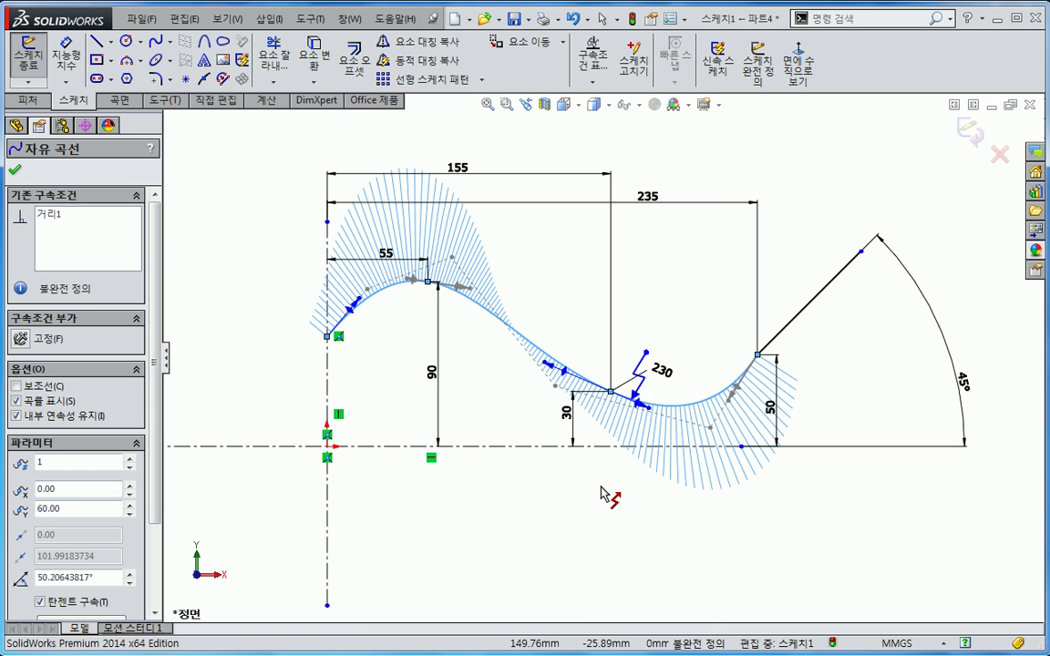
left_click(507, 347)
left_click(499, 357)
mouse_move(512, 333)
left_mouse_down()
mouse_move(498, 342)
mouse_move(510, 330)
left_mouse_up()
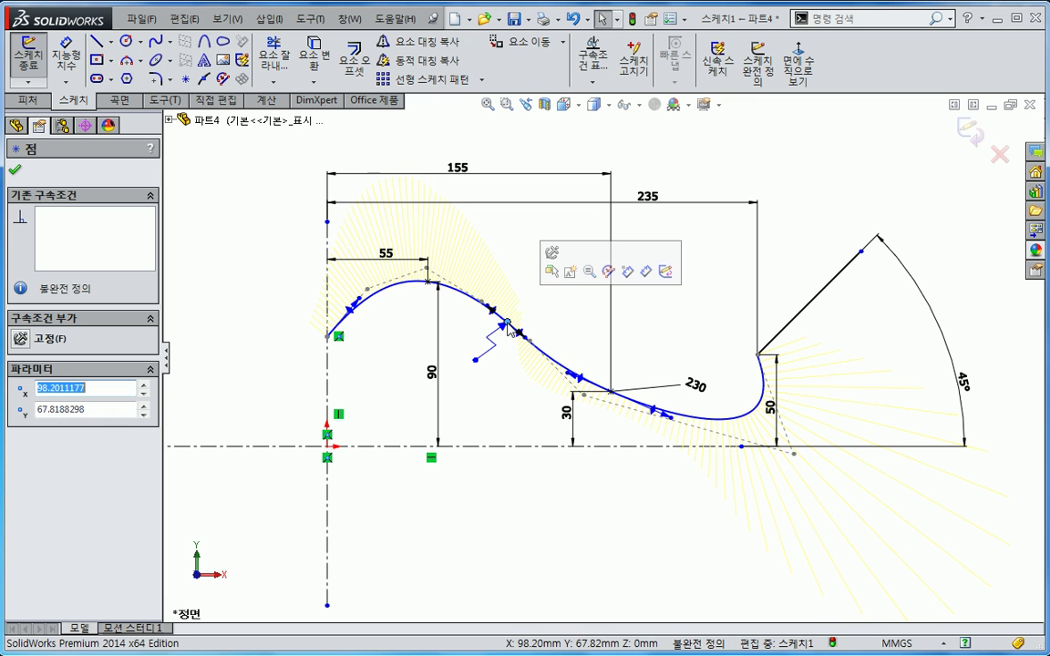
Add a tangency control to the spline between its third point and end point, near the curve's lowest part
right_click(548, 363)
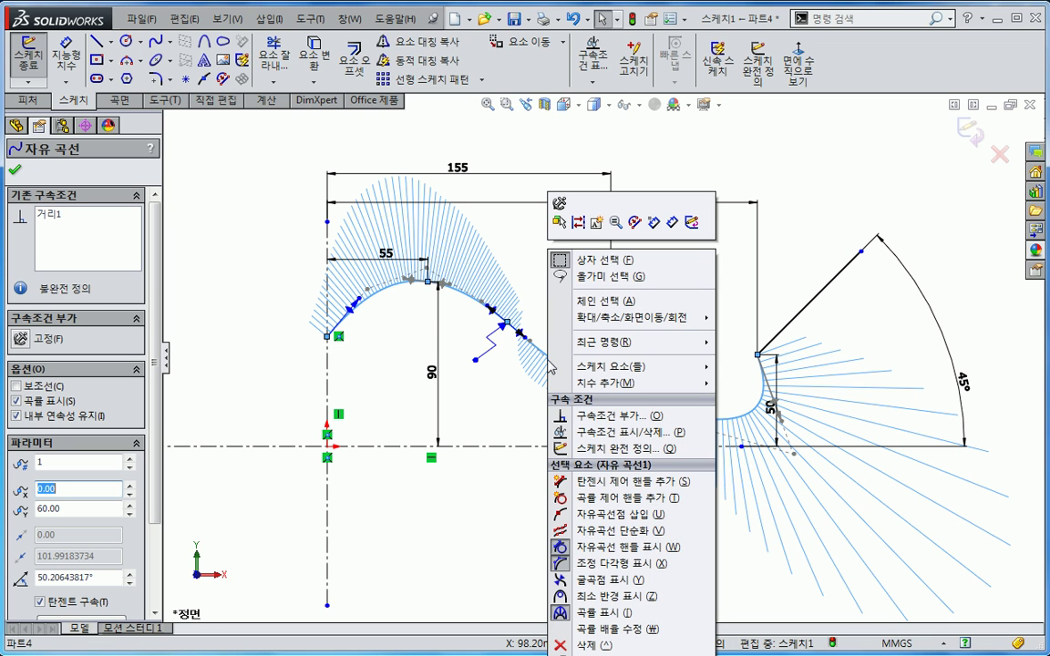
left_click(603, 497)
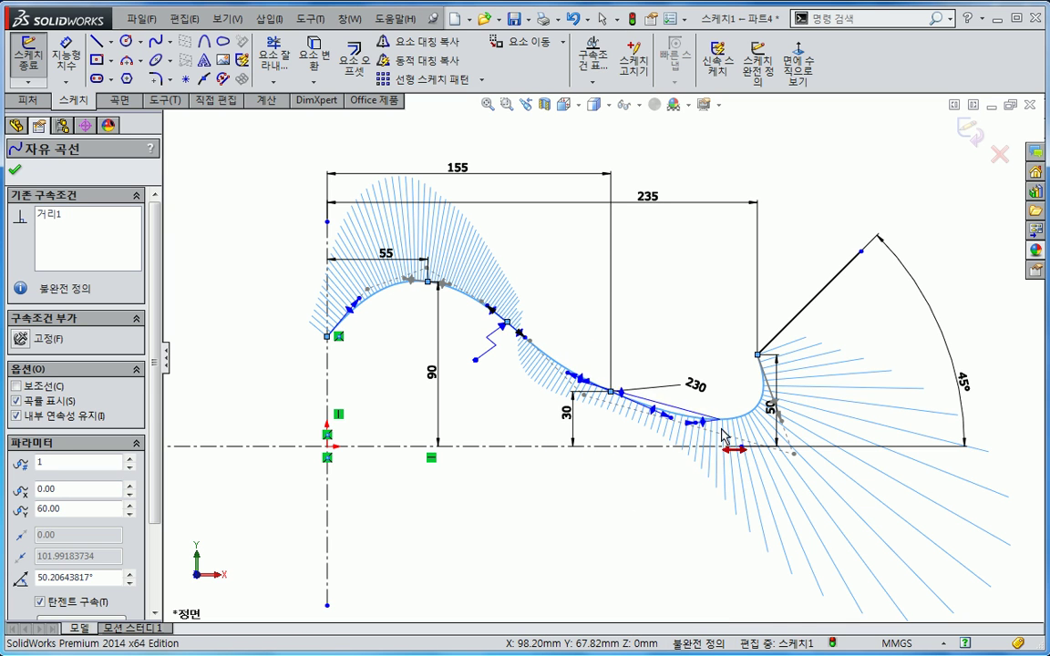
left_click(690, 403)
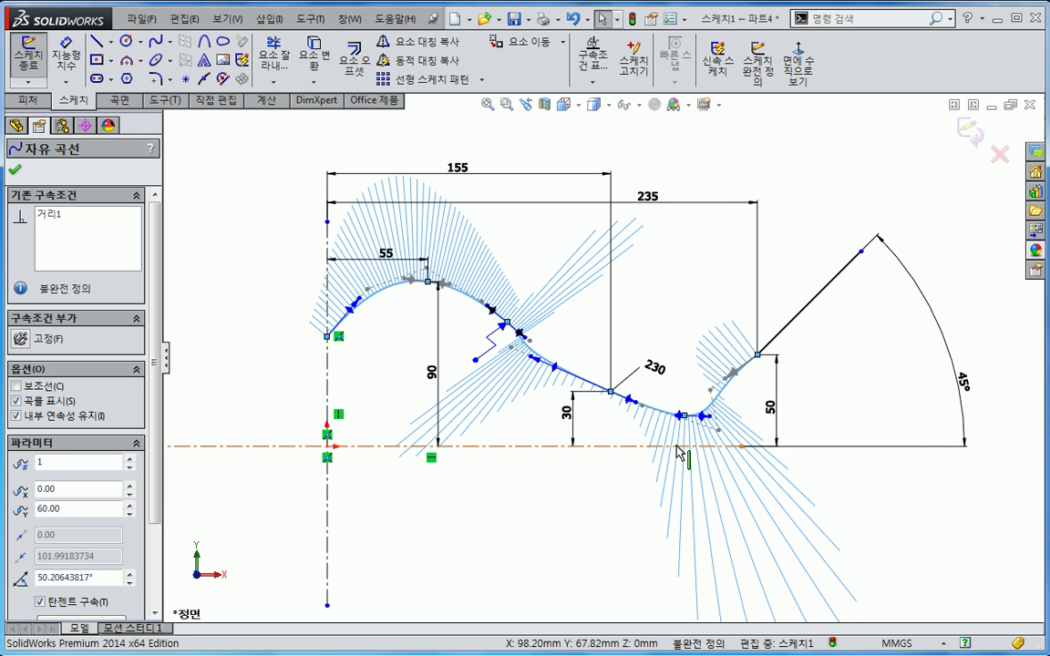
Undo the added tangency control and curvature control on the spline
key("ctrl+z")
key("ctrl+z")
key("ctrl+z")
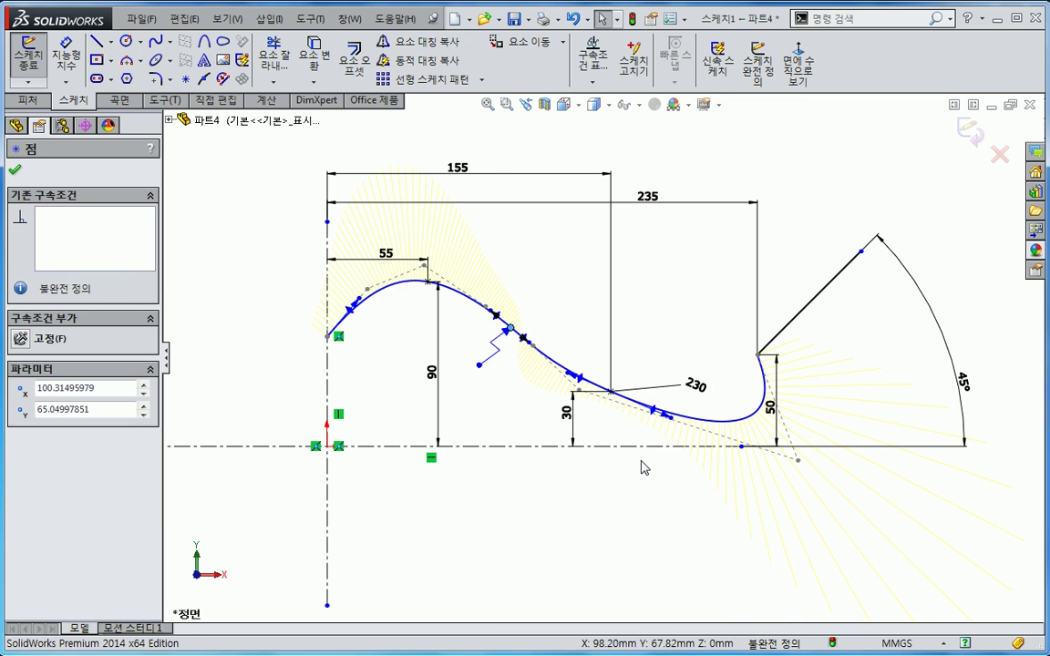
left_click(606, 483)
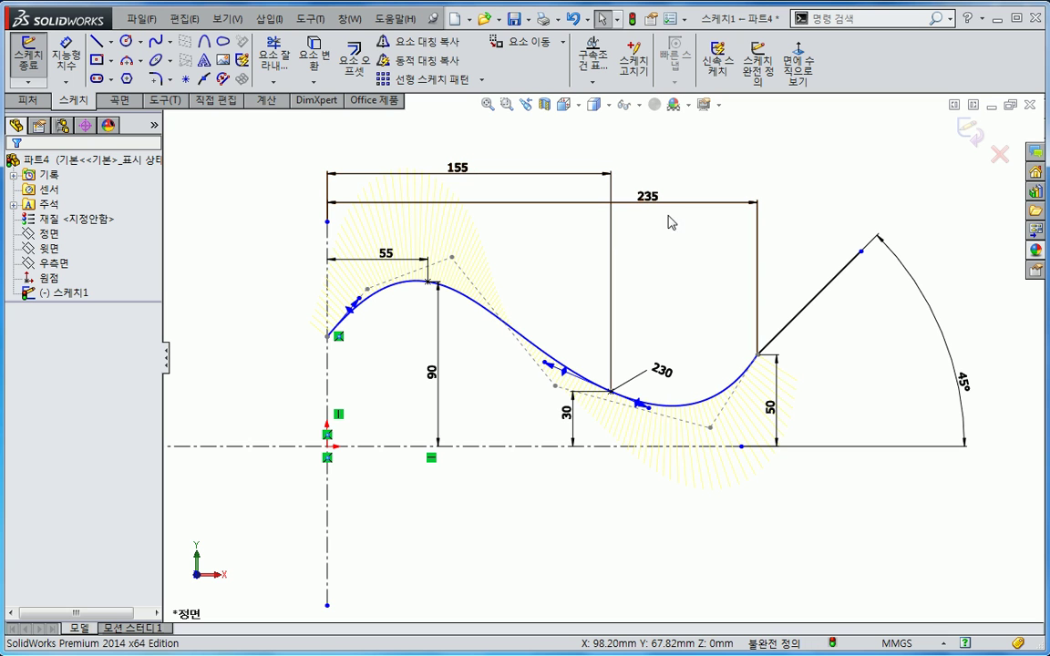
Dimension the angle between the third point's tangent handle and the horizontal centerline as 25°
left_click(666, 381)
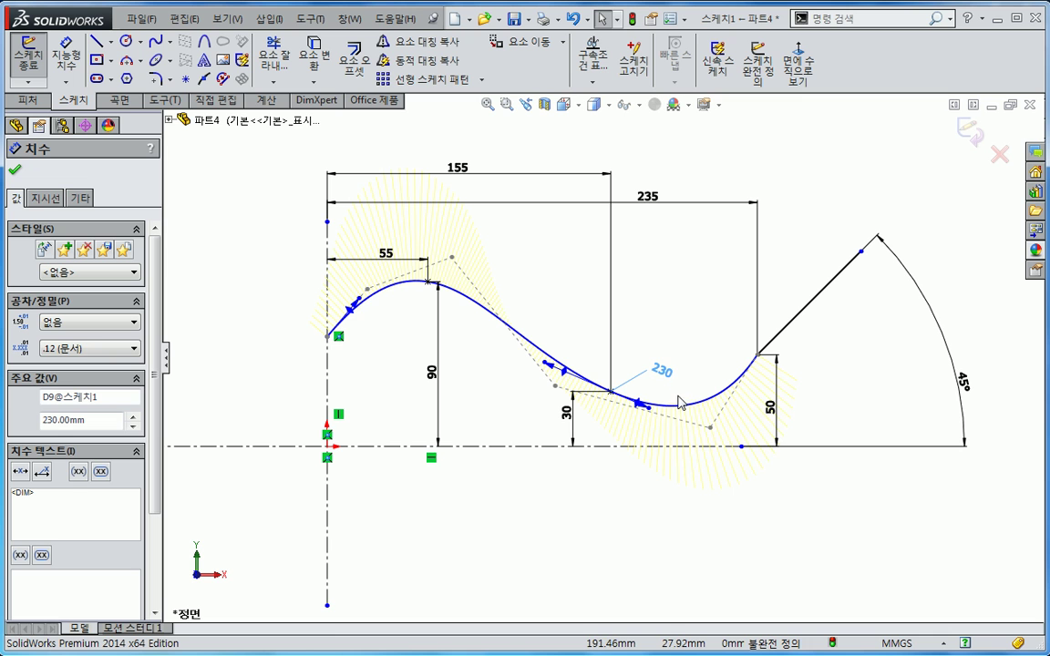
key("s")
left_click(745, 434)
left_click(641, 404)
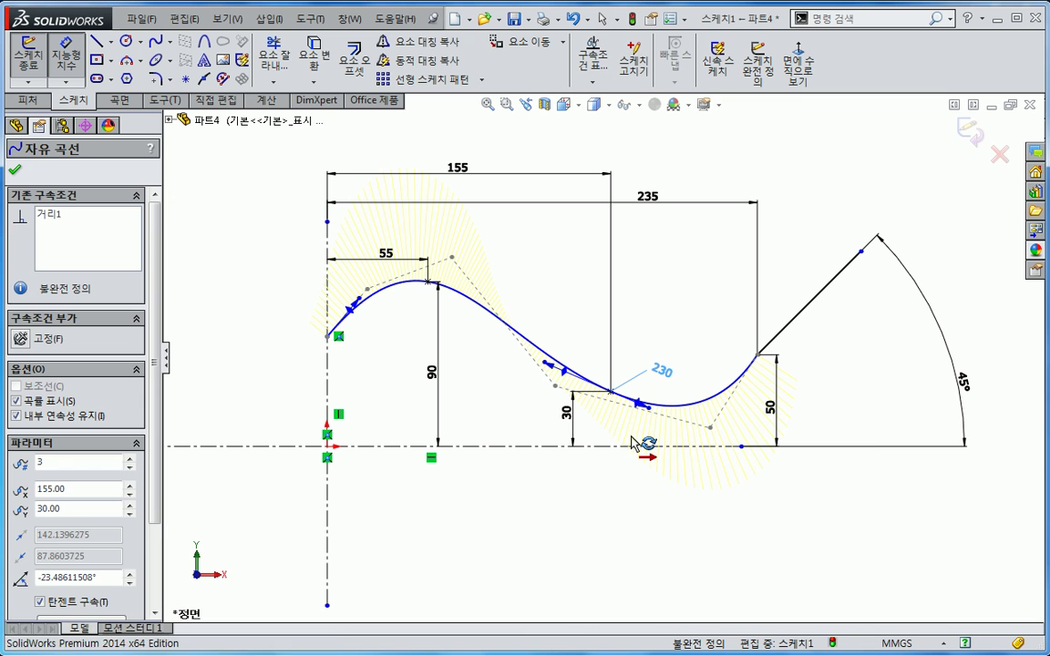
left_click(628, 447)
left_click(624, 435)
type("25")
key("Return")
key("Escape")
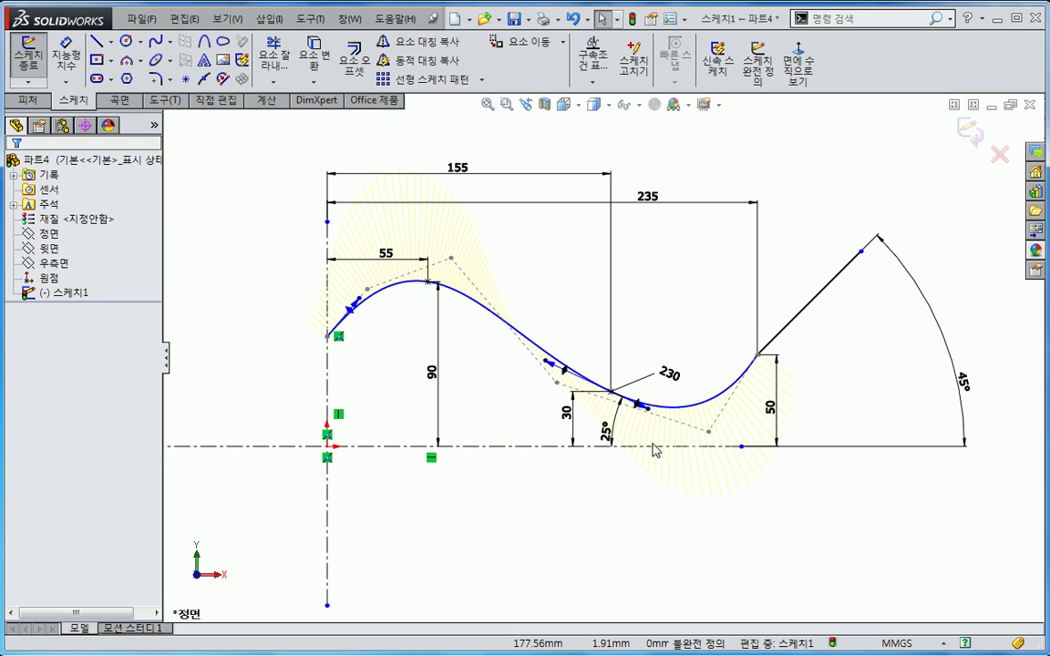
Select the spline and smooth its shape with Relax Spline
key("f")
key("Escape")
scroll(636, 469, "down", 2)
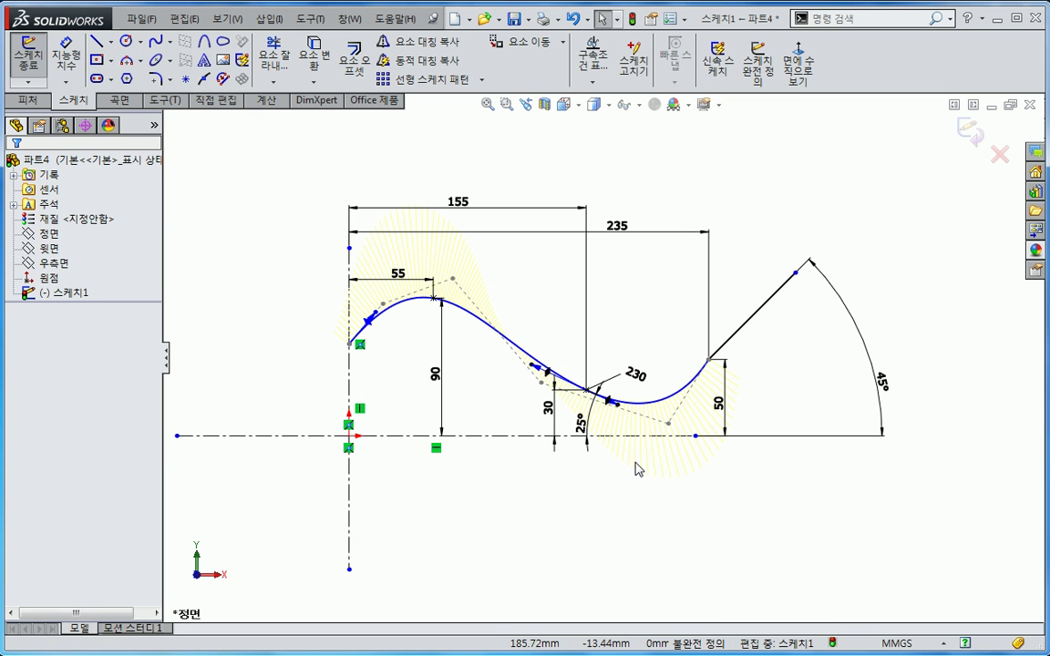
left_click(537, 366)
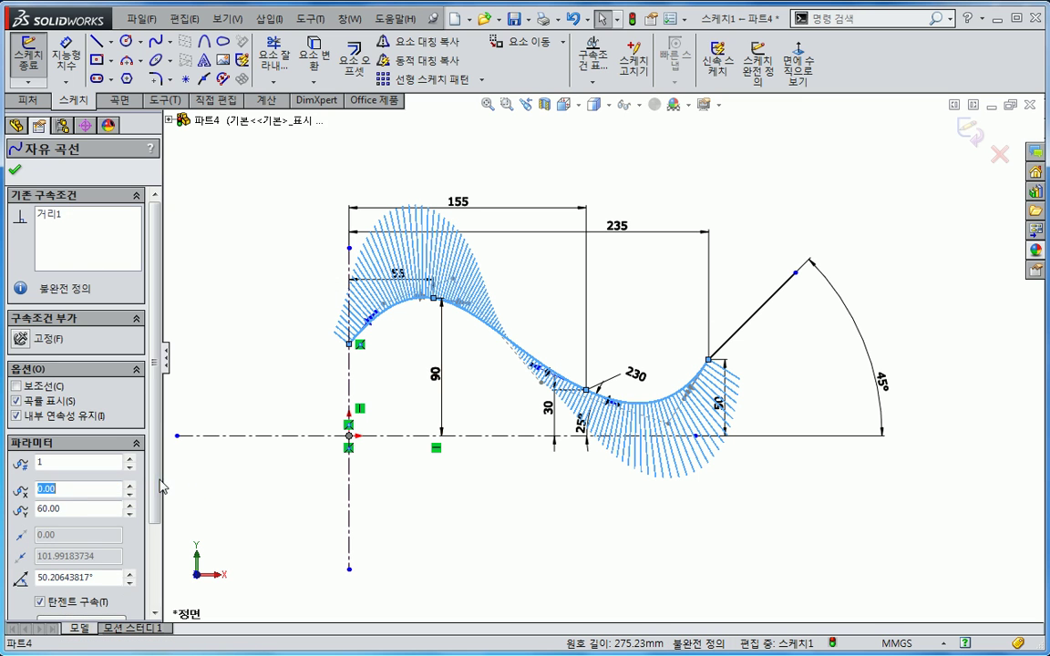
scroll(160, 511, "down", 3)
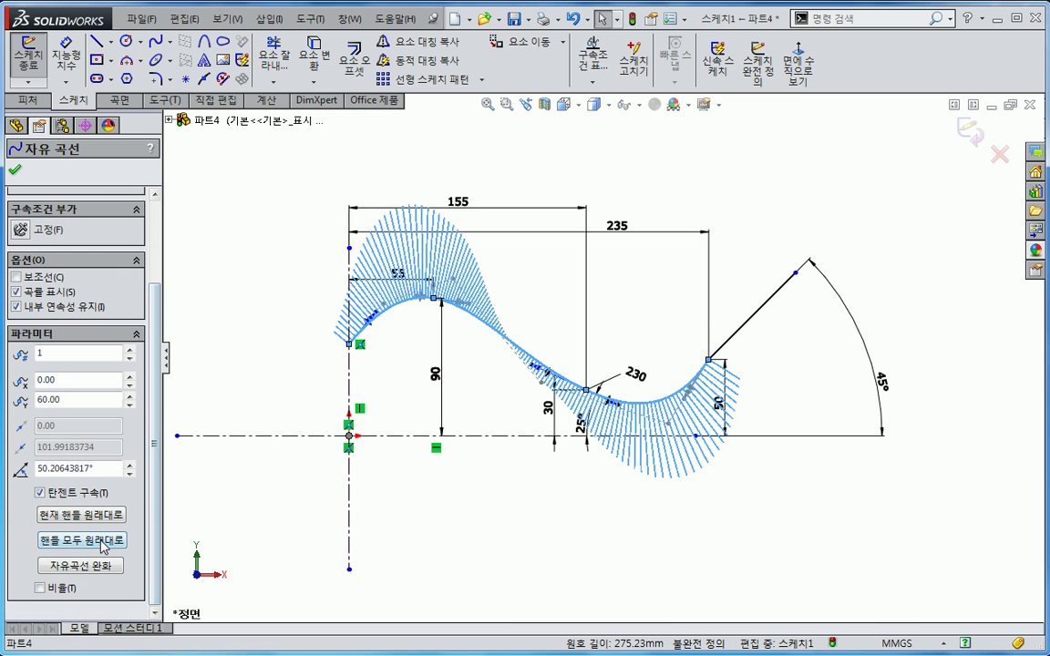
left_click(103, 517)
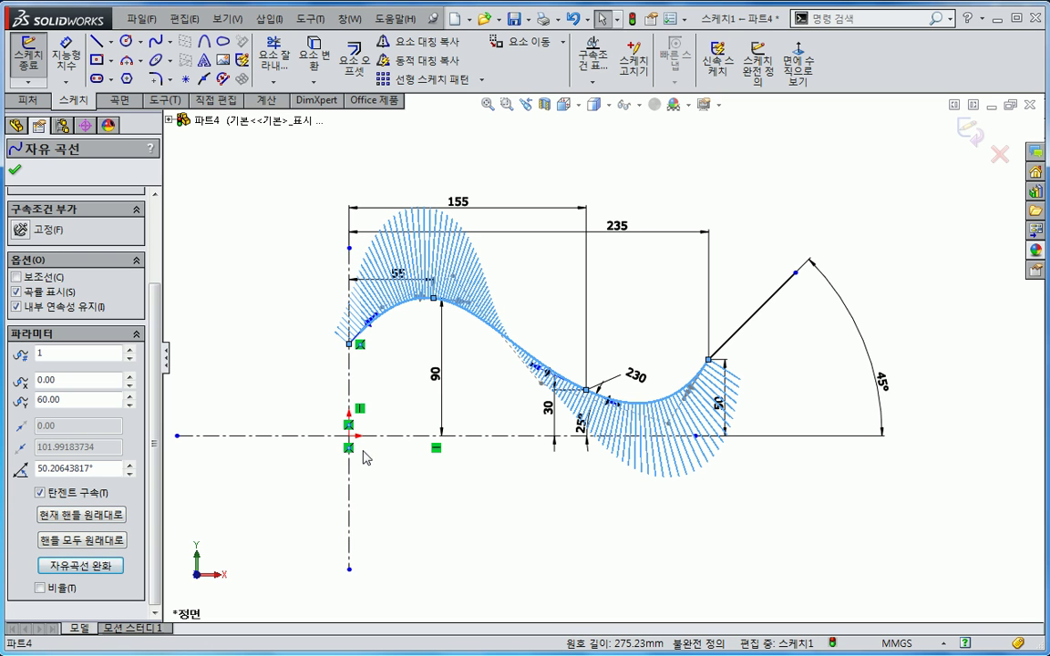
Simplify the spline with a tolerance of 0.27 mm
right_click(527, 356)
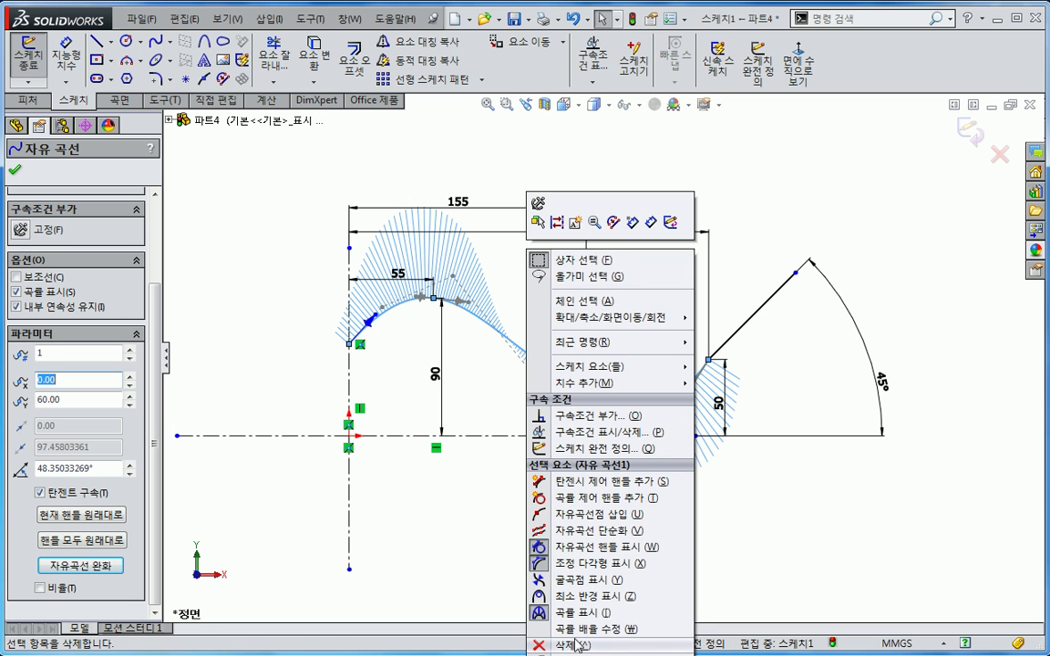
left_click(583, 530)
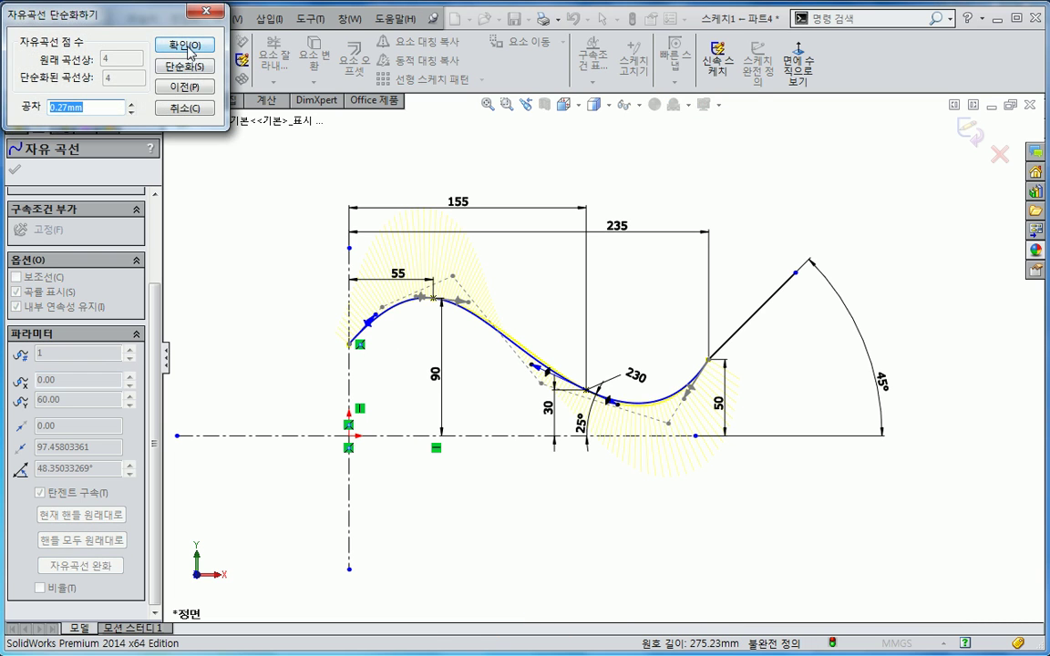
left_click(184, 50)
left_click(619, 417)
left_click(571, 523)
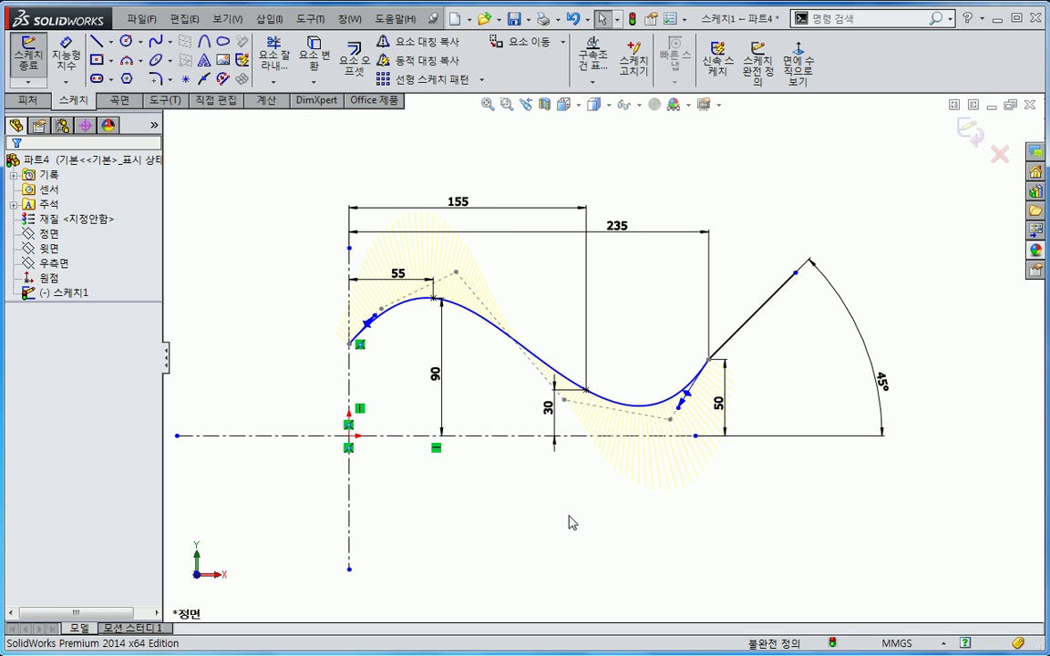
Turn on the Proportional option for the spline
left_click(608, 402)
scroll(137, 552, "down", 3)
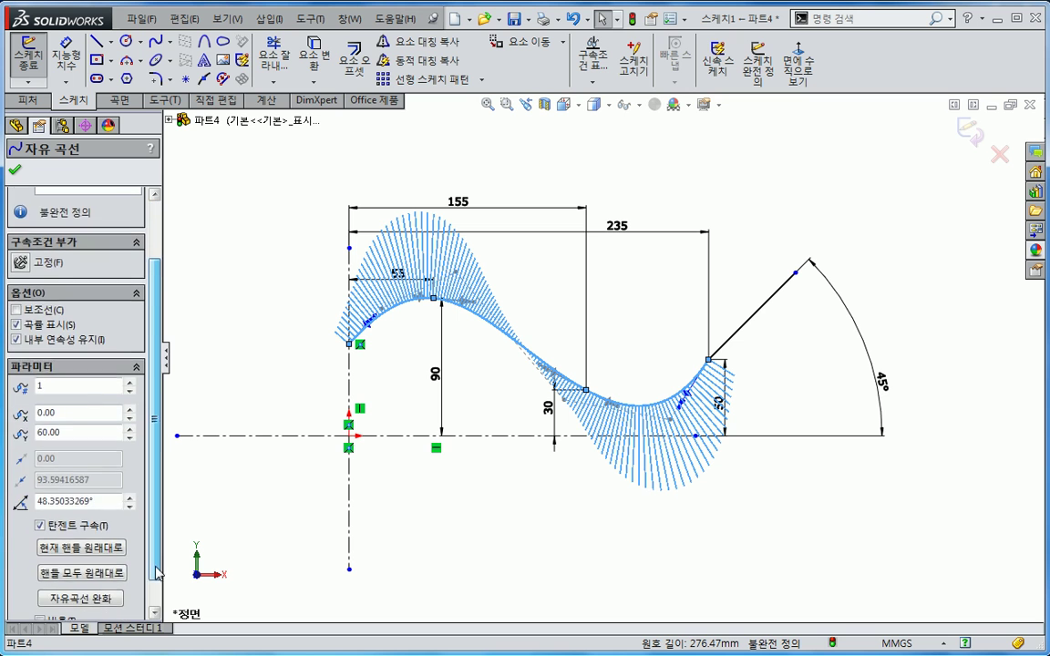
left_click(40, 589)
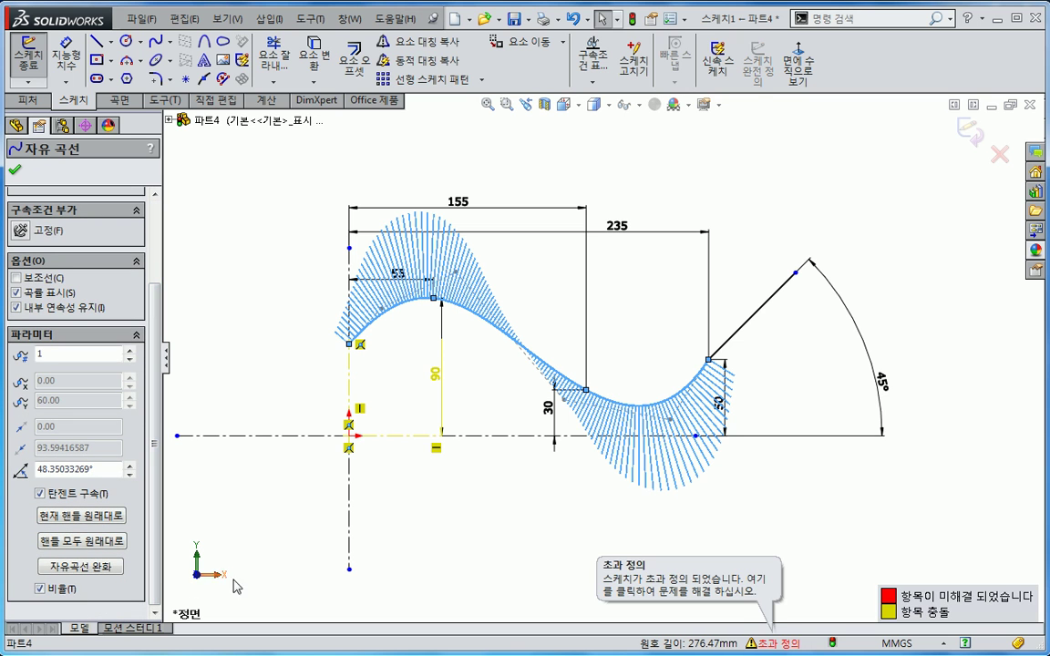
left_click(493, 560)
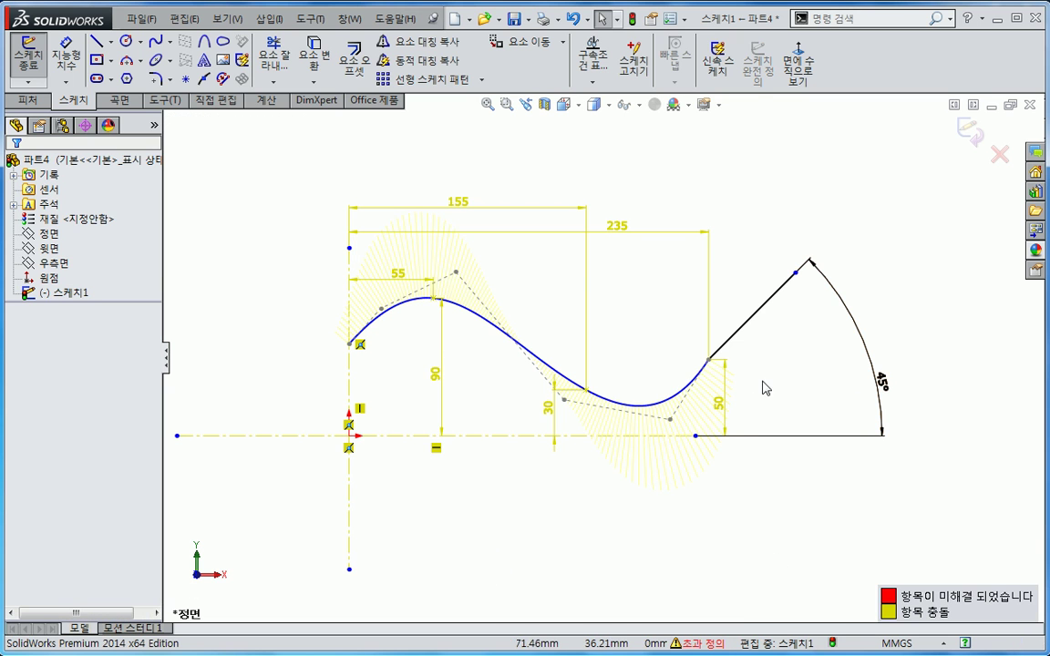
Delete the 50 mm, 235 mm and 155 mm dimensions from the spline's end point and third point
left_click(722, 406)
key("Delete")
left_click(649, 234)
key("Delete")
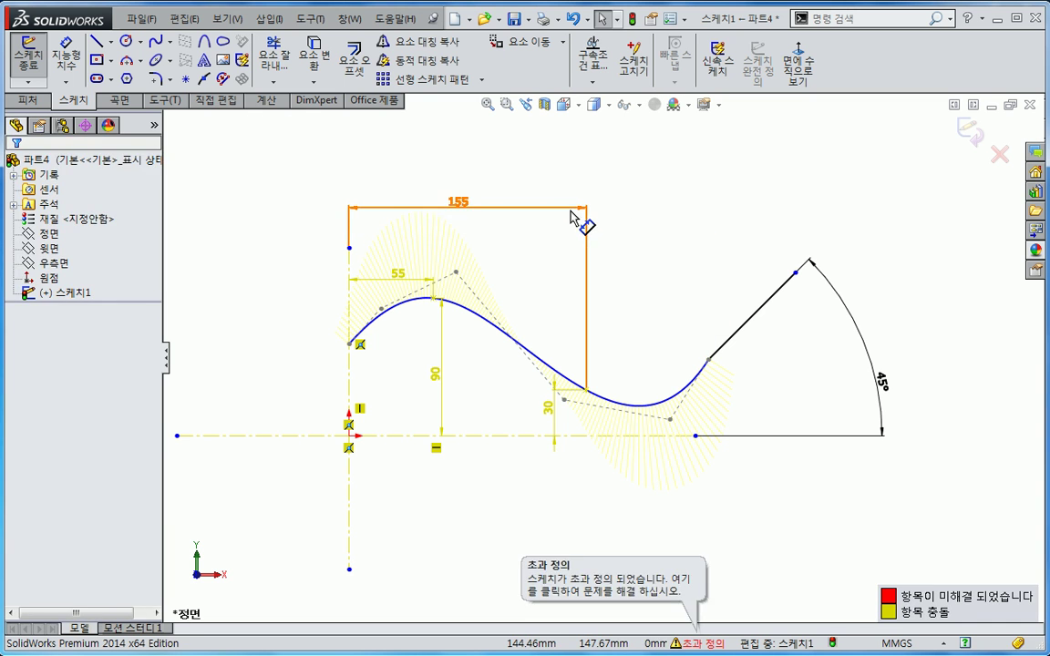
left_click(570, 209)
key("Delete")
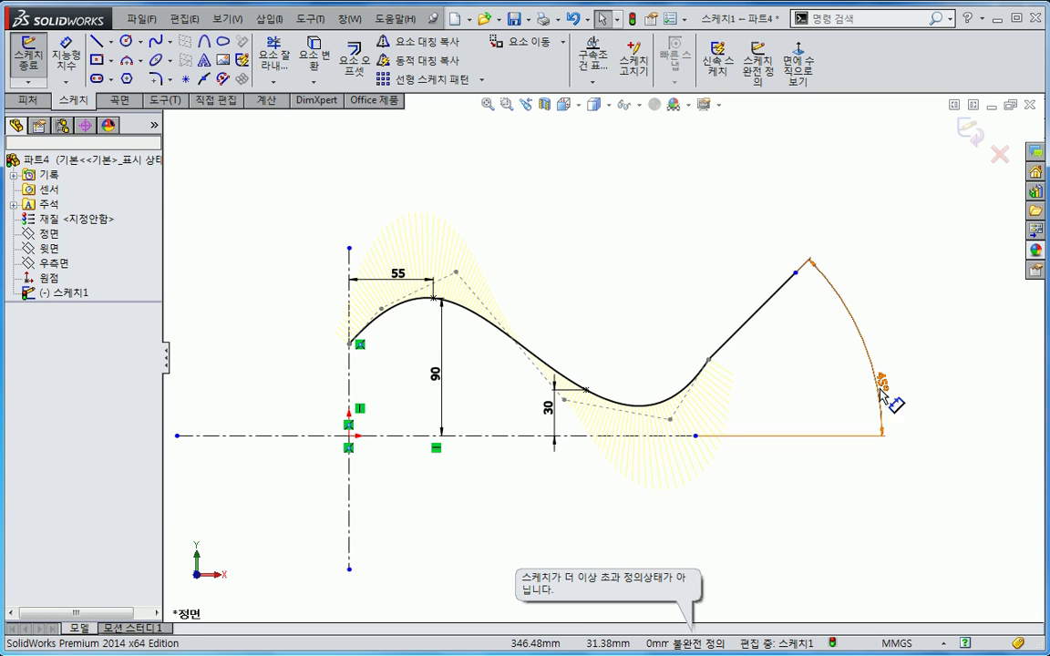
Delete the 45° angle dimension and the slanted line attached to the spline's end point
left_click(889, 394)
key("Delete")
left_click(750, 333)
key("Delete")
Delete the remaining 30, 90 and 55 mm dimensions and move the spline's end point to about X 240, Y 55 mm
left_click(711, 361)
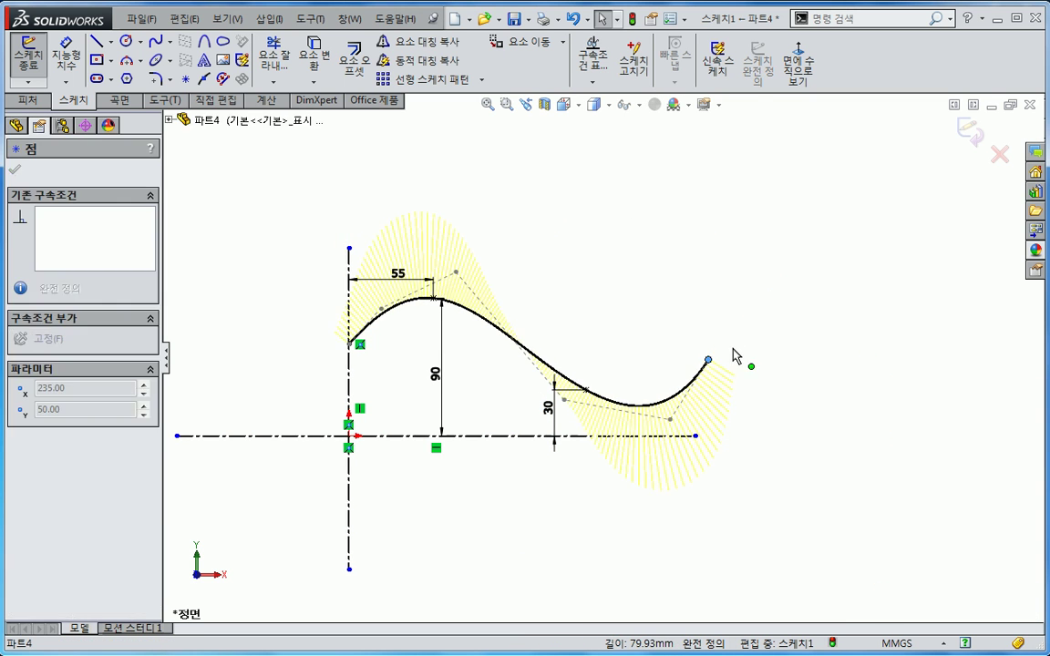
left_click(549, 407)
key("Delete")
left_click(436, 374)
key("Delete")
left_click(398, 274)
key("Delete")
mouse_move(709, 364)
left_mouse_down()
mouse_move(762, 347)
mouse_move(716, 352)
left_mouse_up()
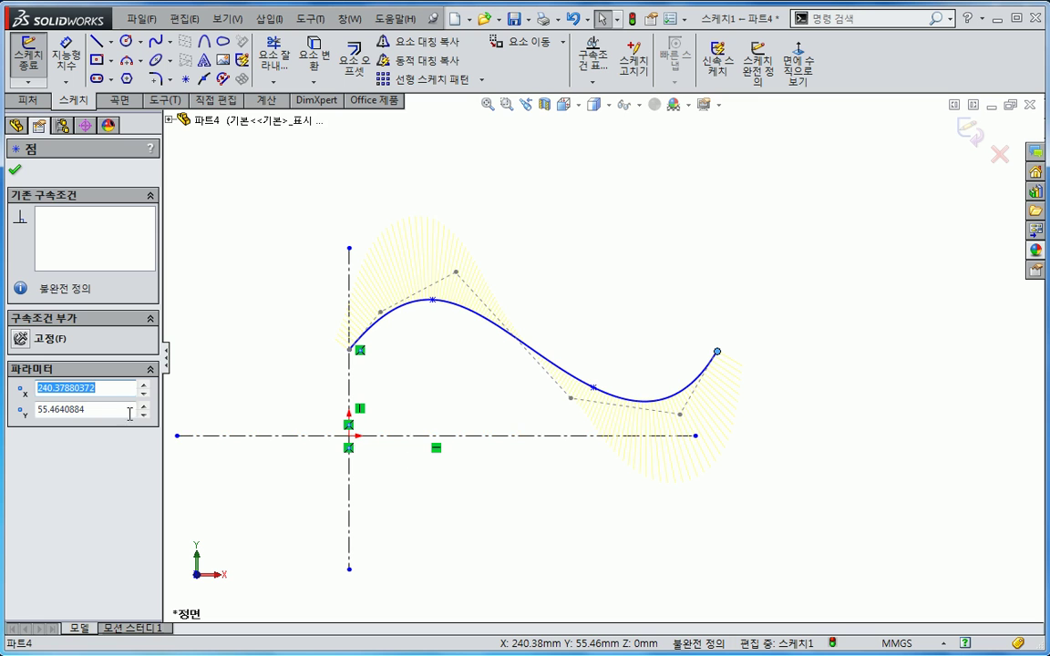
left_click(508, 417)
Turn off Proportional for the spline and pull its end point slightly outward to compare the behavior
left_click(555, 367)
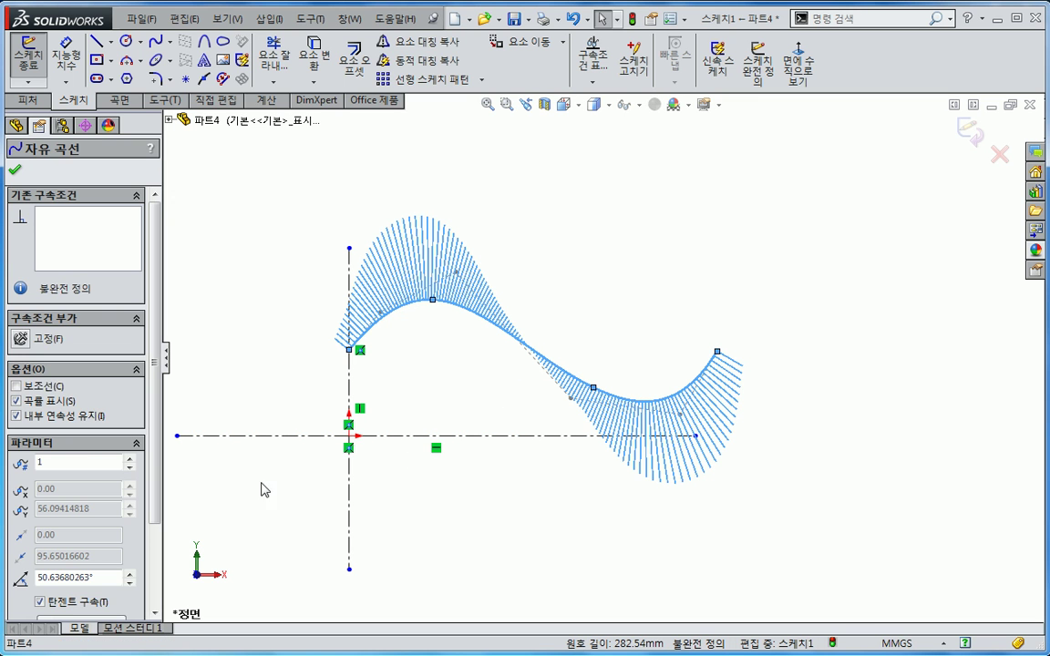
left_click(154, 540)
left_click(59, 588)
left_click(472, 528)
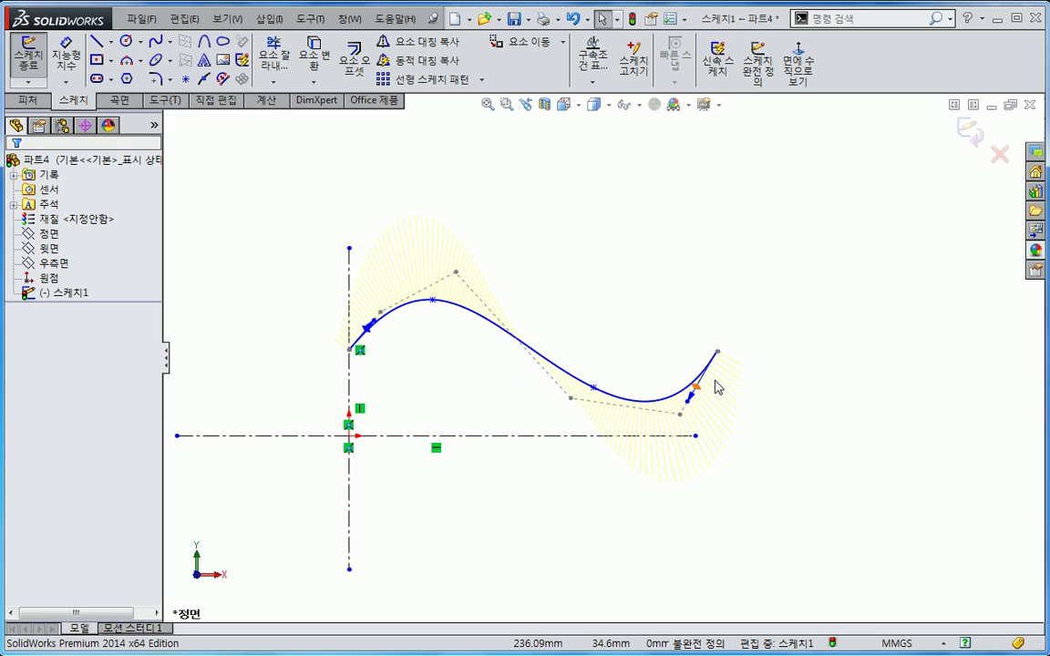
mouse_move(717, 355)
left_mouse_down()
mouse_move(750, 335)
mouse_move(728, 349)
left_mouse_up()
Adjust the spline's curvature comb to a scale of 33 and a density of 96
right_click(657, 405)
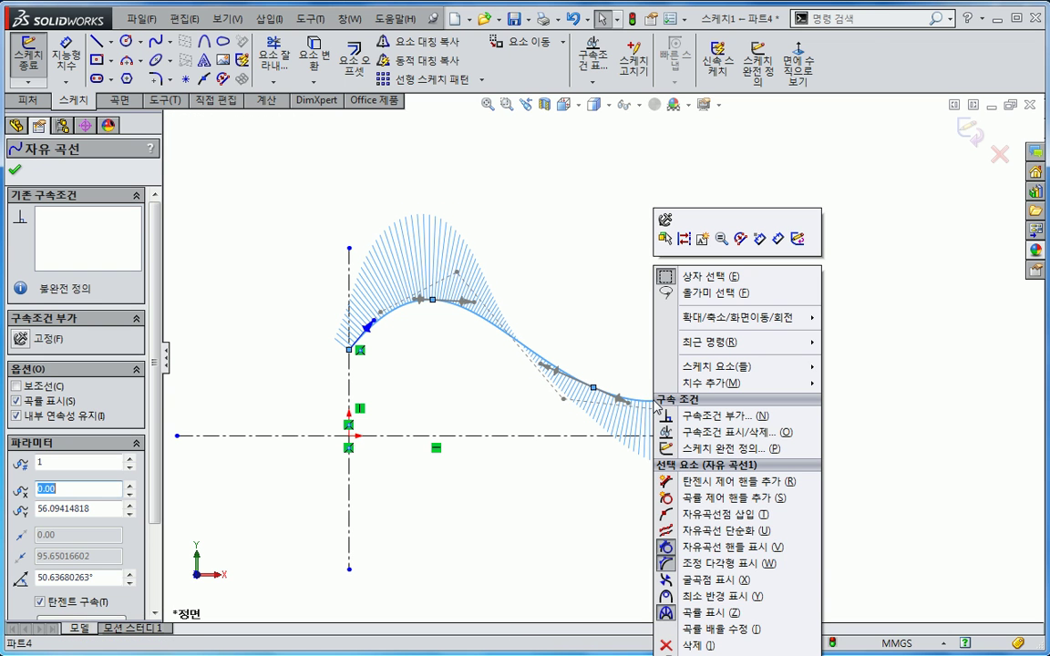
left_click(711, 628)
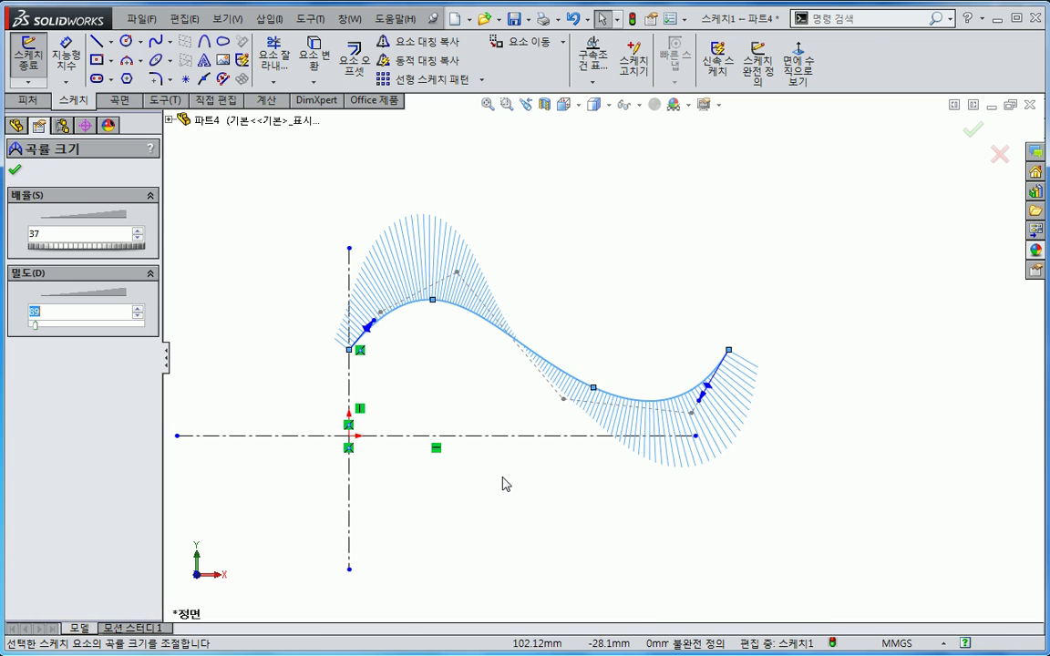
left_click_drag(35, 325, 42, 326)
mouse_move(47, 248)
left_mouse_down()
mouse_move(71, 248)
mouse_move(58, 248)
left_mouse_up()
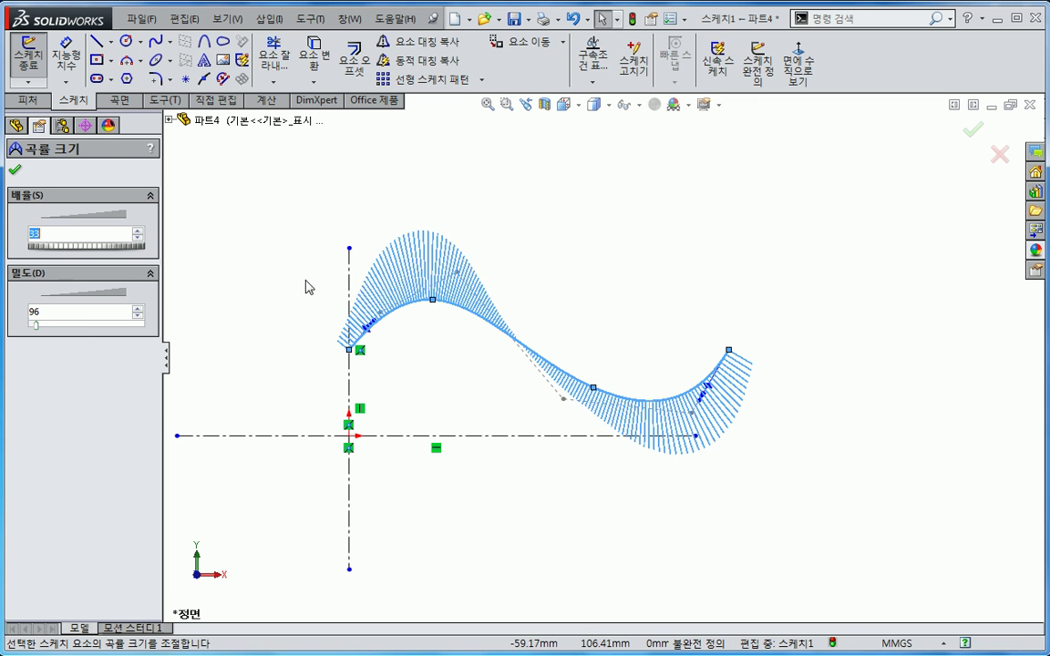
left_click(515, 298)
Delete the spline and draw a line from the origin along the horizontal centerline in the negative X direction
left_click(504, 326)
key("Delete")
left_click(96, 41)
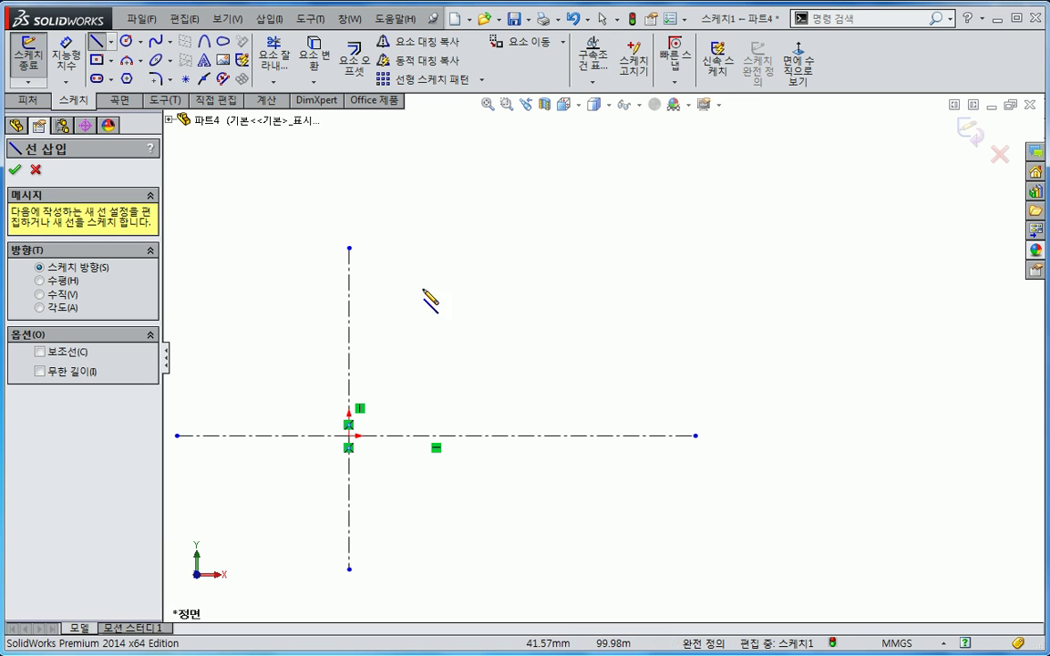
middle_click_drag(490, 378, 596, 355, "ctrl")
left_click(454, 412)
left_click(379, 412)
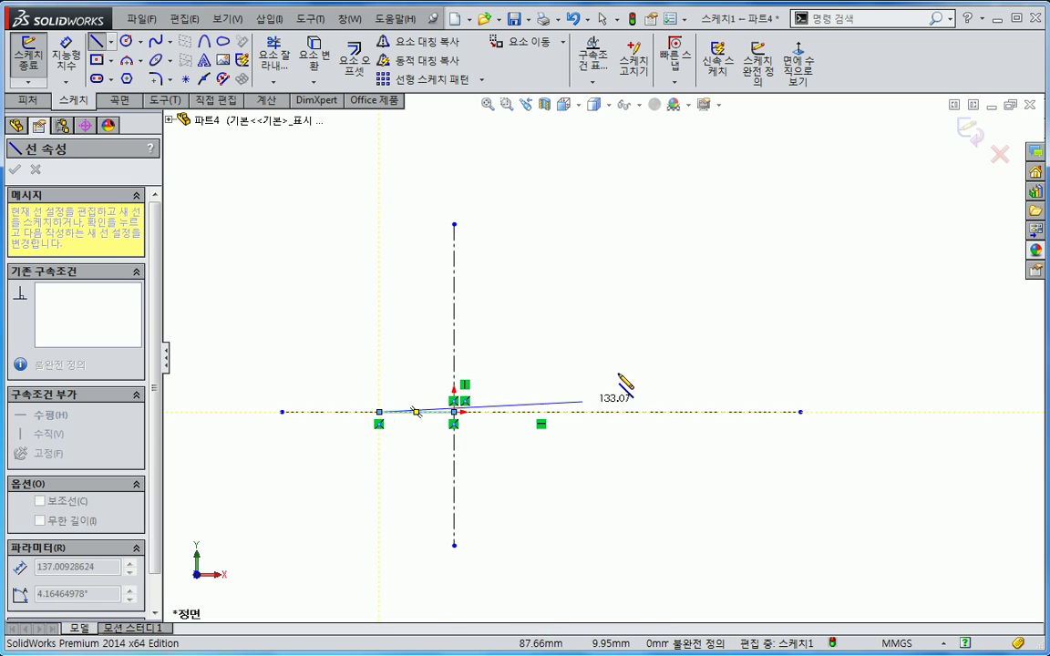
key("Escape")
Draw a short horizontal line starting about 173 mm to the right of and 75 mm above the origin
key("s")
left_click(692, 371)
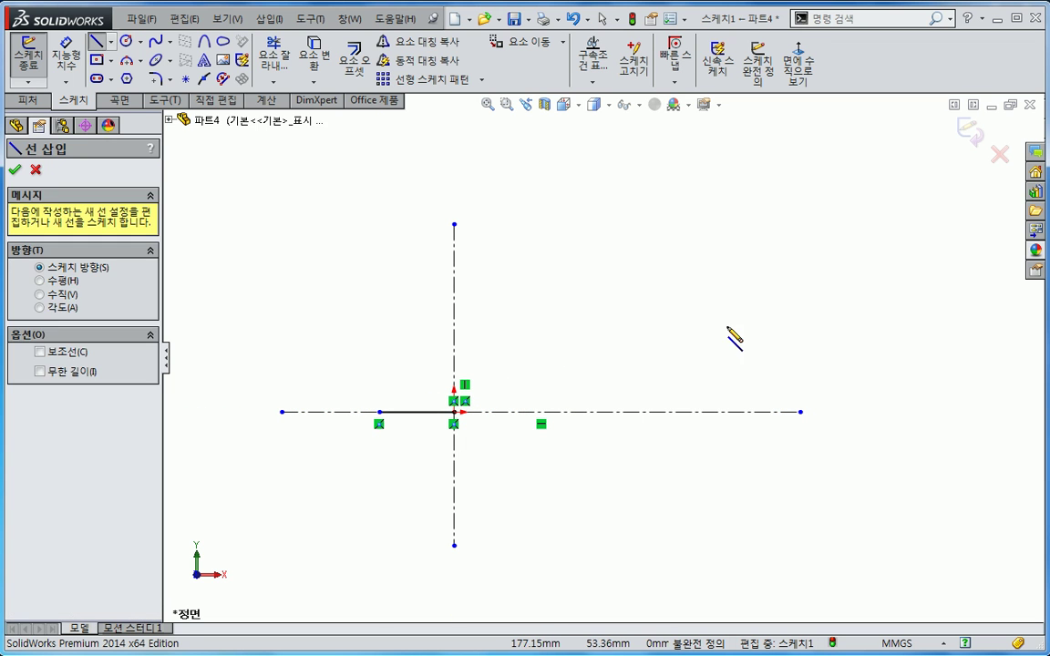
left_click(720, 296)
left_click(801, 297)
key("Escape")
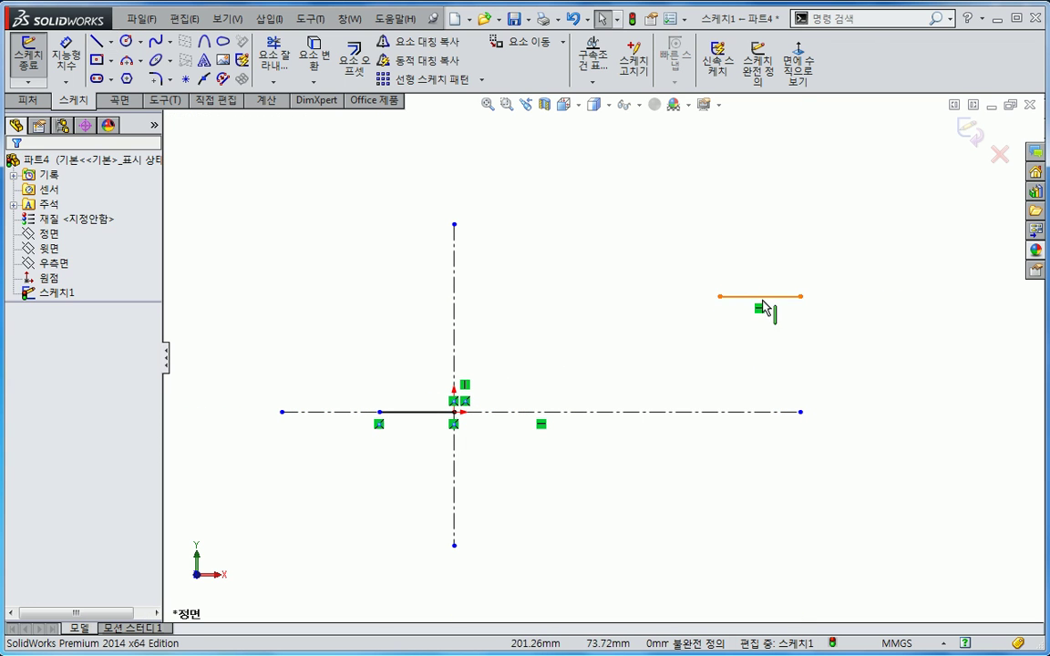
Dimension the upper line's left endpoint 75 mm above the horizontal centerline
key("s")
left_click(789, 370)
left_click(720, 296)
left_click(729, 412)
left_click(734, 364)
key("Return")
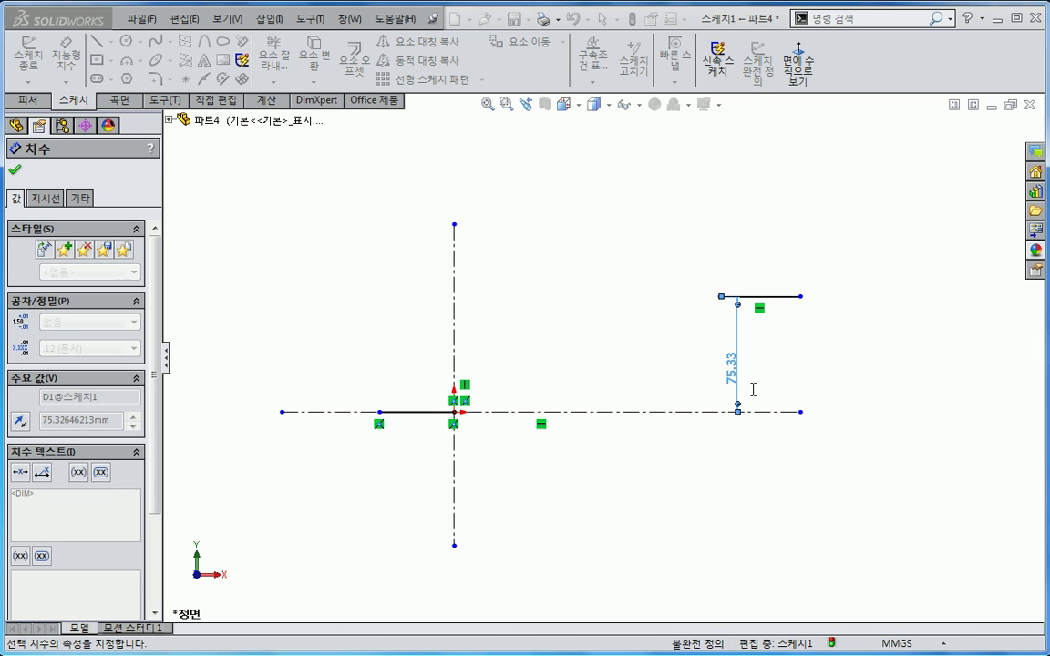
Dimension the upper line's left endpoint 170 mm from the vertical centerline
left_click(720, 298)
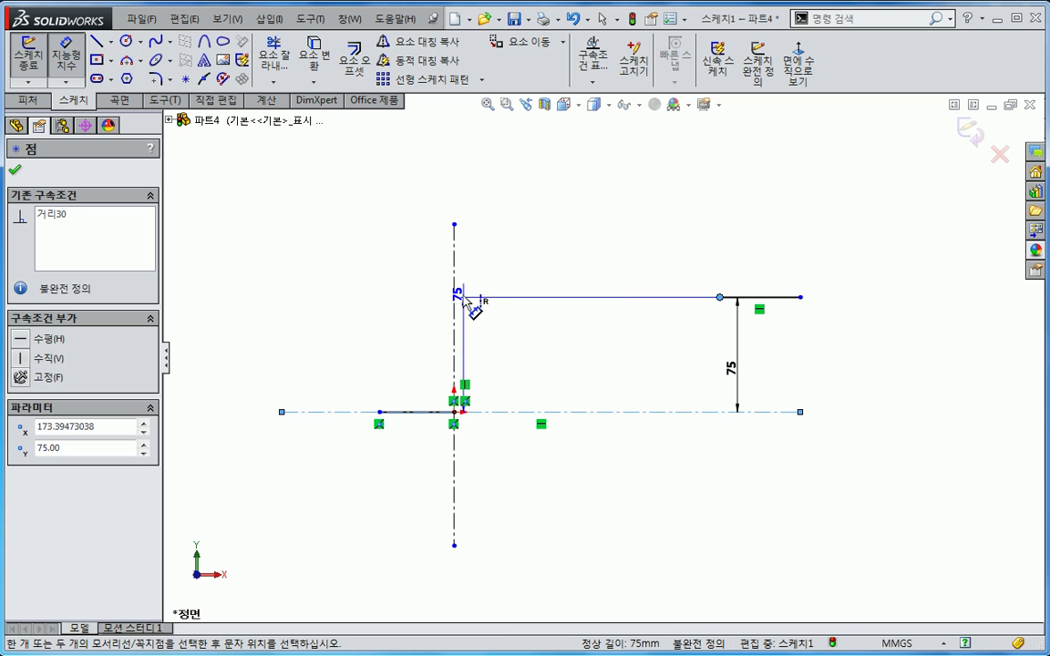
left_click(456, 293)
left_click(727, 292)
type("170")
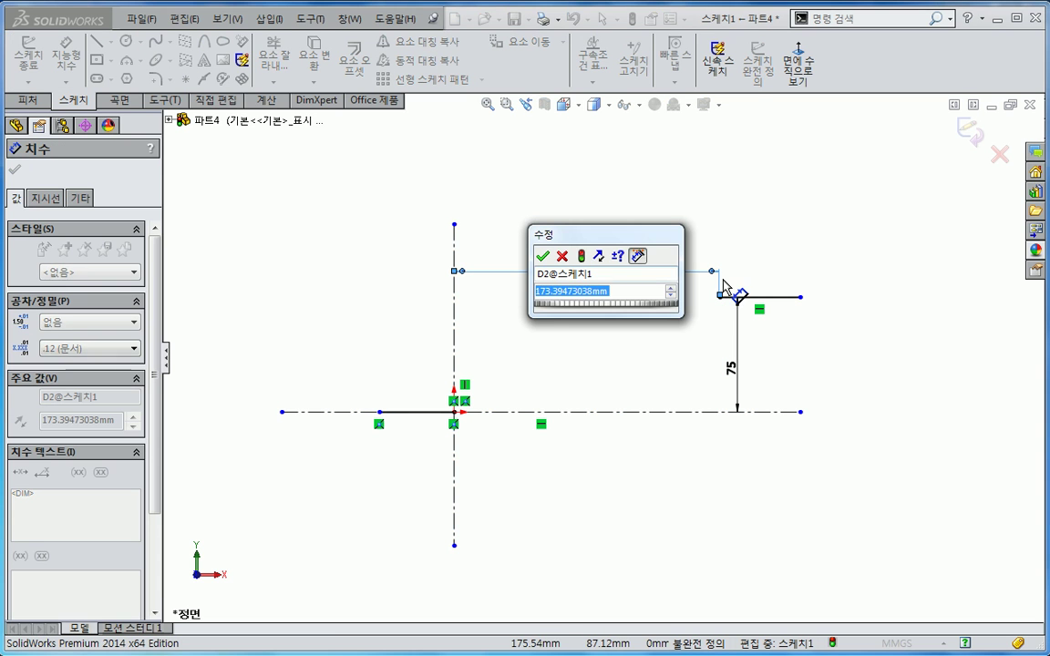
key("Return")
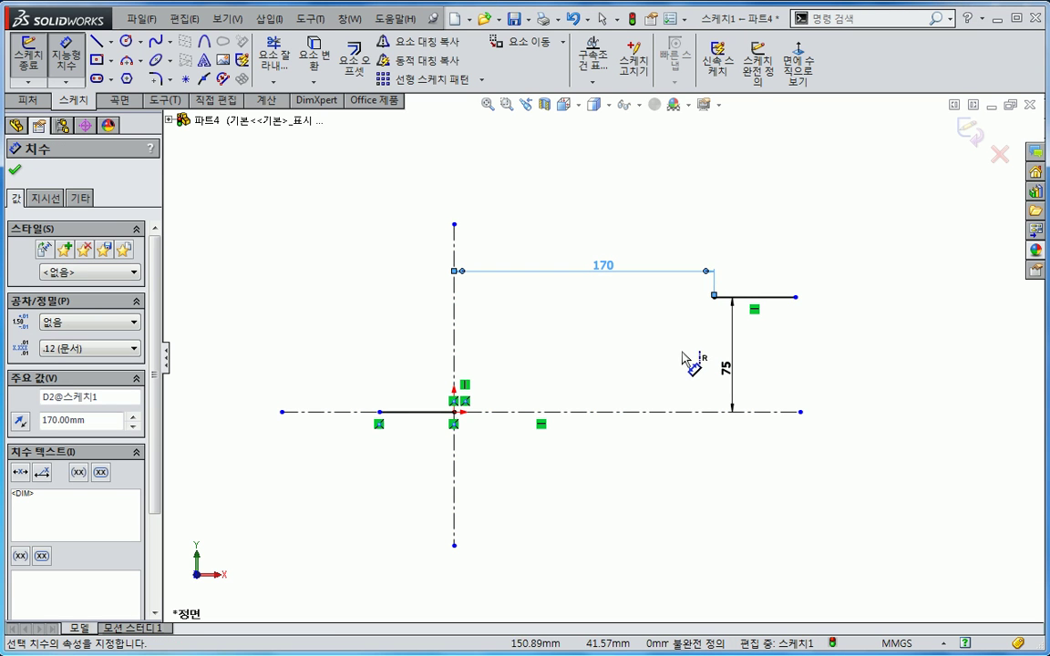
key("Escape")
Draw a two-point spline from the origin to the upper line's left endpoint
left_click(155, 43)
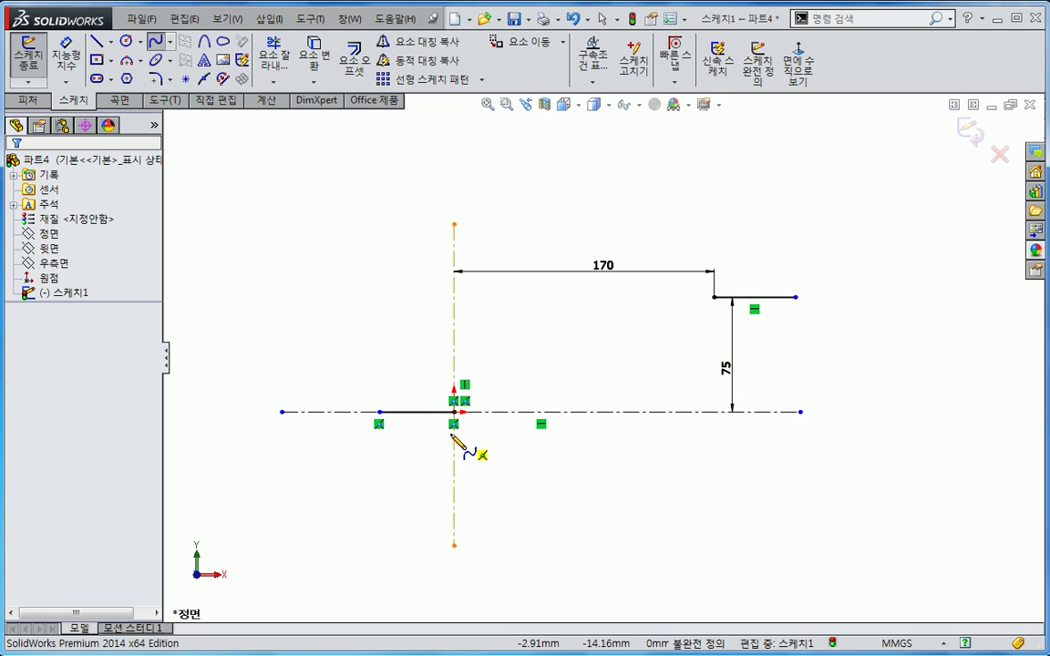
left_click(454, 412)
left_click(713, 297)
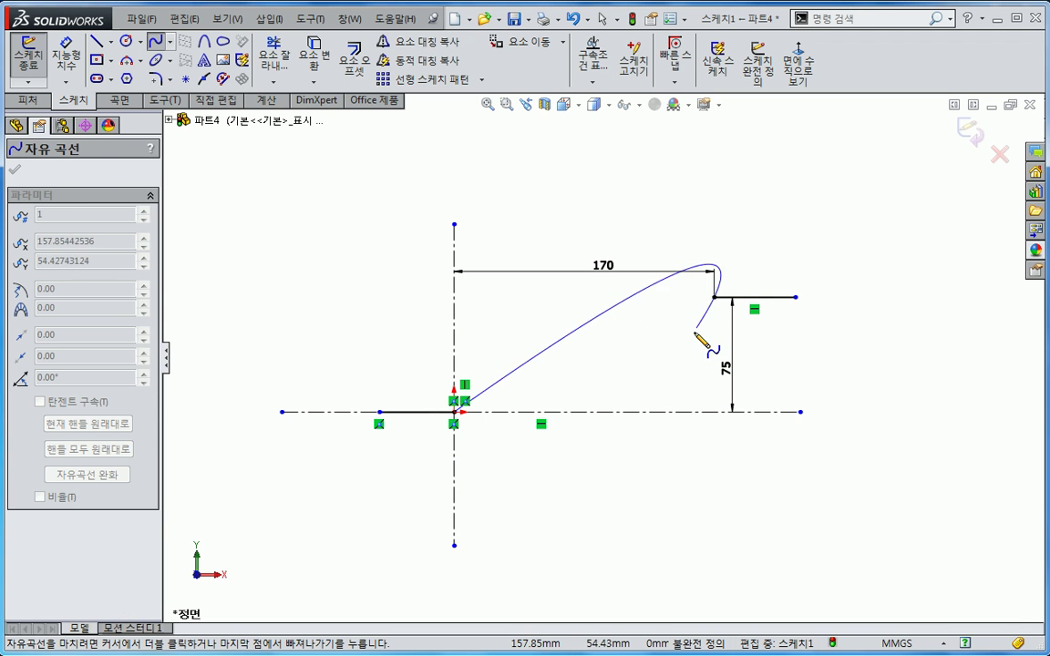
key("Escape")
left_click(698, 308)
Adjust the tangent handles at both ends of the spline to bend it into a smooth S-shape
left_click_drag(609, 343, 608, 317)
left_click(659, 350)
left_click(497, 388)
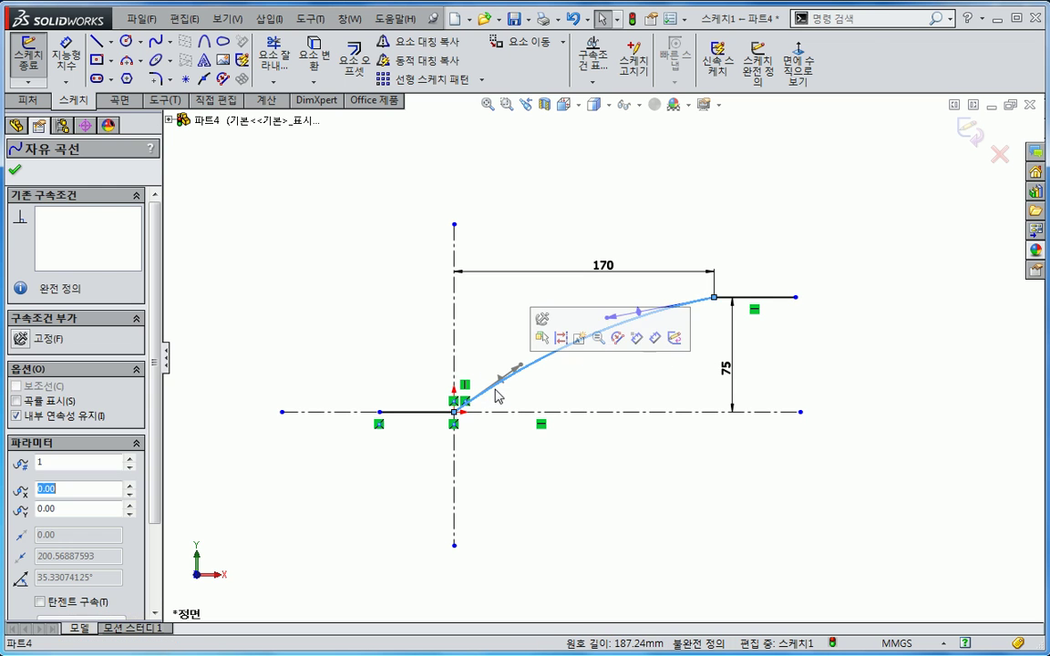
left_click_drag(523, 367, 534, 401)
left_click(637, 385)
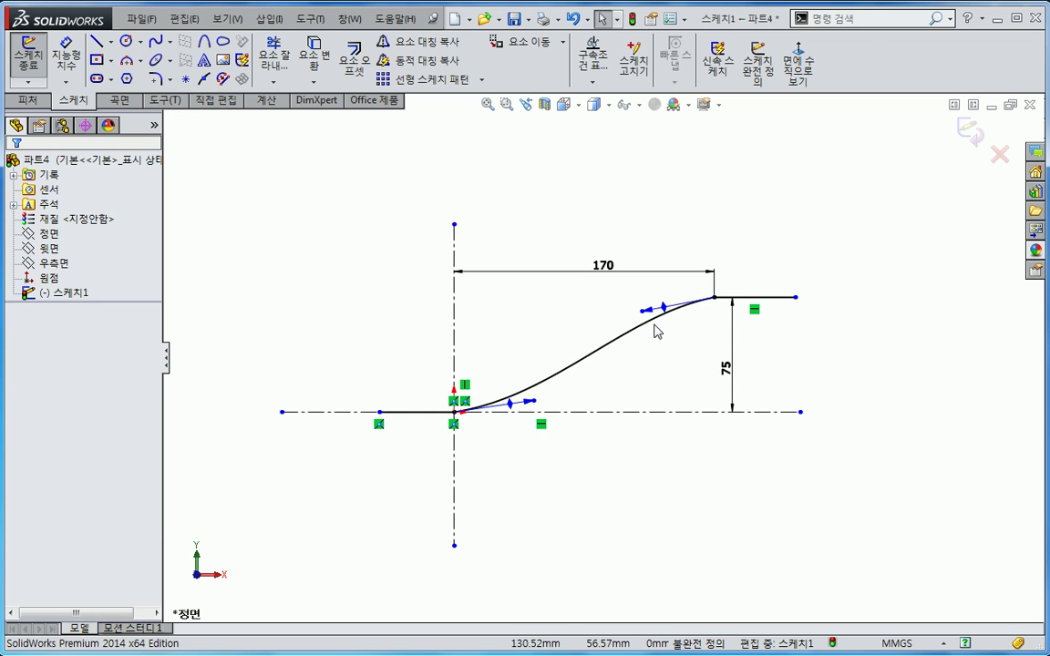
Add equal curvature relations between the spline and both the upper and lower horizontal lines
left_click(653, 320)
left_click(757, 297, "ctrl")
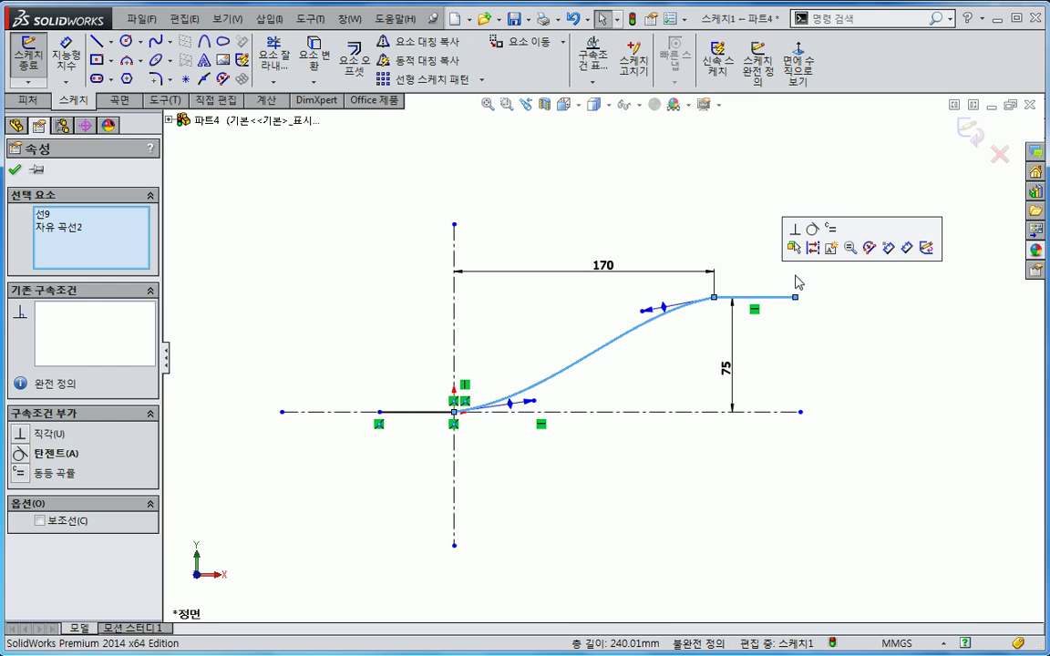
left_click(831, 232)
left_click(541, 382)
left_click(428, 413, "ctrl")
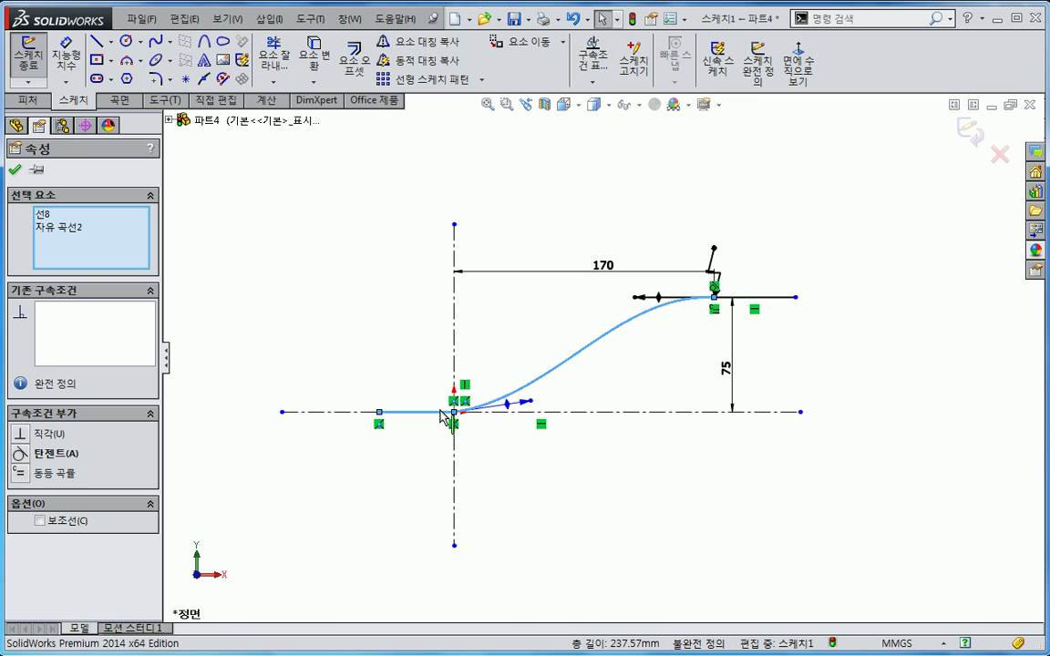
left_click(502, 354)
left_click(547, 466)
Dimension the spline's tangent handle at the origin as 150 mm
key("s")
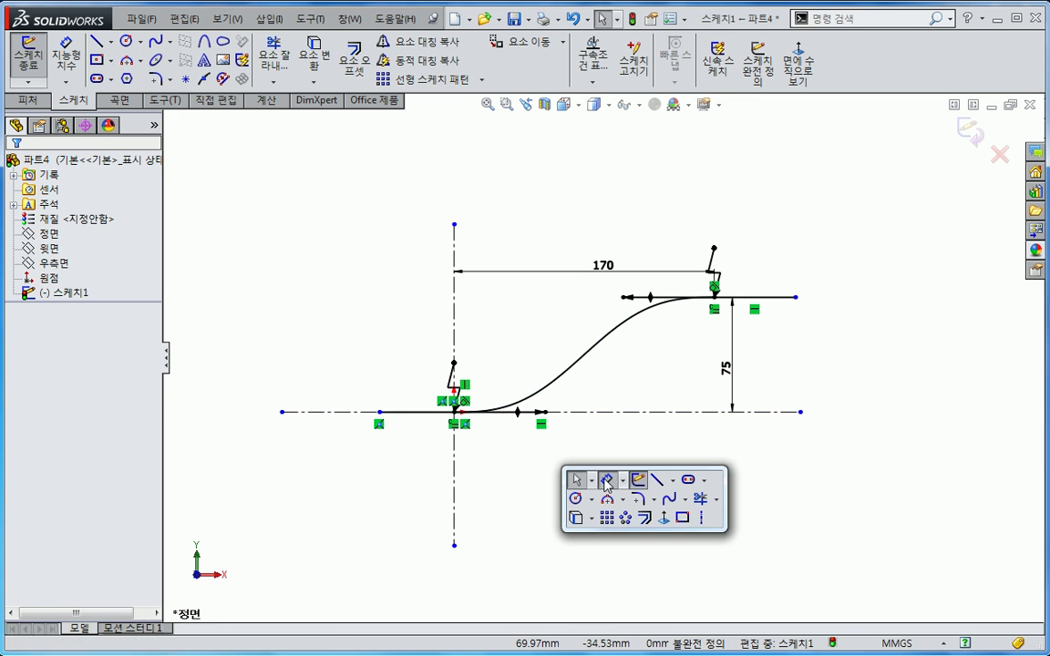
left_click(606, 480)
left_click(510, 401)
left_click(536, 460)
type("150")
key("Return")
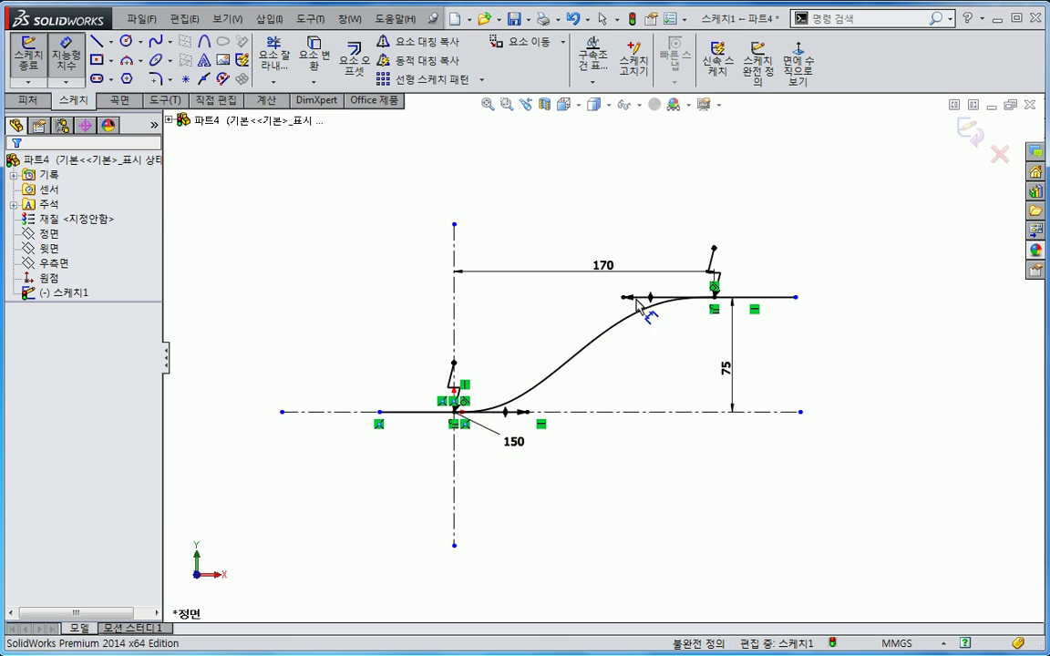
Dimension the spline's upper tangent handle as 150 mm and exit the sketch
left_click(629, 303)
left_click(615, 312)
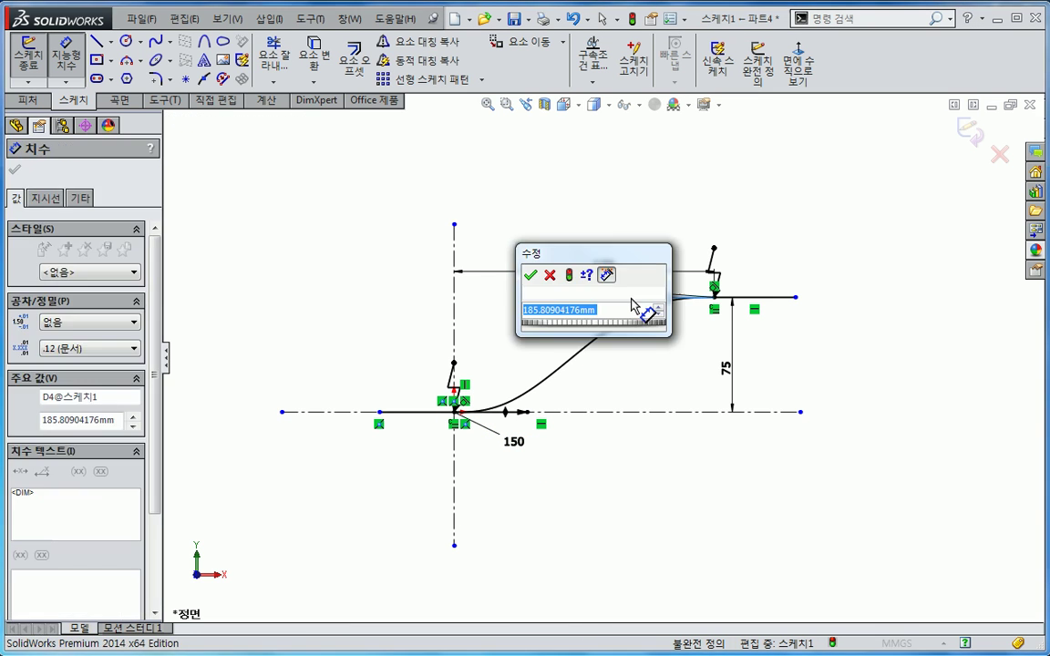
type("150")
key("Return")
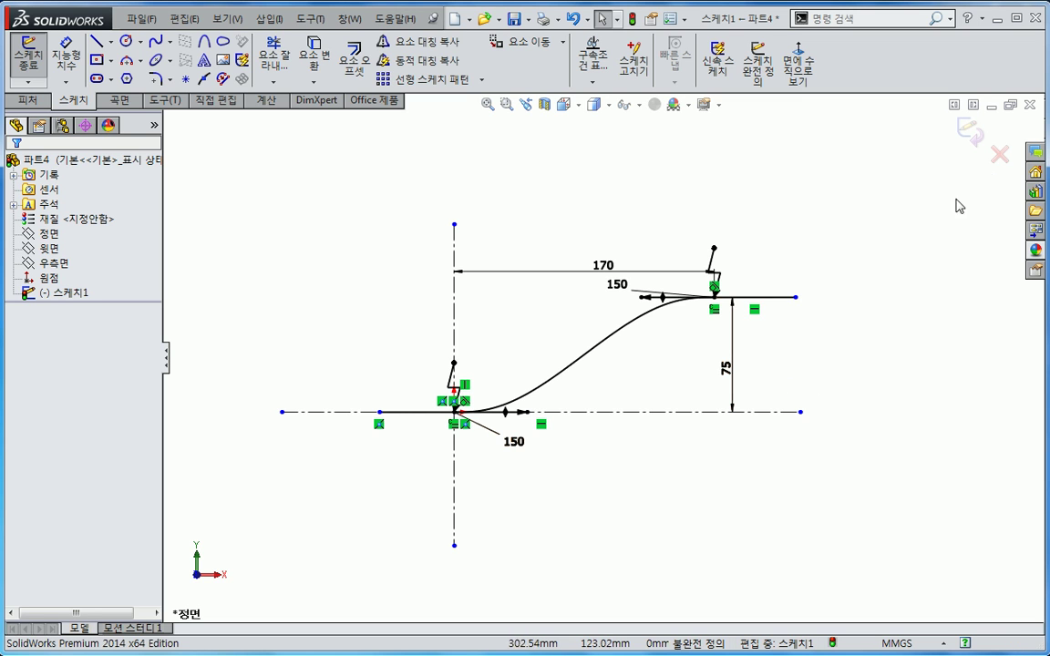
left_click(969, 132)
mouse_move(783, 325)
middle_mouse_down()
mouse_move(750, 340)
mouse_move(740, 379)
middle_mouse_up()
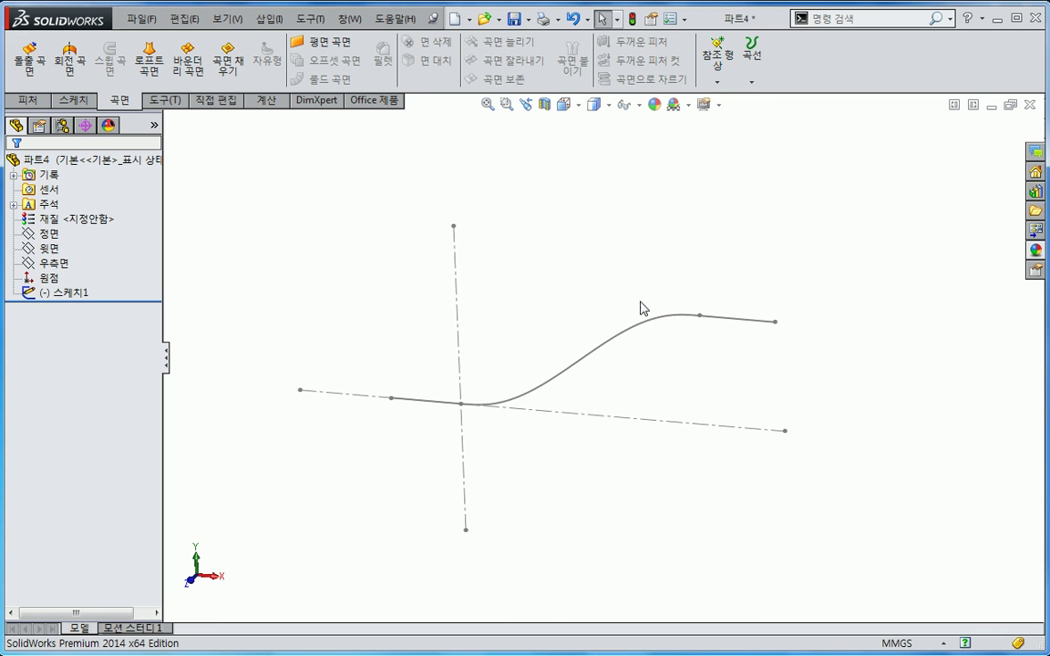
Create a new part from the Part_MM template in the SinJoungAng_Template set
left_click(141, 18)
left_click(151, 41)
left_click(375, 324)
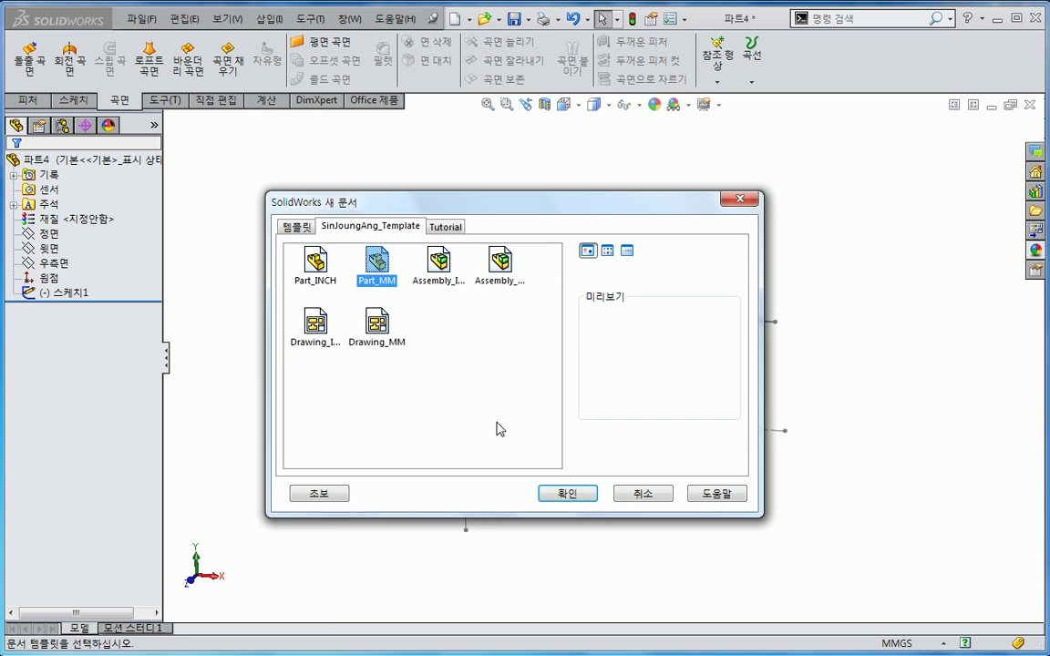
left_click(558, 491)
Start a sketch on the Top Plane and draw a gently arched three-point spline about 157 mm long above the origin
left_click(56, 236)
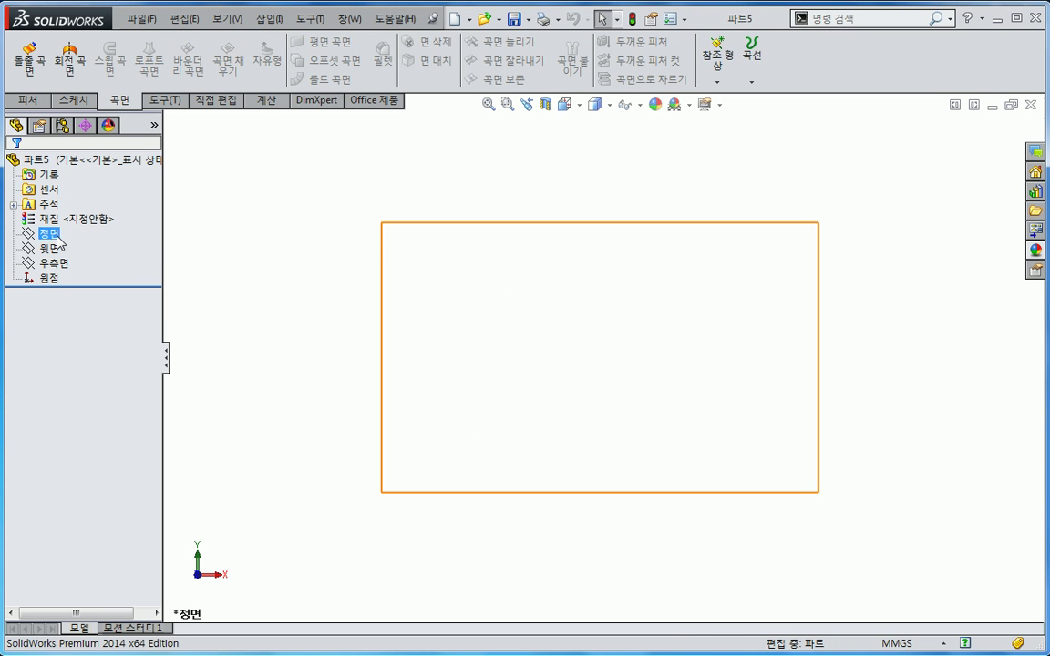
right_click(52, 247)
left_click(65, 221)
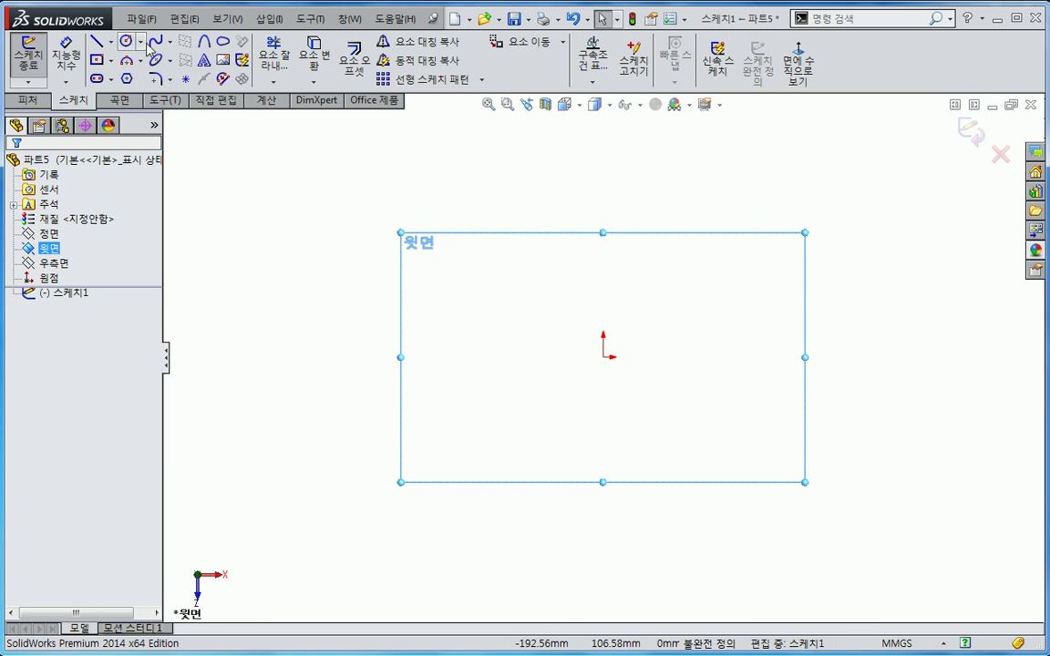
left_click(170, 41)
left_click(191, 72)
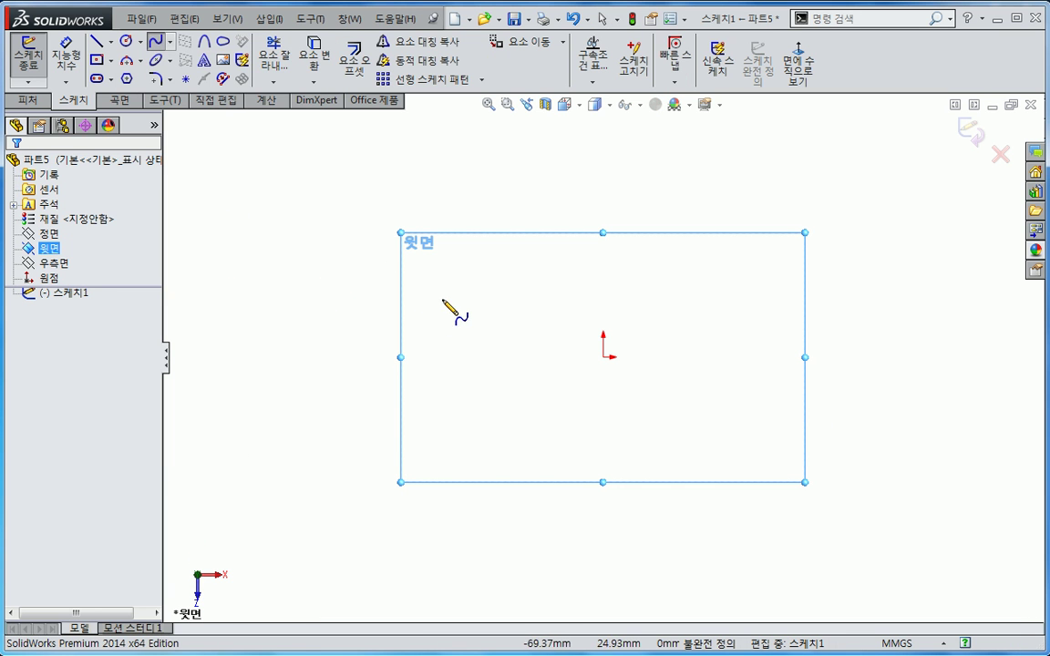
left_click(439, 293)
left_click(556, 268)
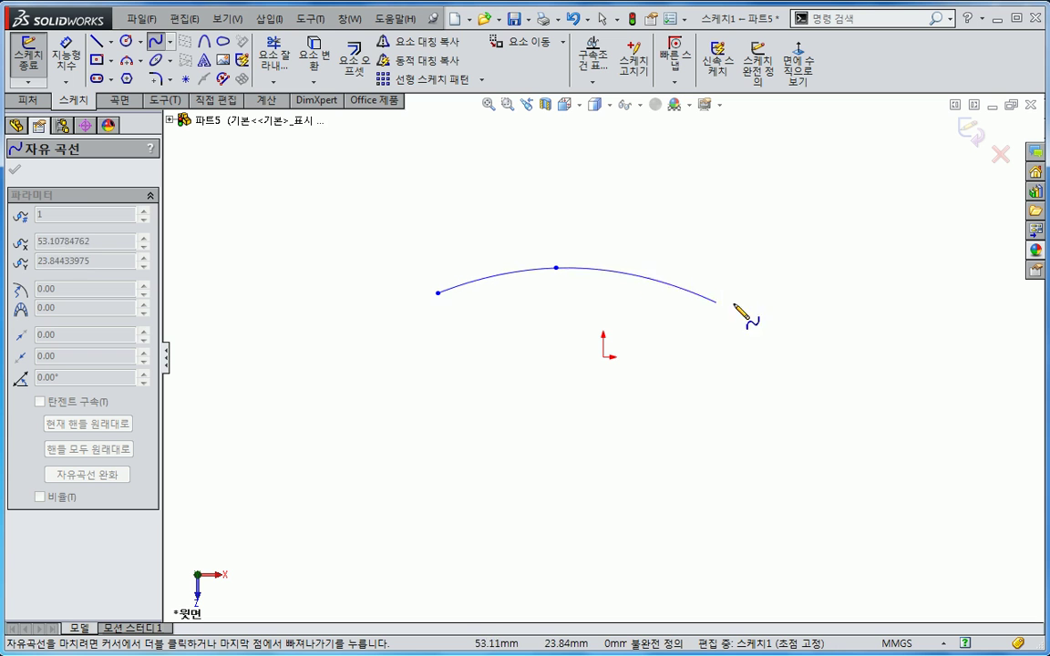
double_click(791, 264)
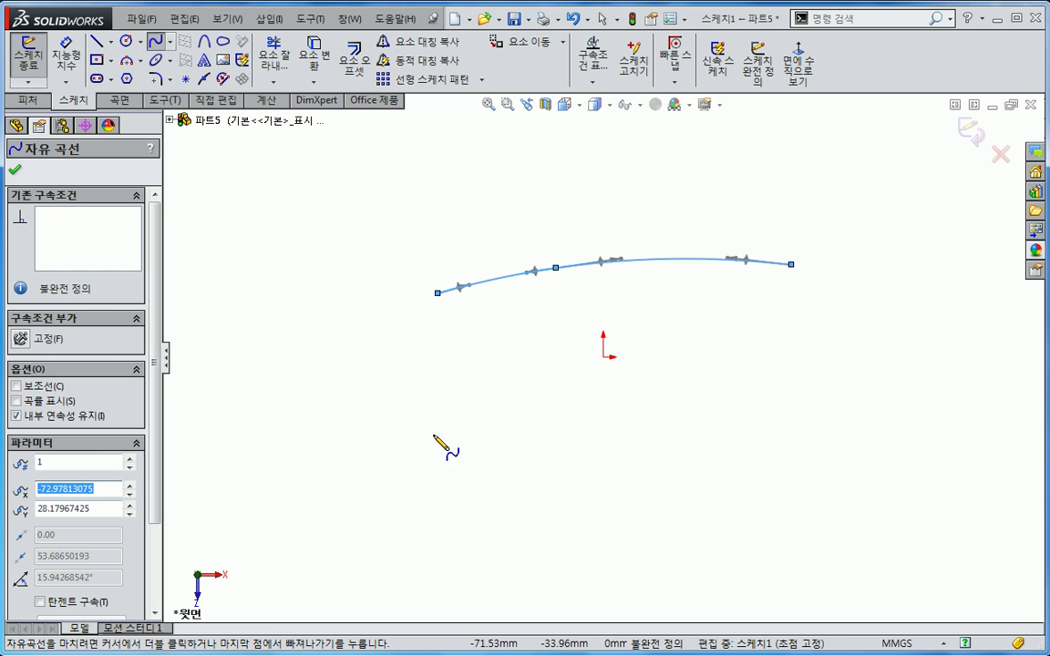
Draw a second three-point spline about 181 mm long below the origin, bowed away from the first, and exit the sketch
left_click(418, 433)
left_click(584, 436)
double_click(826, 403)
left_click(971, 135)
mouse_move(734, 403)
middle_mouse_down()
mouse_move(636, 398)
mouse_move(675, 439)
mouse_move(641, 477)
mouse_move(538, 464)
middle_mouse_up()
left_click(637, 486)
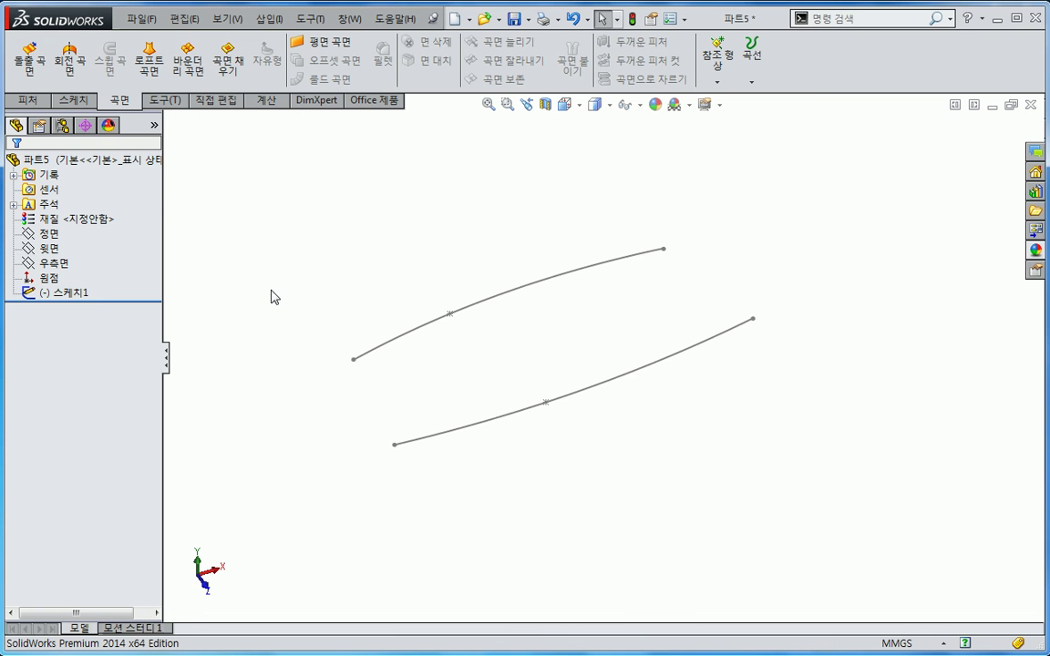
Extrude the first spline downward as a surface with a depth of 50 mm
left_click(29, 57)
left_click(394, 339)
left_click_drag(509, 273, 508, 410)
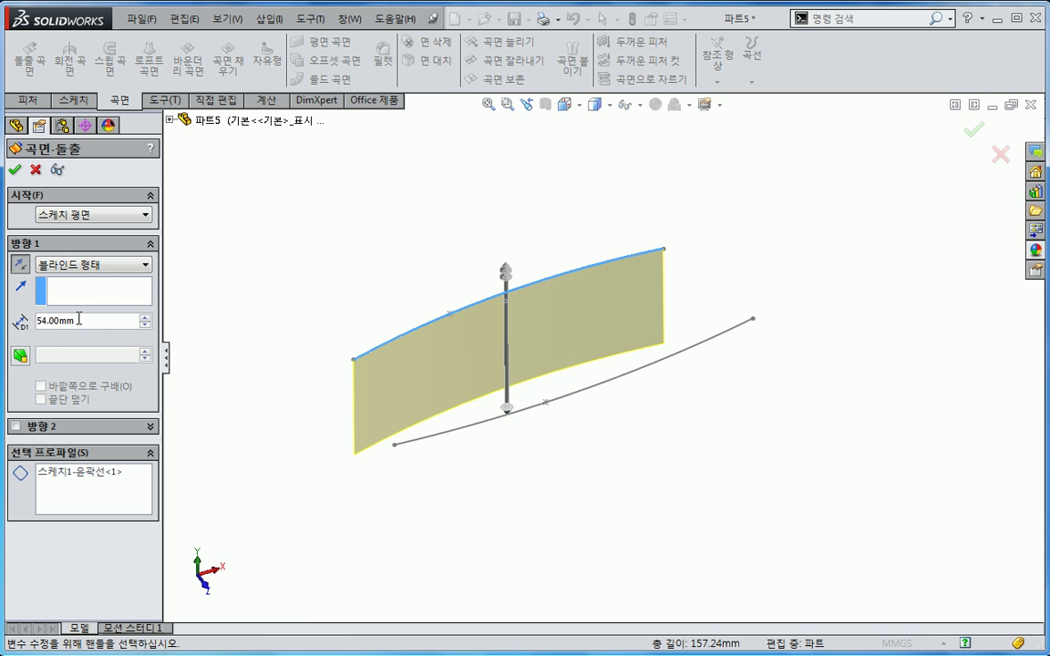
type("50")
key("Return")
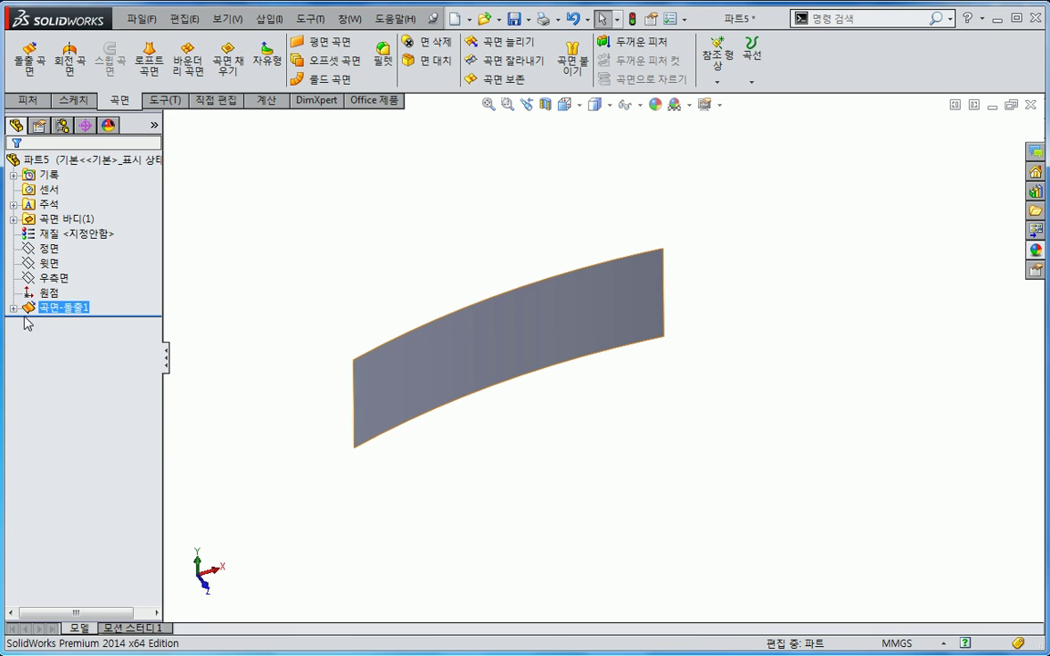
Show the sketch absorbed by the extruded surface
left_click(14, 307)
left_click(64, 323)
right_click(63, 323)
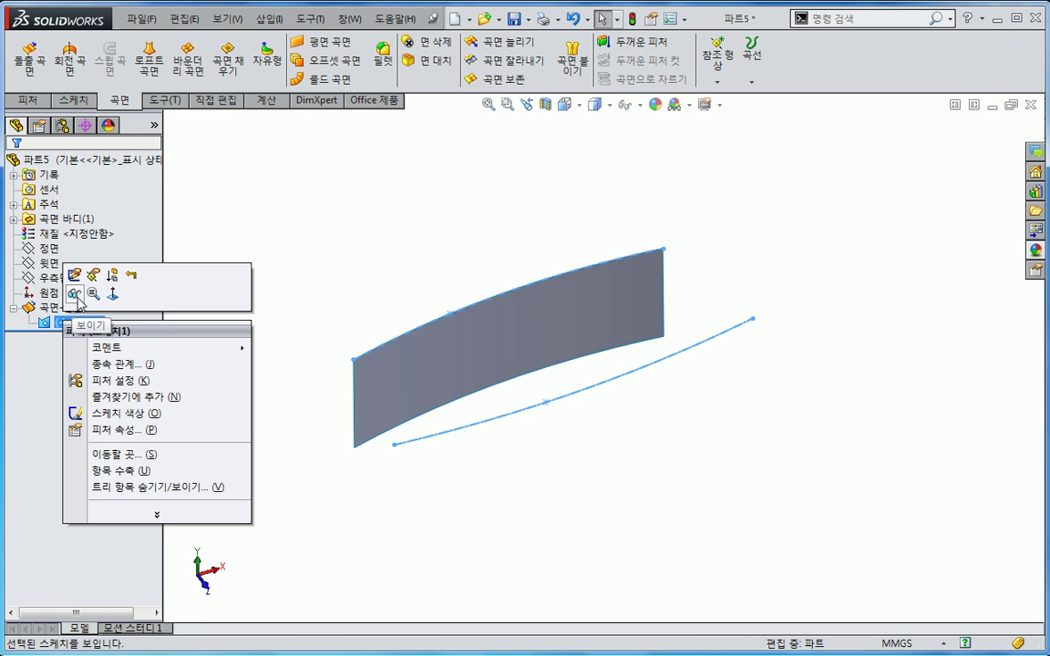
left_click(74, 294)
Extrude the second spline downward as a 50 mm surface with a 20° outward draft
left_click(29, 56)
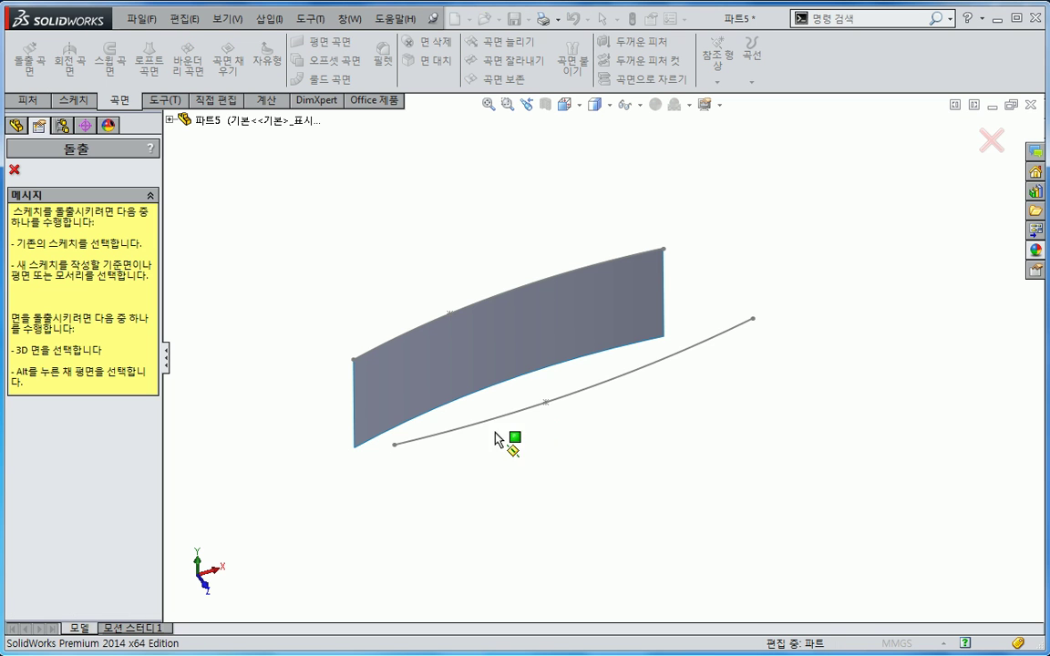
left_click(556, 399)
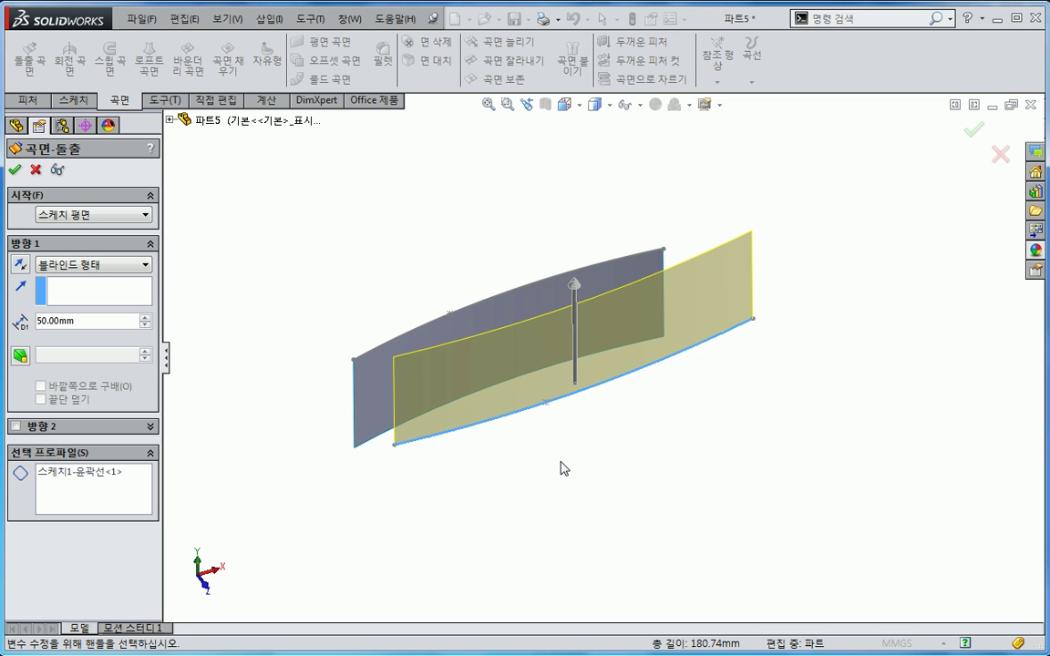
left_click(21, 265)
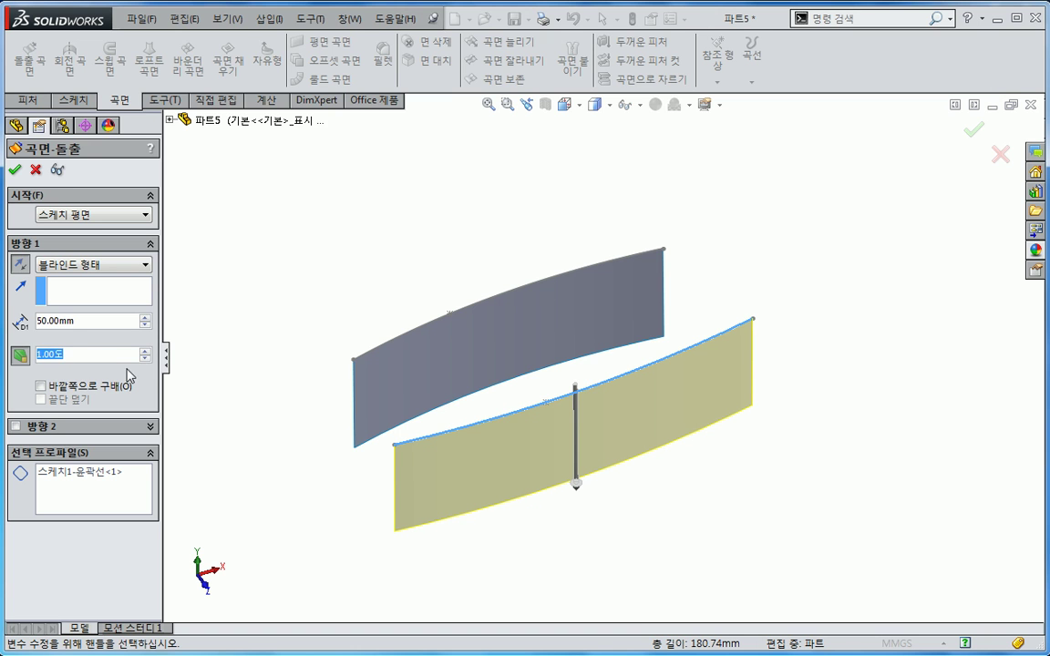
type("20")
key("Return")
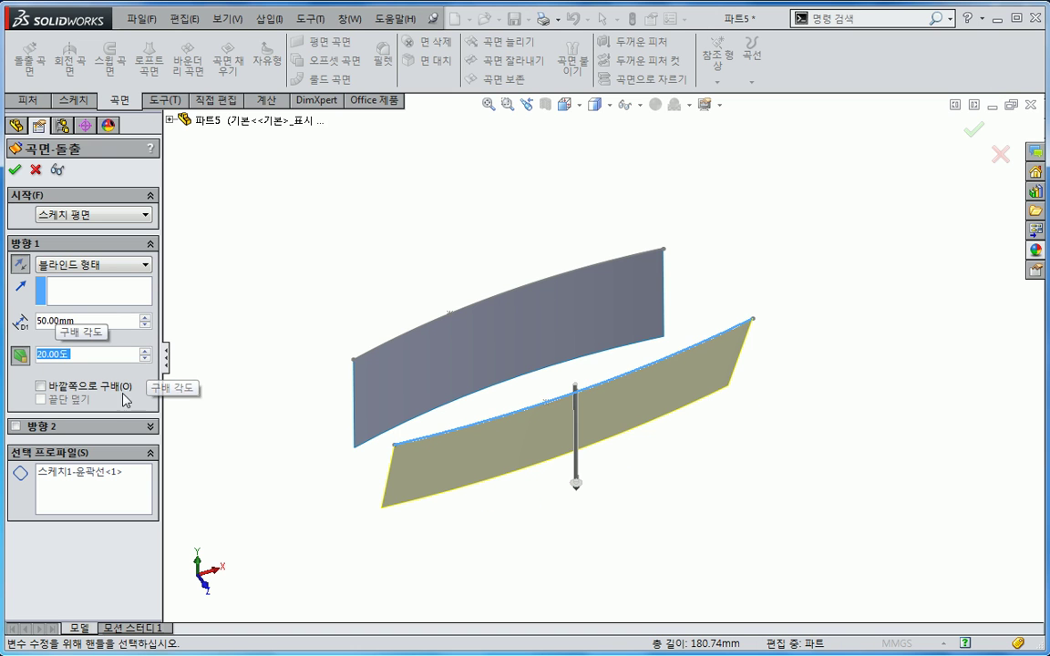
left_click(41, 387)
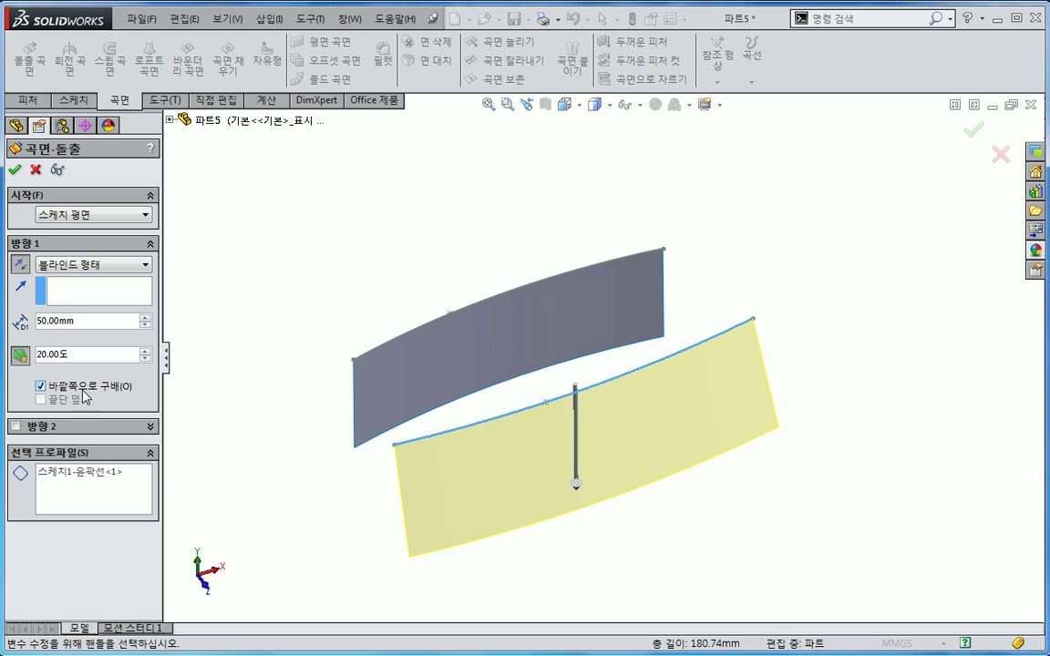
left_click(15, 169)
Edit the first extruded surface to add a 15° draft
middle_click_drag(417, 441, 483, 424)
right_click(65, 308)
left_click(78, 241)
left_click(20, 356)
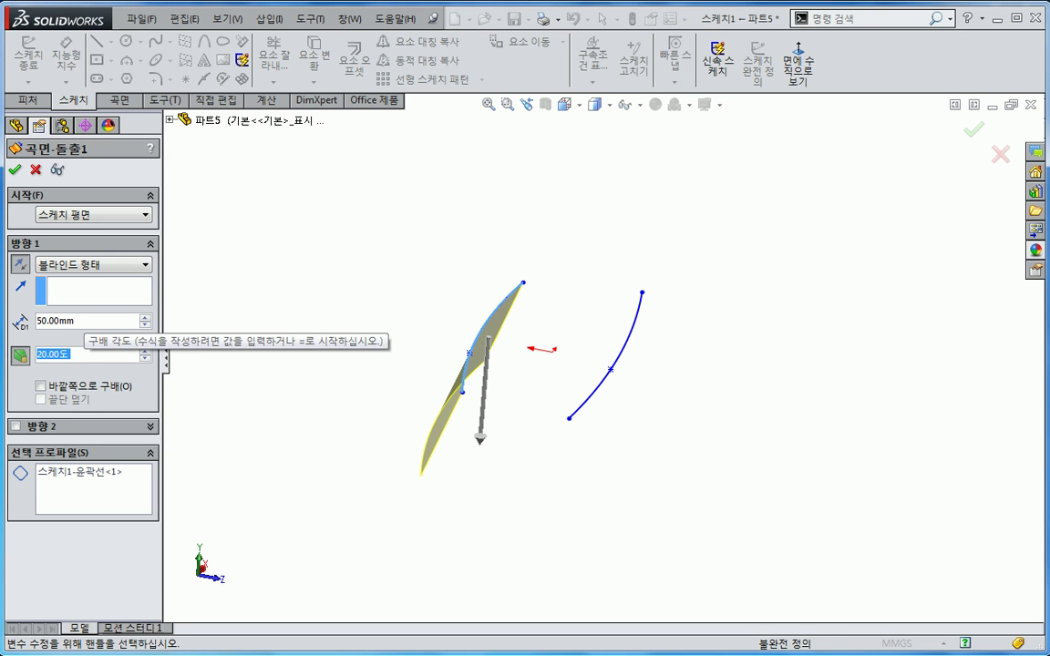
type("15")
key("Return")
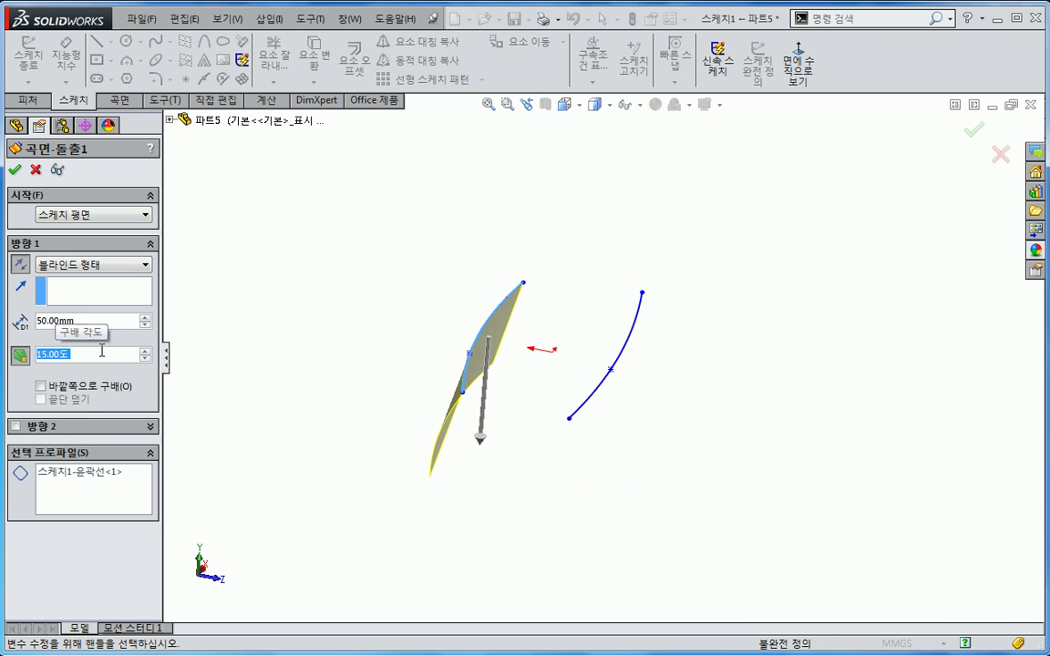
left_click(15, 171)
Hide the sketch containing the two profile splines
right_click(94, 323)
left_click(321, 333)
middle_click_drag(321, 332, 437, 419)
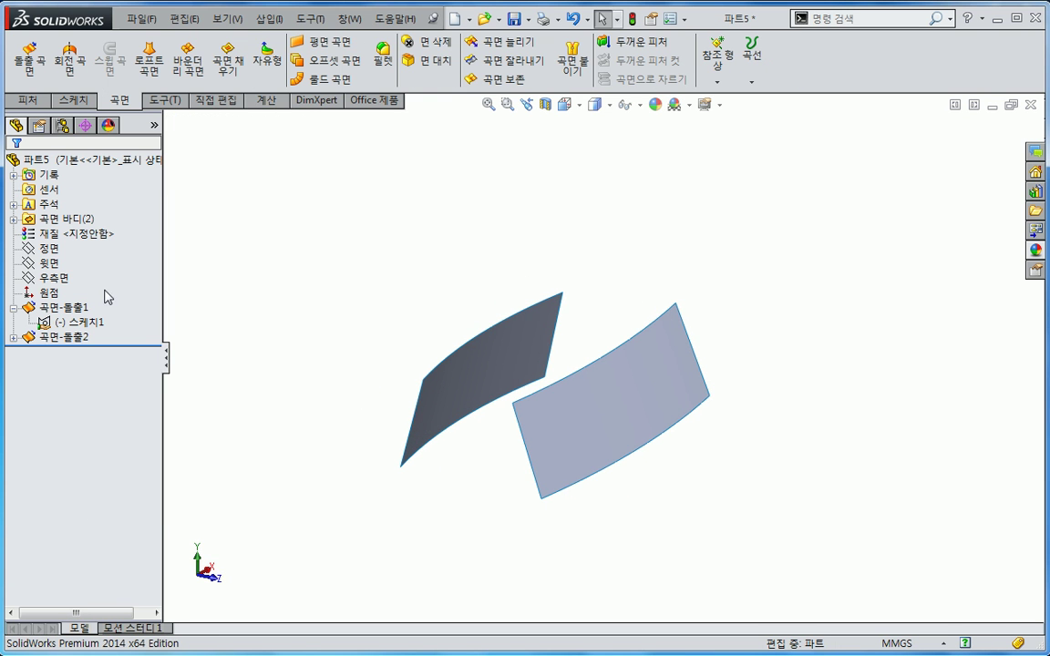
Start a new sketch on the Right Plane
left_click(58, 250)
right_click(60, 252)
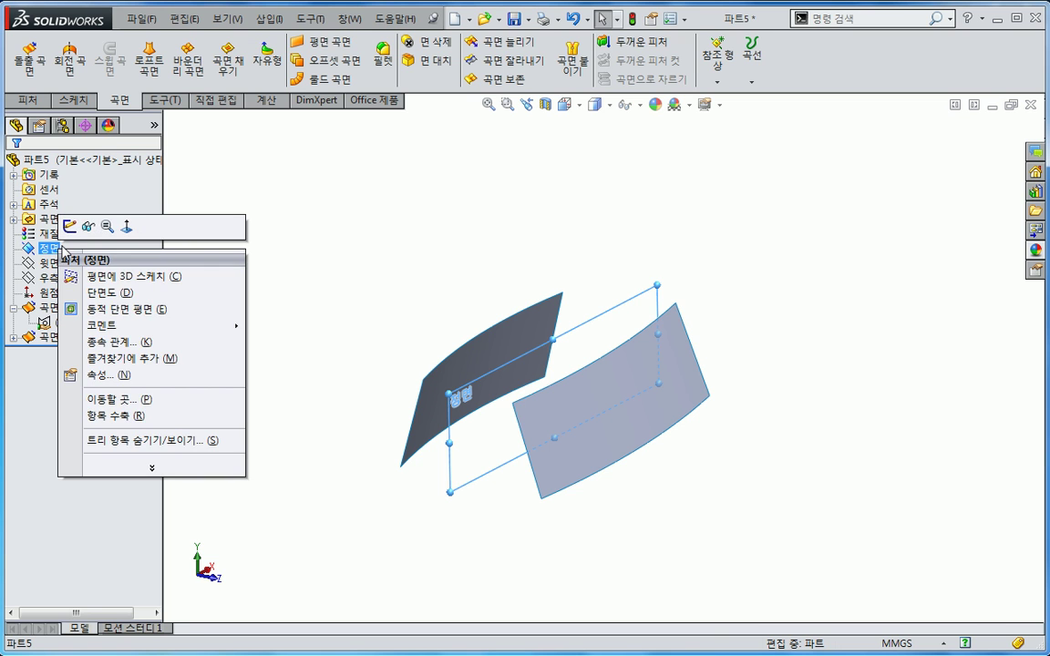
left_click(54, 264)
left_click(50, 277)
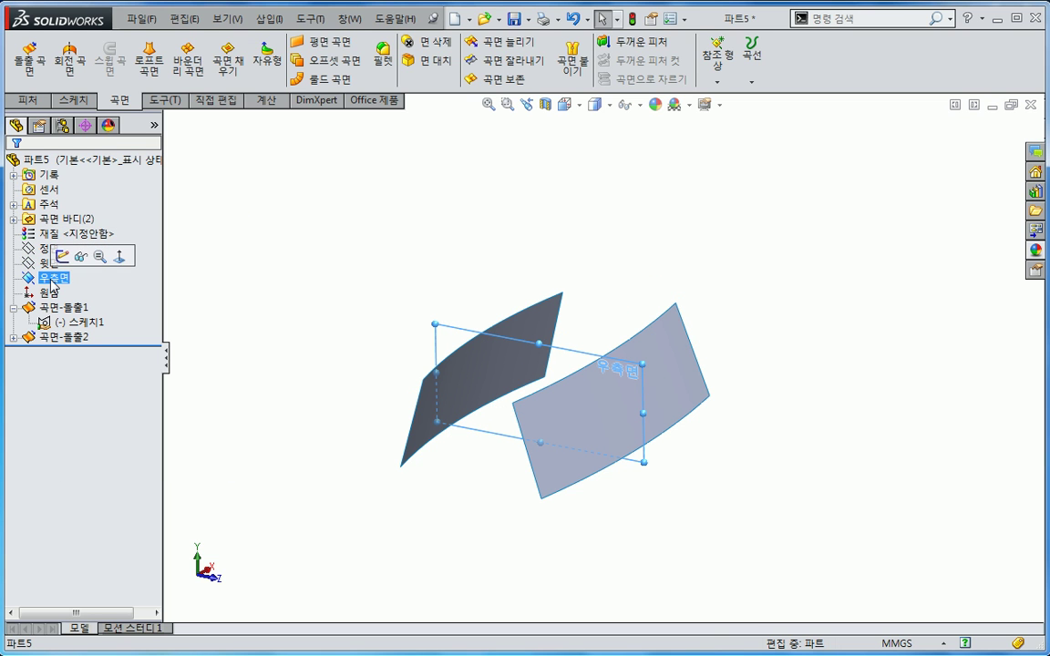
left_click(62, 257)
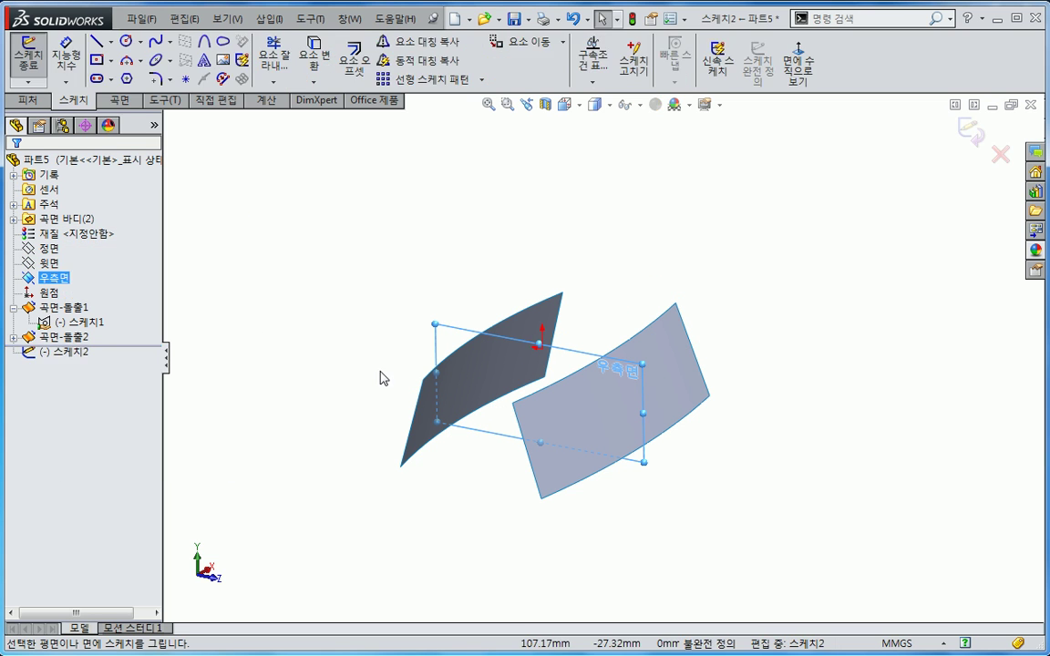
Create intersection curves where the sketch plane cuts both extruded surfaces
mouse_move(446, 429)
middle_mouse_down()
mouse_move(496, 462)
mouse_move(440, 434)
mouse_move(511, 440)
mouse_move(507, 459)
mouse_move(534, 459)
middle_mouse_up()
left_click(493, 410)
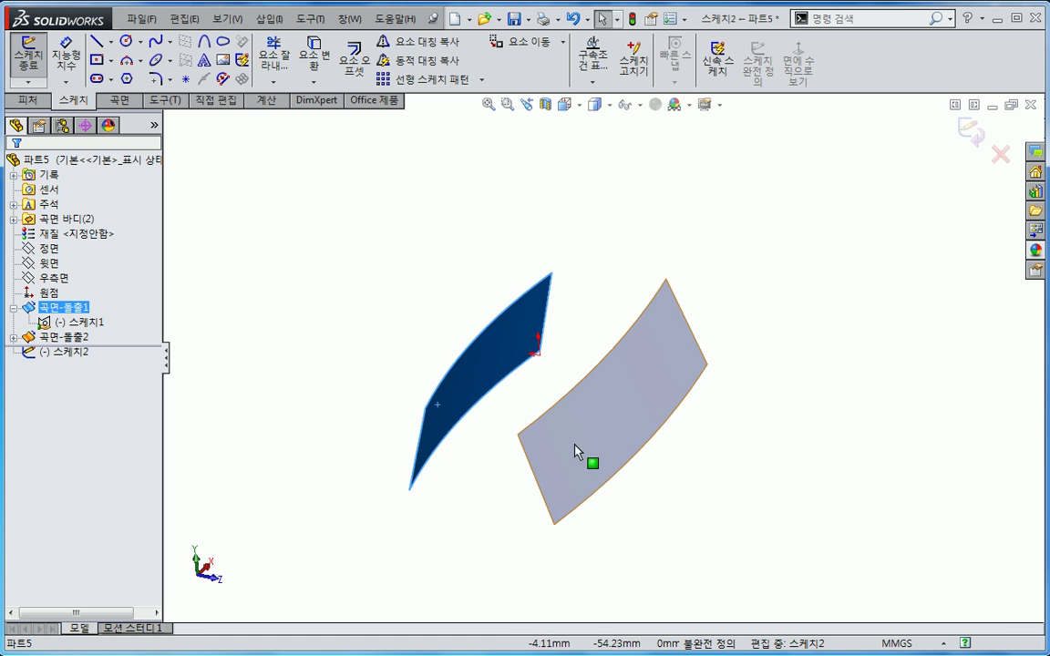
left_click(605, 445, "ctrl")
left_click(313, 82)
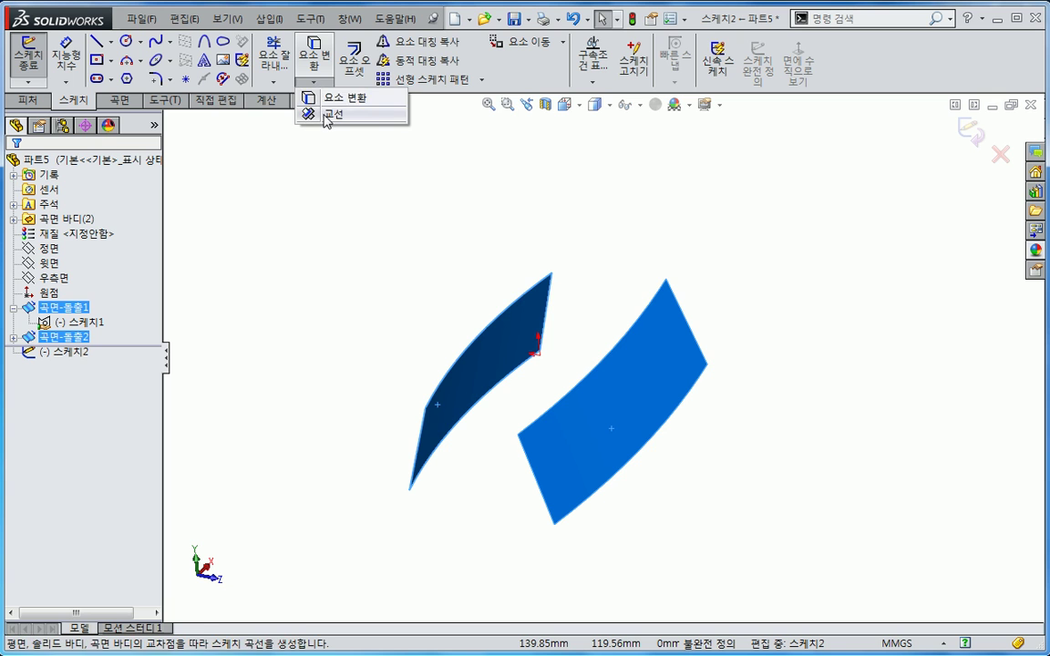
left_click(328, 115)
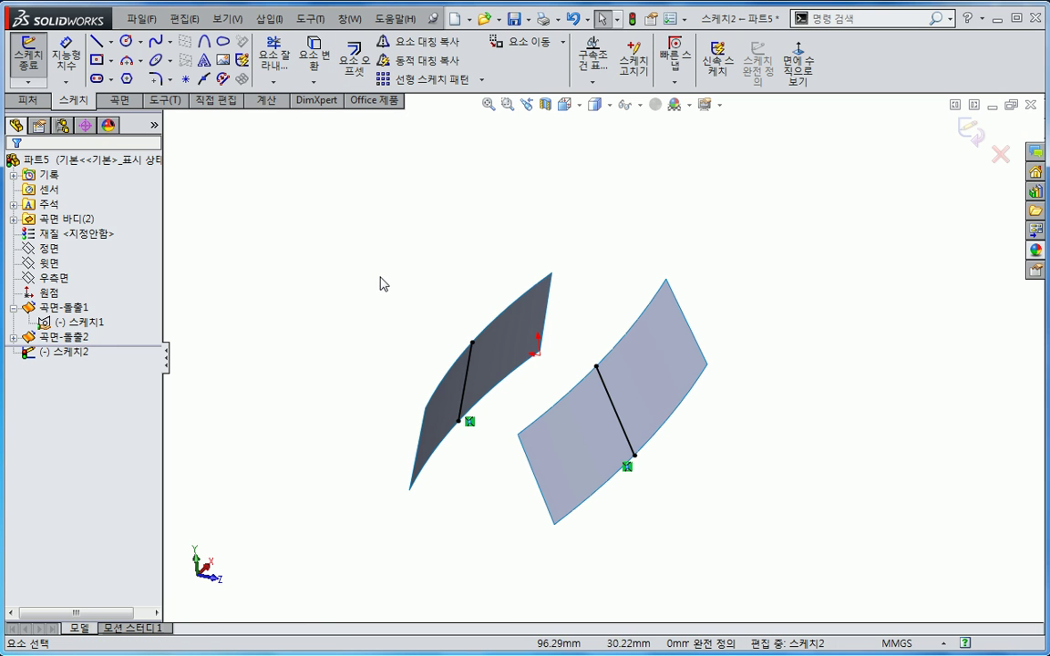
Show the Right Plane and convert both intersection curves to construction geometry
right_click(63, 281)
left_click(92, 255)
middle_click_drag(404, 396, 434, 391)
left_click(364, 391)
left_click(465, 392)
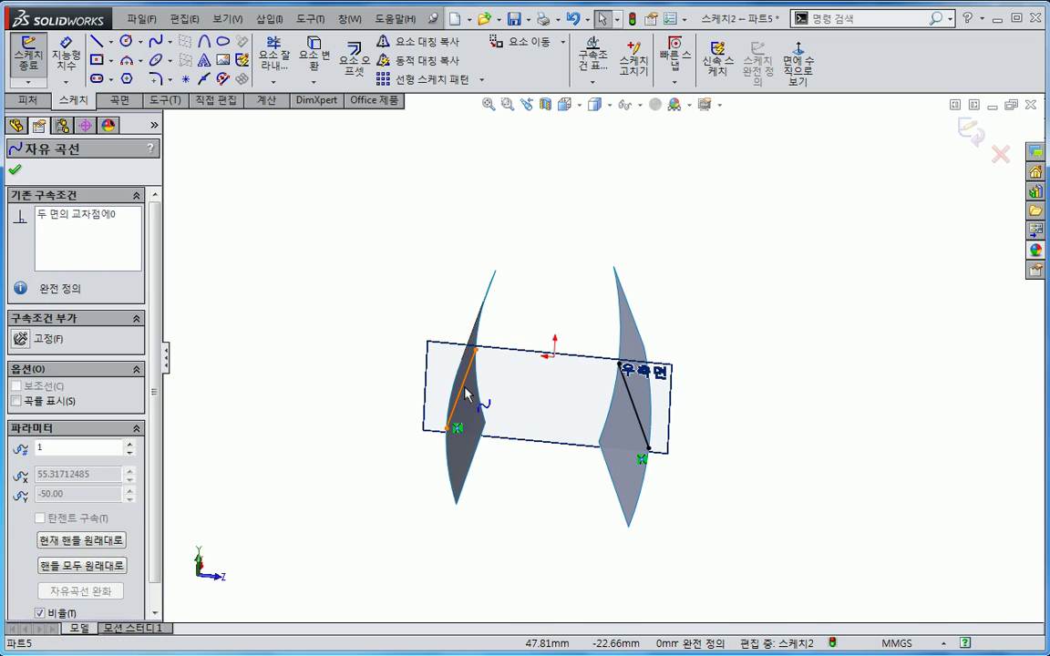
left_click(639, 422, "ctrl")
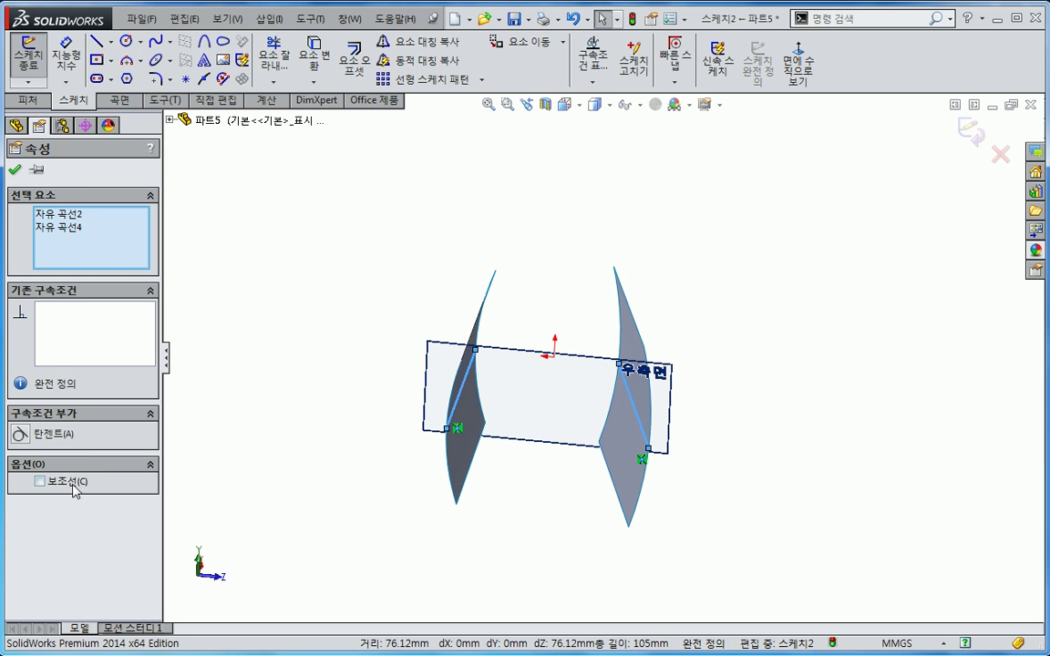
left_click(342, 528)
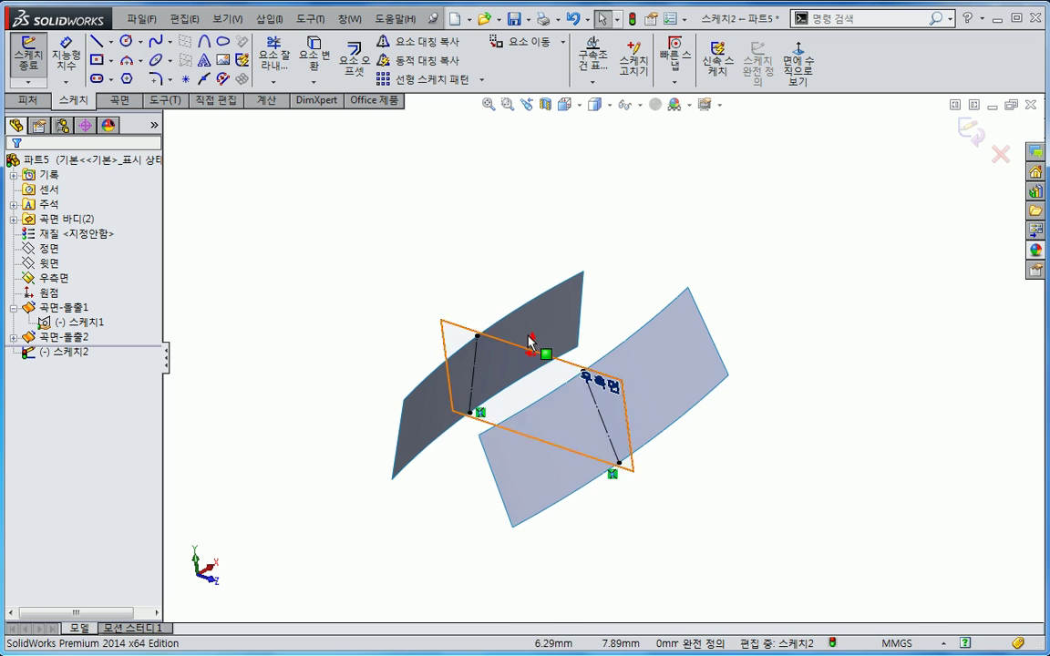
Draw a two-point spline between the upper ends of the construction curves and bend it upward into an arch
scroll(510, 334, "down", 2)
middle_click_drag(463, 269, 443, 293)
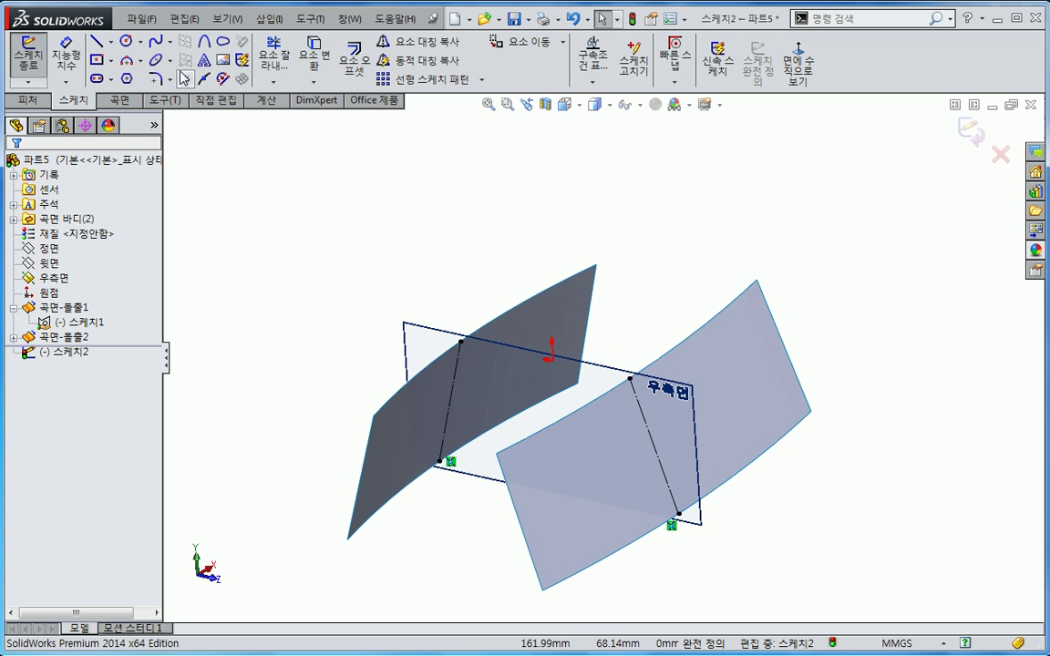
left_click(157, 43)
left_click(462, 342)
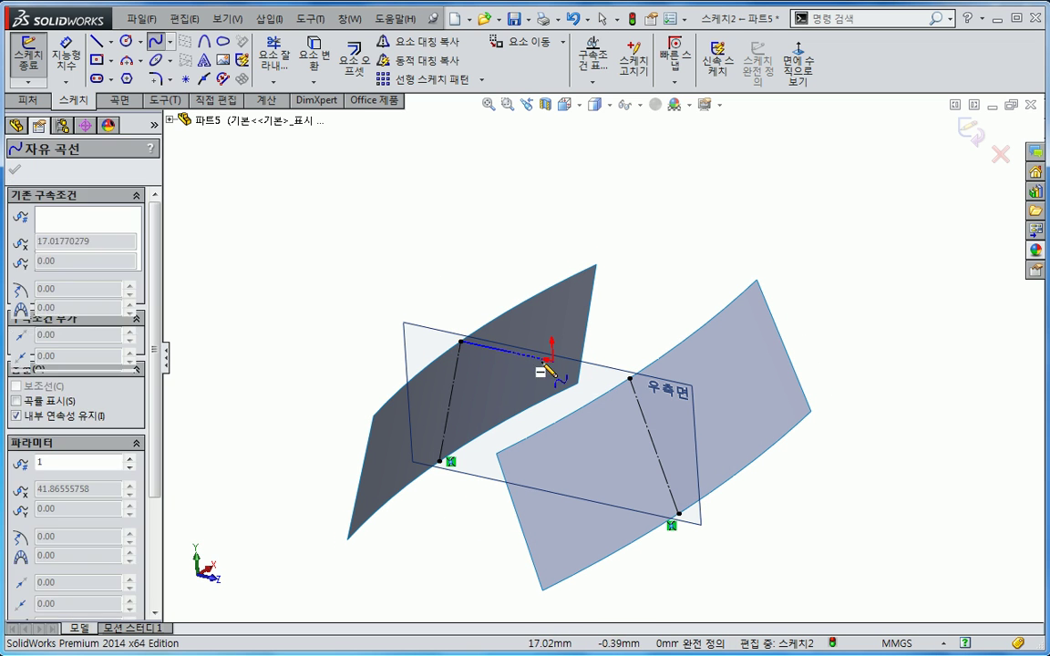
left_click(631, 378)
key("Escape")
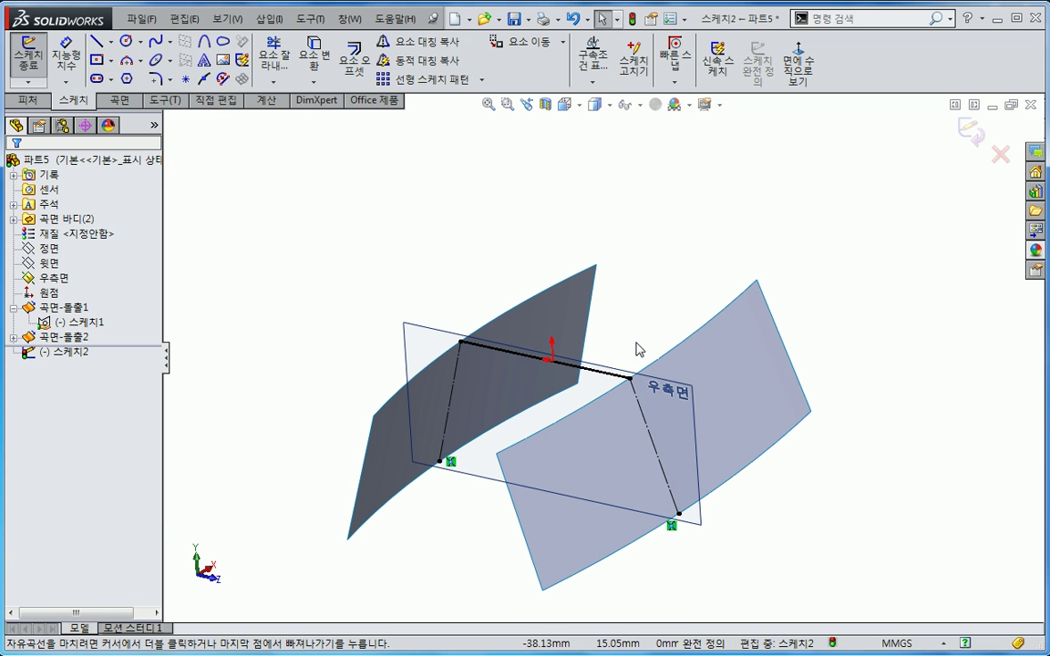
left_click(571, 368)
left_click_drag(575, 371, 502, 290)
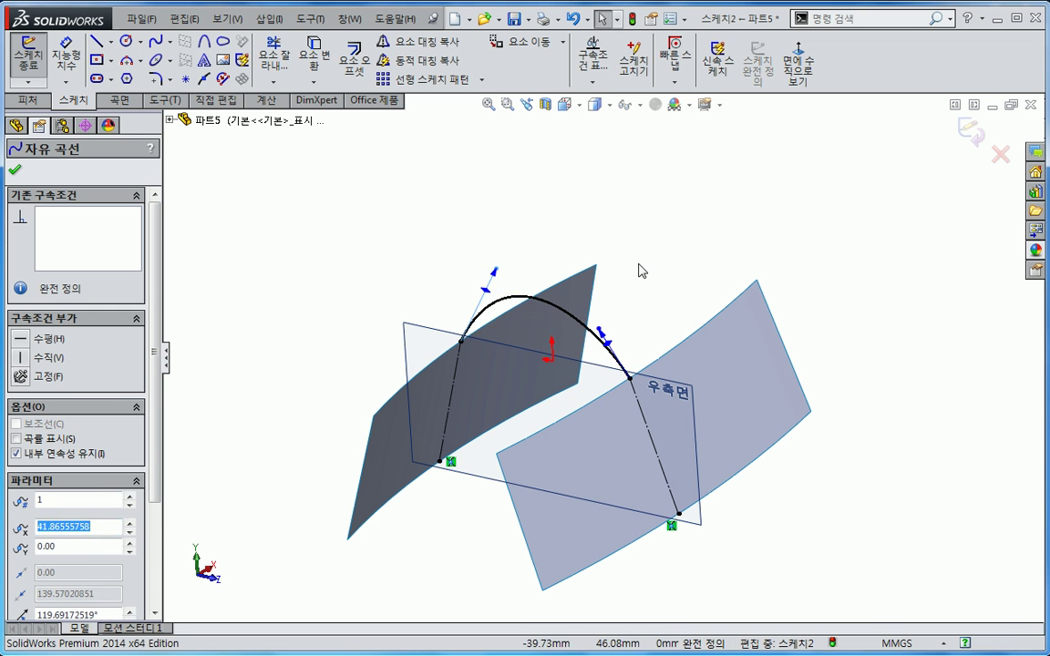
left_click(594, 343)
left_click(594, 341)
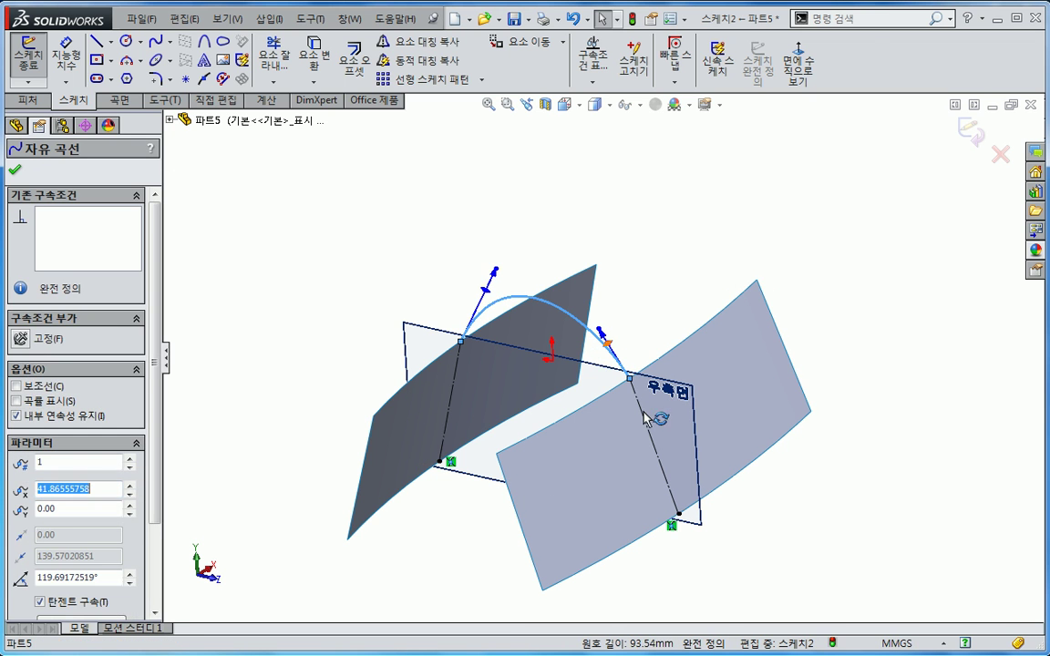
left_click(647, 414)
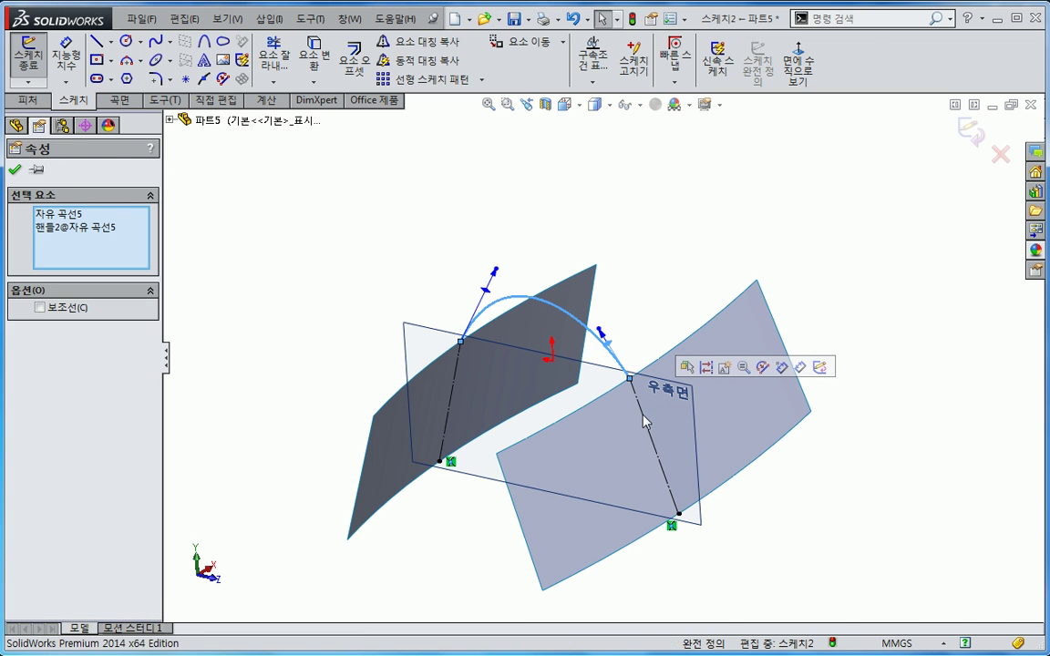
left_click(663, 316)
Add an equal curvature relation between the arched spline and the construction curve on the second extruded surface
scroll(639, 372, "down", 3)
left_click(586, 339)
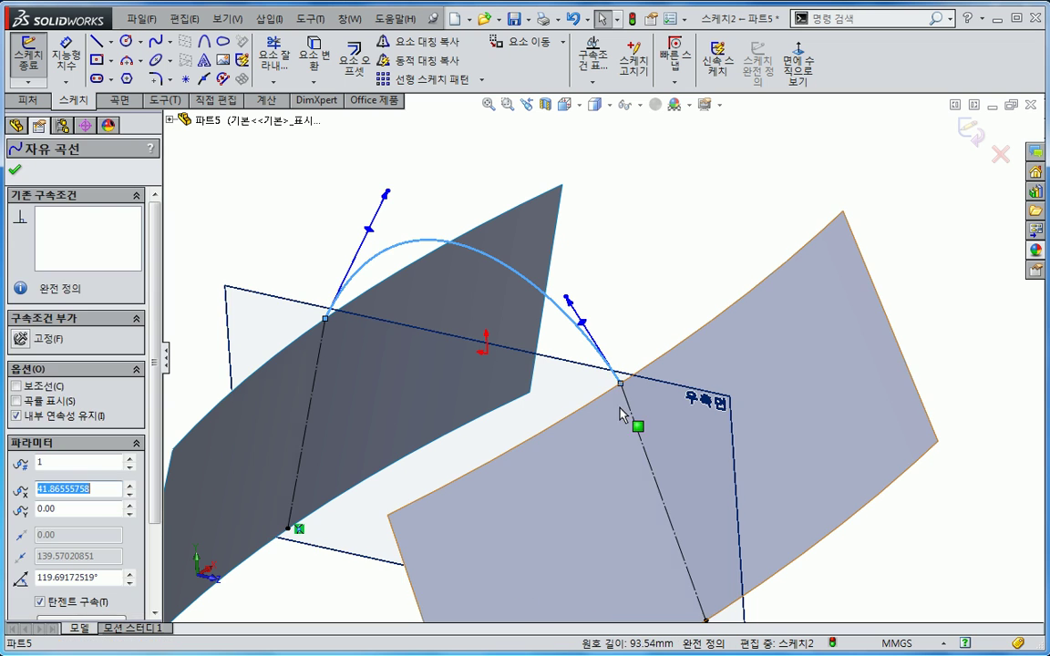
left_click(629, 413, "ctrl")
left_click(690, 342)
left_click(671, 308)
Add an equal curvature relation between the arched spline and the construction curve on the first extruded surface
scroll(547, 355, "up", 4)
left_click(492, 307)
scroll(447, 360, "down", 3)
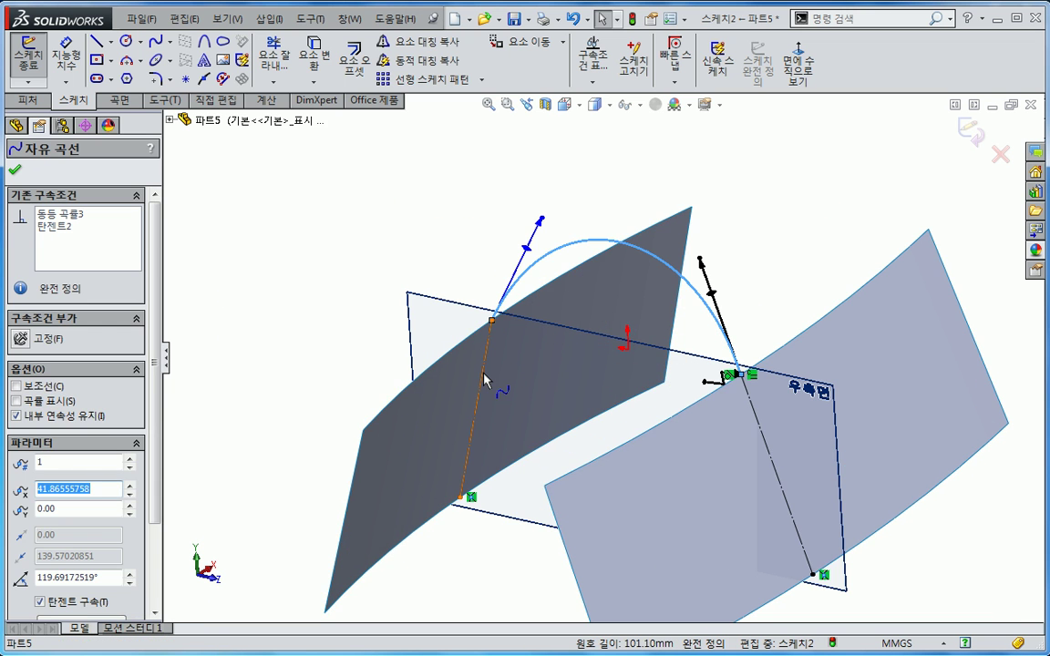
left_click(485, 377, "ctrl")
left_click(542, 311)
left_click(445, 251)
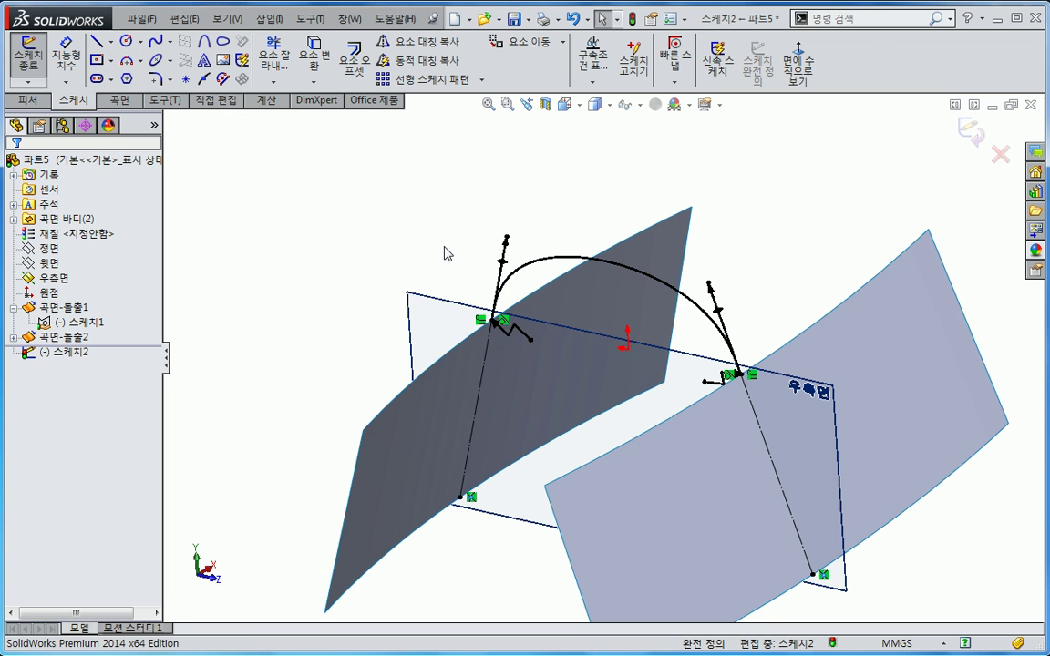
Lengthen the tangent handles at both ends of the arched spline to raise the arch
scroll(594, 379, "up", 2)
mouse_move(592, 380)
middle_mouse_down()
mouse_move(628, 362)
mouse_move(602, 395)
middle_mouse_up()
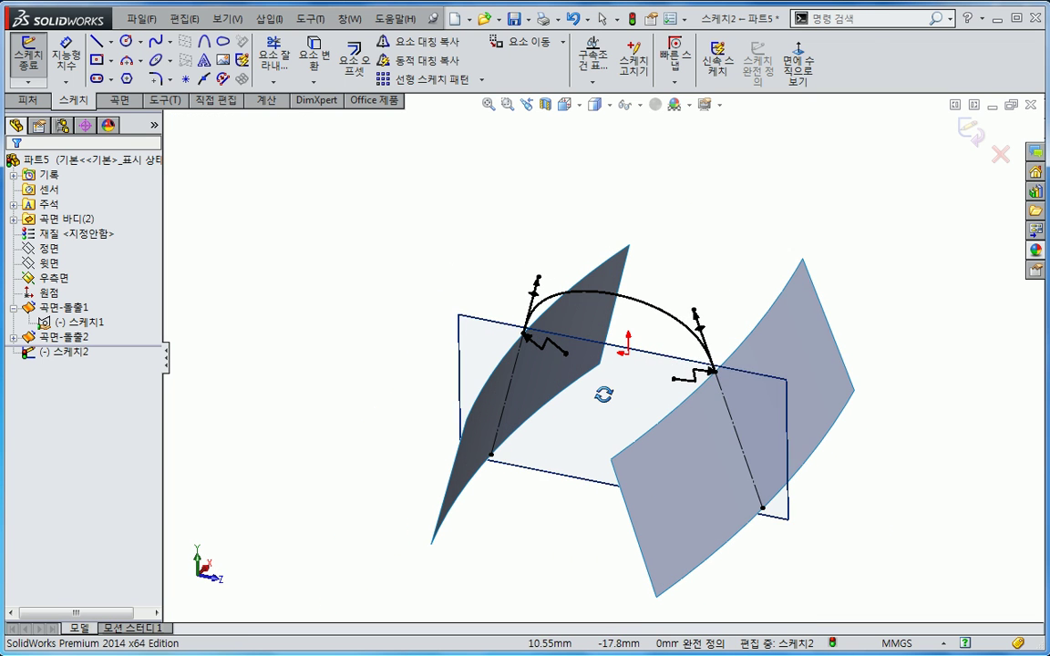
left_click_drag(696, 316, 690, 298)
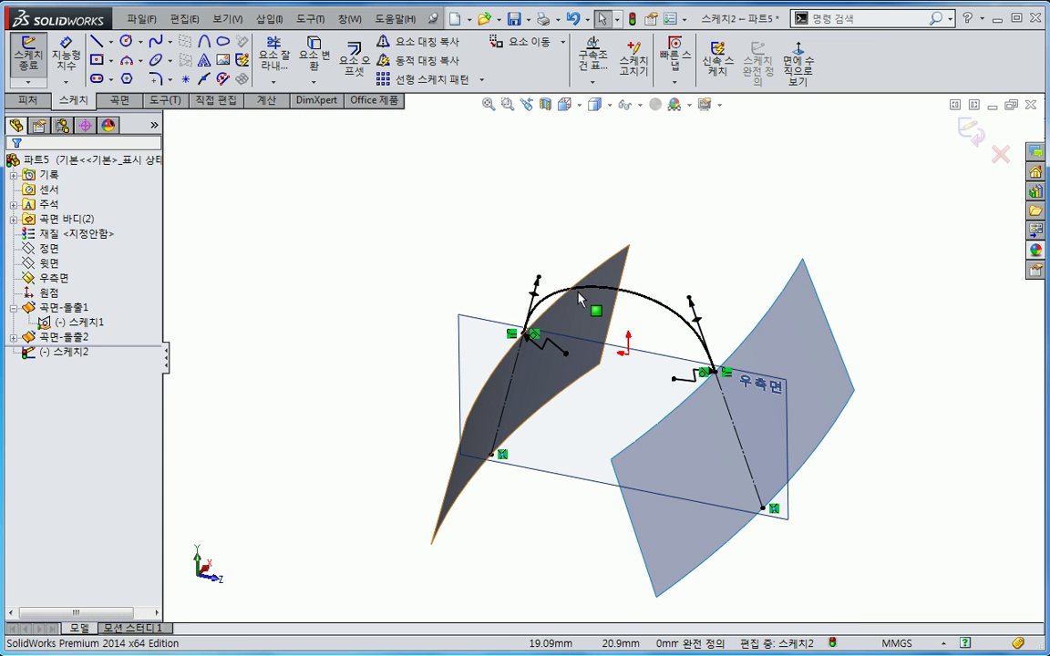
left_click_drag(540, 277, 544, 261)
Dimension the spline's tangent handle at the second extruded surface and set it to 90 mm
key("s")
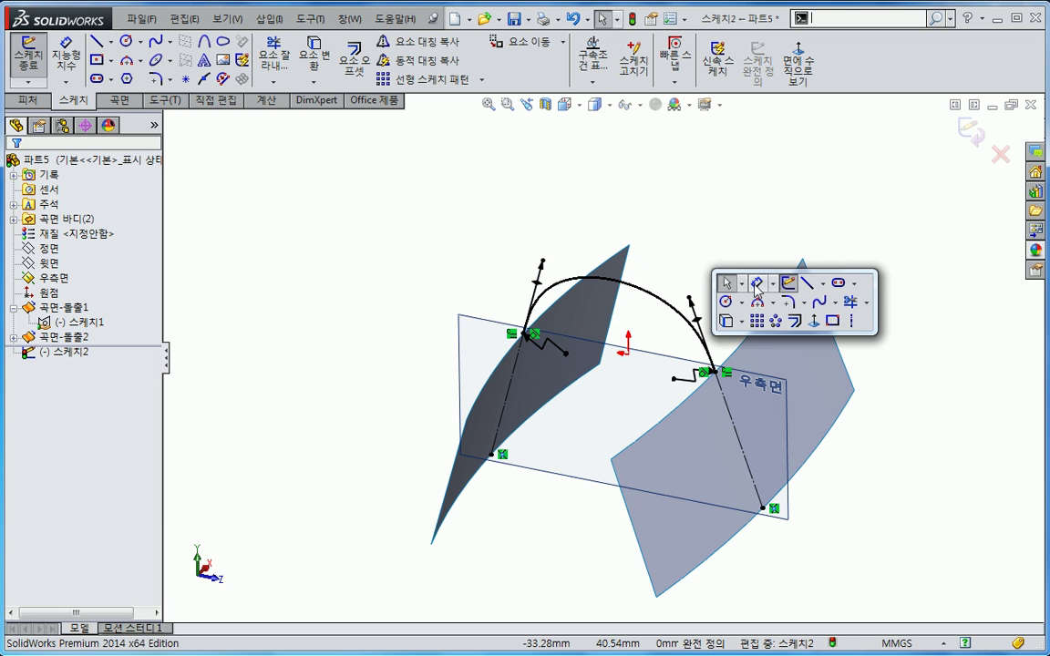
left_click(758, 284)
left_click(698, 307)
left_click(802, 342)
type("920")
key("BackSpace")
key("BackSpace")
type("0")
key("Return")
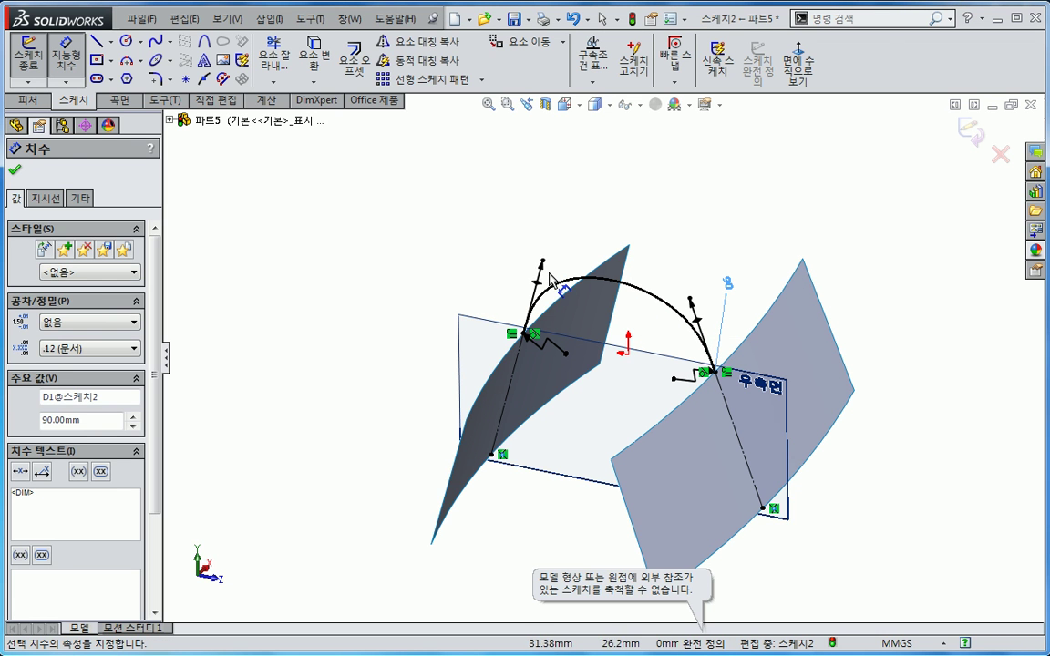
Dimension the spline's tangent handle at the first extruded surface and set it to 100 mm
left_click(544, 265)
left_click(521, 261)
type("100")
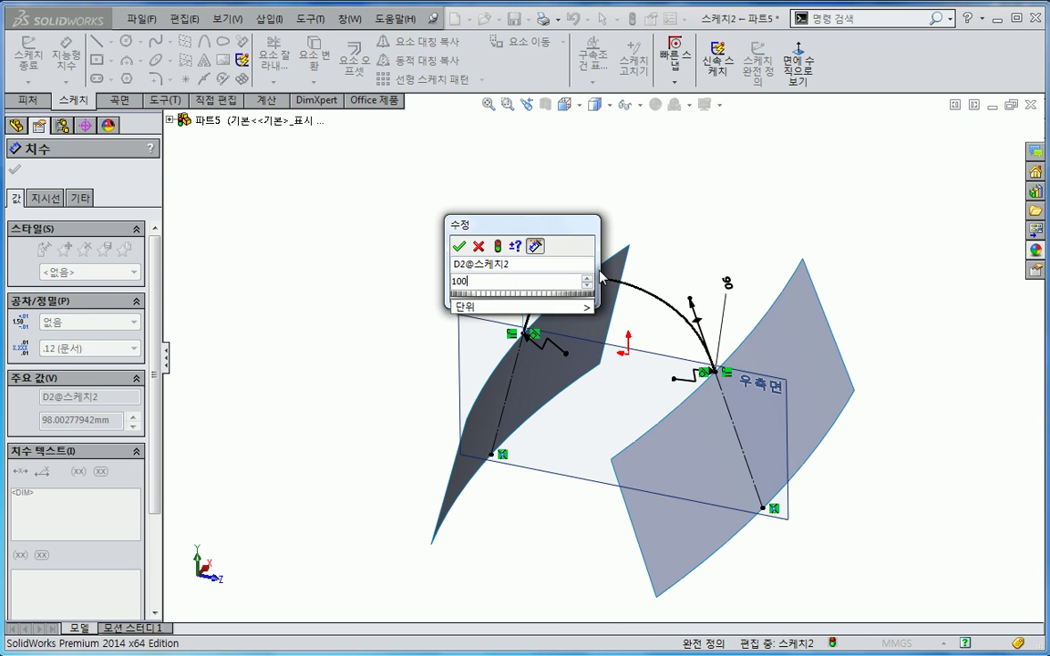
key("Return")
key("Escape")
Inspect the bridging spline from both sides and exit its sketch
mouse_move(541, 374)
middle_mouse_down()
mouse_move(481, 369)
mouse_move(673, 345)
mouse_move(581, 428)
mouse_move(642, 428)
mouse_move(621, 436)
mouse_move(729, 464)
middle_mouse_up()
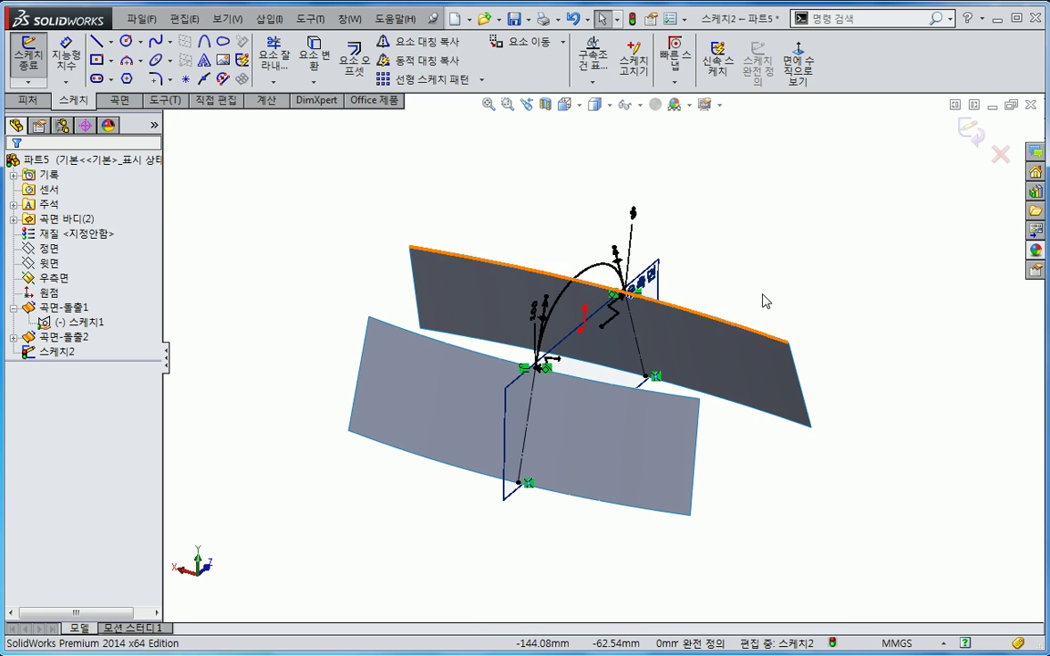
left_click(117, 100)
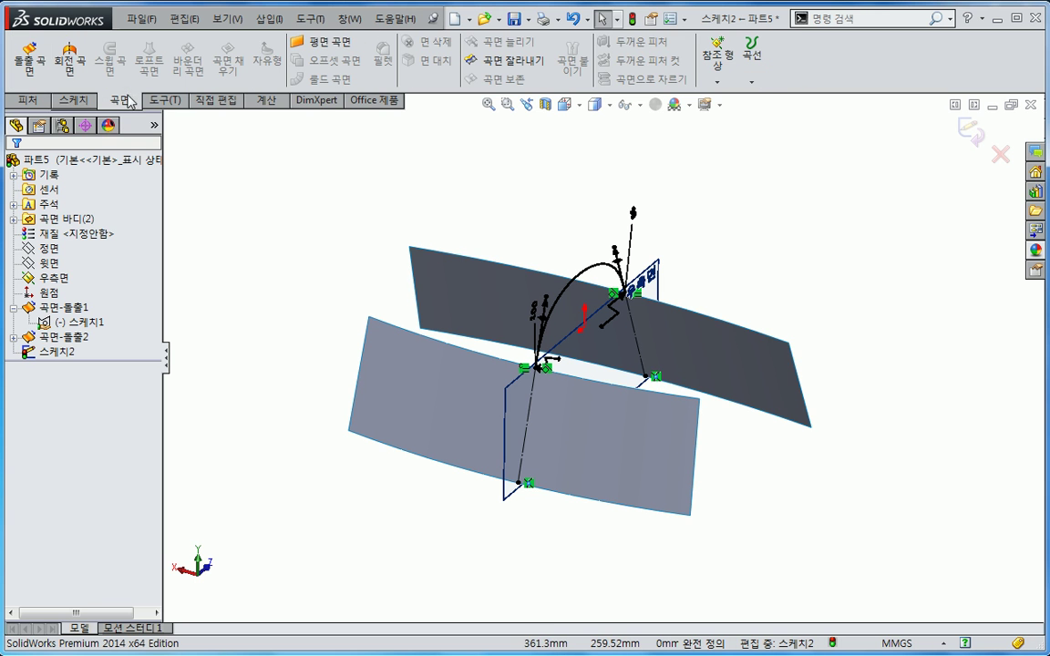
mouse_move(432, 420)
middle_mouse_down()
mouse_move(340, 422)
mouse_move(406, 422)
mouse_move(361, 418)
mouse_move(422, 389)
mouse_move(316, 402)
mouse_move(331, 380)
mouse_move(298, 386)
mouse_move(398, 440)
mouse_move(492, 510)
mouse_move(492, 529)
middle_mouse_up()
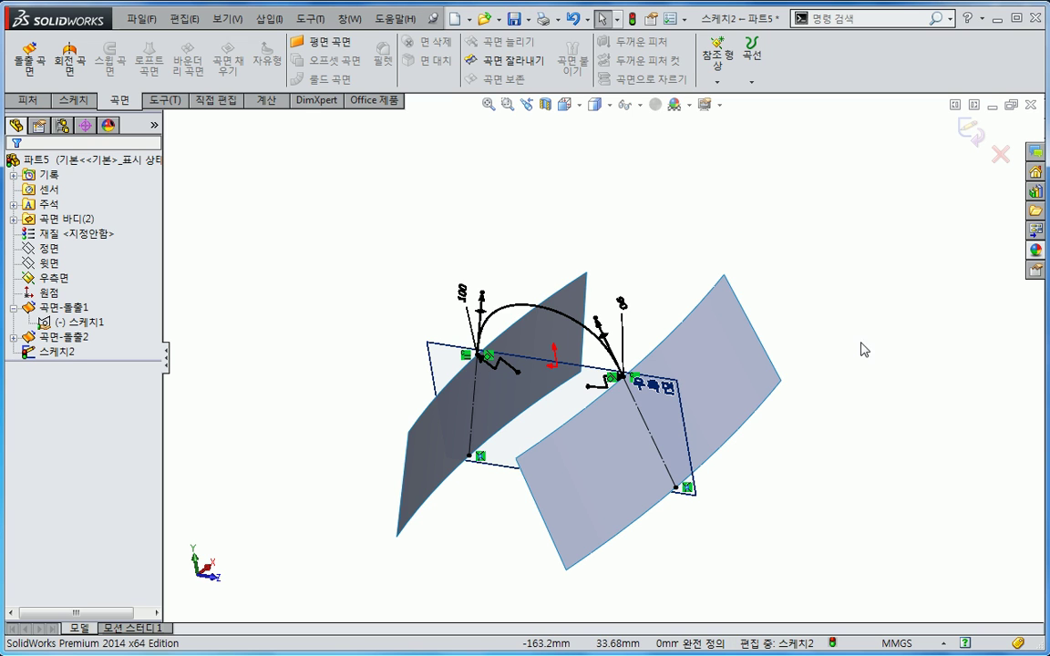
left_click(972, 131)
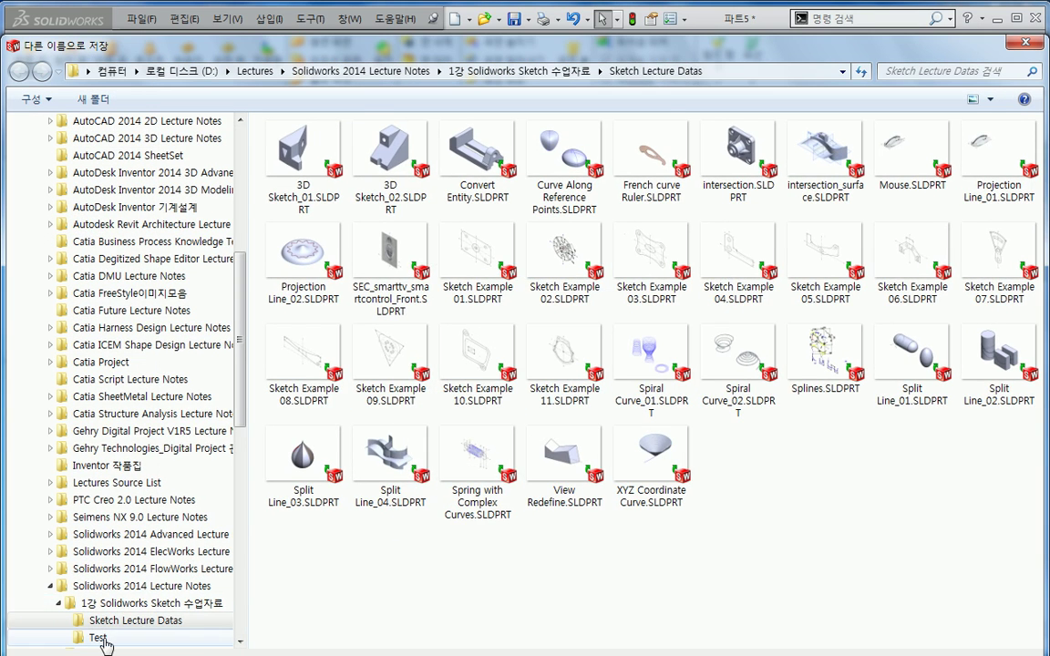
Save the part as Spline_01 in the Test folder
left_click(97, 620)
double_click(424, 34)
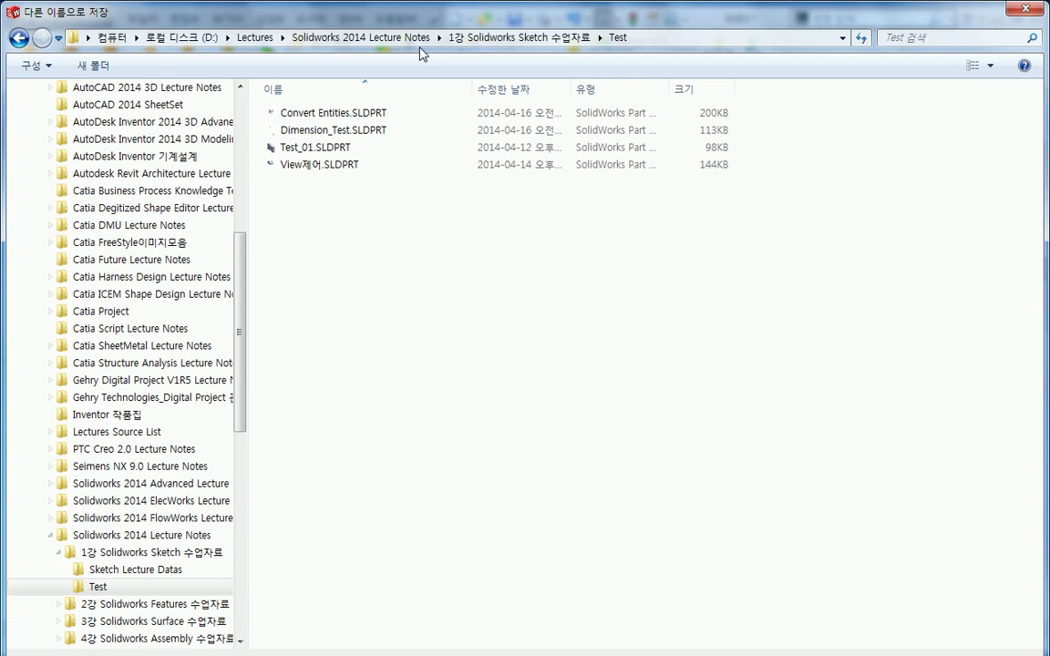
double_click(430, 18)
left_click_drag(6, 33, 446, 423)
left_click_drag(536, 438, 222, 119)
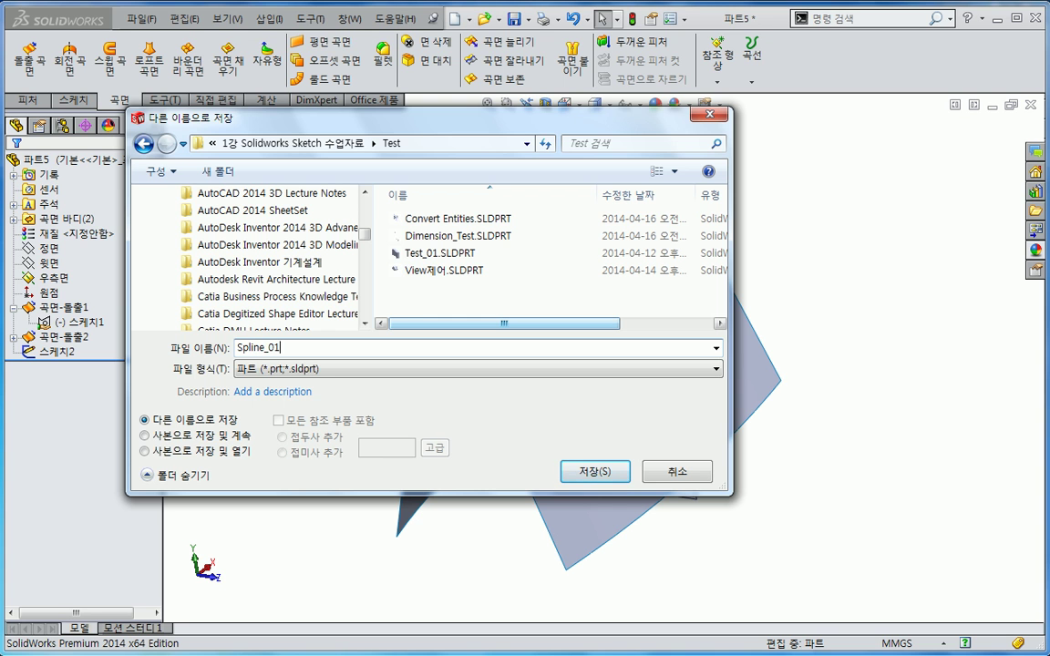
key("Return")
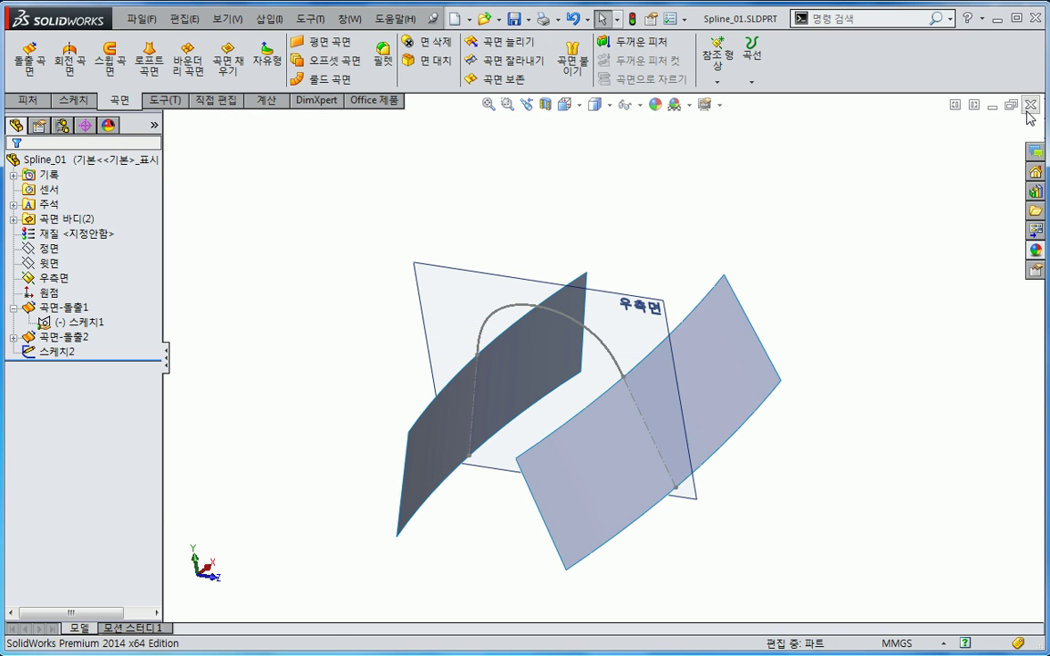
Close the Spline_01 part and the other open part, discarding the unsaved changes
left_click(1030, 105)
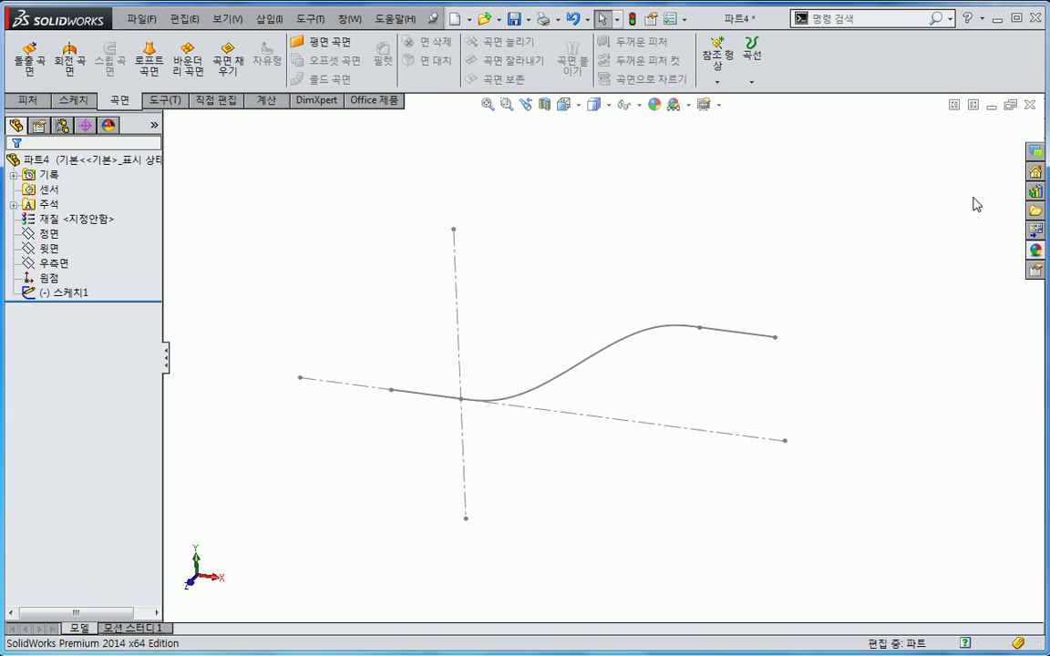
left_click(1030, 105)
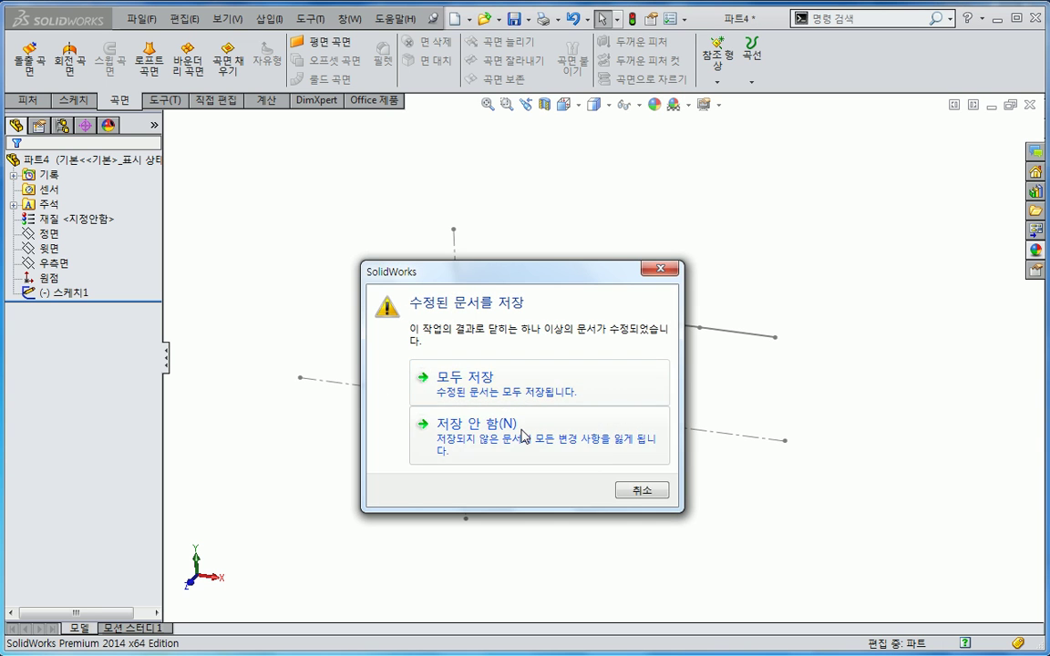
left_click(469, 401)
Create a new part from the Part_MM template and start a sketch on the Front Plane
left_click(139, 19)
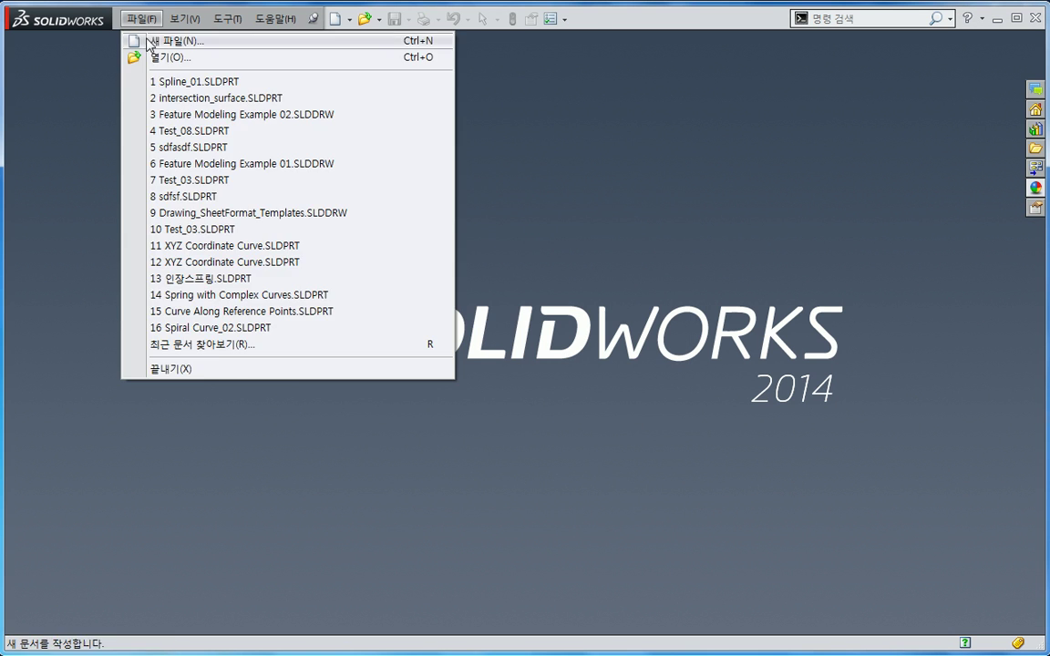
left_click(164, 40)
left_click(377, 262)
left_click(568, 493)
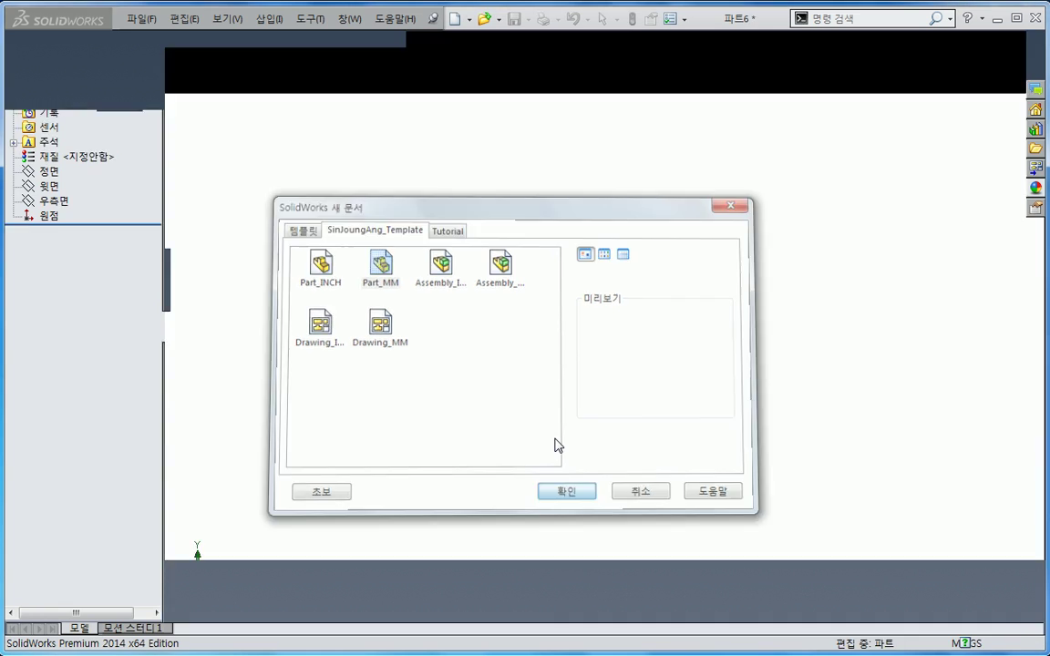
right_click(48, 234)
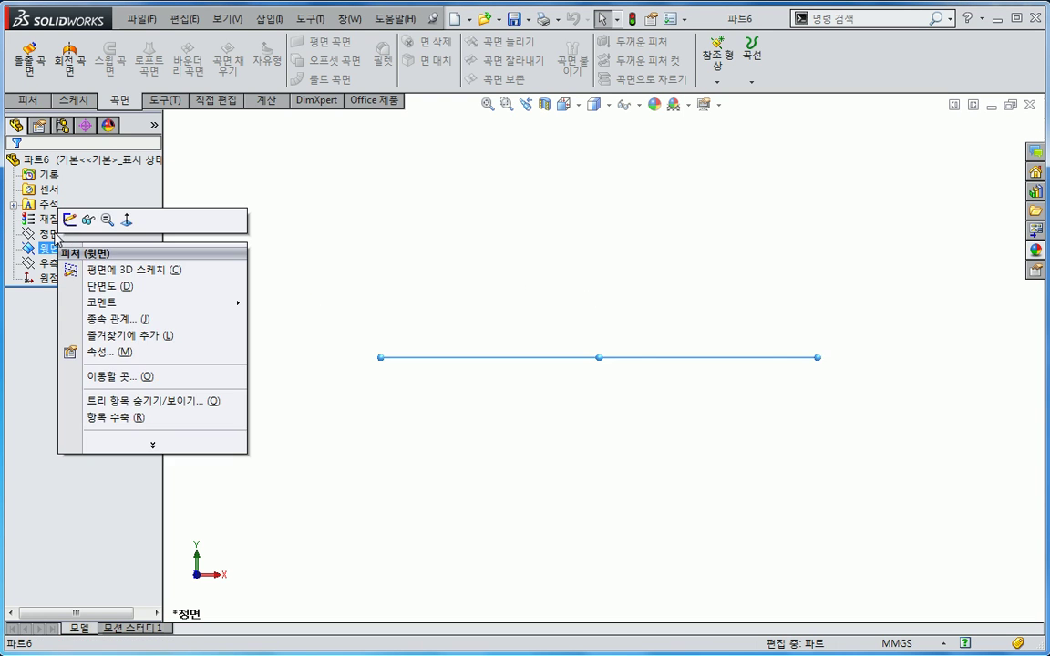
left_click(80, 217)
Sketch one horizontal and one vertical centerline crossing at the origin
middle_click_drag(581, 389, 438, 426, "ctrl")
key("s")
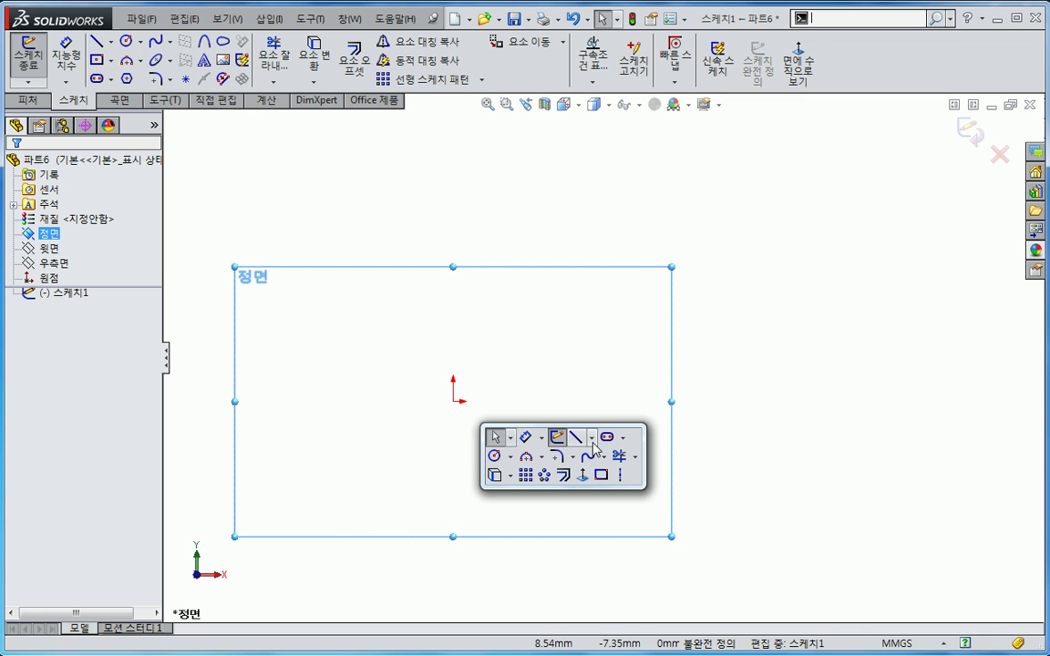
left_click(577, 439)
left_click_drag(383, 402, 788, 401)
left_click_drag(453, 217, 453, 524)
key("Escape")
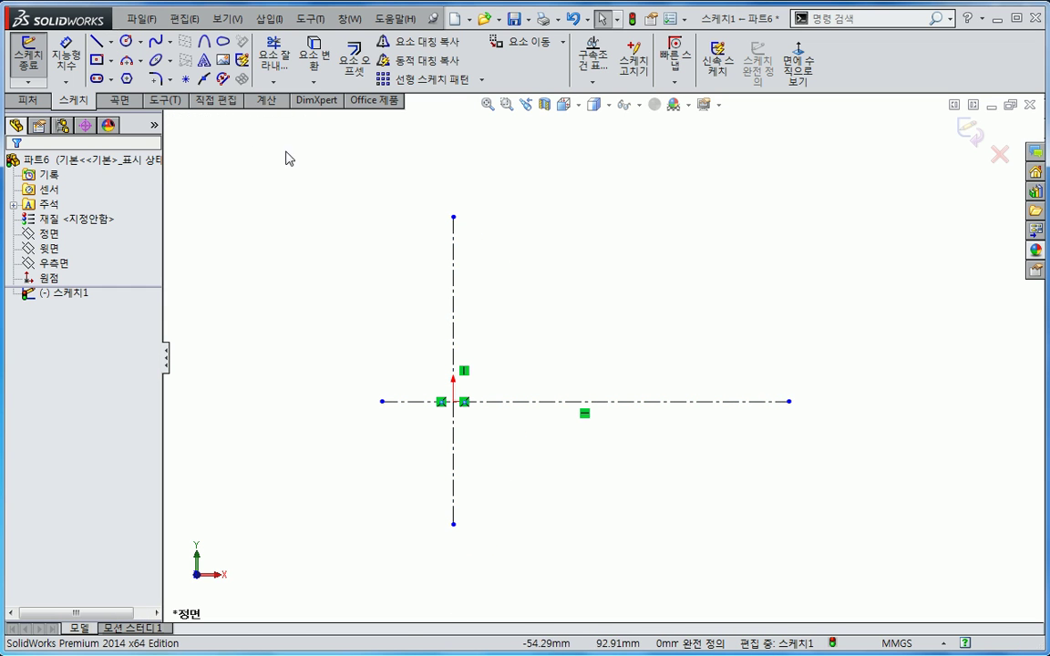
Draw a style spline with four control vertices in a zigzag, from the origin to about X 127, Y 53 mm
left_click(170, 42)
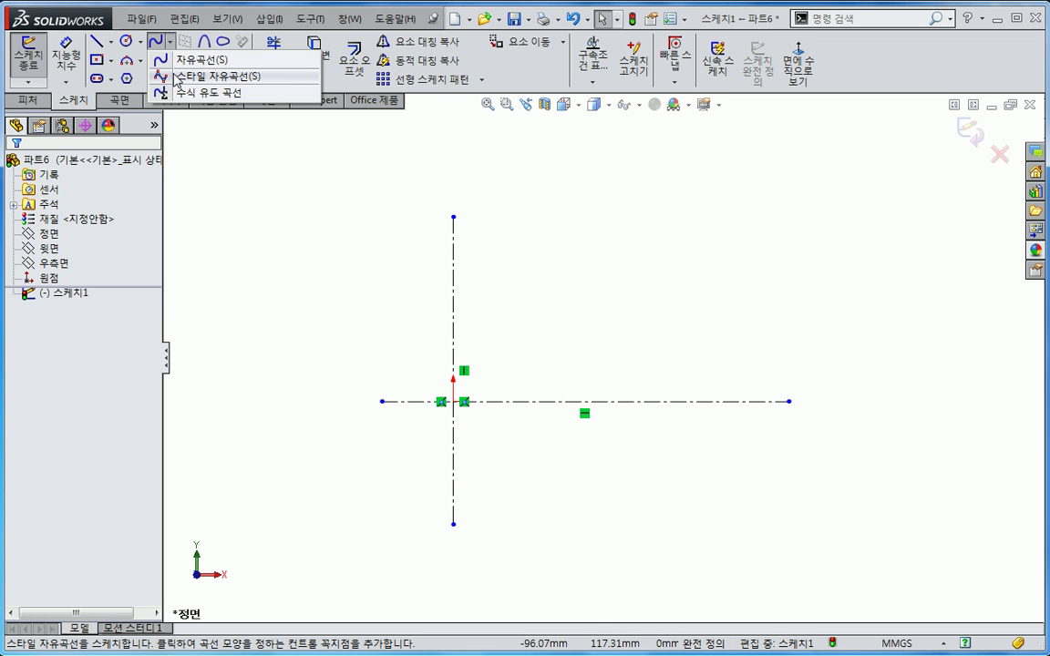
left_click(176, 79)
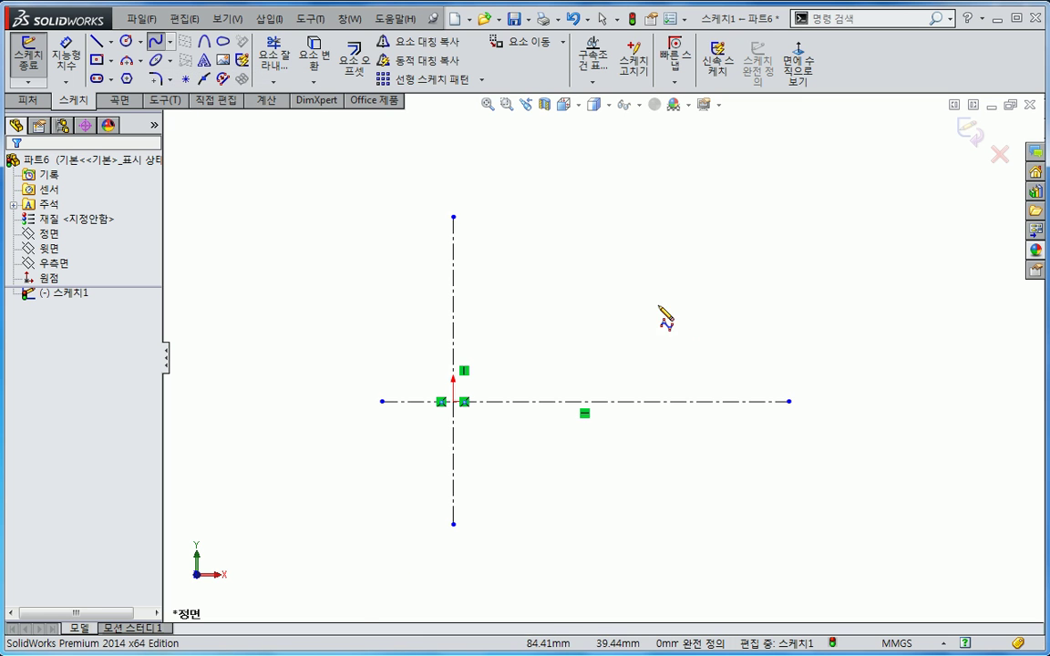
scroll(674, 306, "down", 2)
left_click(363, 451)
left_click(497, 261)
left_click(646, 450)
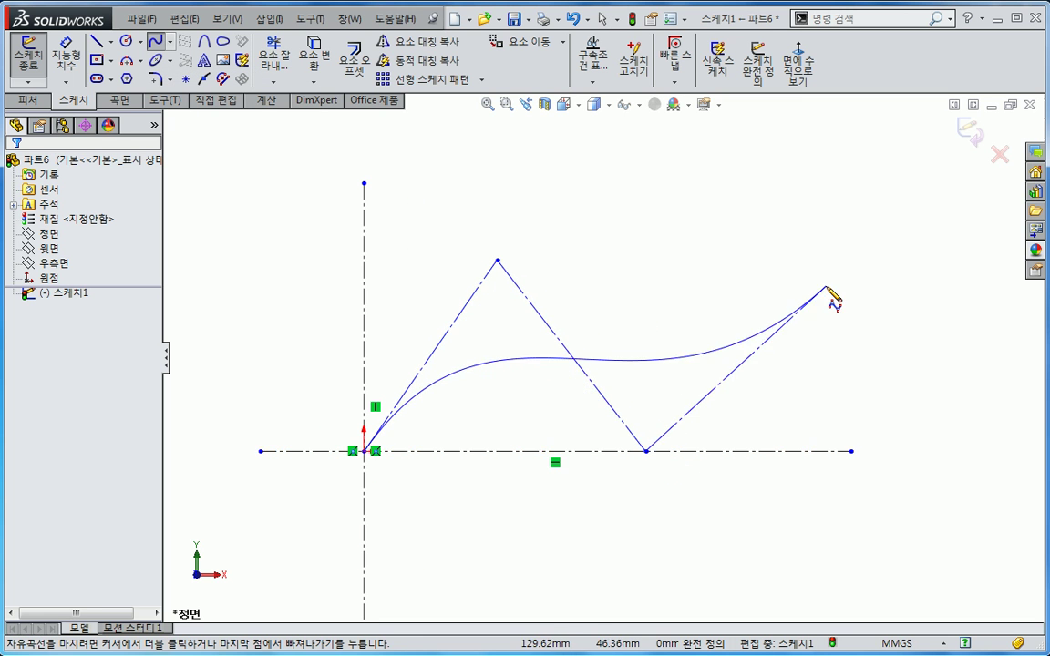
left_click(816, 260)
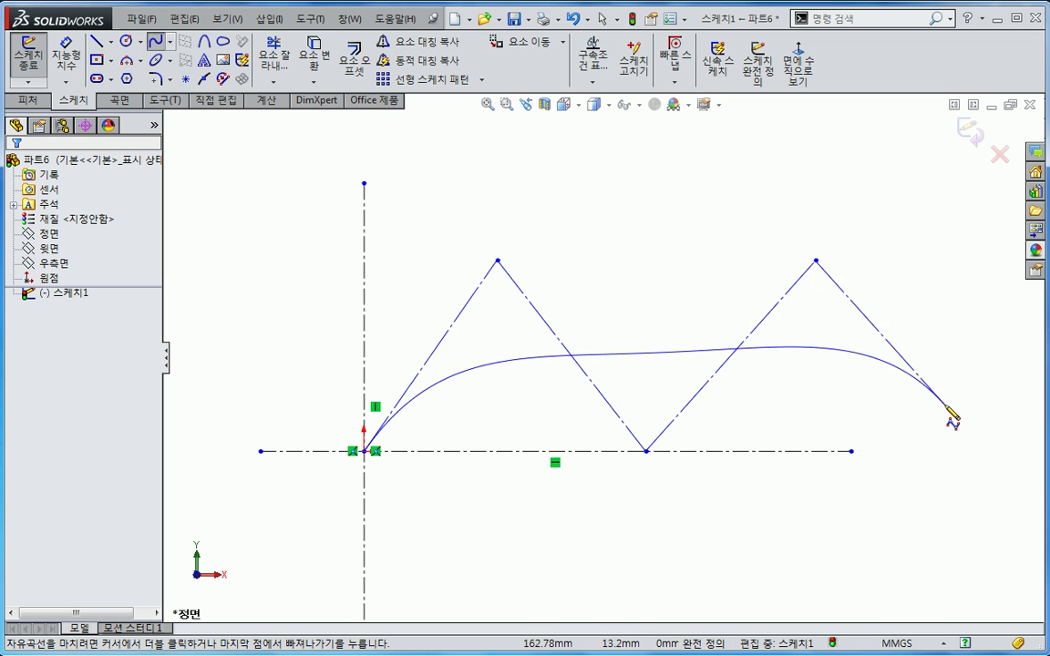
key("Escape")
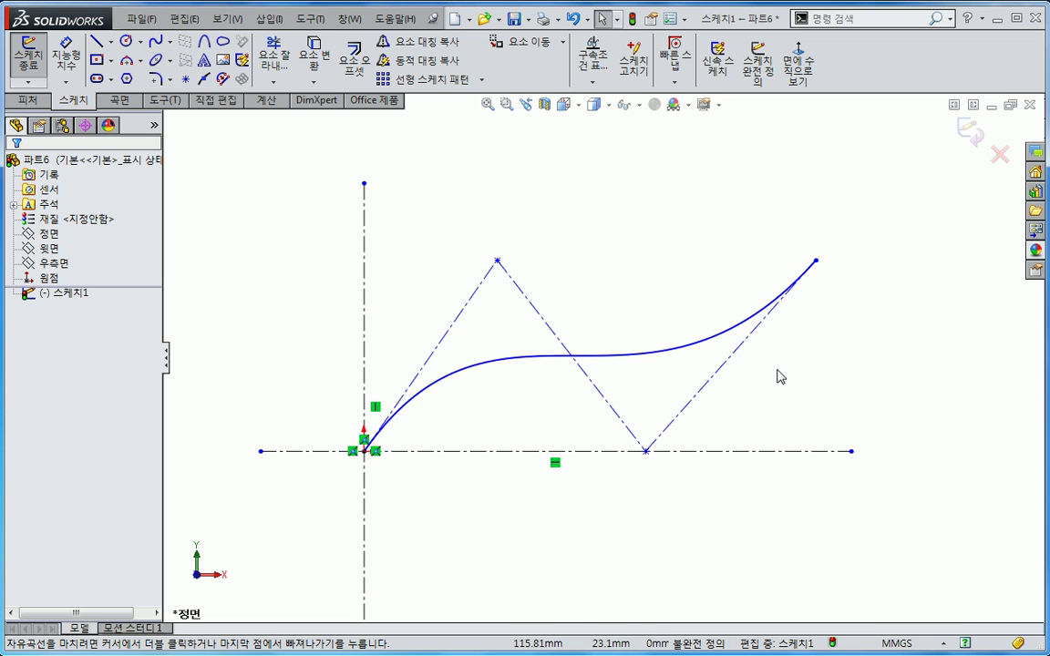
Draw a regular five-point spline above the style spline for comparison, then delete it
middle_click_drag(782, 362, 794, 335, "ctrl")
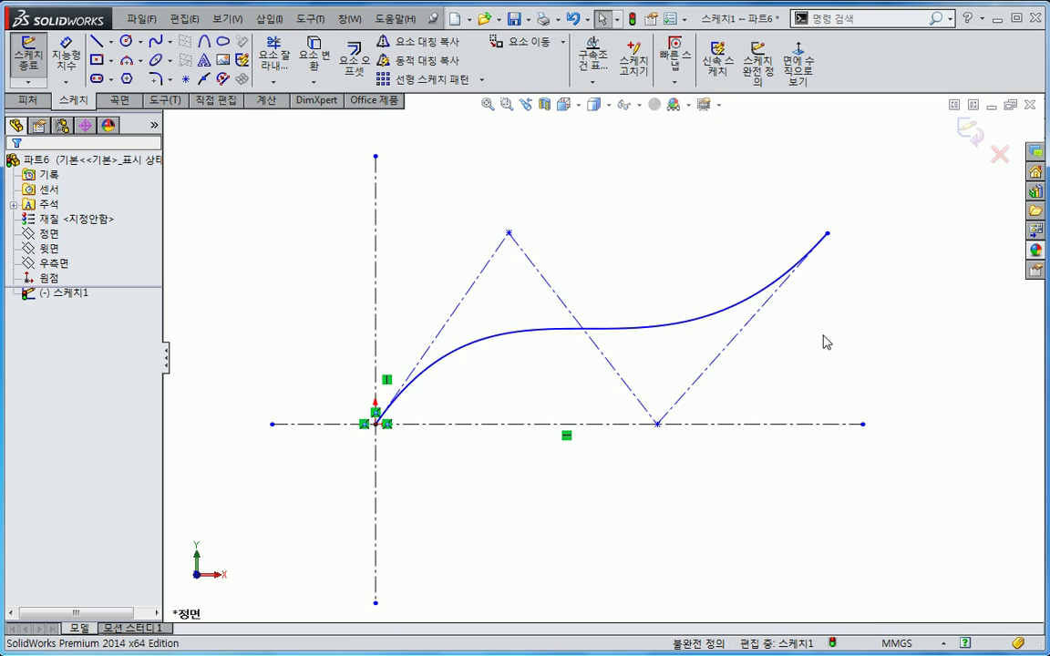
left_click(169, 43)
left_click(173, 62)
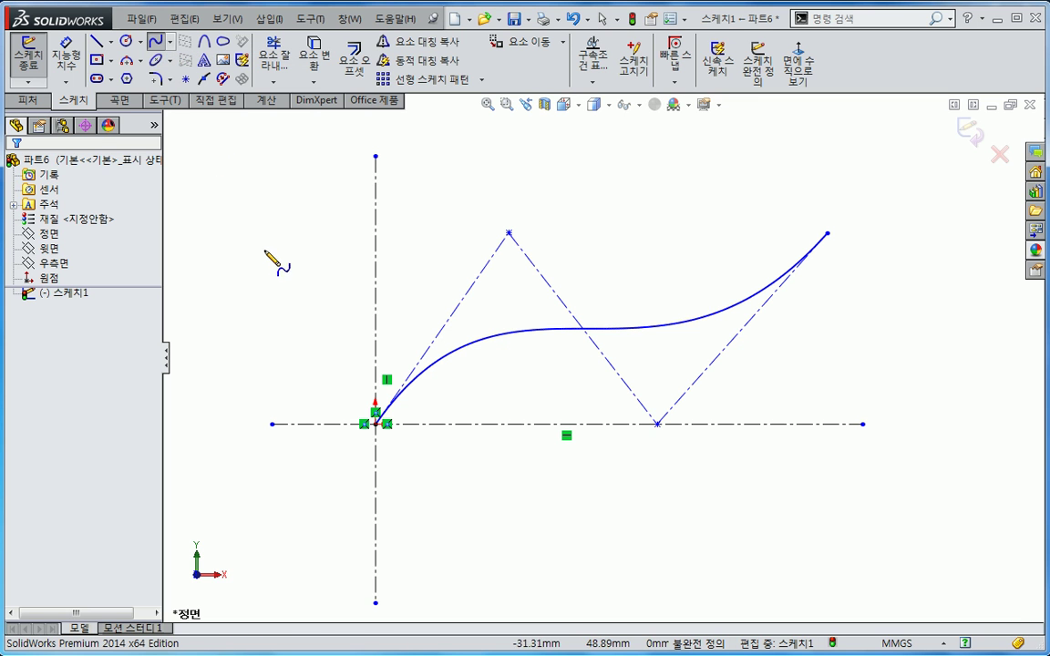
left_click(252, 253)
left_click(291, 204)
left_click(325, 239)
left_click(417, 212)
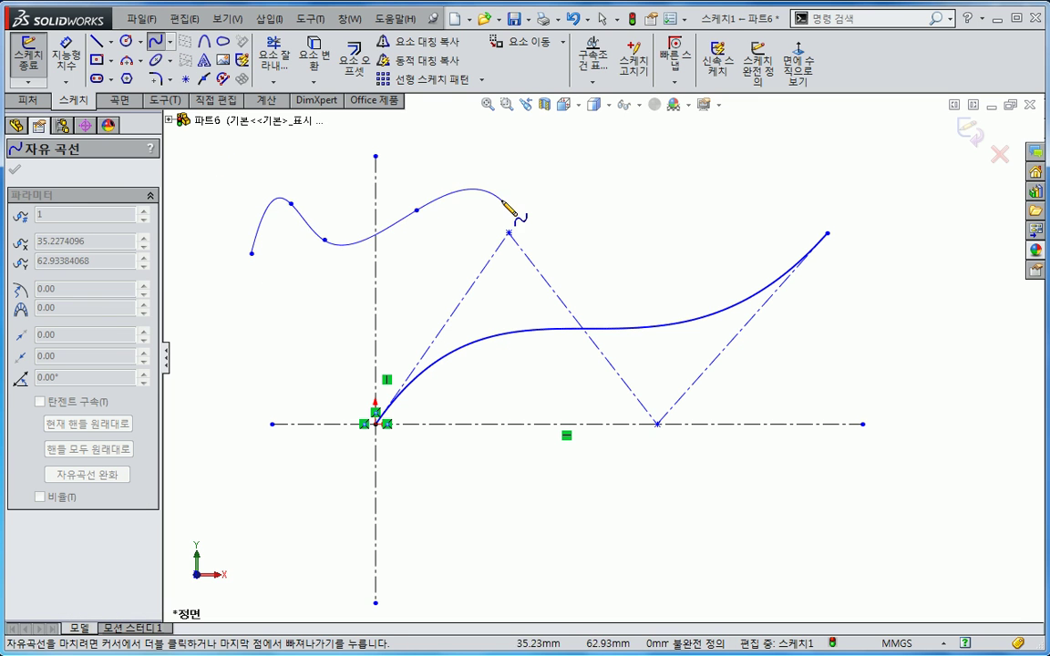
double_click(502, 199)
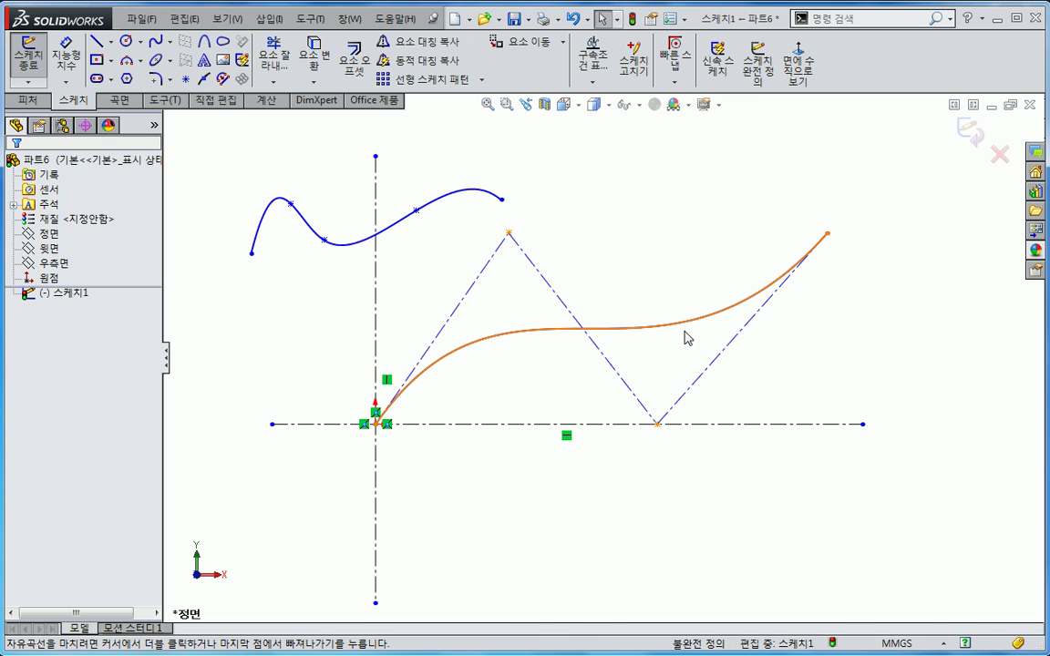
left_click(445, 199)
key("Delete")
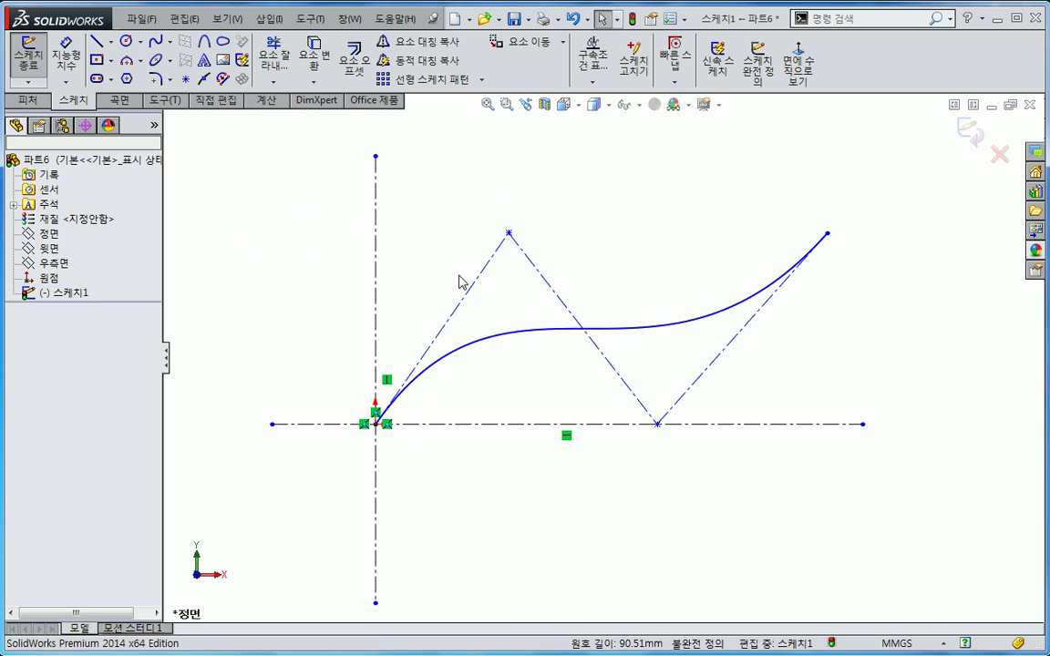
Display the curvature combs on the style spline
middle_click_drag(619, 269, 581, 258, "ctrl")
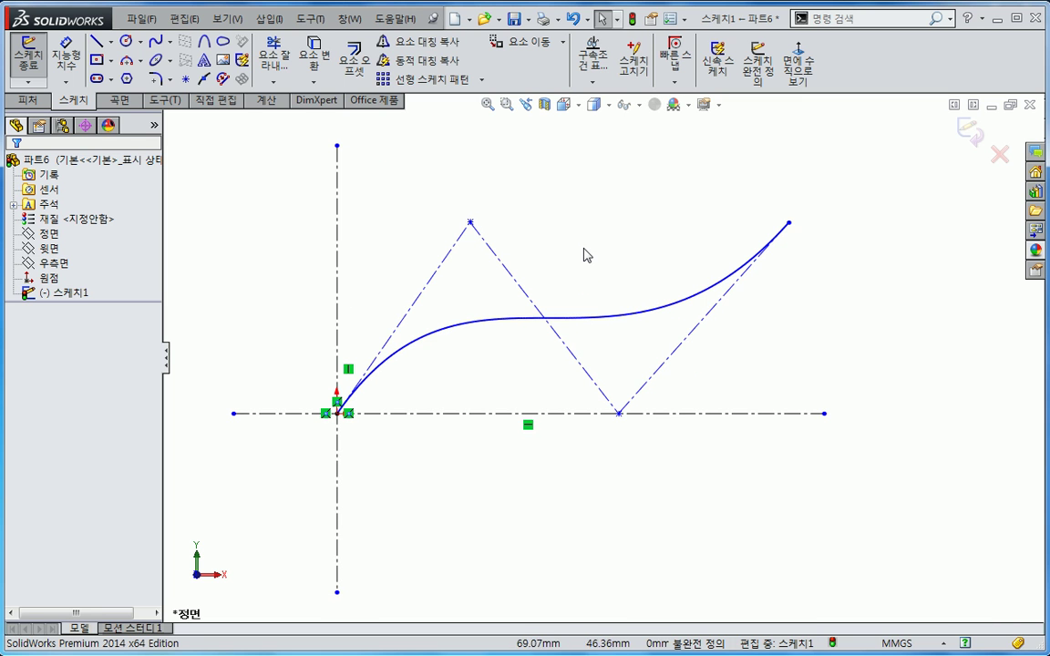
right_click(632, 315)
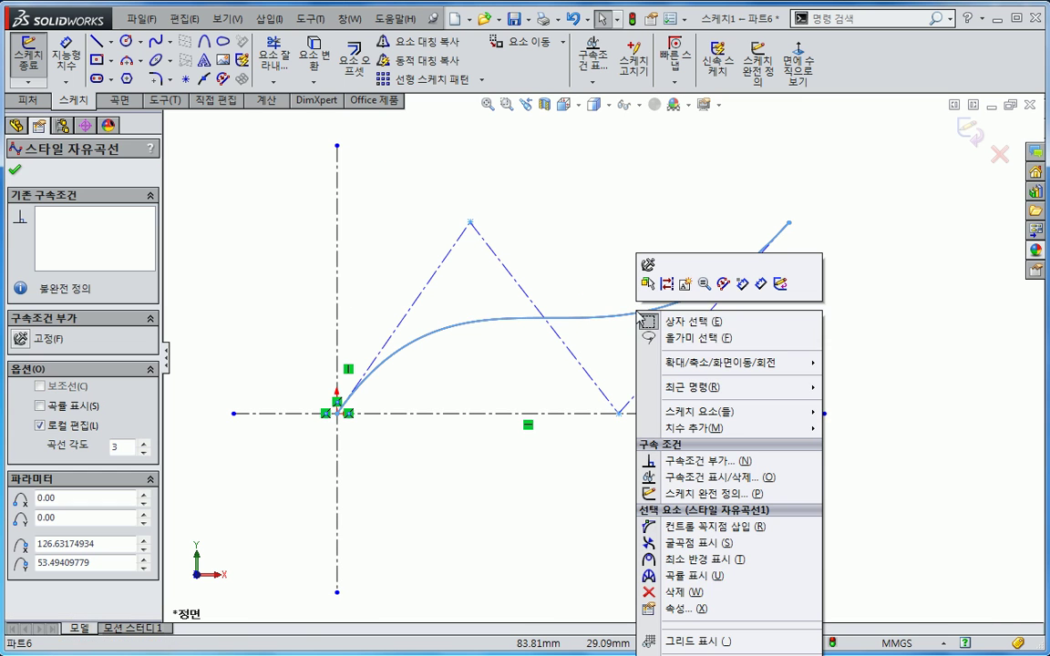
left_click(697, 570)
left_click(541, 488)
Reshape the style spline by moving its two middle control vertices and its free endpoint to about X 107.5, Y 54.9 mm
left_click_drag(621, 418, 605, 405)
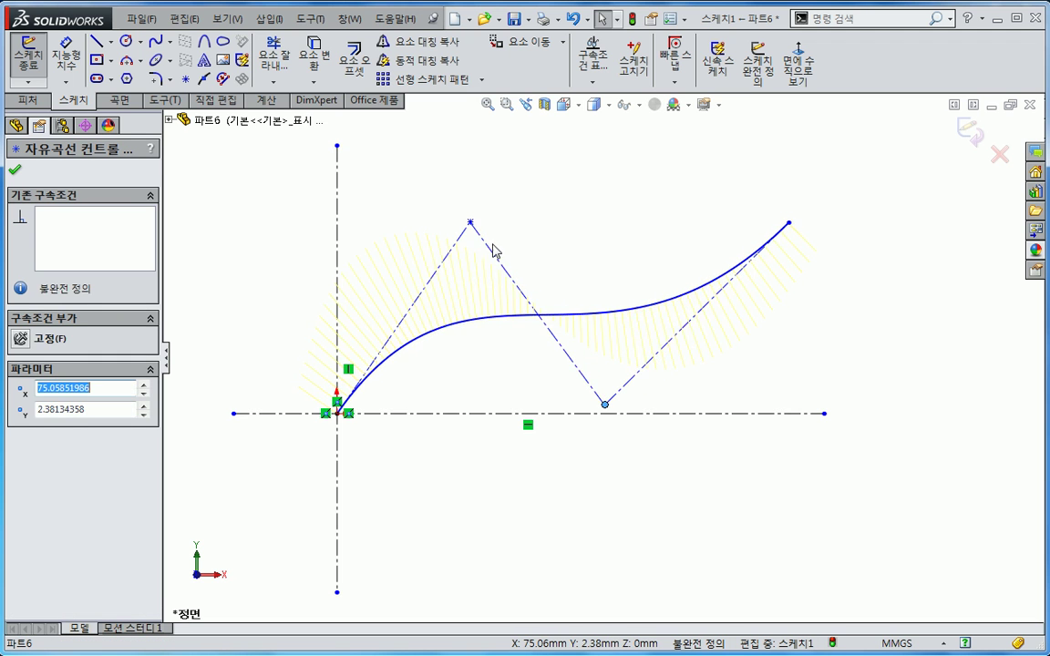
left_click_drag(470, 225, 426, 205)
left_click_drag(604, 404, 619, 381)
left_click_drag(789, 222, 720, 217)
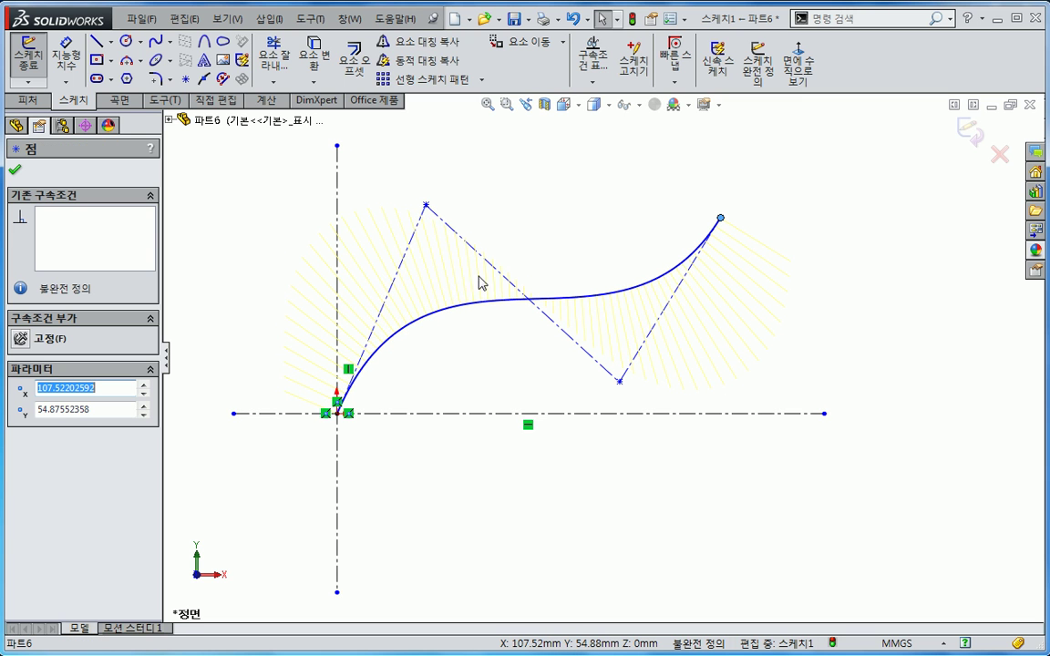
Dimension the style spline's first middle control vertex 60 mm above the horizontal centerline
left_click(525, 364)
key("s")
left_click(562, 396)
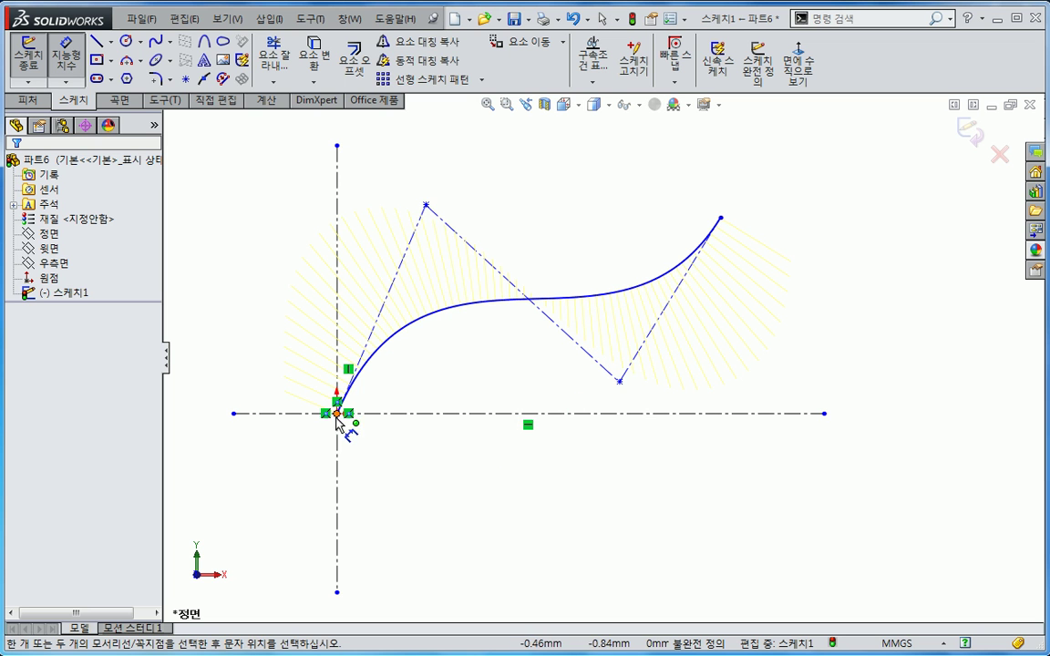
left_click(426, 206)
left_click(434, 415)
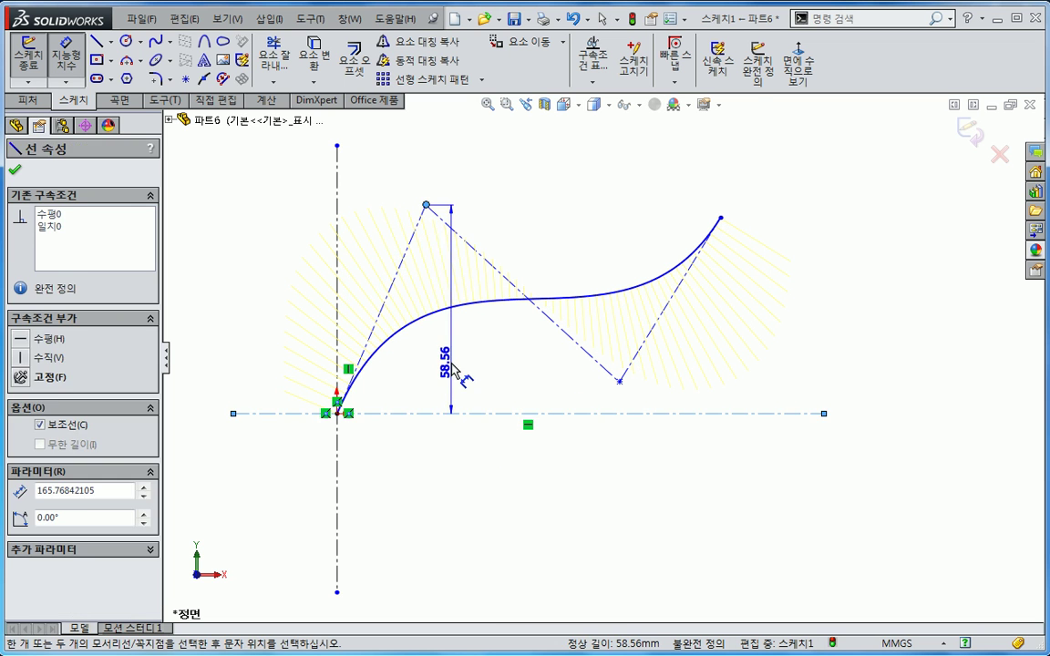
left_click(451, 373)
type("60")
key("Return")
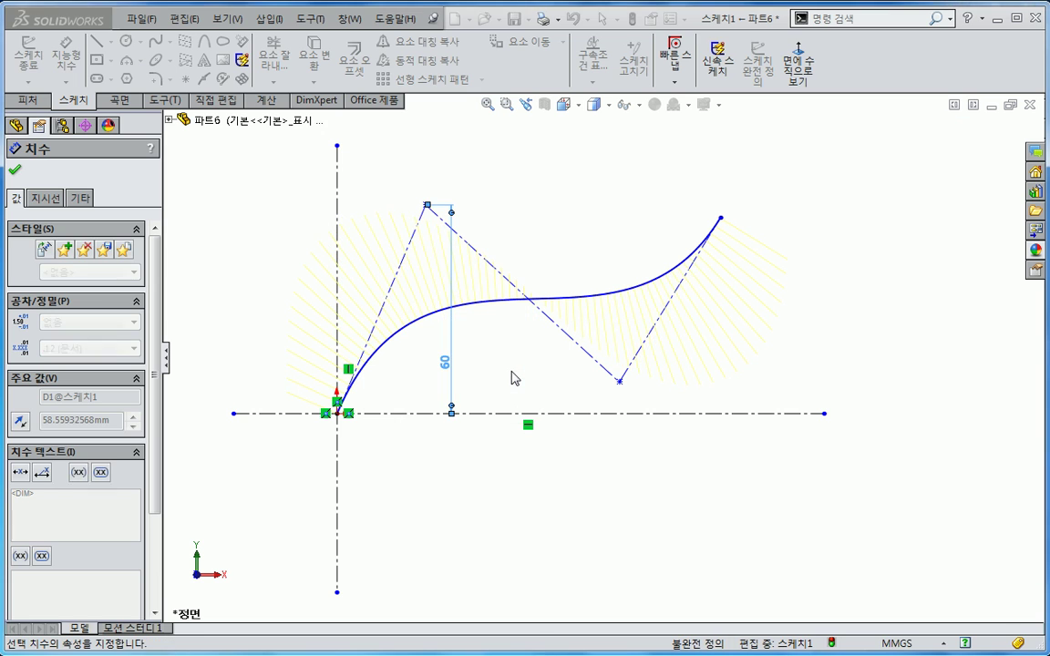
Dimension the second middle control vertex 10 mm and the free endpoint 60 mm above the horizontal centerline
left_click(619, 381)
left_click(611, 387)
type("10")
key("Return")
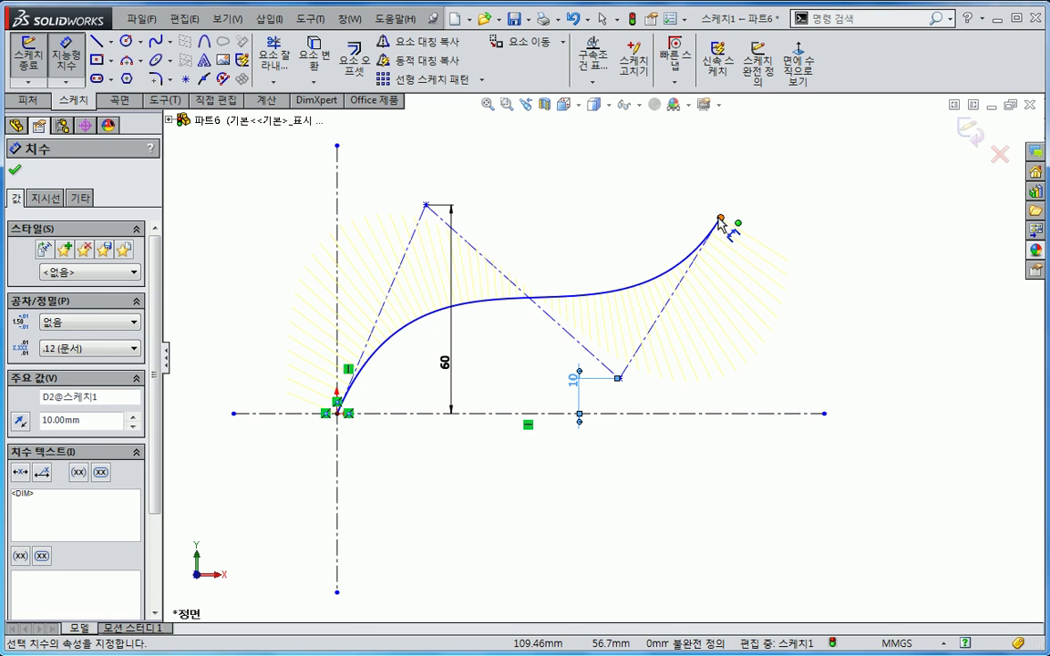
left_click(720, 220)
left_click(802, 382)
type("6")
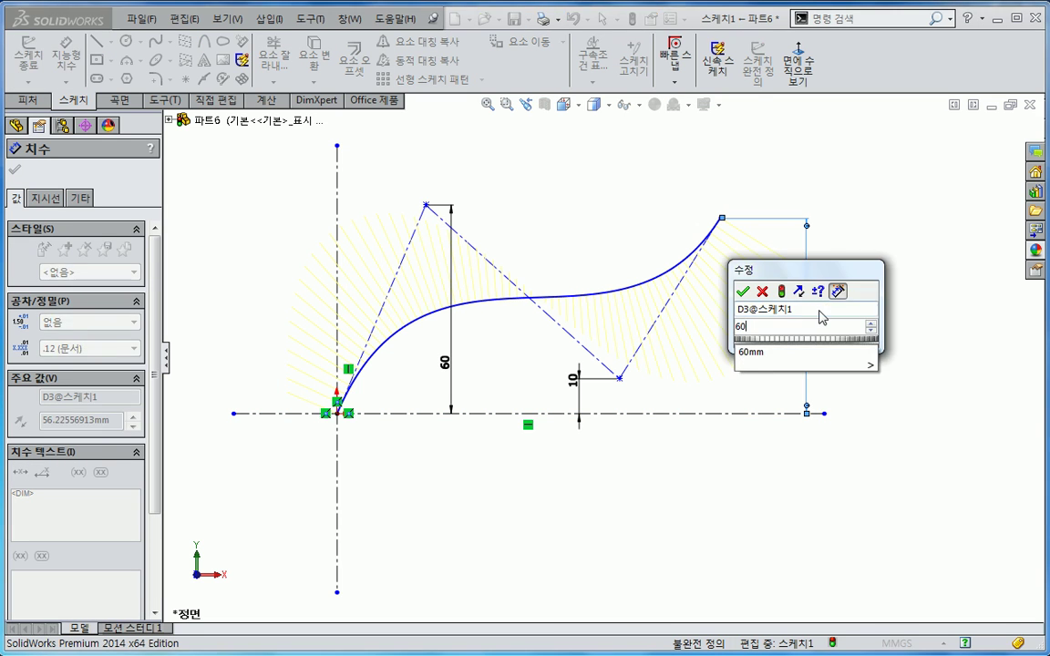
type("0")
key("Return")
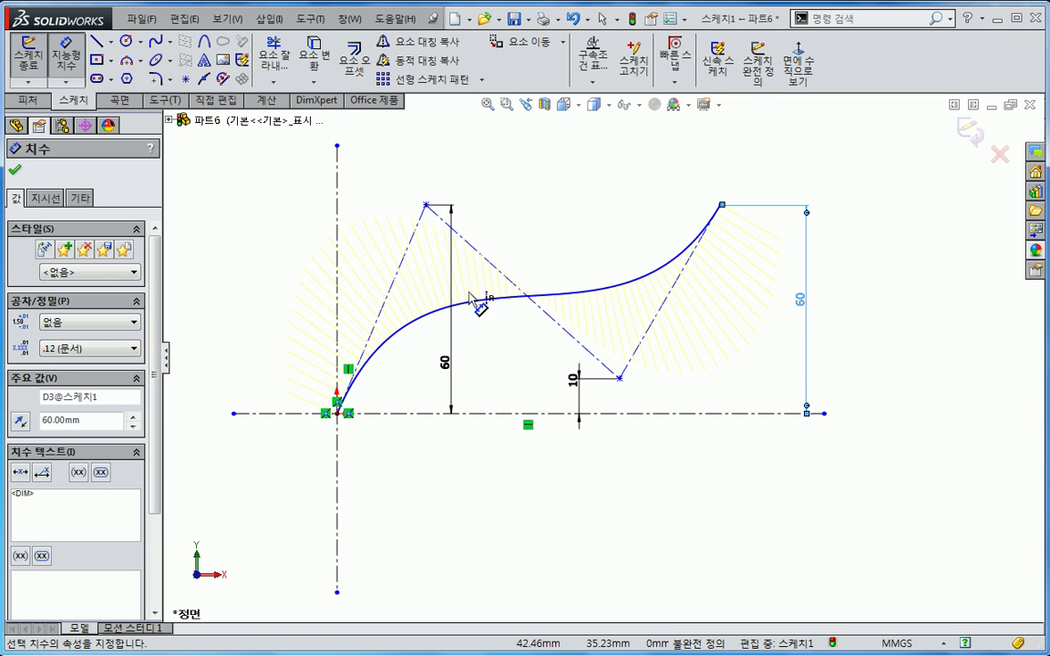
Dimension the first middle control vertex 25 mm from the vertical centerline
left_click(426, 205)
left_click(337, 213)
left_click(369, 199)
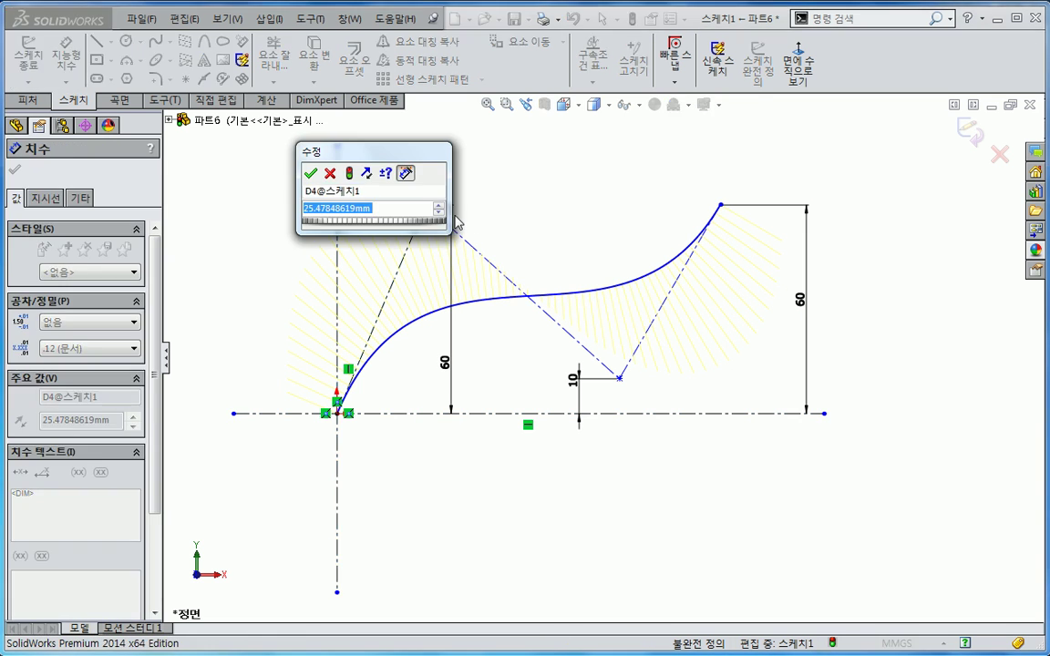
type("25")
key("Return")
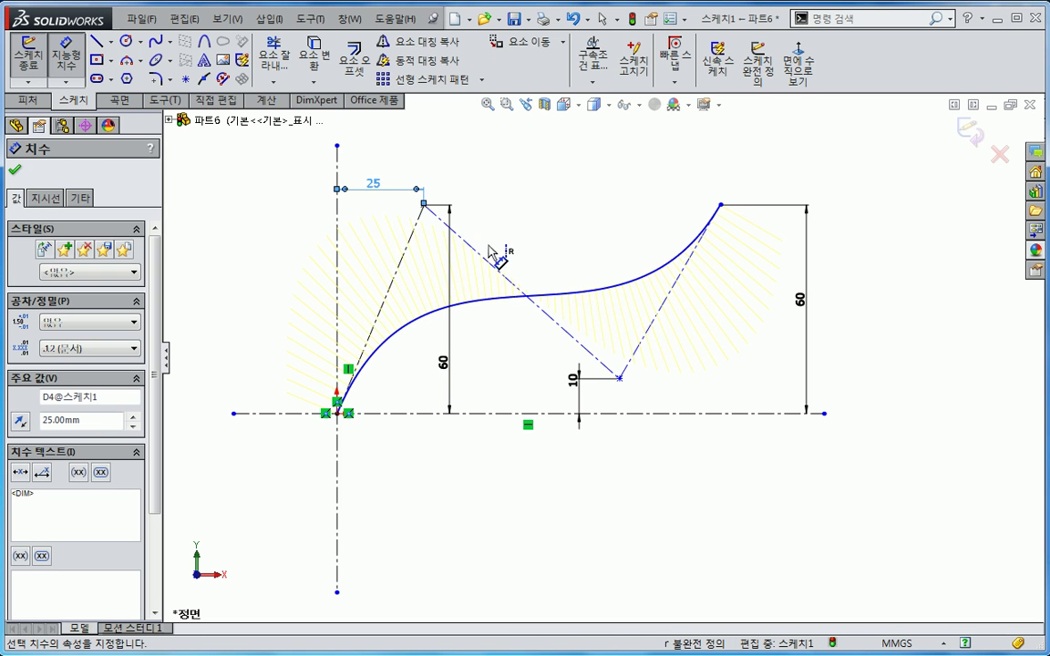
Dimension the second middle control vertex 80 mm and the free endpoint 110 mm from the vertical centerline
left_click(620, 377)
left_click(583, 251)
type("80")
key("Return")
left_click(720, 205)
left_click(556, 157)
type("110")
key("Return")
key("Escape")
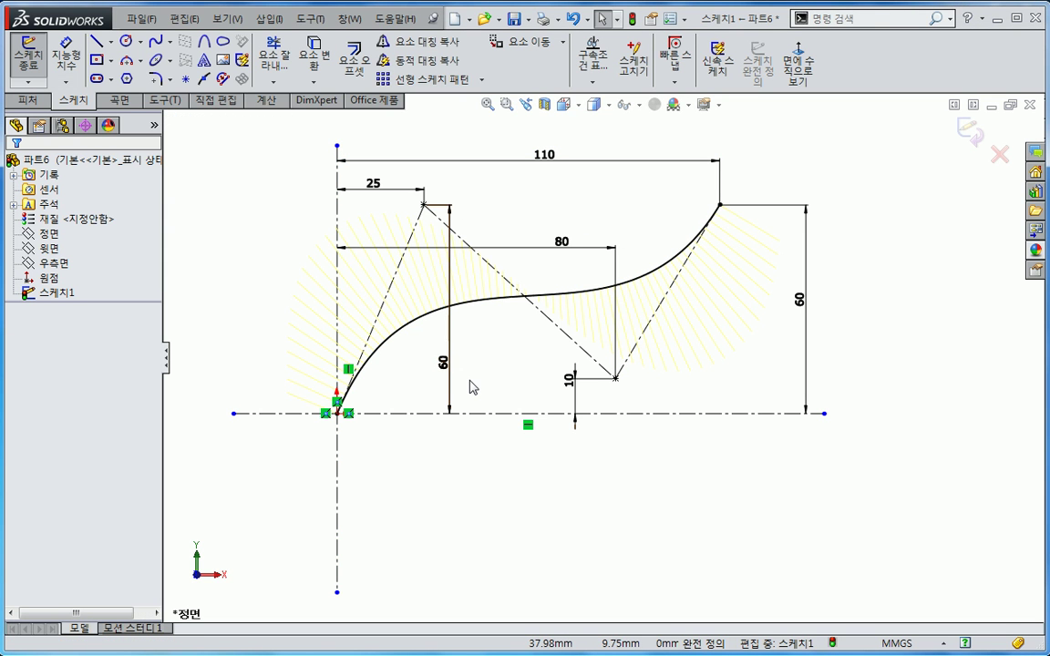
Display the minimum radius and the inflection point on the style spline
right_click(658, 273)
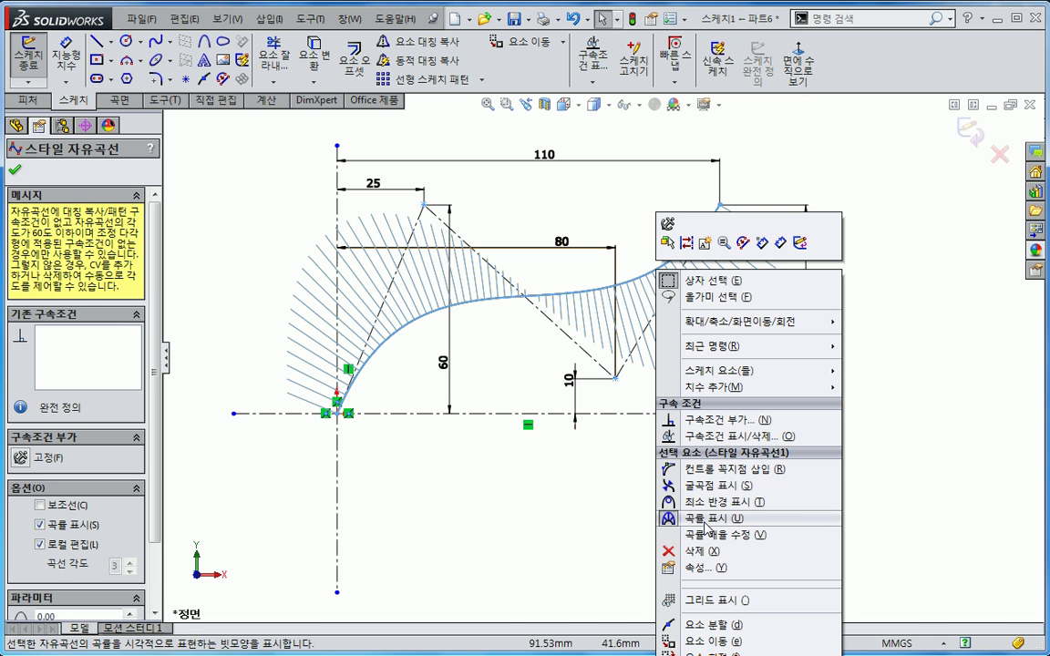
left_click(677, 501)
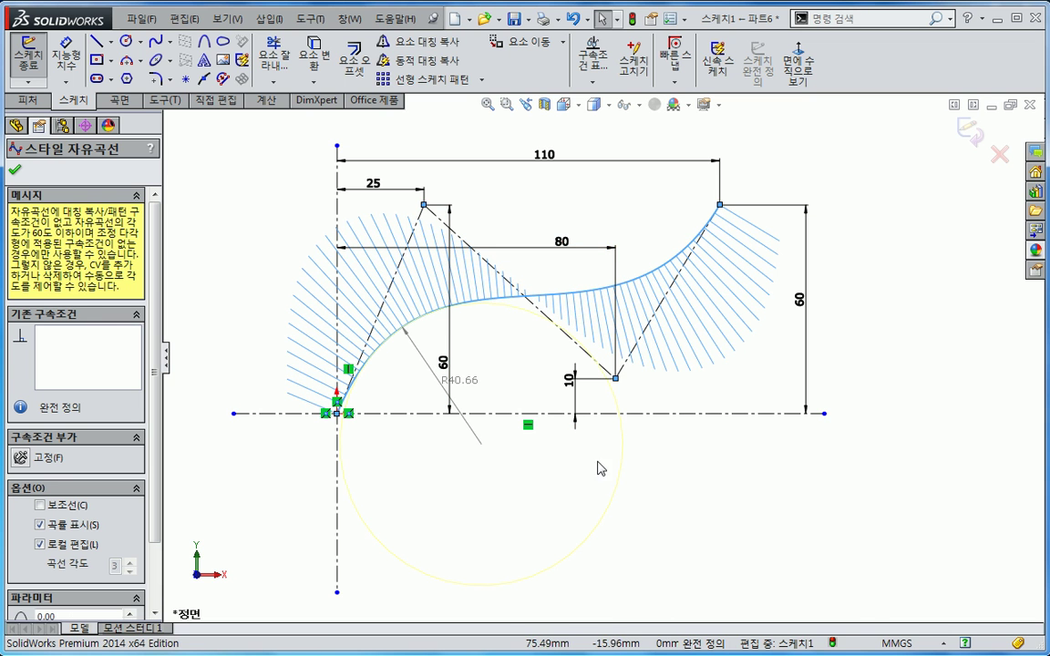
right_click(631, 289)
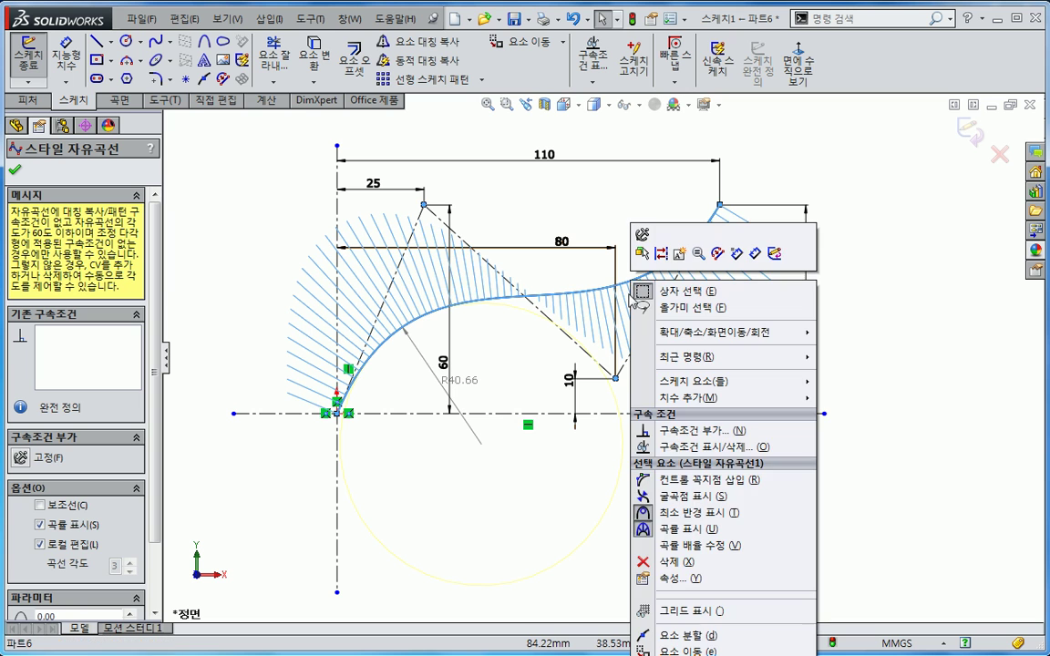
left_click(681, 497)
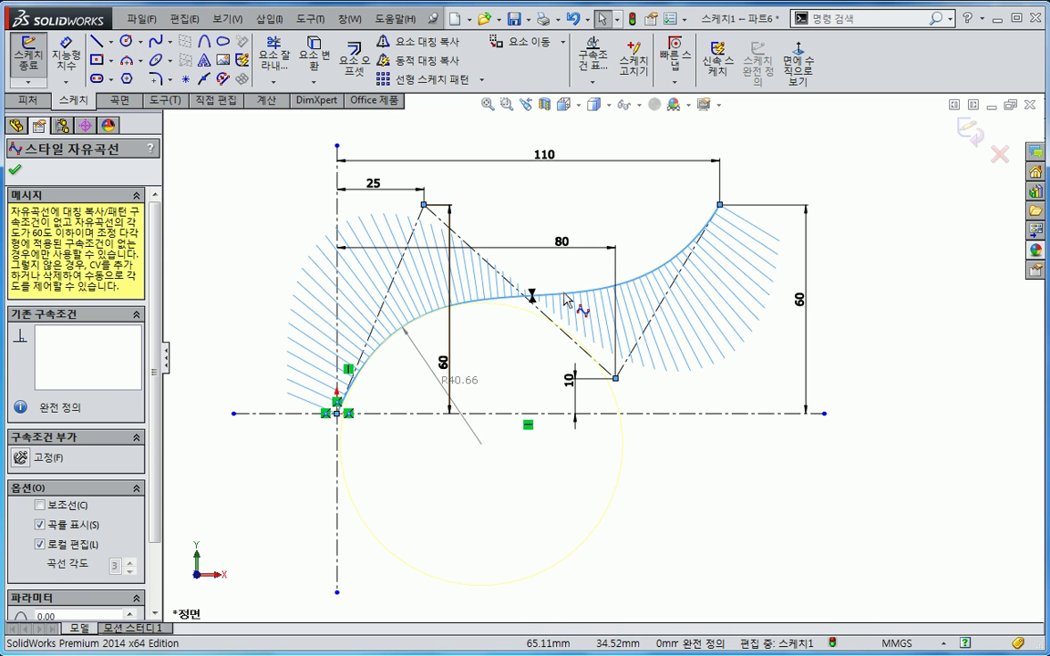
Insert a control vertex on the control polygon's last leg and move it to about X 102.4, Y 26.5 mm
right_click(654, 275)
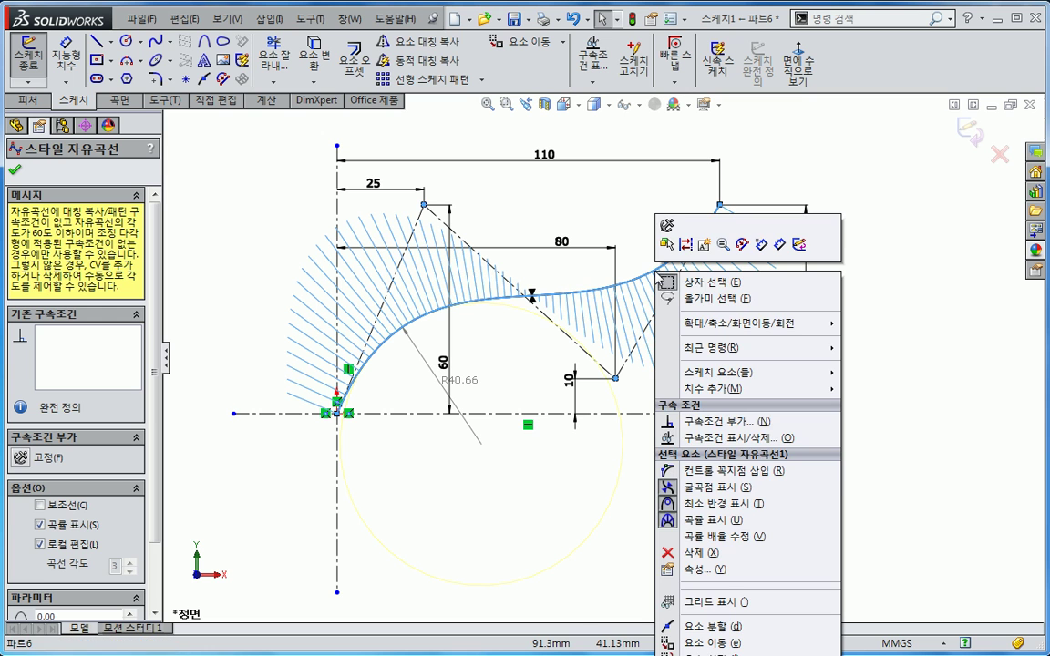
left_click(717, 472)
key("Escape")
left_click(646, 282)
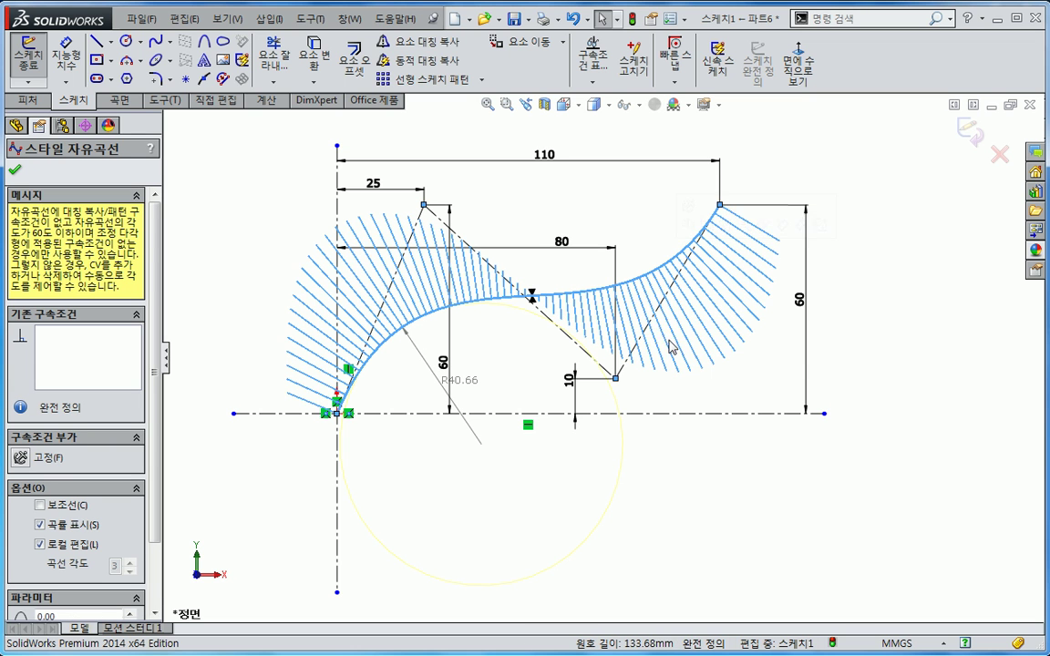
right_click(668, 272)
left_click(684, 427)
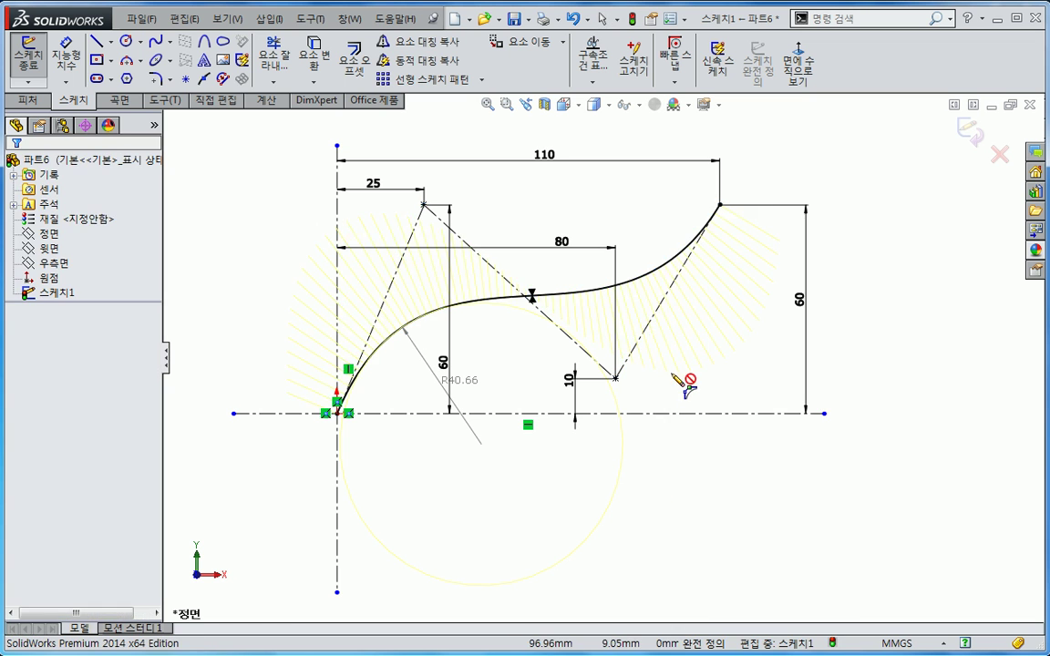
left_click(658, 312)
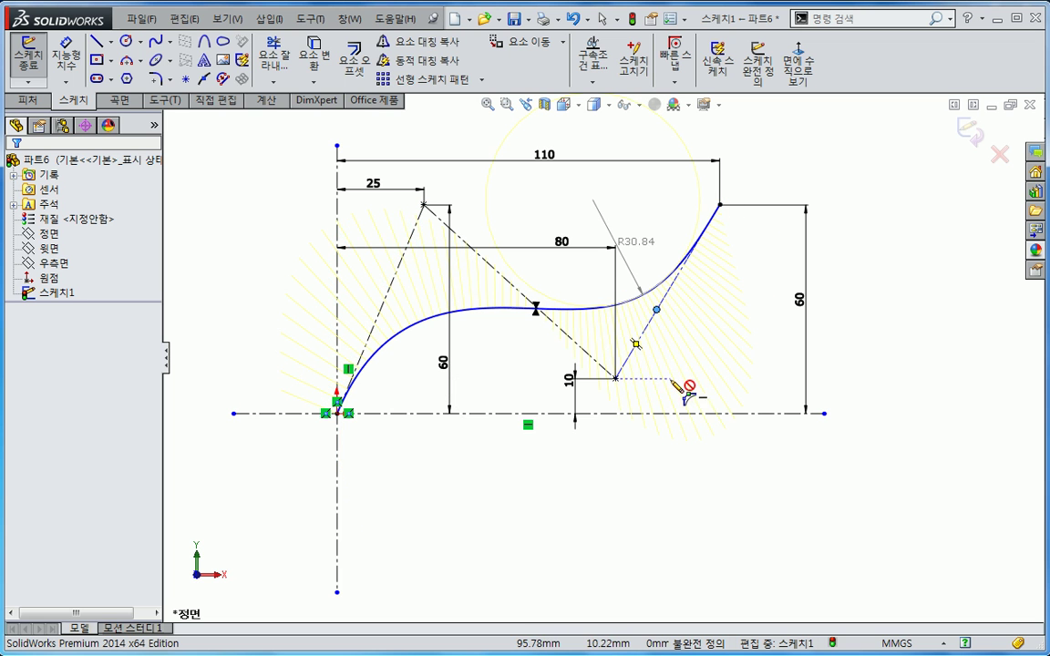
key("Escape")
left_click_drag(657, 310, 694, 326)
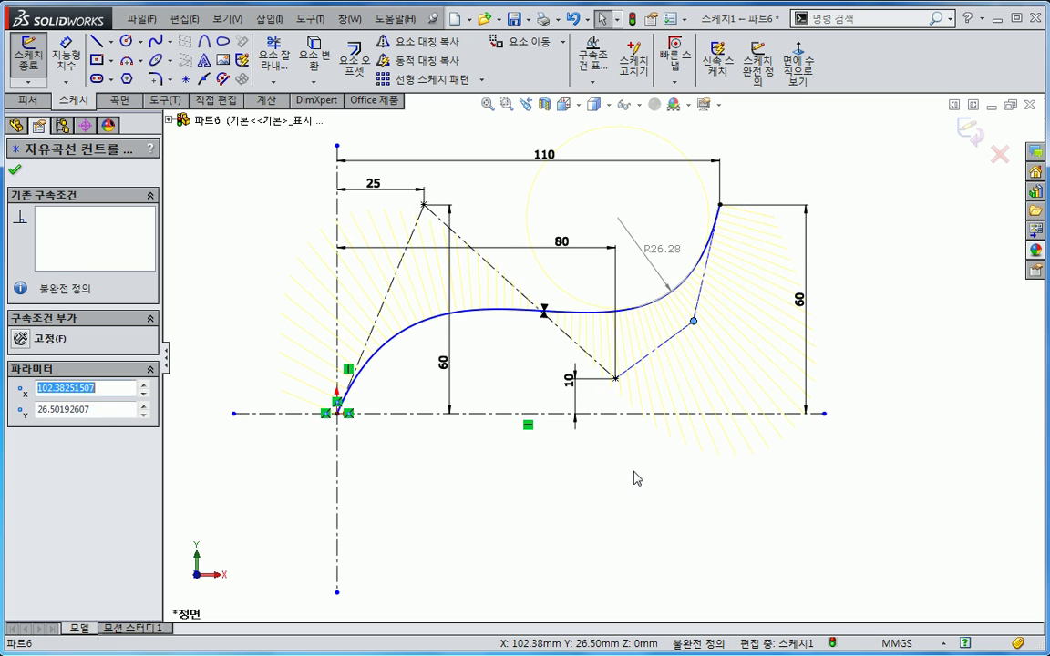
Delete the inserted control vertex from the style spline
left_click(636, 476)
key("s")
left_click(664, 460)
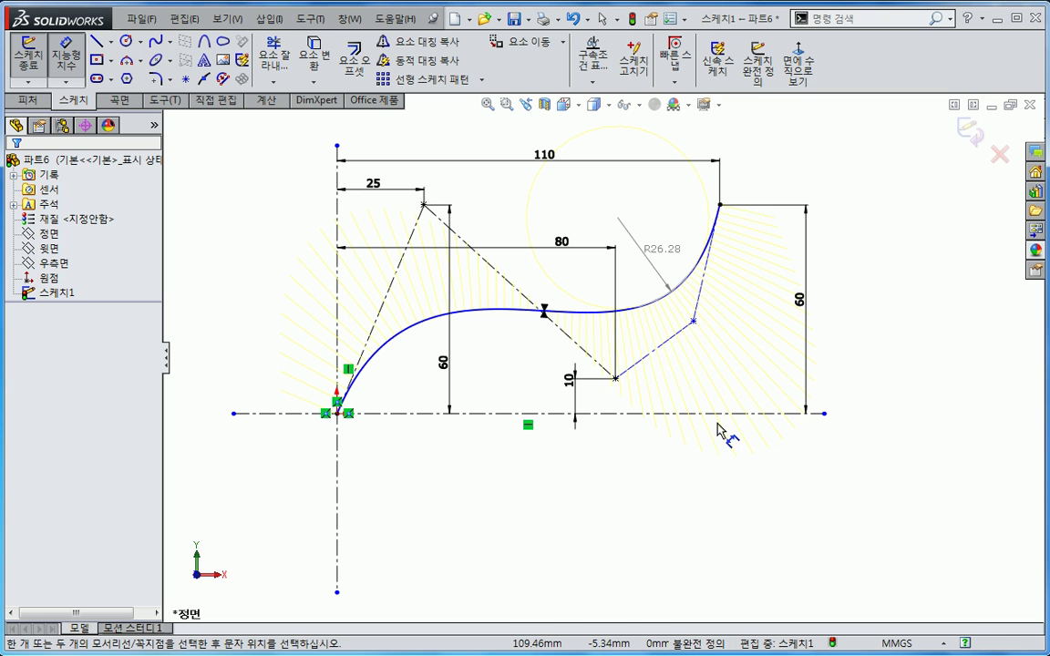
key("Escape")
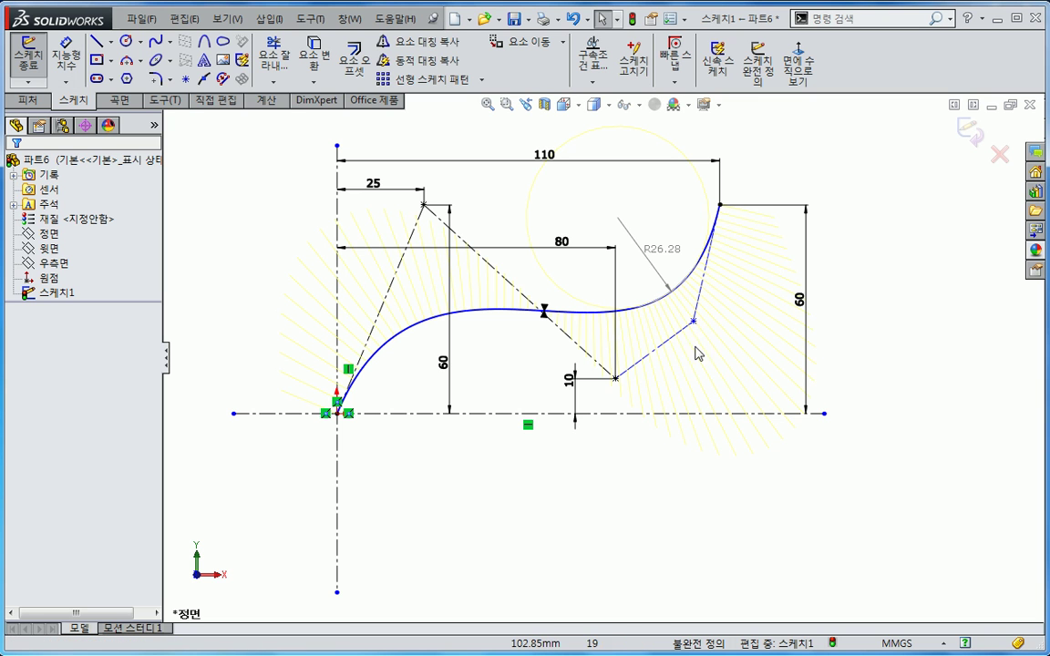
left_click(693, 321)
key("Delete")
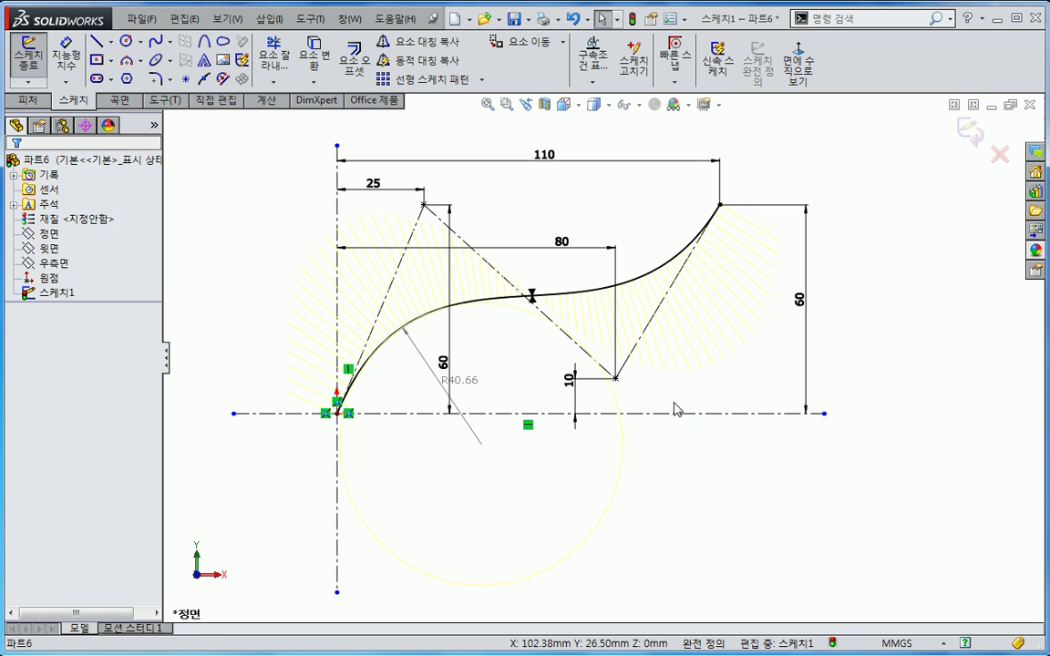
Hide the curvature combs of the style spline
left_click(628, 292)
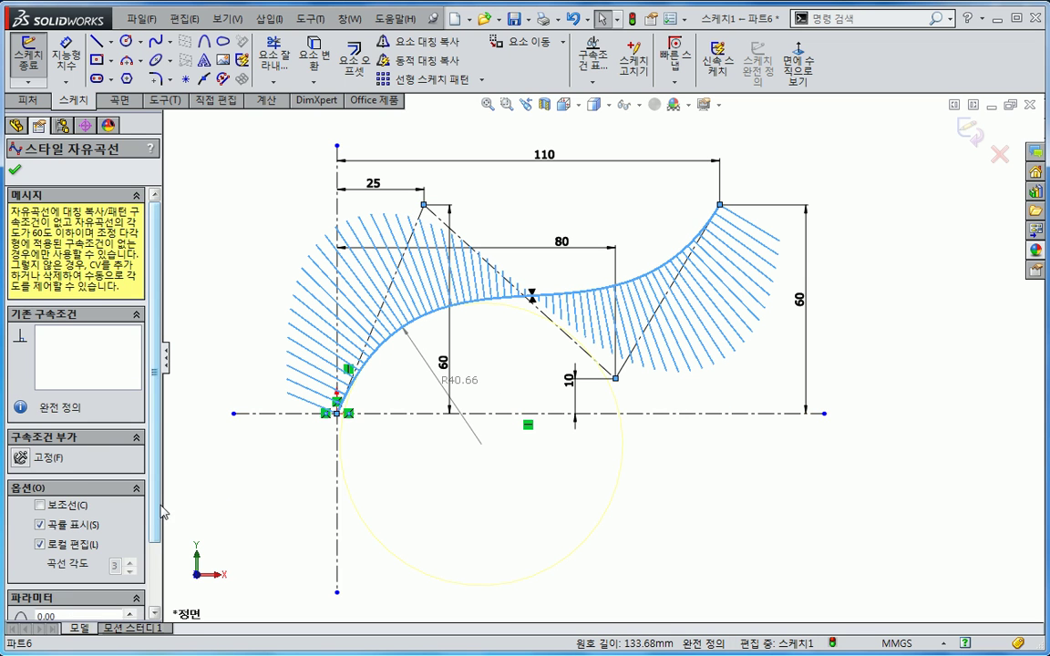
scroll(158, 539, "down", 2)
scroll(488, 538, "up", 3)
left_click(546, 541)
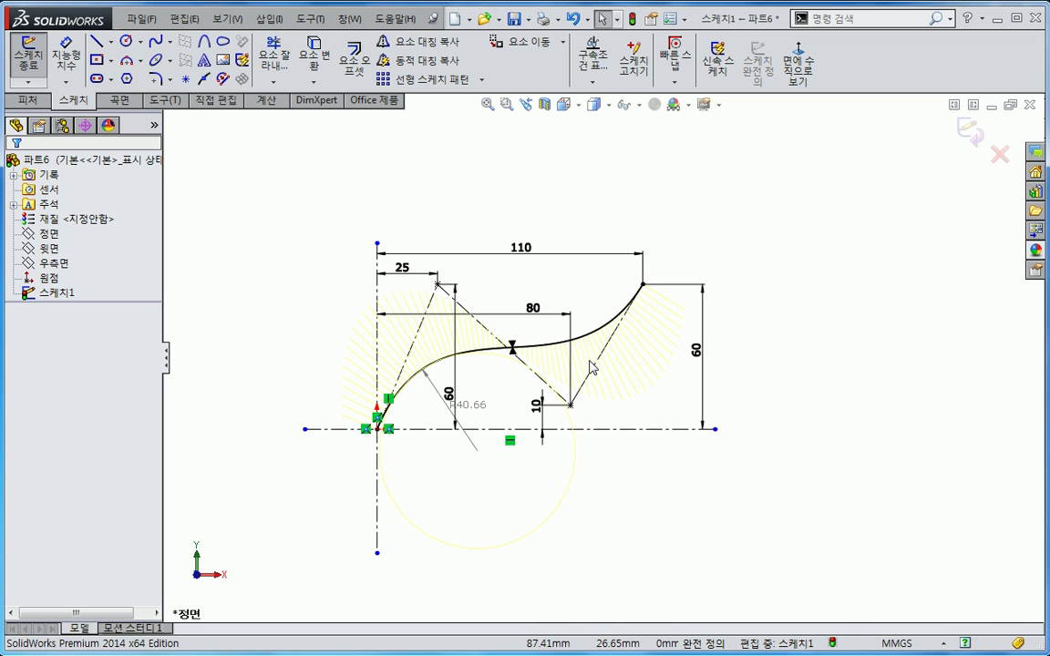
right_click(594, 345)
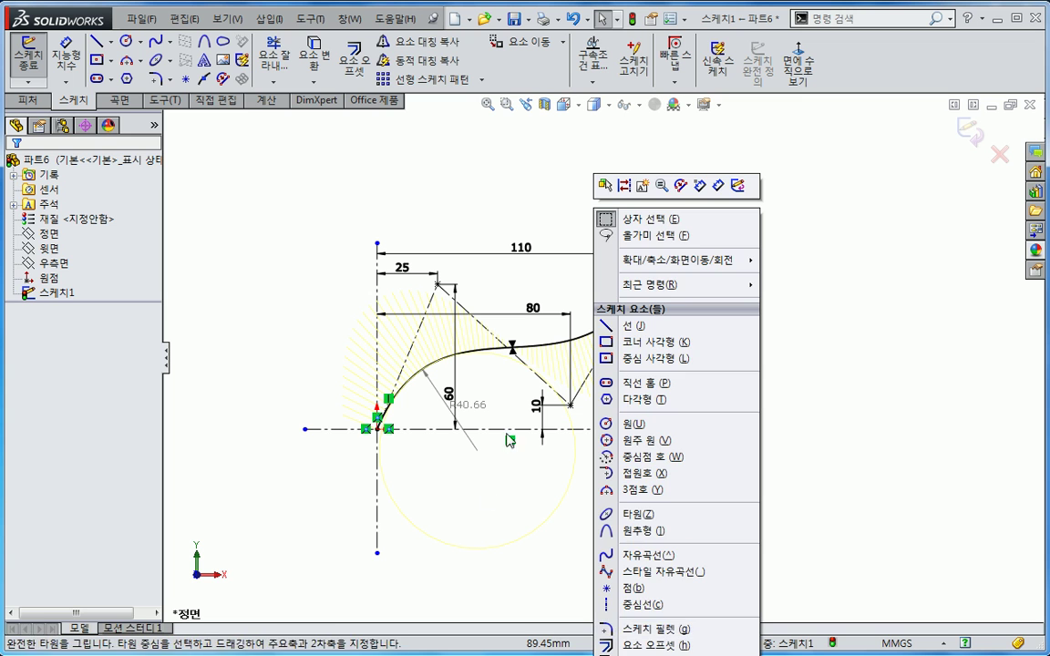
left_click(526, 367)
right_click(528, 348)
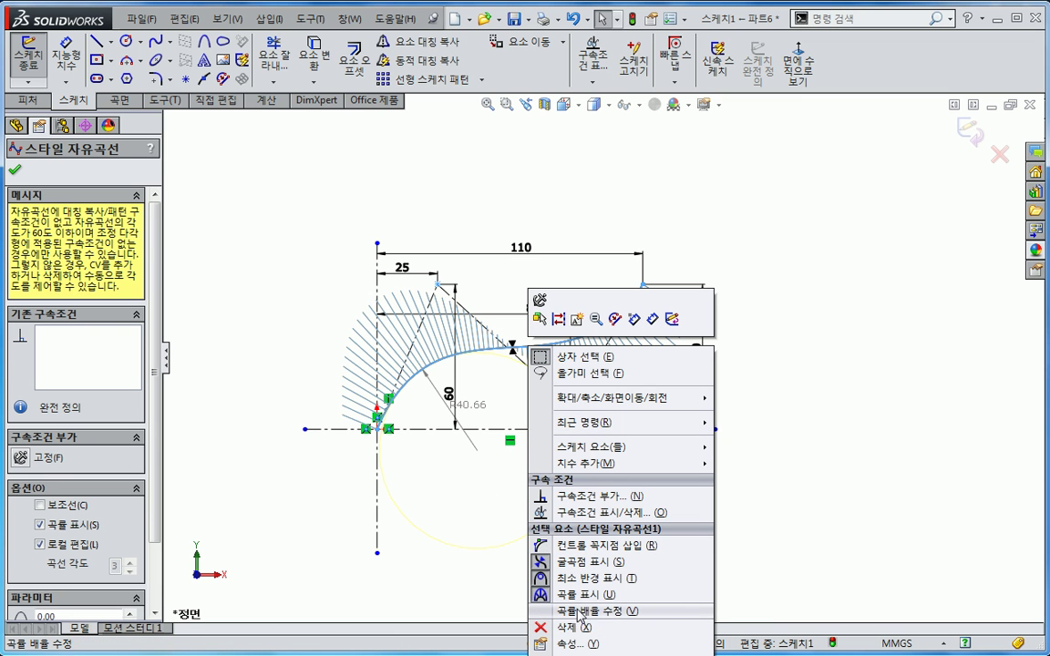
left_click(580, 600)
Draw a second style spline with four control vertices from the first spline's free endpoint to about X 202, Y 46 mm
key("s")
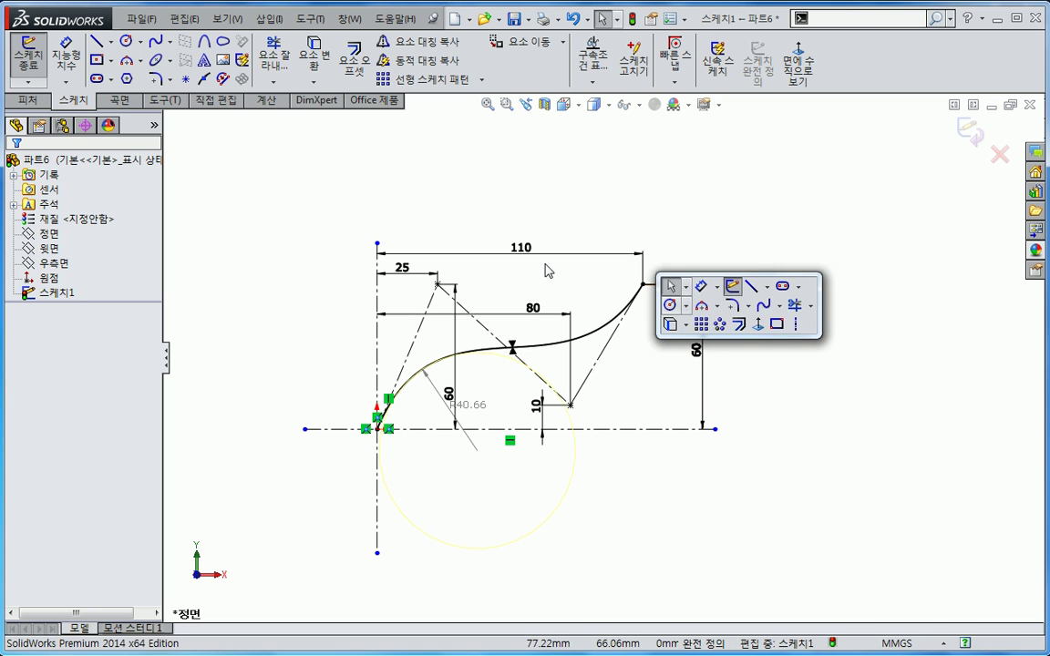
left_click(169, 41)
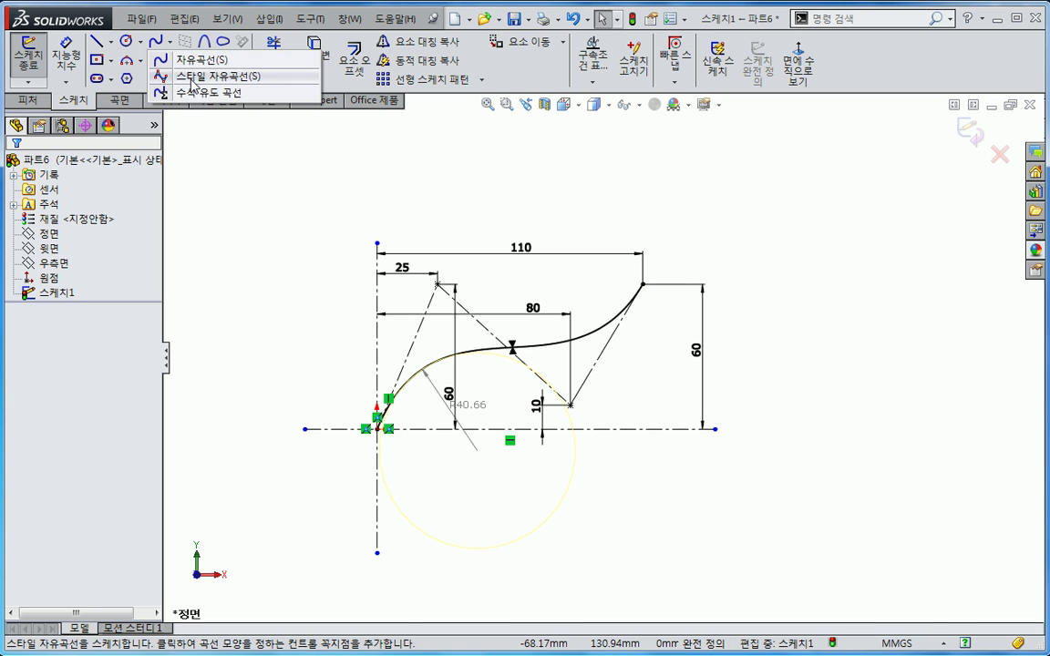
left_click(181, 80)
left_click(645, 286)
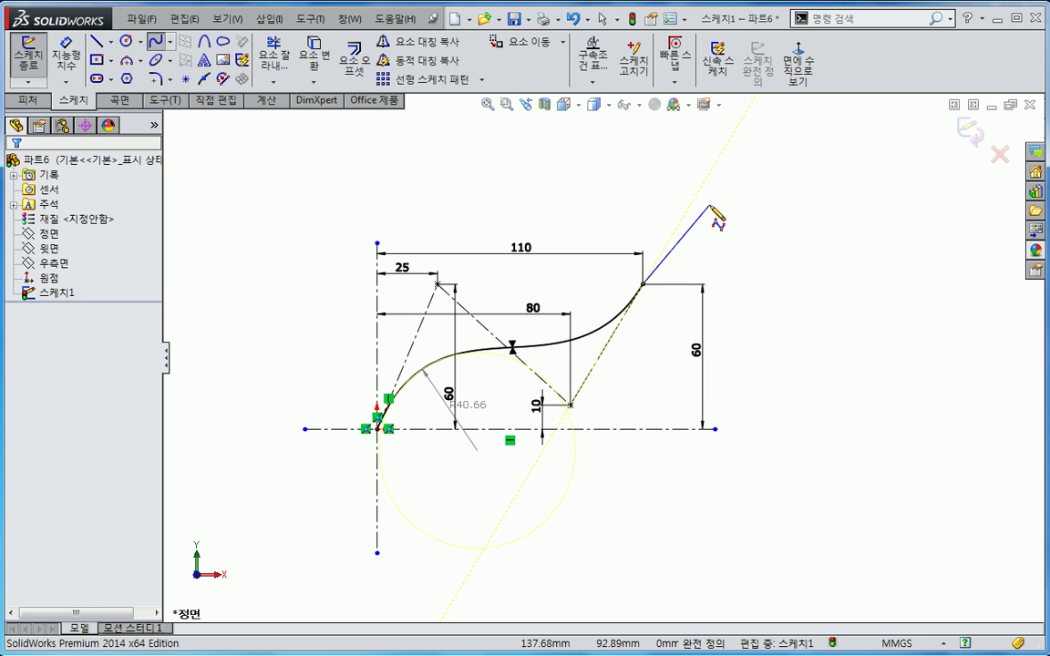
left_click(710, 205)
left_click(812, 237)
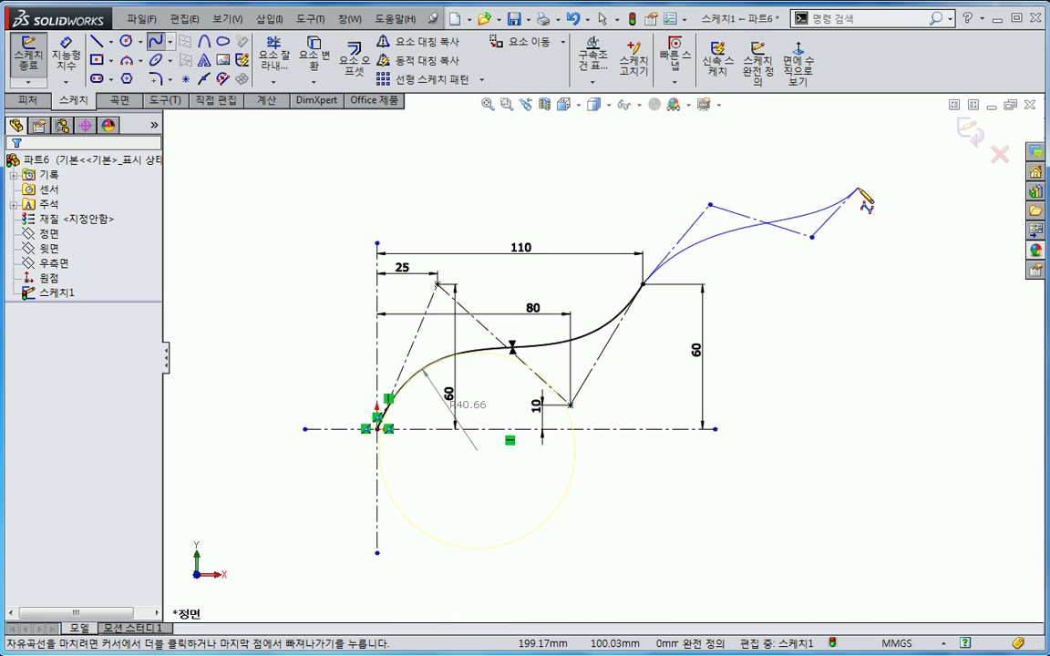
key("Escape")
Apply an equal curvature relation between the two style splines, then delete only the equal curvature relation
left_click(688, 270)
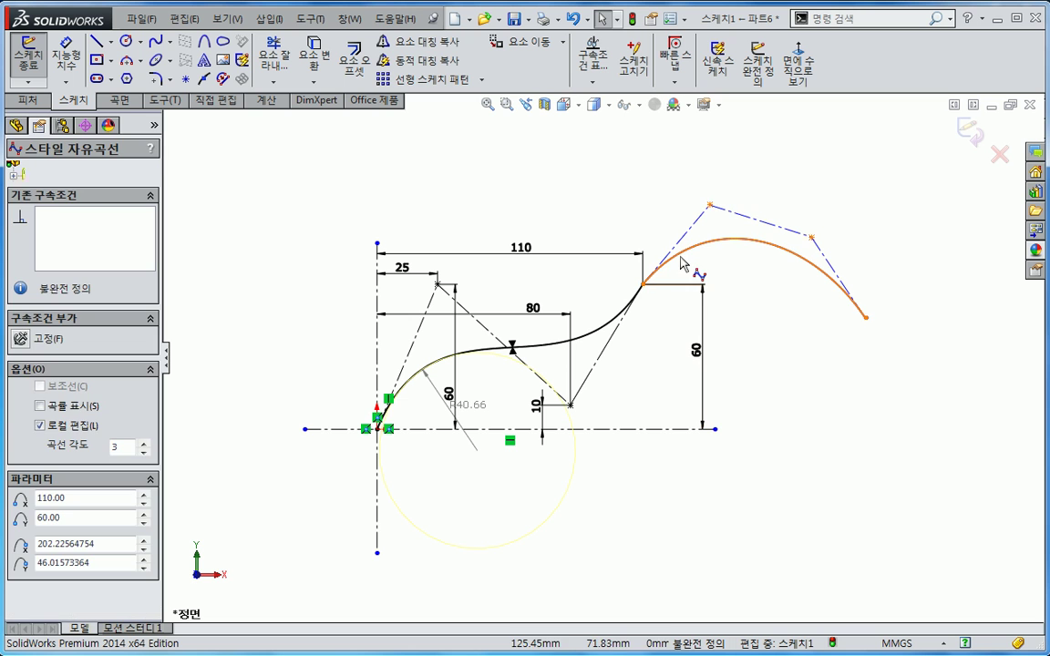
left_click(626, 321, "ctrl")
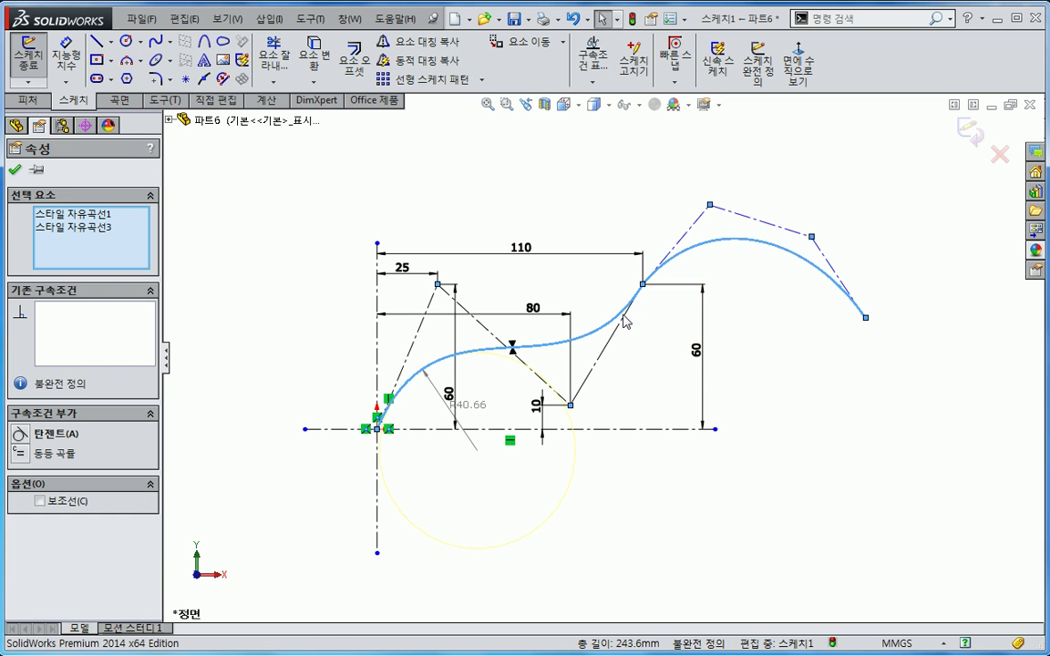
left_click(683, 262)
key("Escape")
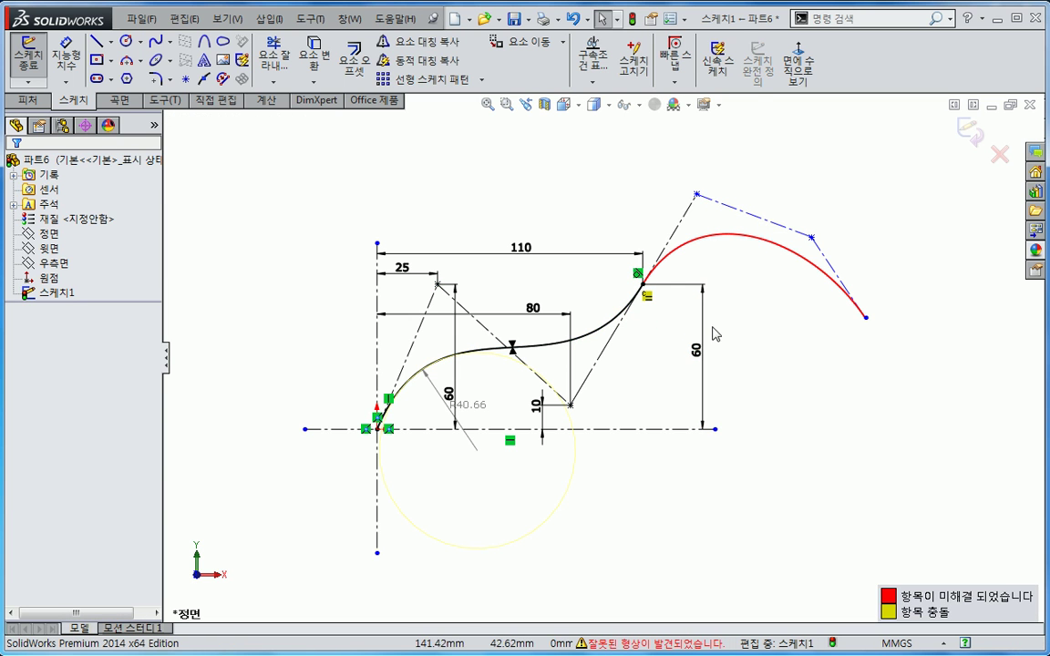
left_click(648, 297)
key("Delete")
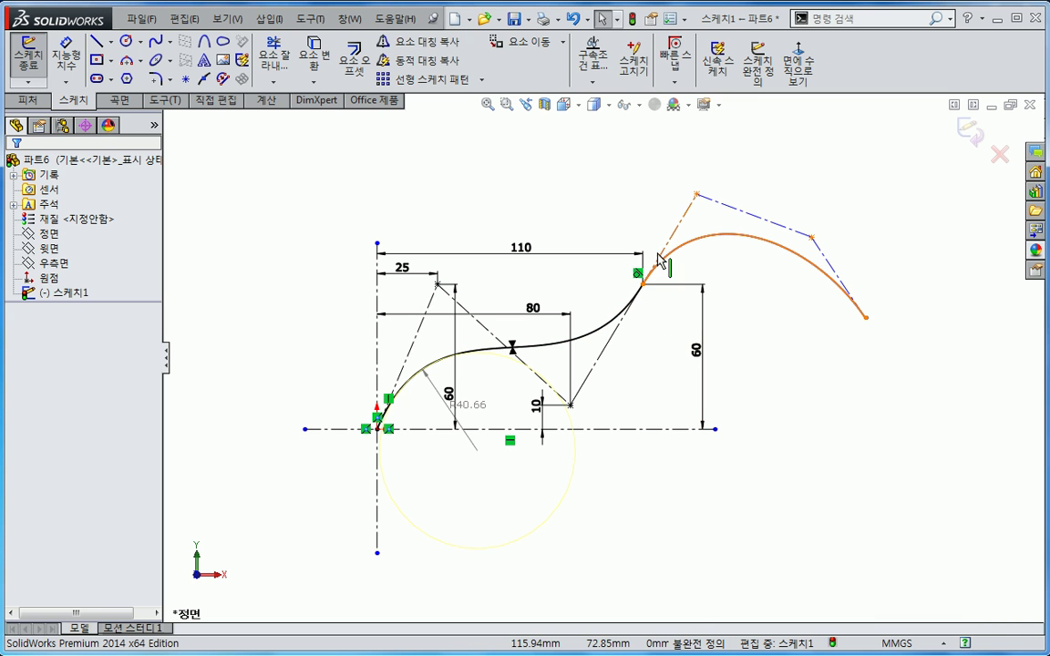
Make the two control polygon legs that meet at the splines' shared endpoint collinear
left_click(668, 242)
left_click(604, 349, "ctrl")
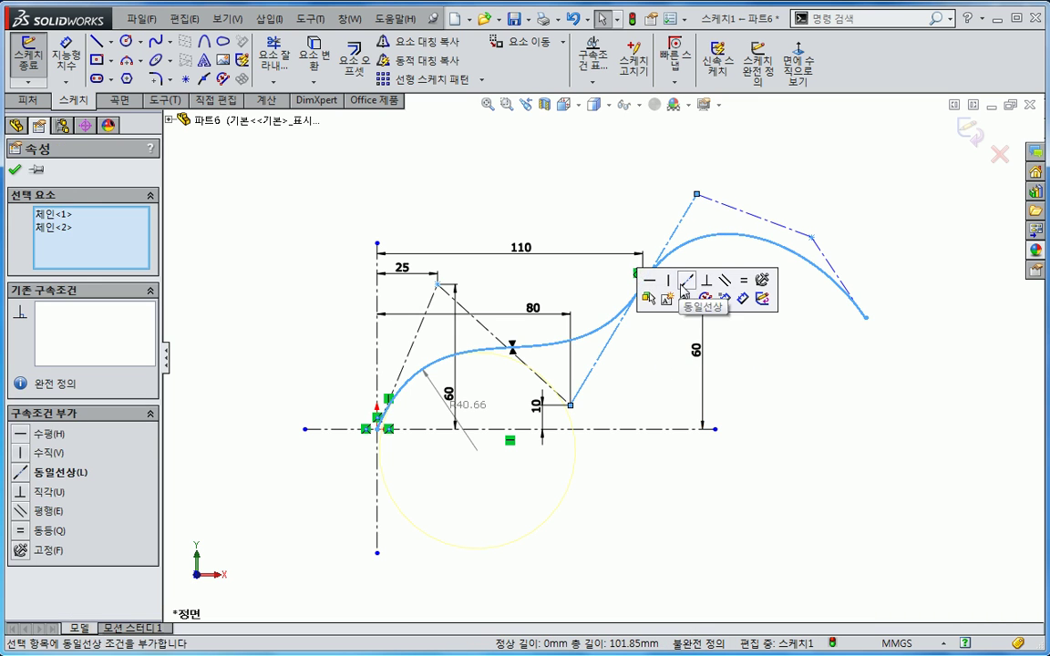
left_click(687, 281)
left_click(749, 321)
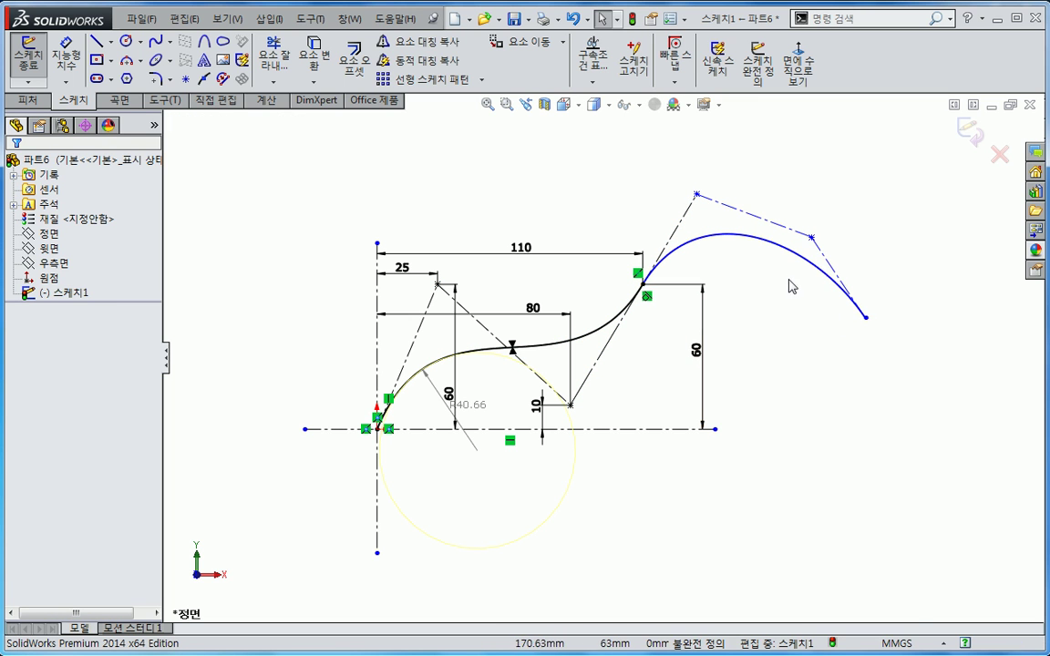
Show the curvature combs on both style splines
right_click(733, 236)
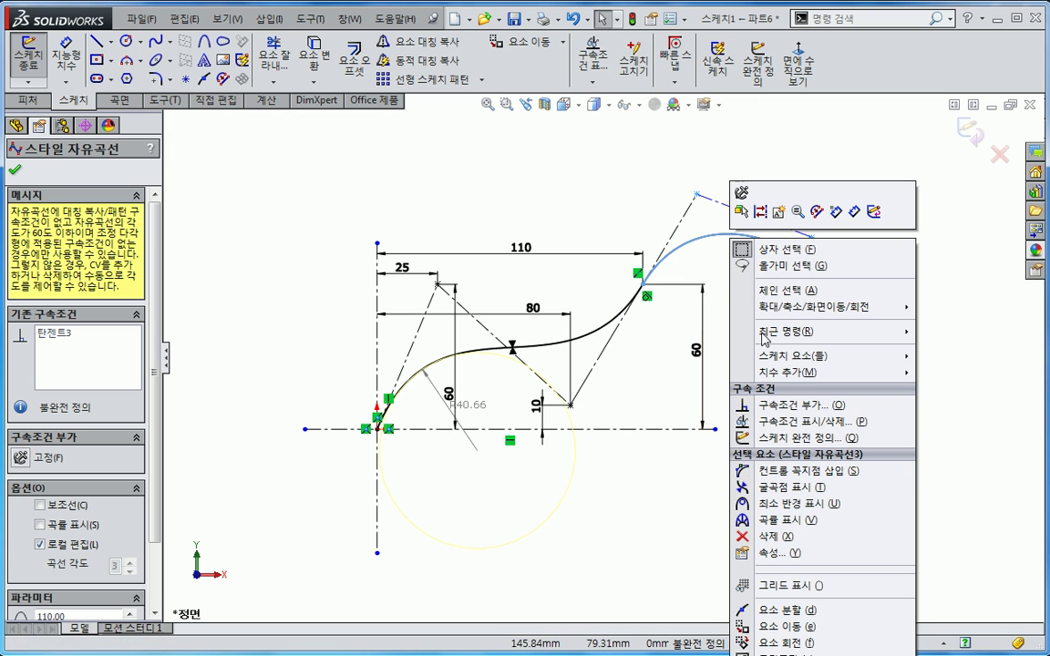
left_click(754, 520)
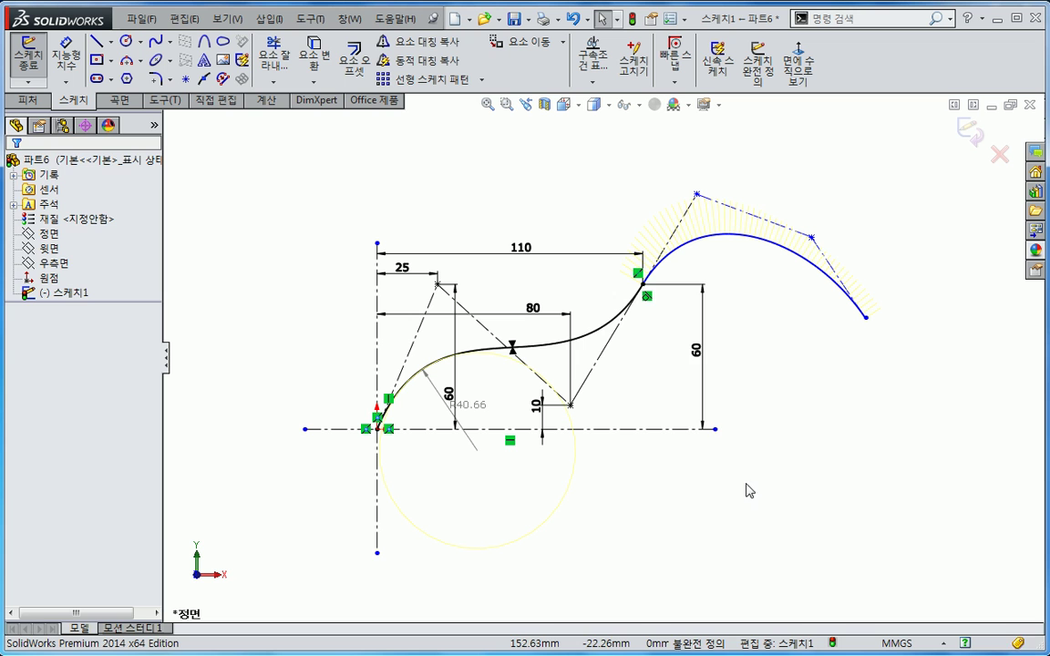
right_click(603, 320)
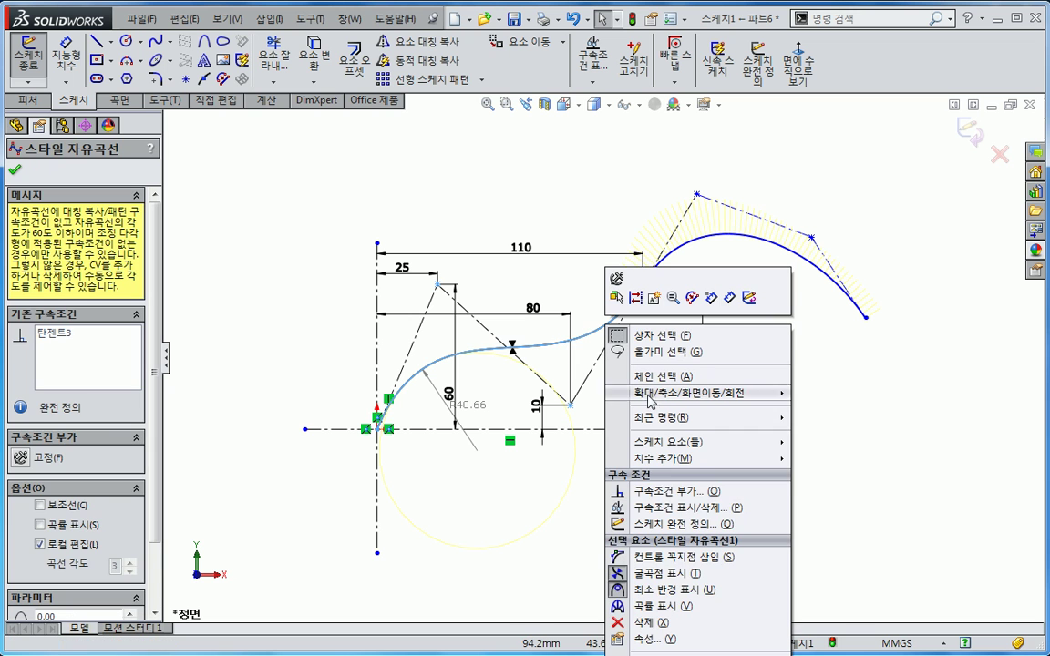
left_click(664, 606)
Move the second spline's two upper control vertices to about X 129.6, Y 92.7 mm and X 176, Y 87.6 mm
scroll(693, 299, "down", 5)
left_click_drag(692, 143, 696, 169)
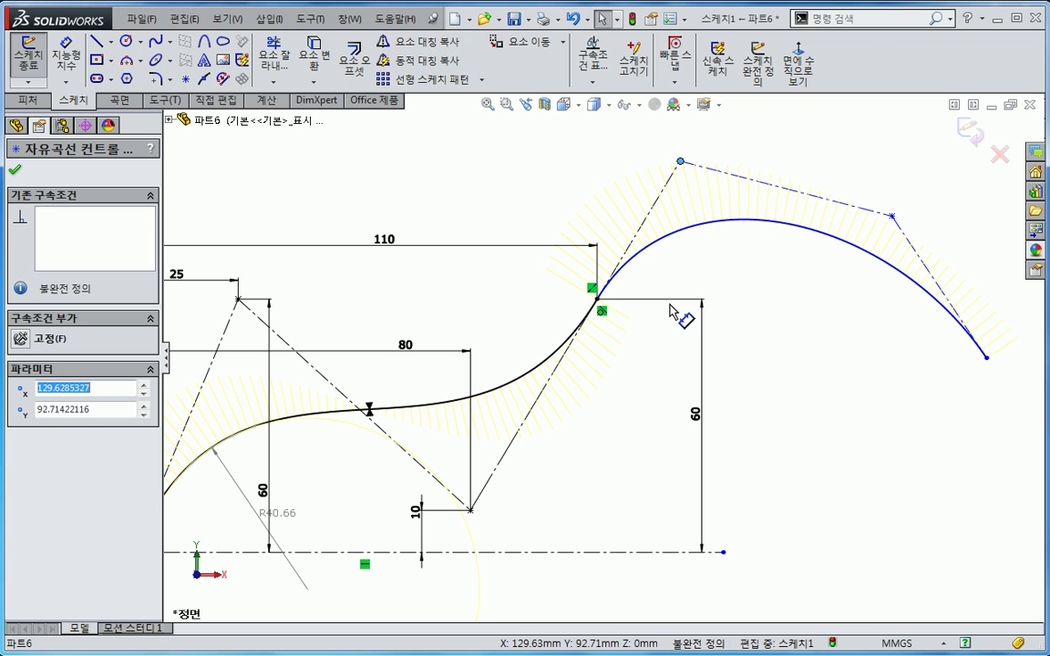
left_click_drag(891, 222, 877, 187)
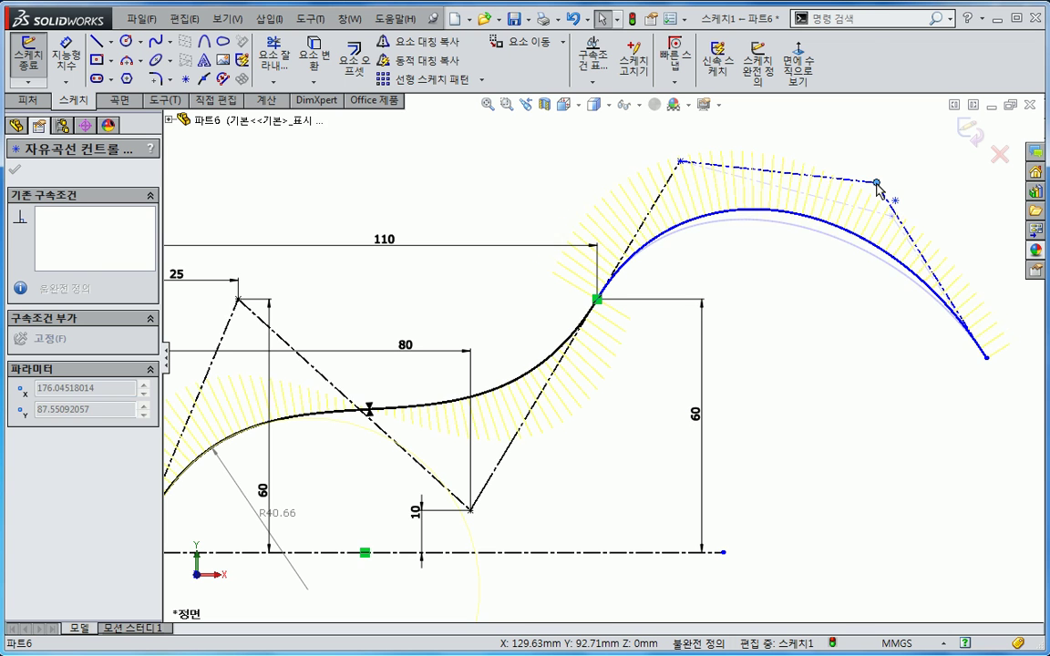
left_click(840, 304)
Turn off local editing for the second style spline
left_click(814, 229)
key("z")
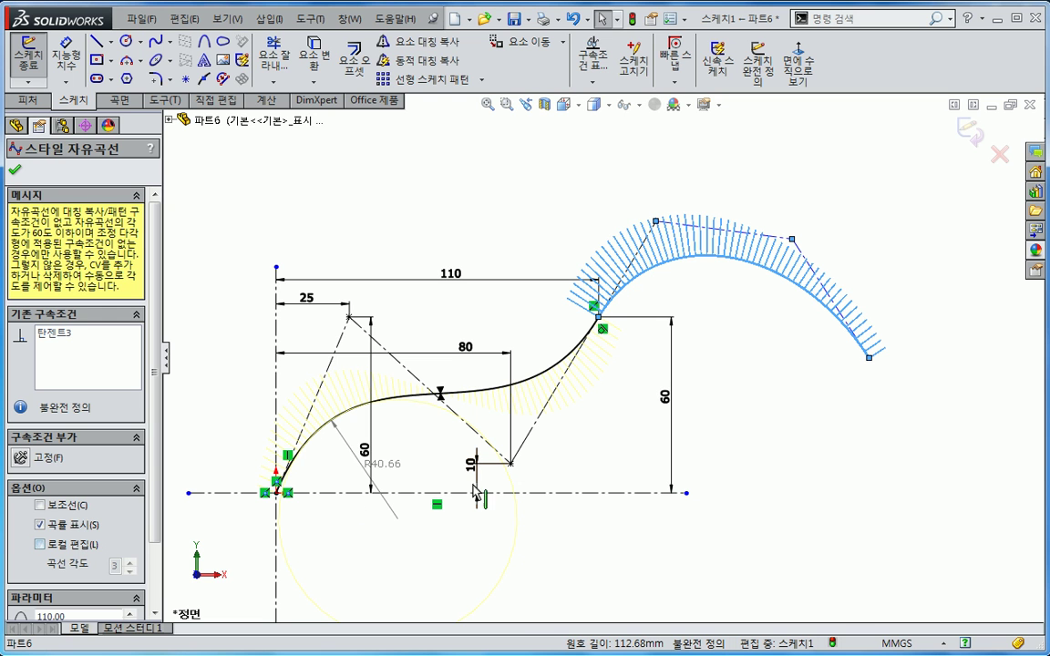
left_click(731, 432)
Delete all six dimensions that define the first style spline: both 60 mm heights and the 110, 80, 25 and 10 mm dimensions
left_click_drag(664, 266, 664, 260)
left_click(665, 303)
left_click(664, 397)
key("Delete")
left_click(472, 286)
key("Delete")
left_click(456, 352)
key("Delete")
left_click(364, 321)
key("Delete")
left_click(310, 299)
key("Delete")
left_click(474, 464)
key("Delete")
Raise the second spline's two upper control vertices slightly with local editing off
mouse_move(666, 280)
left_mouse_down()
mouse_move(653, 290)
mouse_move(668, 281)
left_mouse_up()
left_click(672, 260)
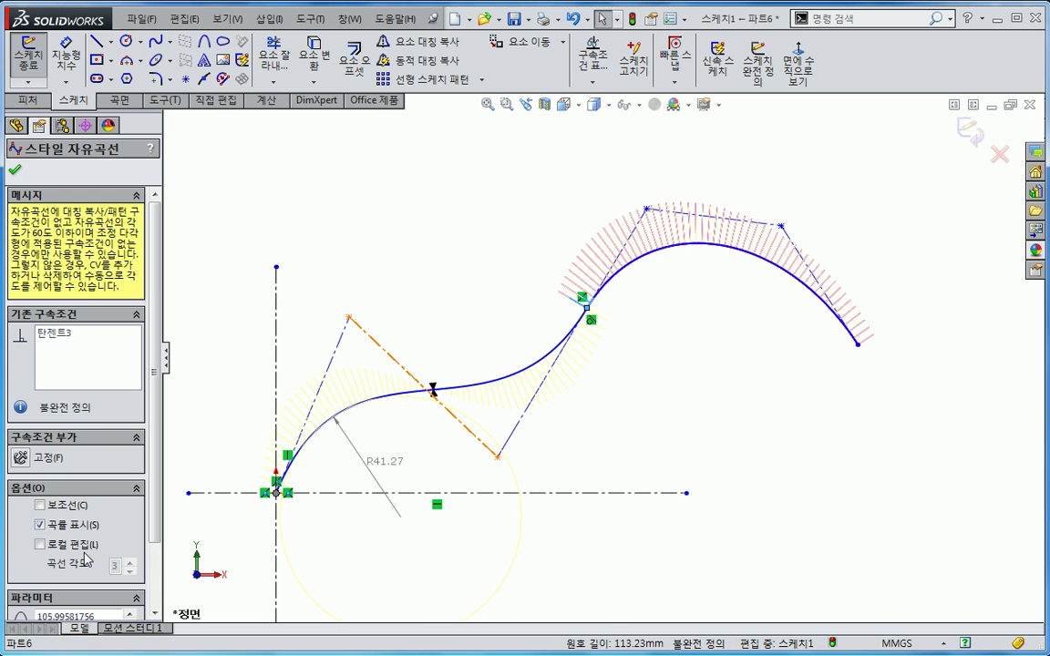
left_click_drag(647, 208, 654, 195)
left_click_drag(780, 224, 790, 202)
left_click(696, 248)
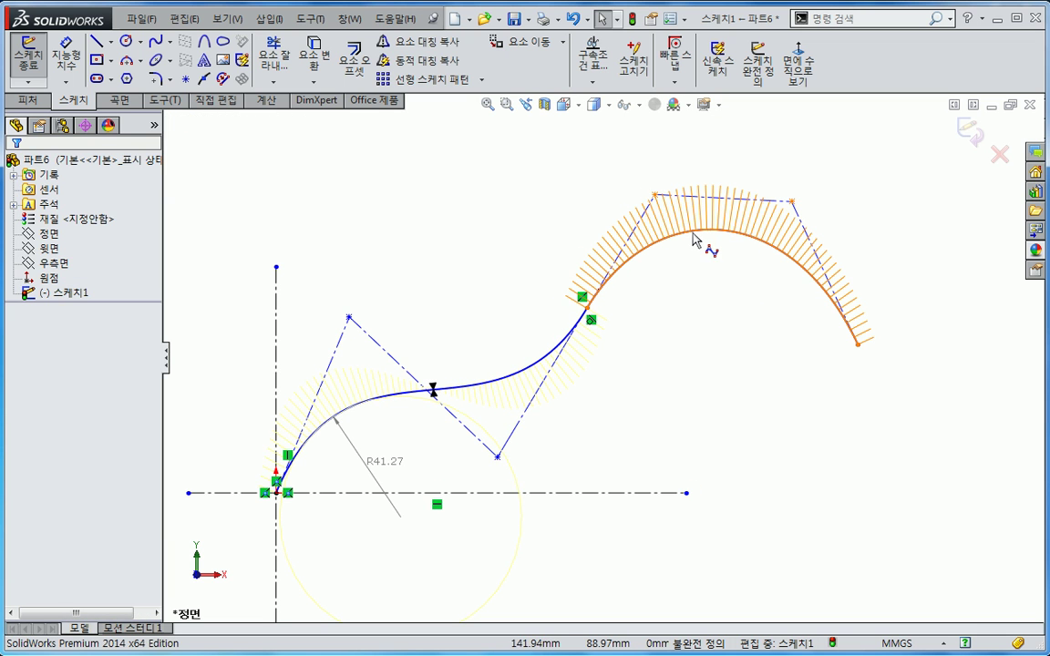
left_click(702, 231)
left_click(617, 434)
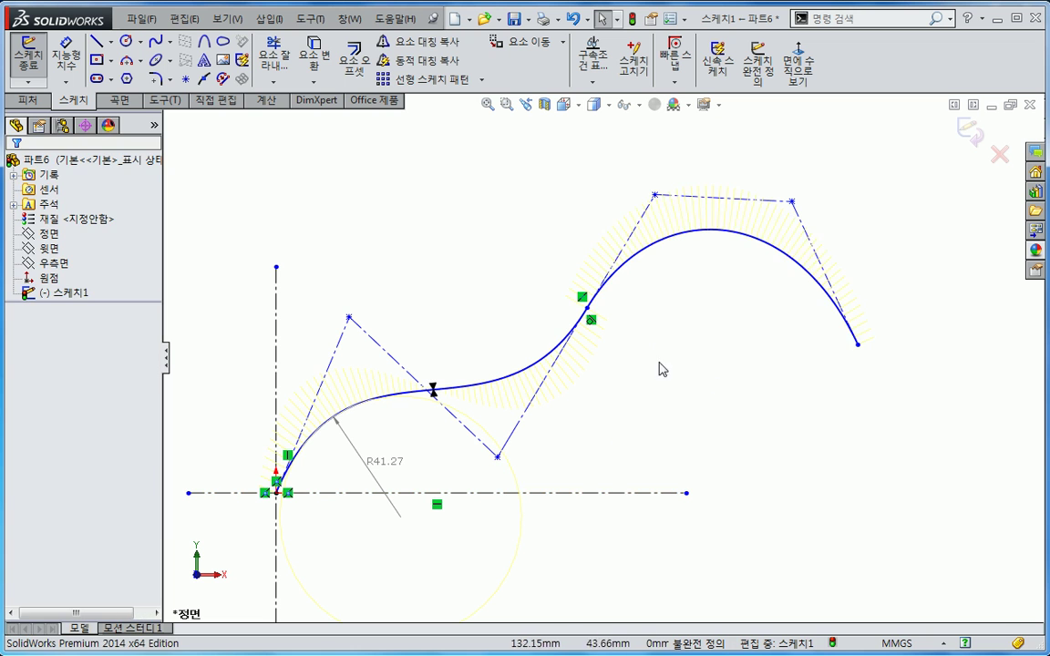
Move the splines' shared point to about X 105.3, Y 57.4 mm, then reshape both curves through their control vertices and the connecting polygon leg
mouse_move(587, 310)
left_mouse_down()
mouse_move(601, 334)
mouse_move(588, 326)
left_mouse_up()
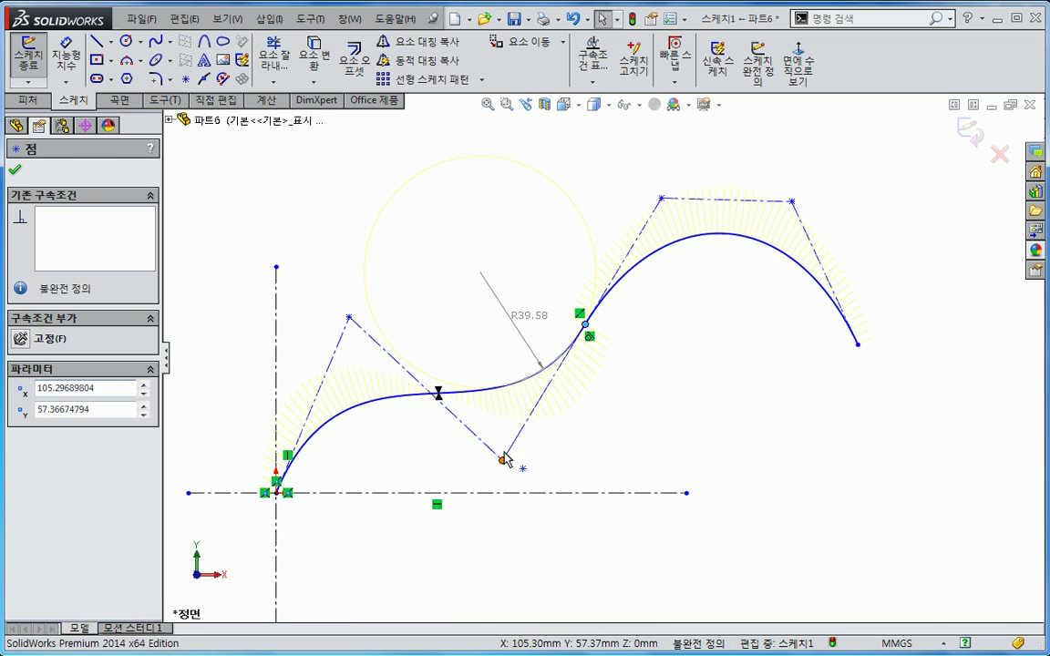
left_click_drag(503, 462, 507, 452)
left_click_drag(346, 319, 333, 313)
left_click_drag(663, 199, 648, 180)
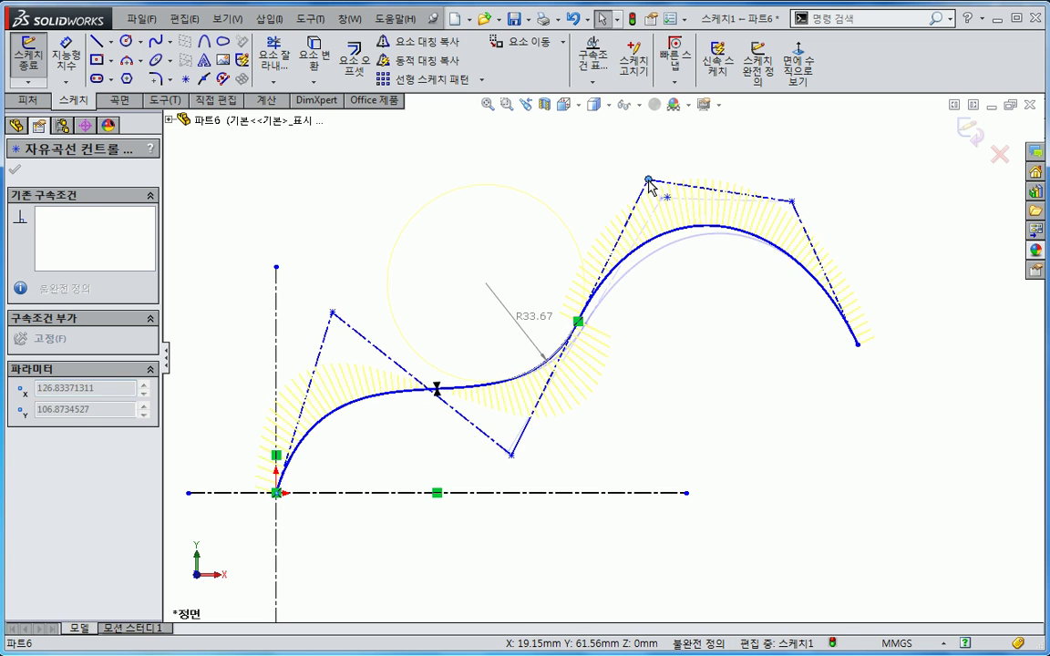
left_click_drag(627, 239, 599, 233)
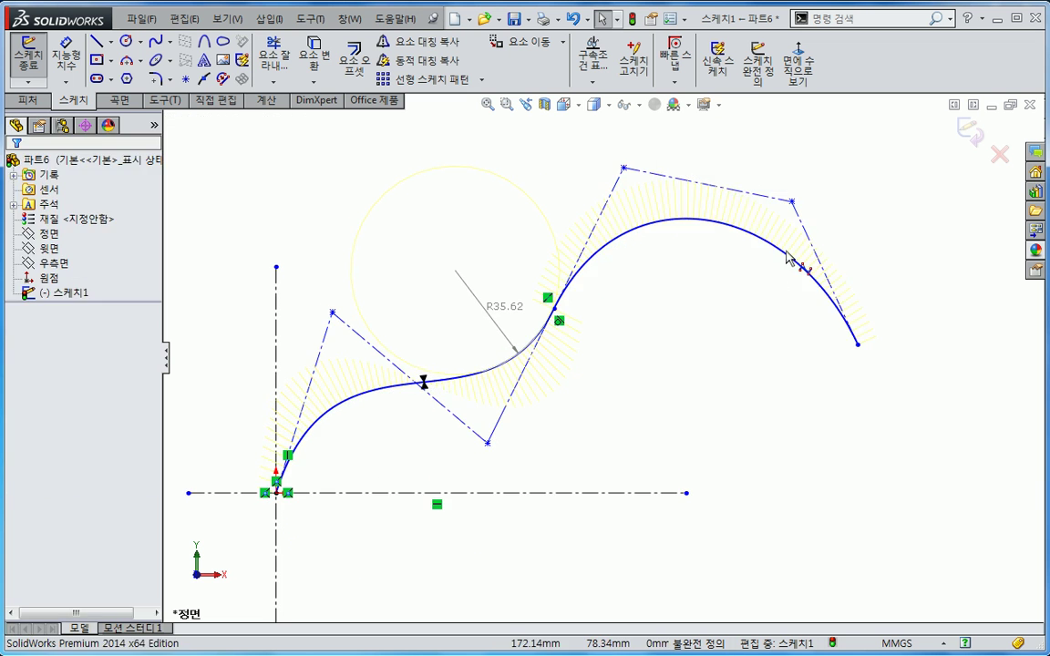
Move the second spline's free endpoint down and inward towards the first spline
left_click(793, 203)
left_click_drag(858, 346, 830, 368)
left_click(813, 389)
scroll(768, 438, "up", 2)
key("Escape")
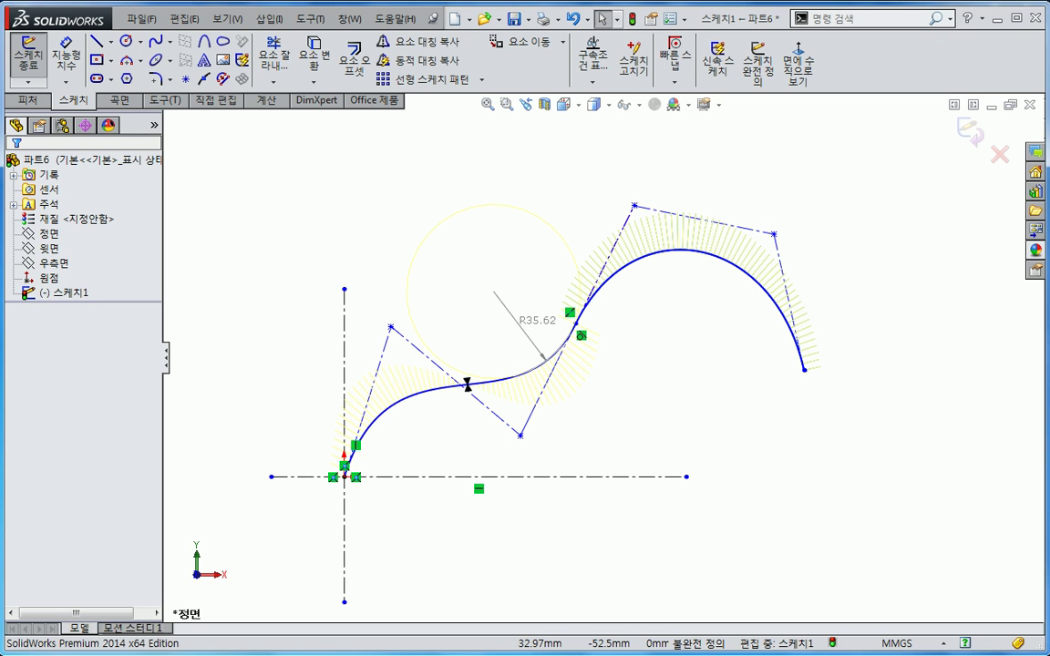
Switch to the PowerPoint lecture notes and examine the dimensions of practice drawing 04 on slide 43
key("alt+Tab")
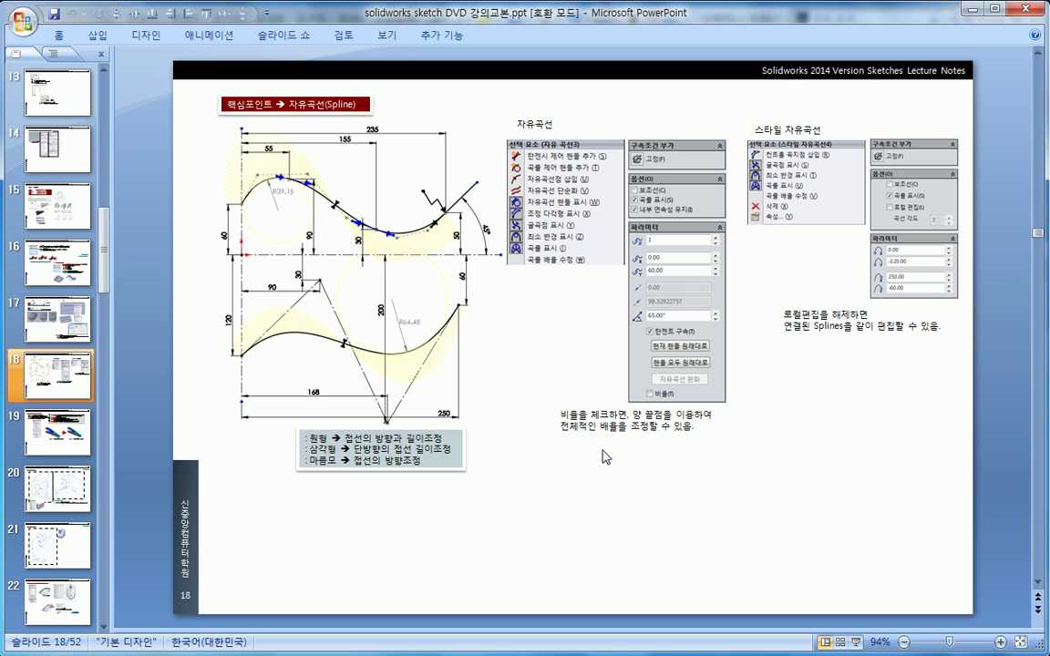
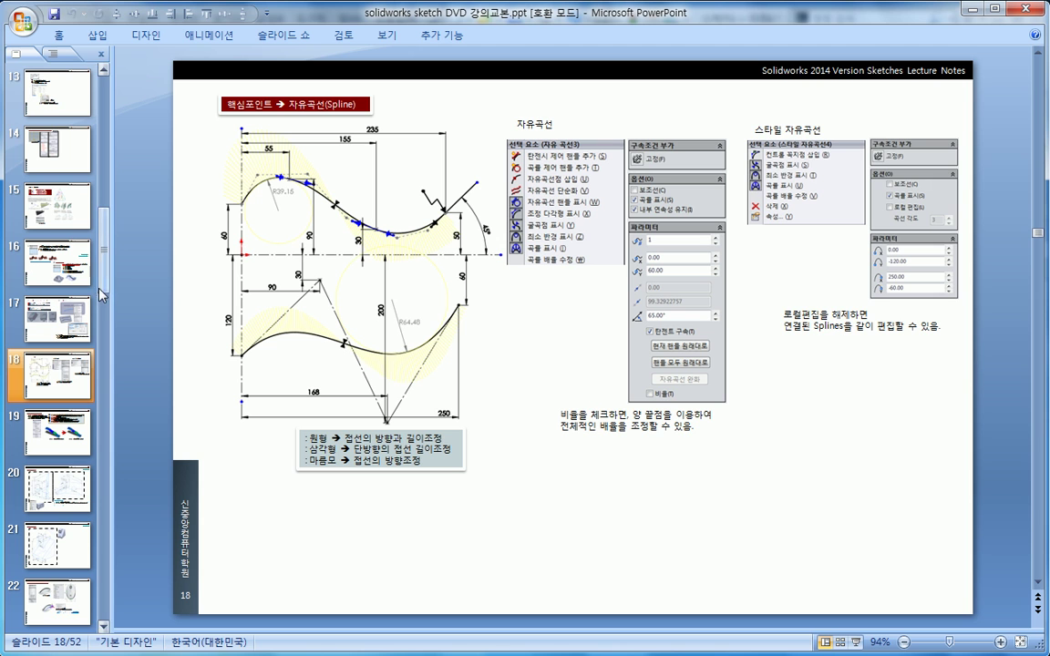
left_click_drag(106, 284, 103, 544)
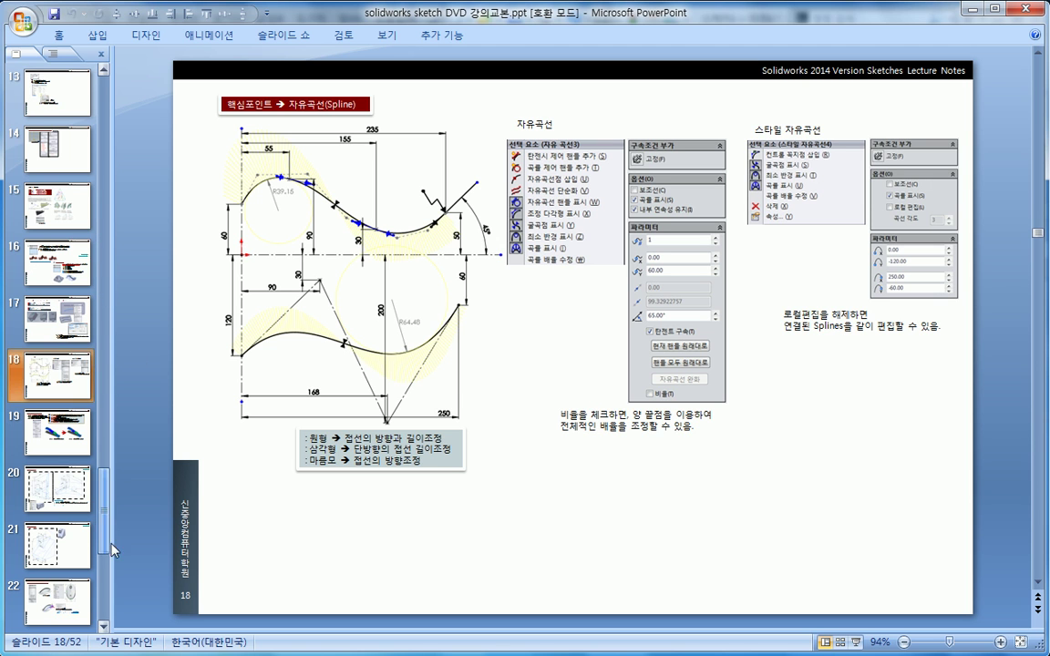
left_click(58, 430)
left_click(354, 374)
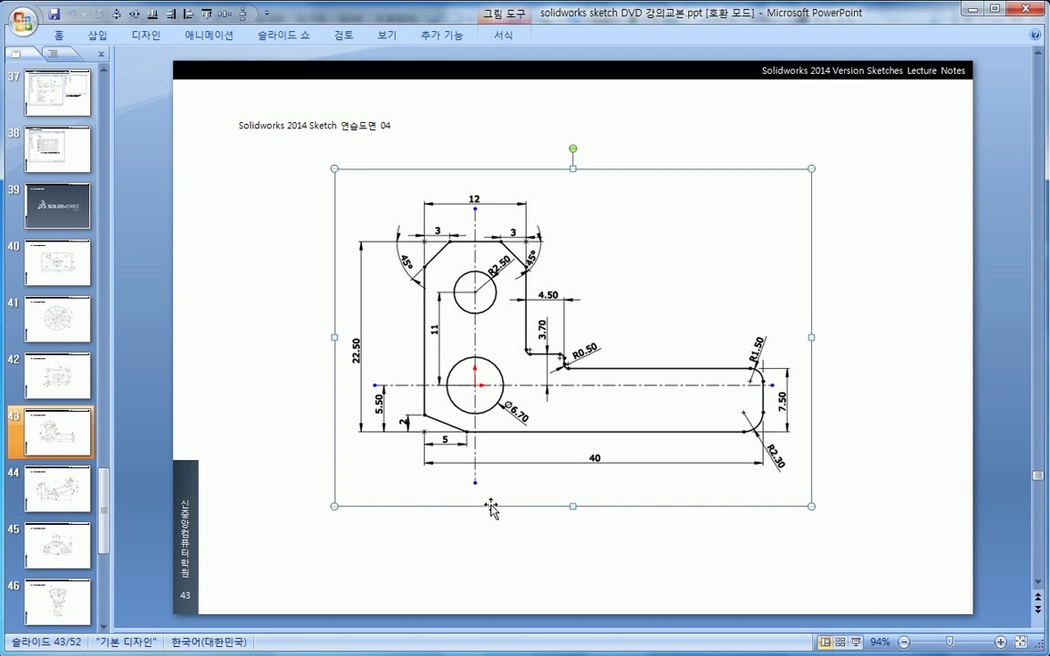
left_click(522, 548)
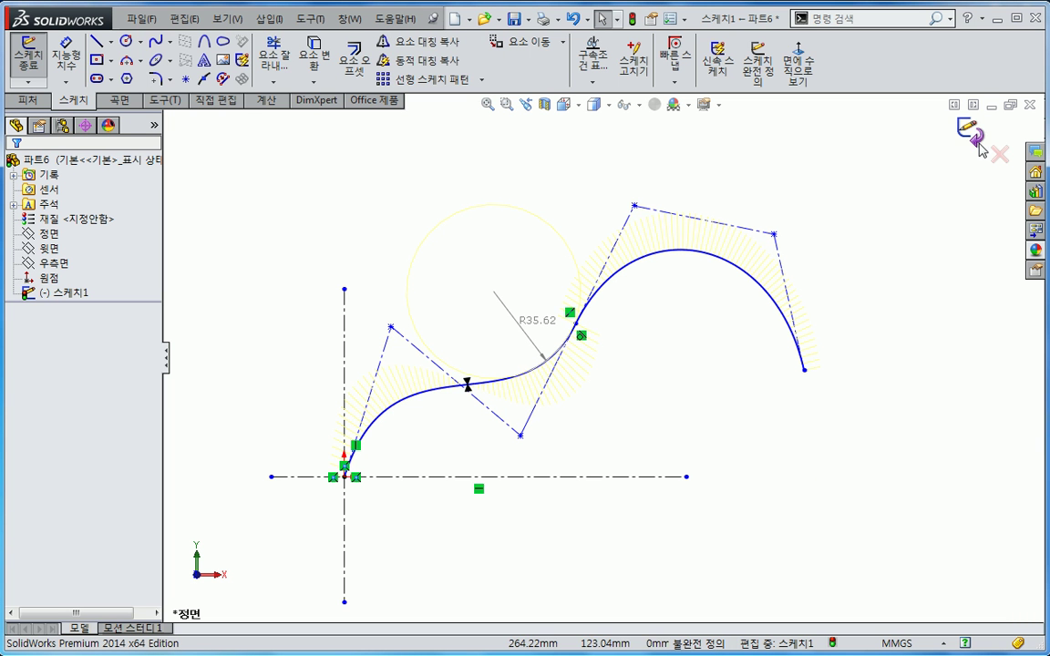
Back in SolidWorks, exit the spline sketch and close its part without saving
left_click(972, 133)
left_click(1030, 104)
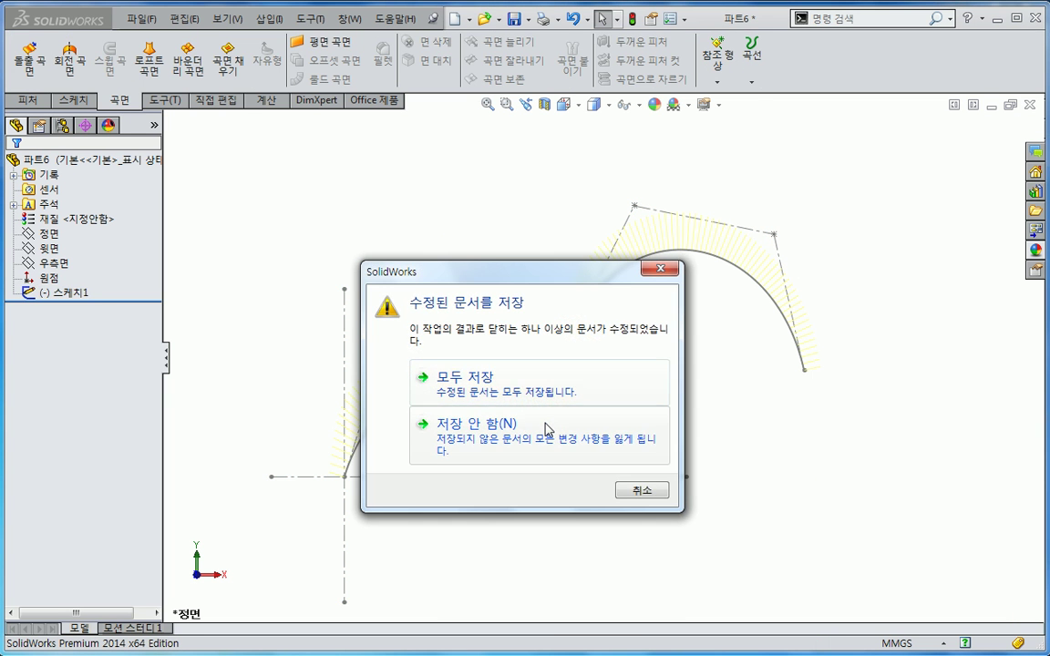
left_click(548, 429)
Create a new part document
left_click(141, 18)
left_click(159, 38)
left_click(381, 269)
left_click(563, 495)
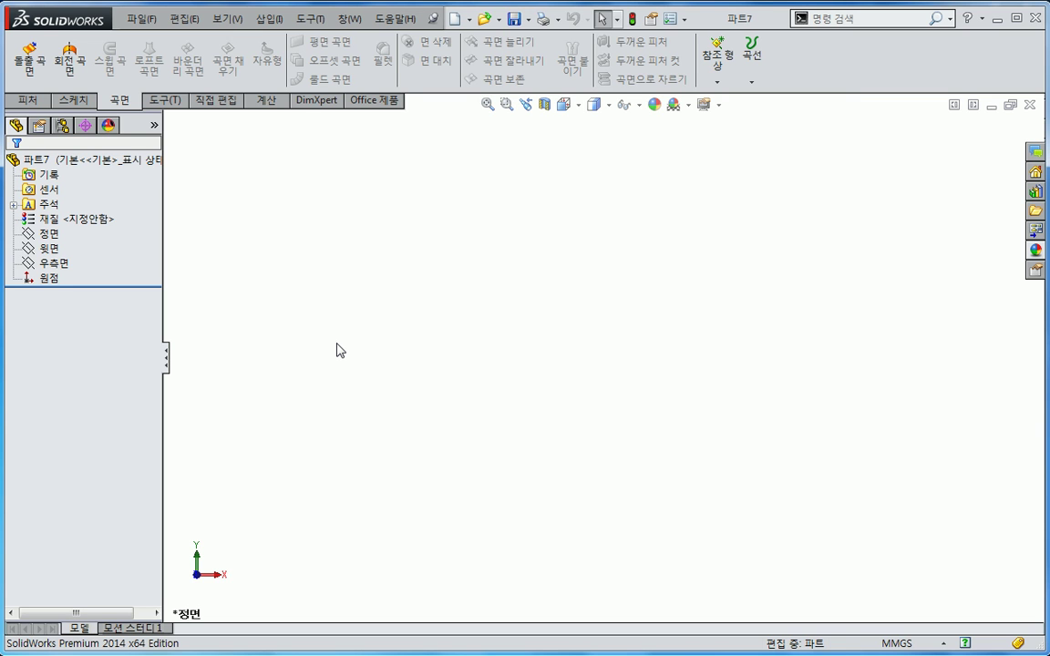
Start a new sketch on the front plane
right_click(53, 236)
left_click(67, 219)
middle_click_drag(501, 384, 471, 389, "ctrl")
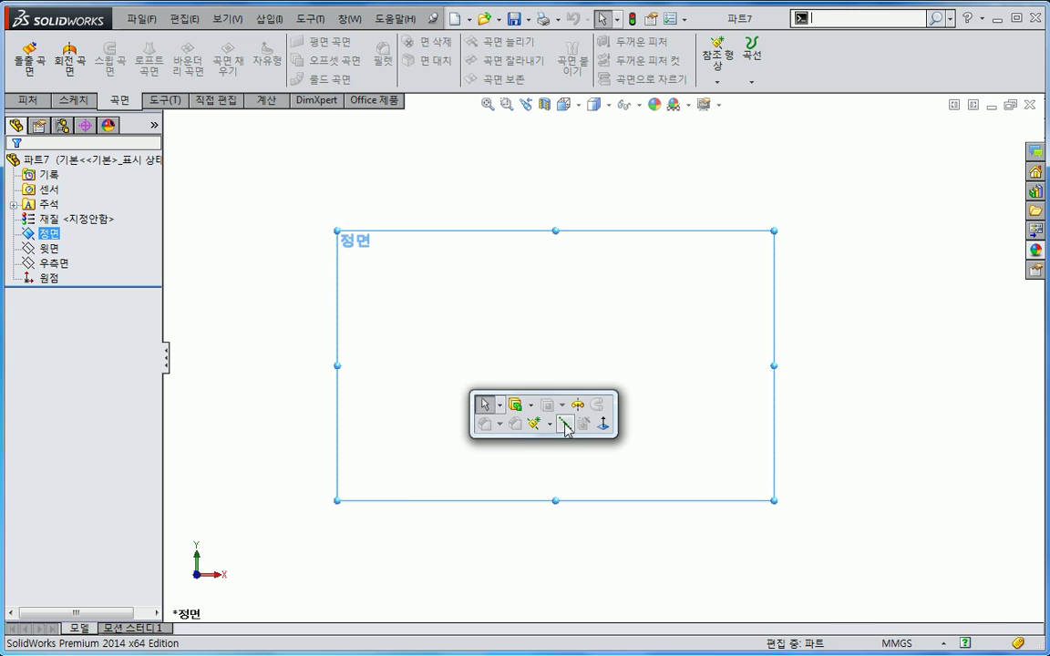
left_click(366, 336)
right_click(50, 235)
left_click(66, 216)
Draw a horizontal and a vertical centerline crossing at the origin
key("s")
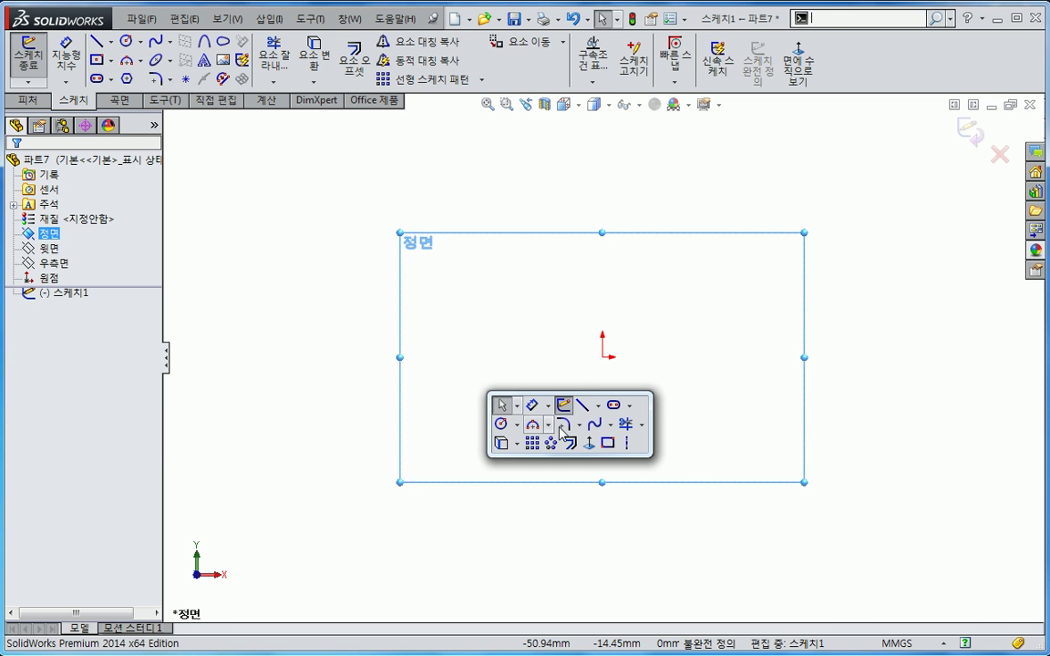
left_click(625, 444)
left_click(336, 356)
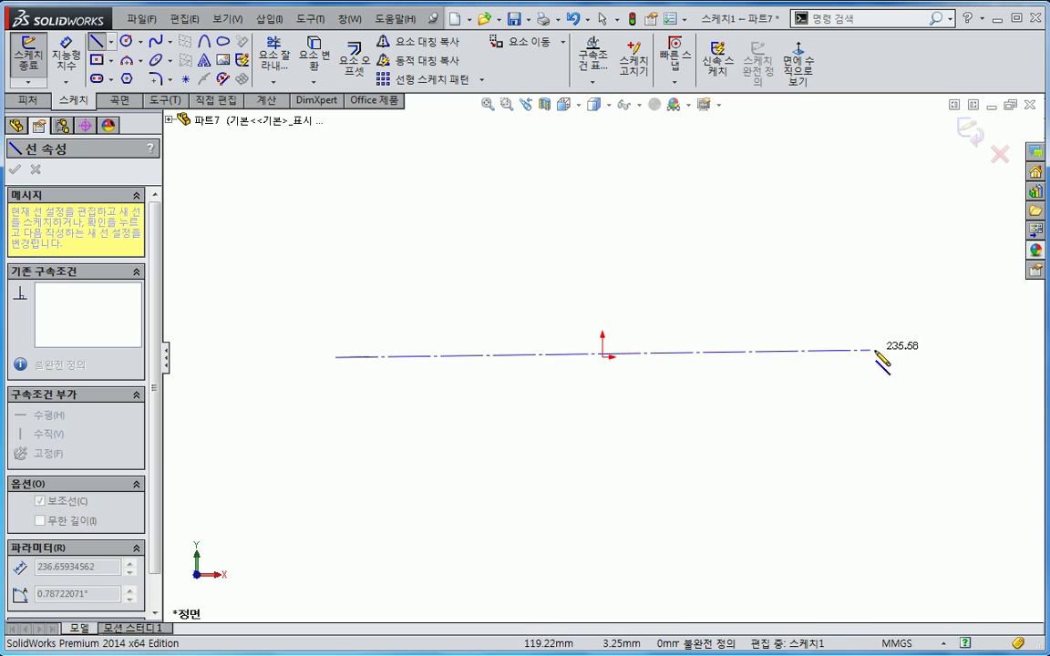
double_click(932, 357)
left_click(602, 164)
double_click(600, 535)
key("Escape")
middle_click_drag(664, 446, 597, 450, "ctrl")
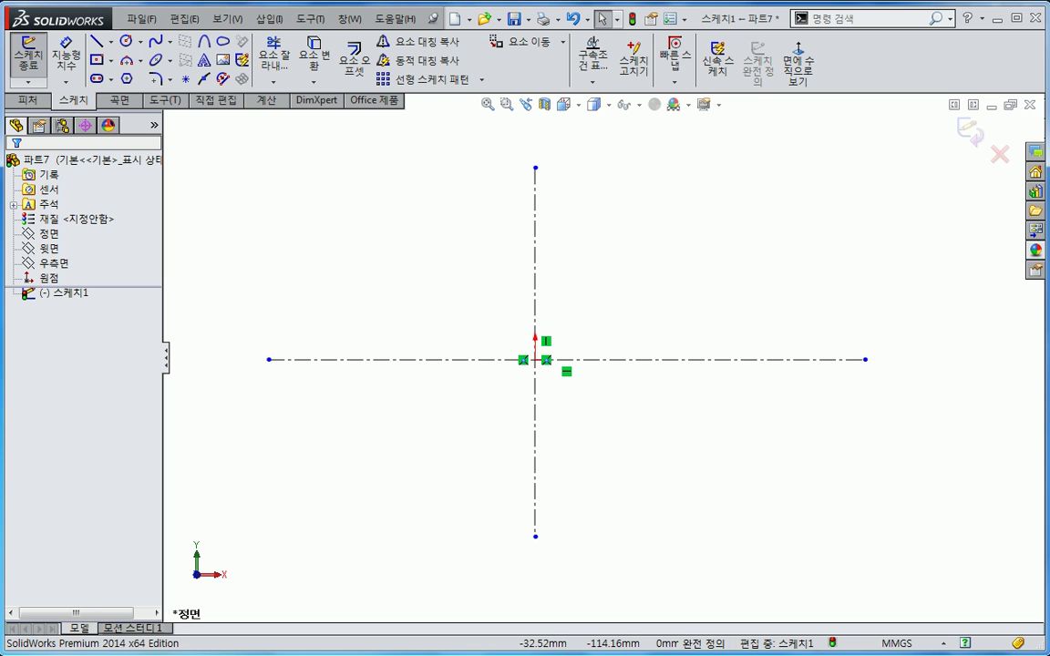
Check practice drawing 04 in PowerPoint, then draw a circle about 40.4 mm in diameter centred on the origin in SolidWorks
key("alt+Tab")
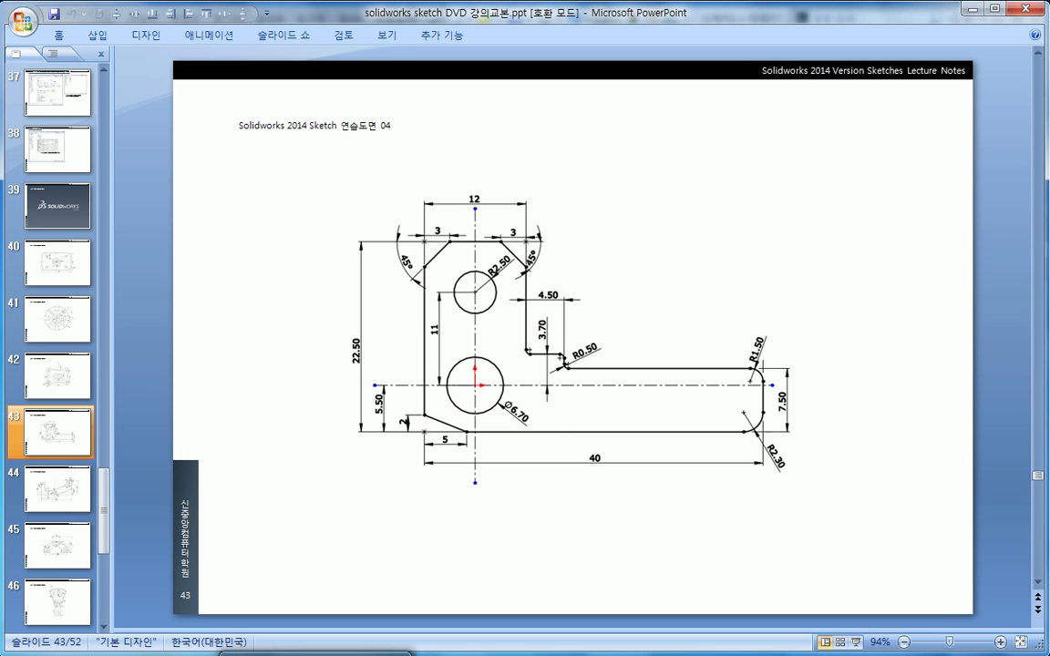
left_click(317, 654)
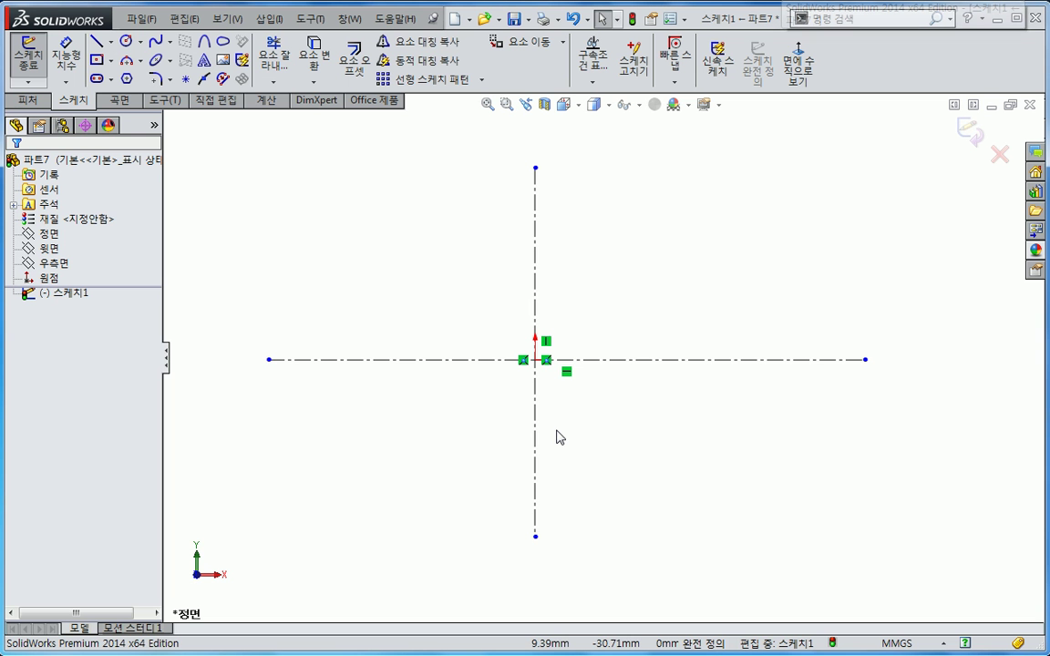
key("s")
left_click(599, 471)
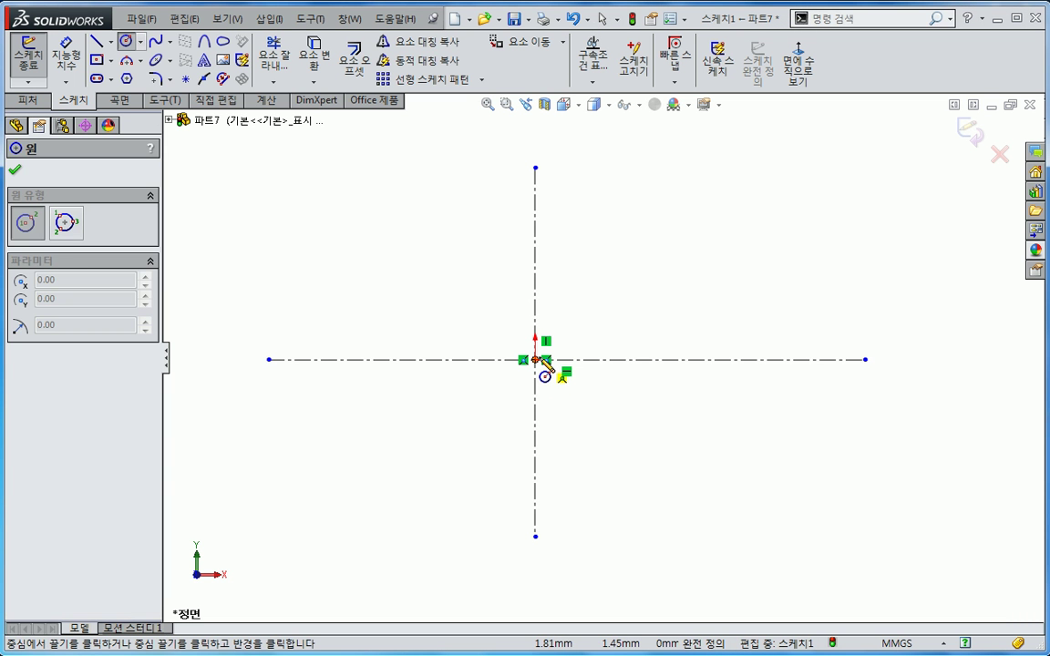
left_click(535, 360)
left_click(557, 401)
key("Escape")
Dimension the circle at the origin with a diameter of 6.7 mm
key("s")
left_click(628, 437)
left_click(558, 400)
left_click(594, 433)
type("6.7")
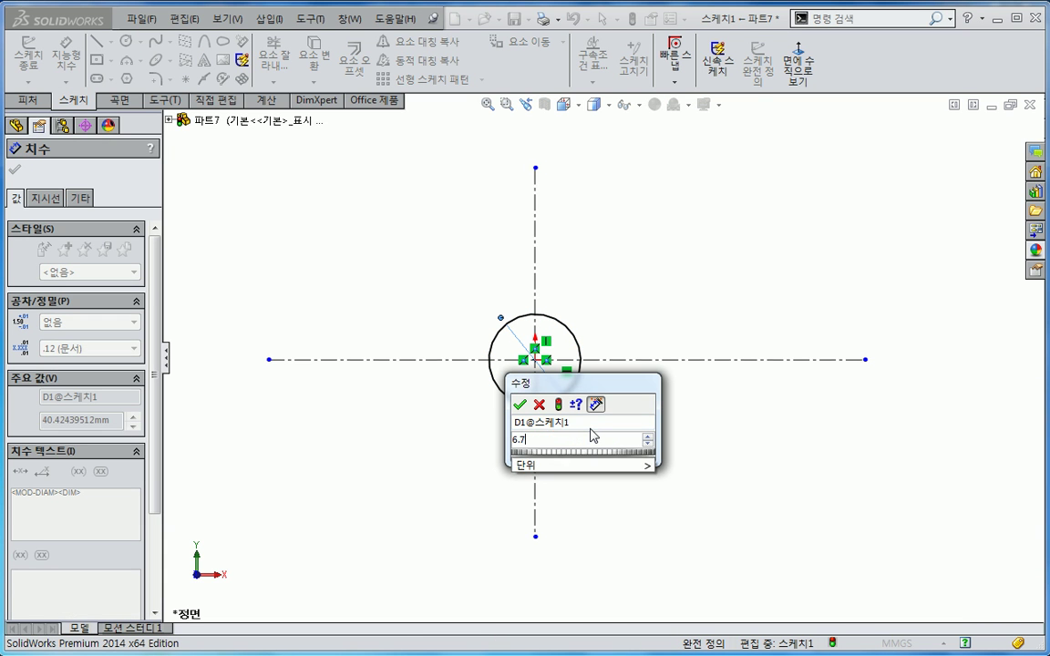
key("Return")
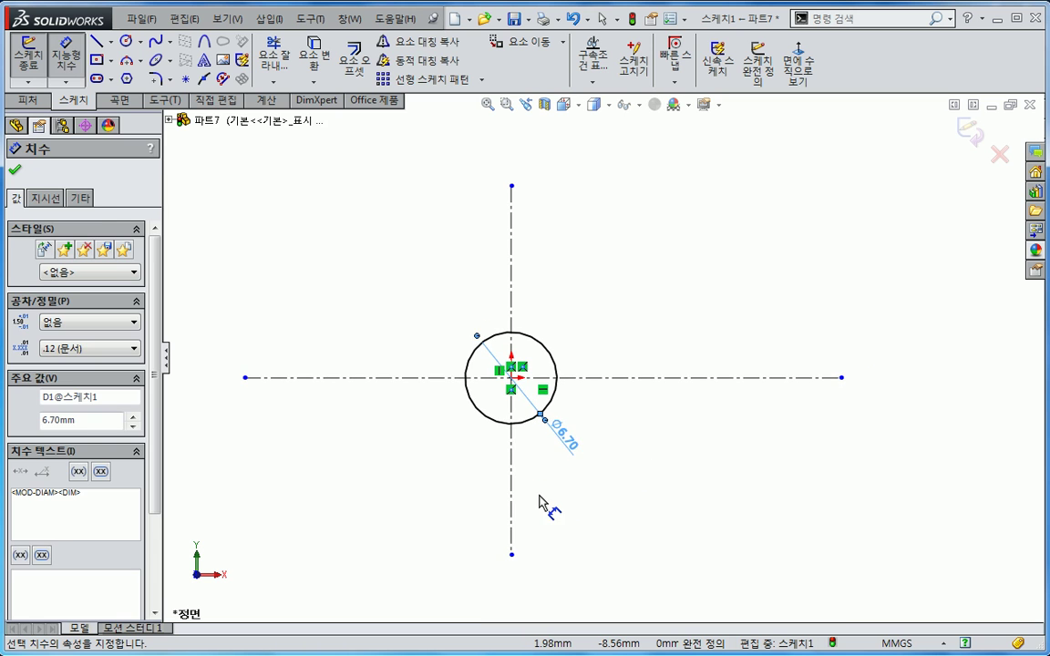
key("Escape")
Extend the vertical centerline upward and draw a circle about 5.7 mm in diameter on it above the first circle
scroll(541, 500, "up", 1)
scroll(570, 520, "up", 1)
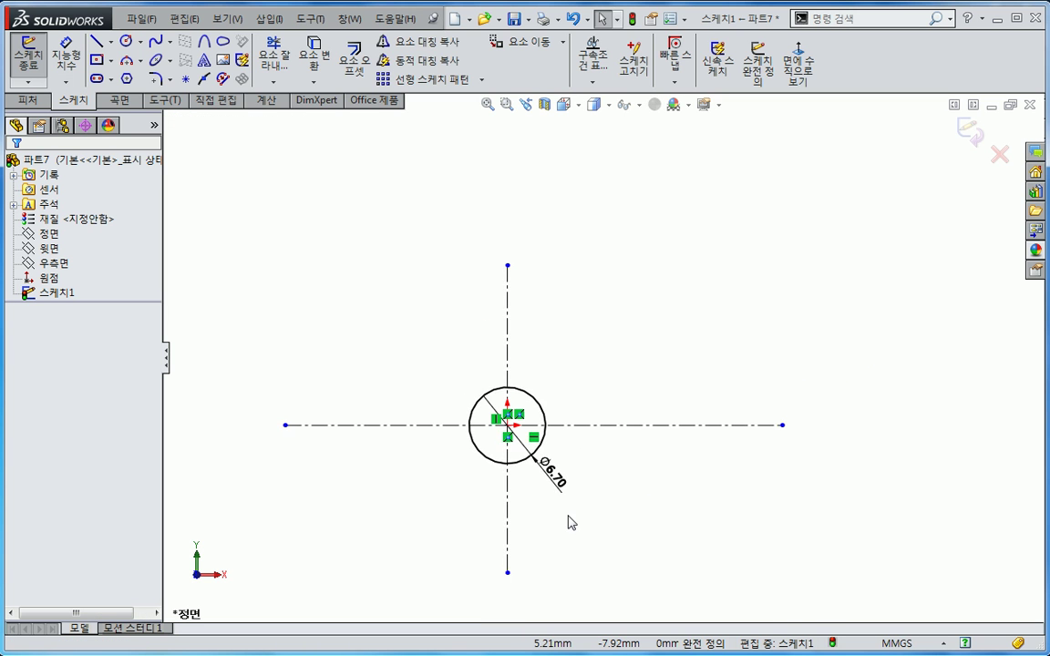
scroll(549, 304, "up", 1)
left_click_drag(525, 285, 522, 175)
key("s")
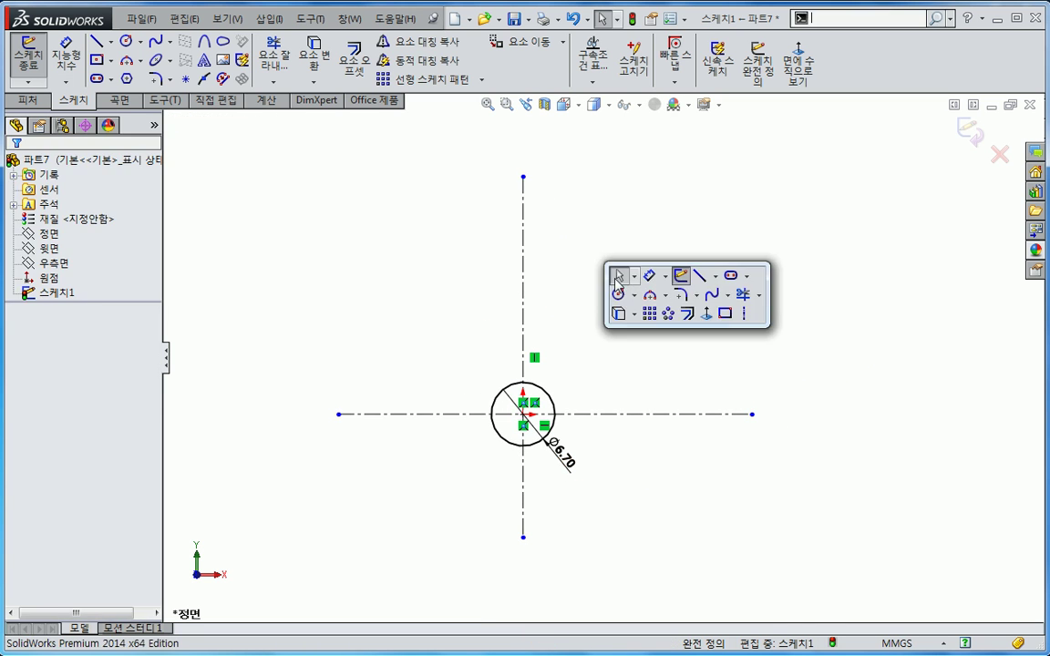
left_click(619, 297)
left_click(523, 284)
left_click(542, 303)
key("Escape")
Dimension the upper circle with a diameter of 5 mm
key("s")
left_click(626, 347)
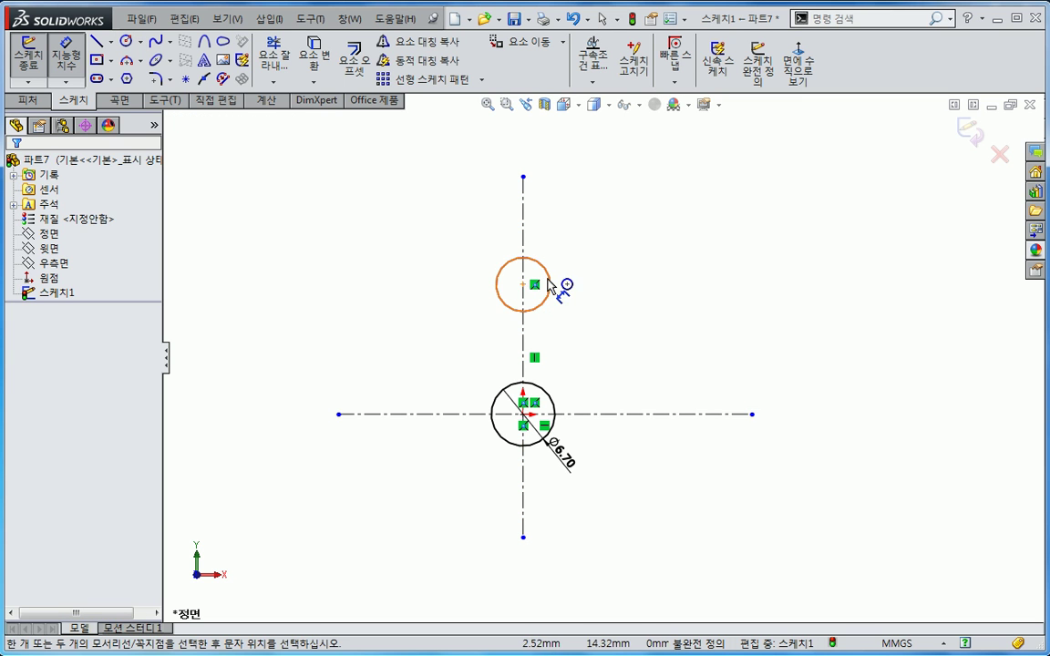
left_click(550, 279)
left_click(575, 263)
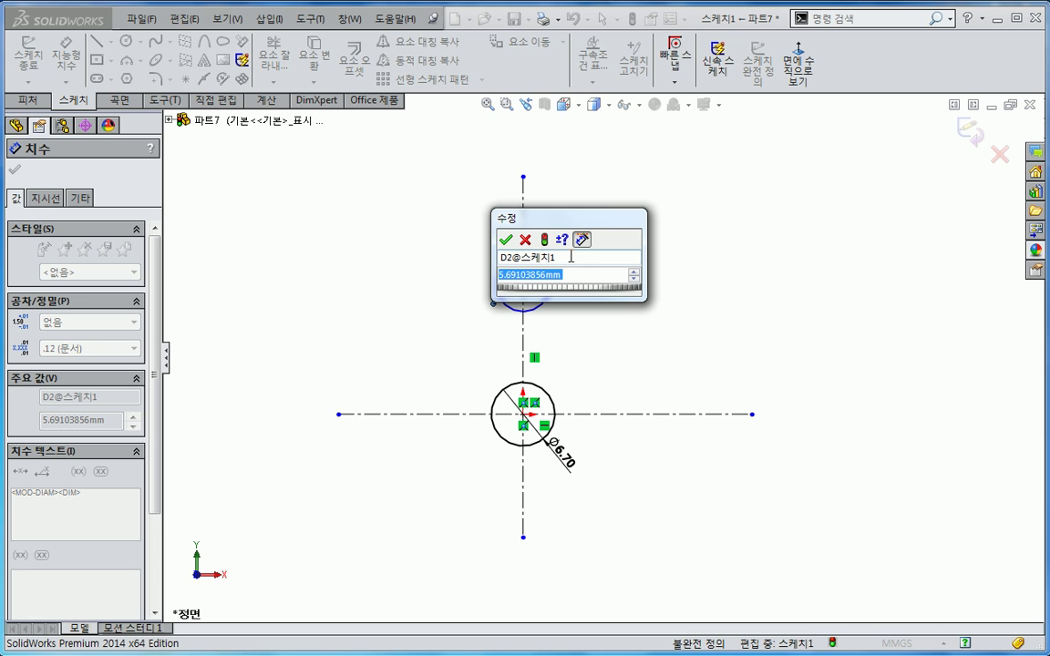
type("5")
key("Return")
key("Escape")
Set the vertical distance from the upper circle's centre to the horizontal centerline to 11 mm
key("s")
left_click(614, 270)
left_click(522, 284)
left_click(597, 415)
left_click(476, 352)
type("11")
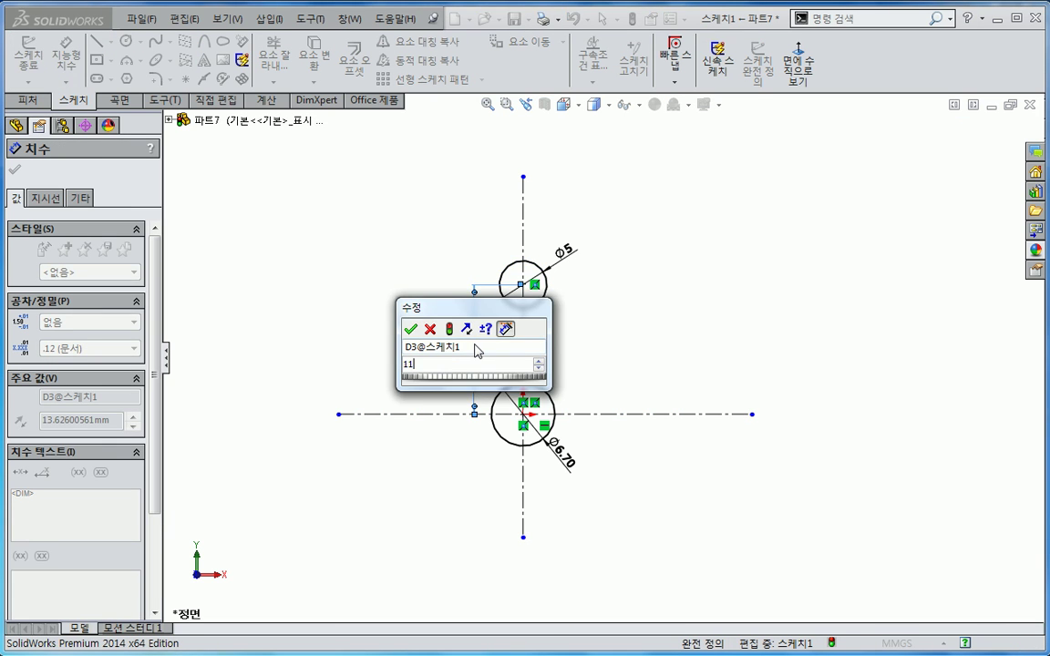
key("Return")
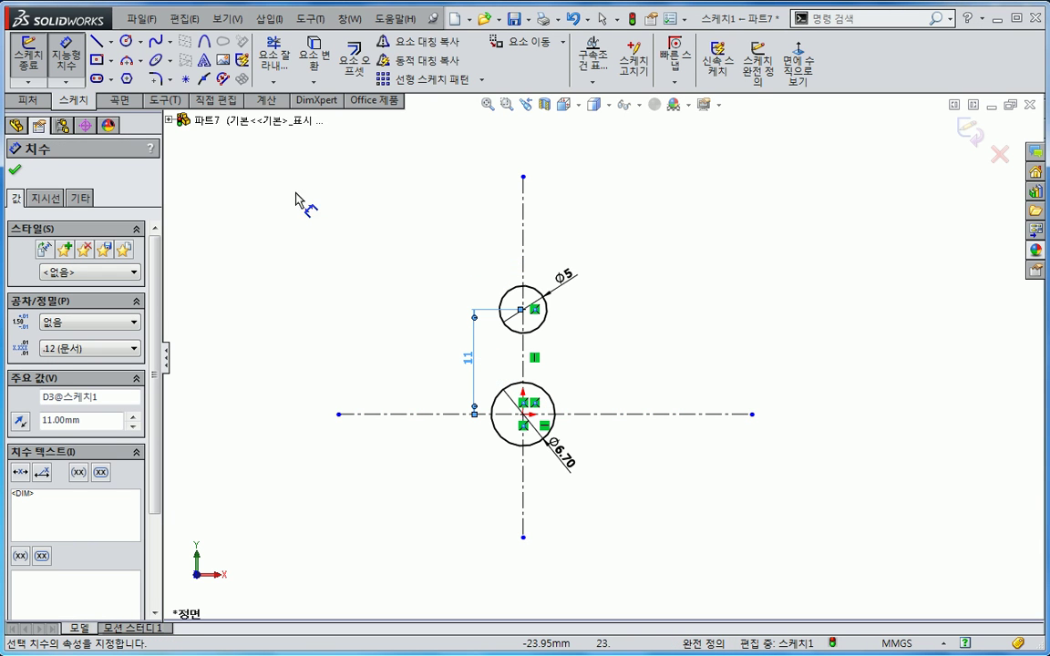
Sketch a closed stepped L-shaped outline around both circles, with an upper arm about 13.6 mm wide and a long leg extending right
key("s")
left_click(486, 270)
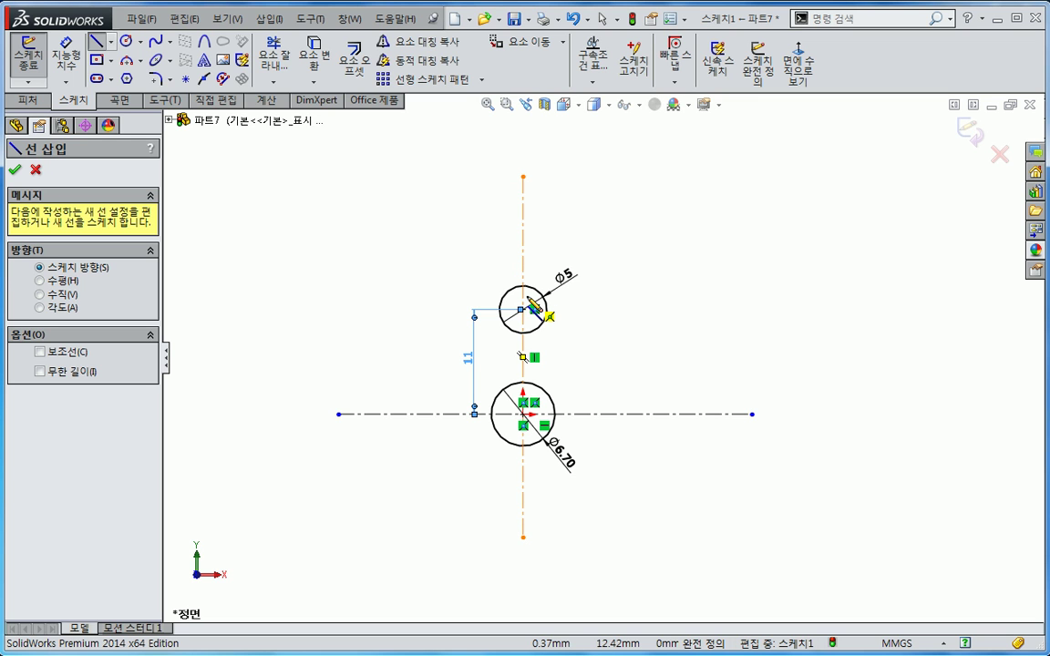
left_click(522, 240)
left_click(441, 241)
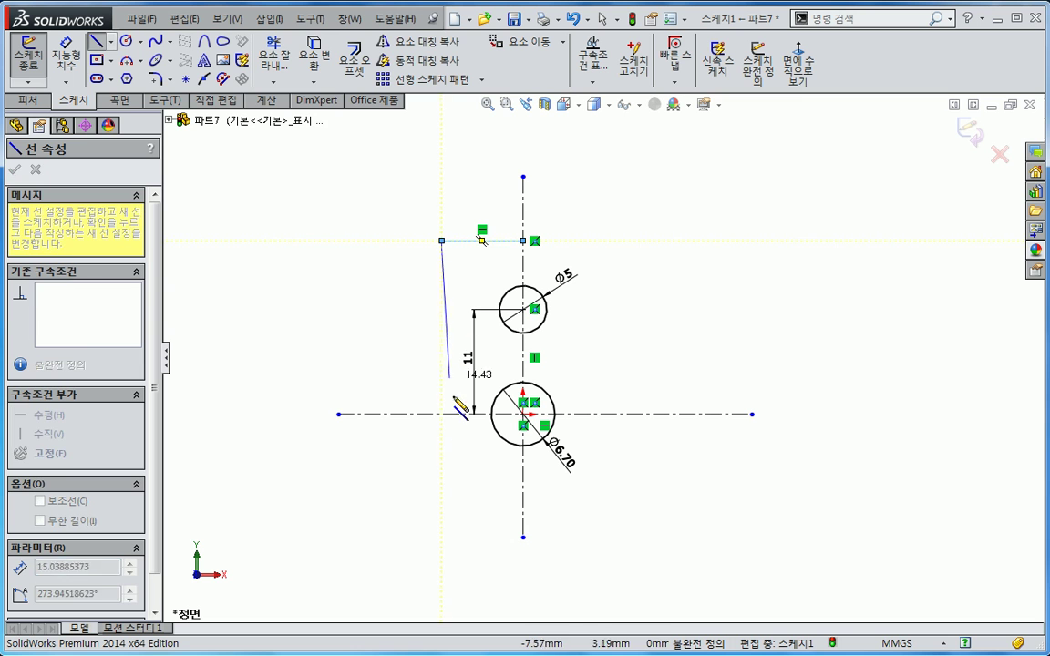
left_click(441, 487)
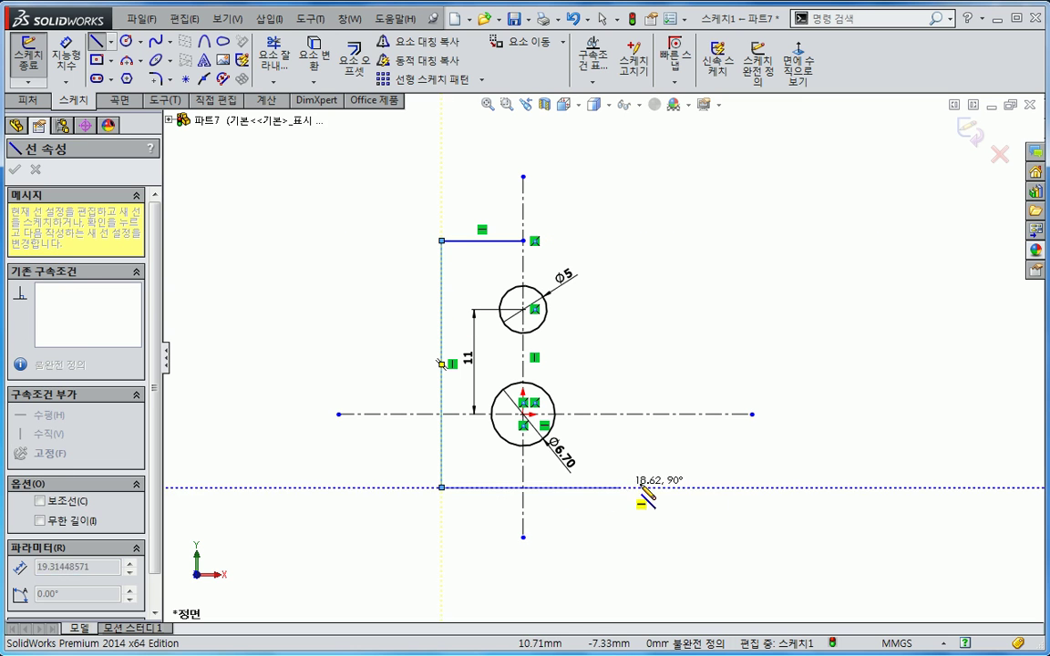
left_click(850, 487)
left_click(850, 369)
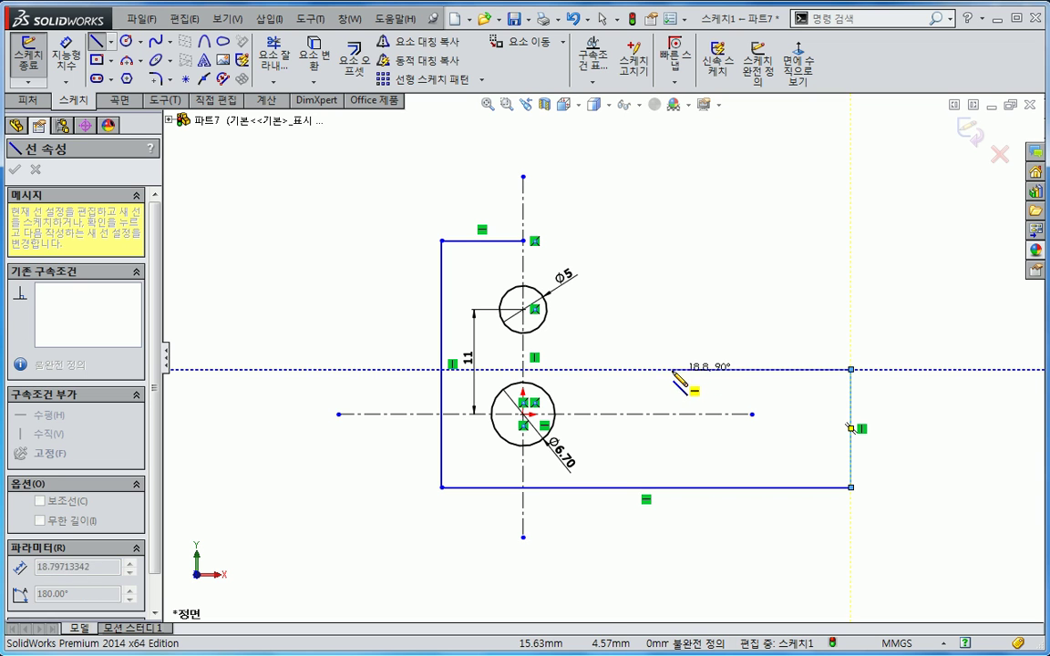
left_click(621, 369)
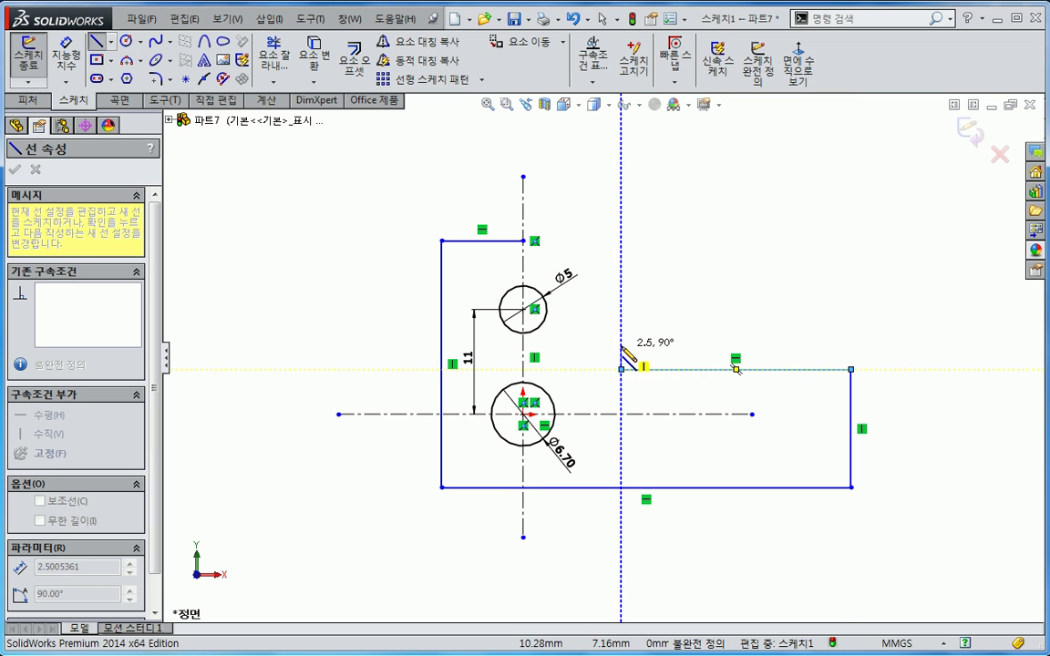
left_click(621, 346)
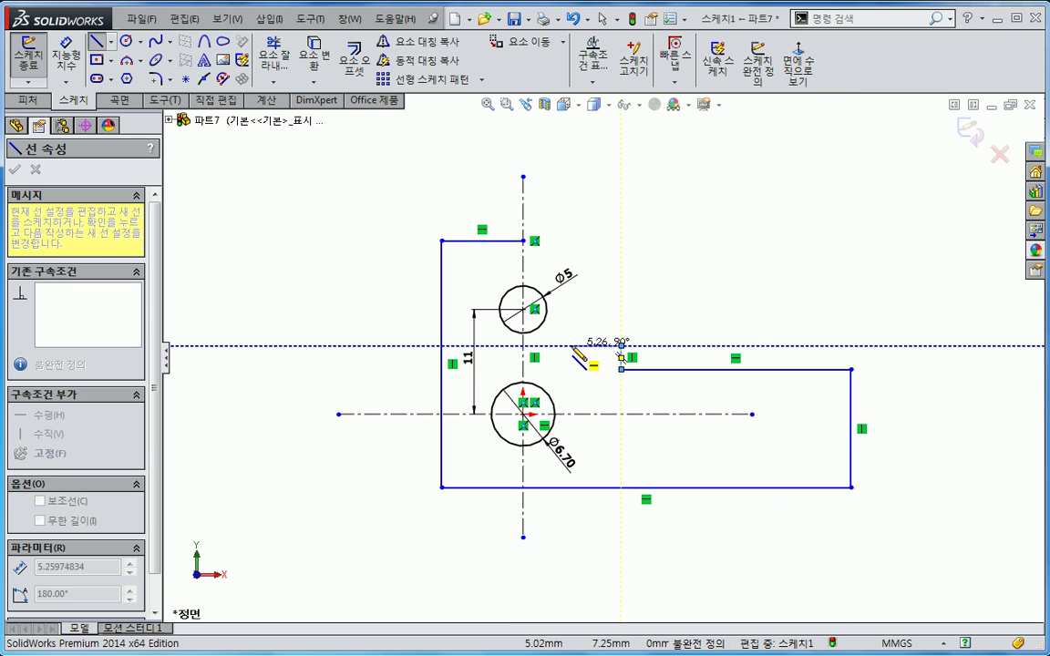
left_click(571, 345)
left_click(571, 241)
key("Escape")
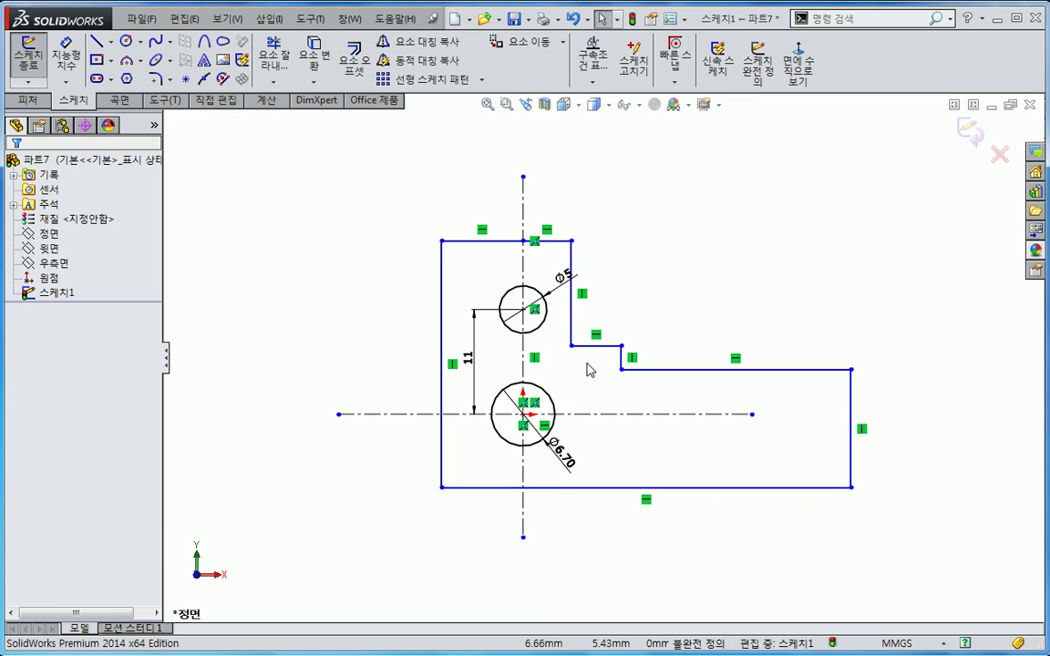
Dimension the width of the outline's upper arm between its two vertical edges as 12 mm
key("s")
left_click(662, 271)
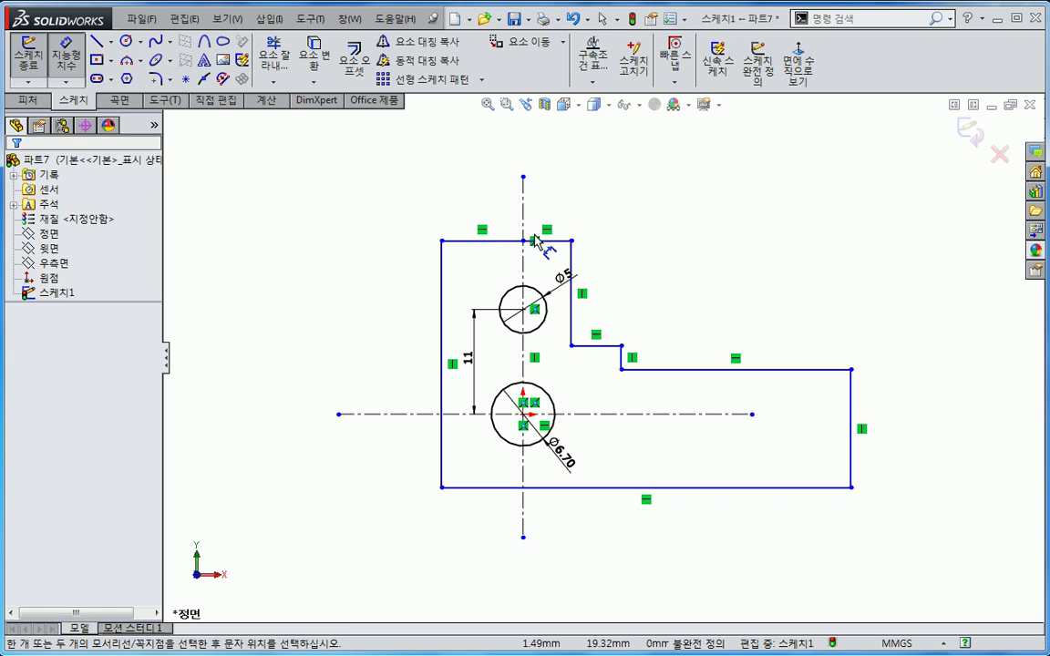
left_click(445, 266)
left_click(572, 273)
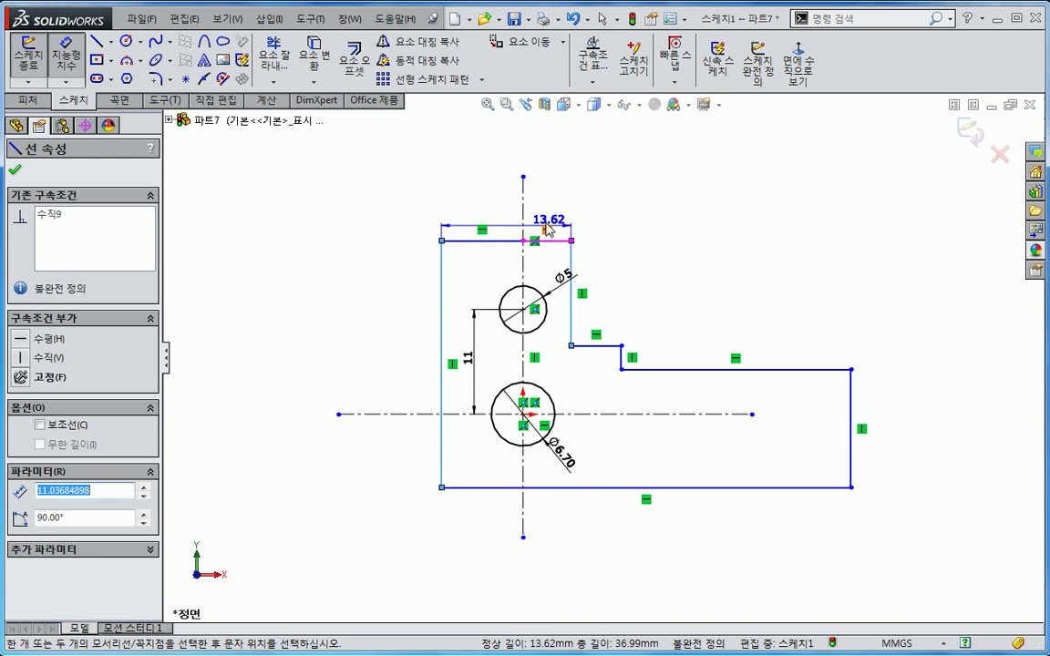
left_click(570, 221)
type("12")
key("Return")
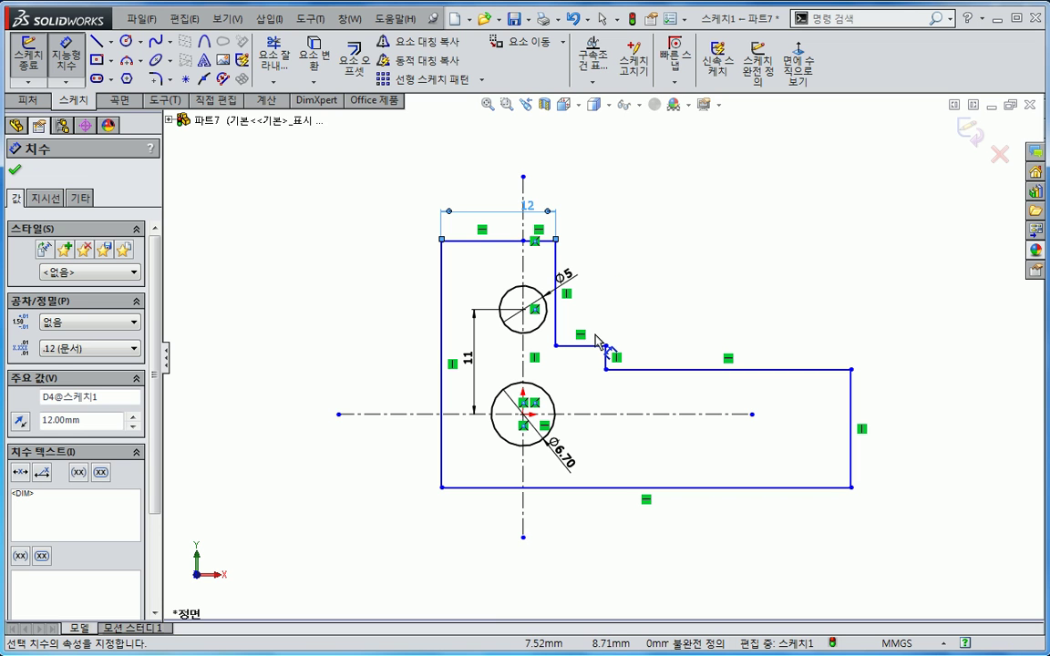
Set the distance from the outline's bottom edge to the horizontal centerline to 5.5 mm
left_click(476, 489)
left_click(428, 415)
left_click(415, 463)
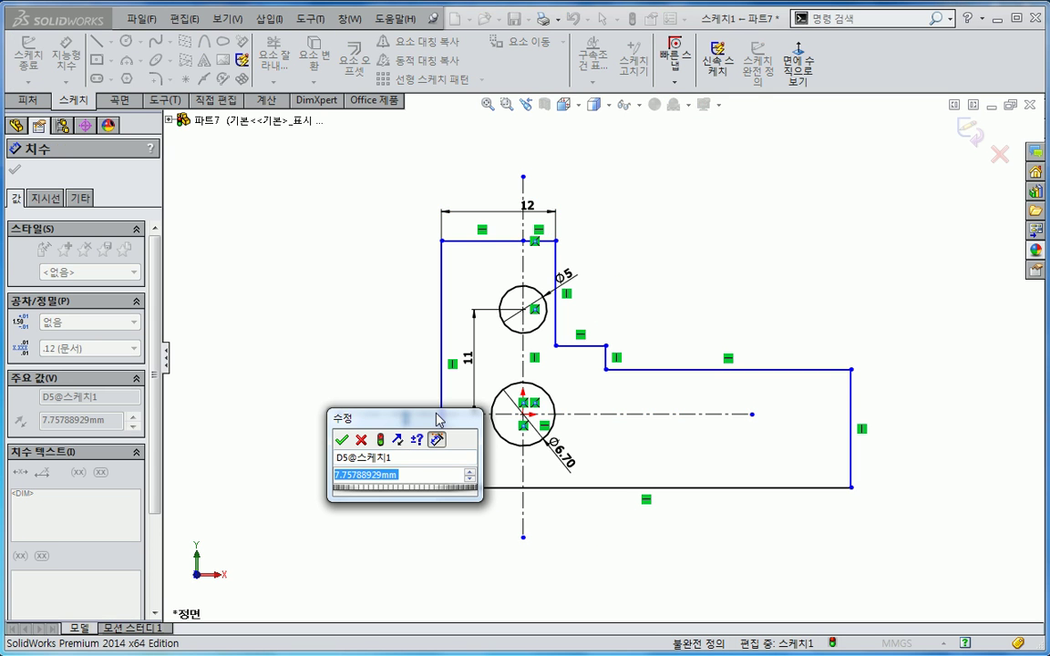
type("5.5")
key("Return")
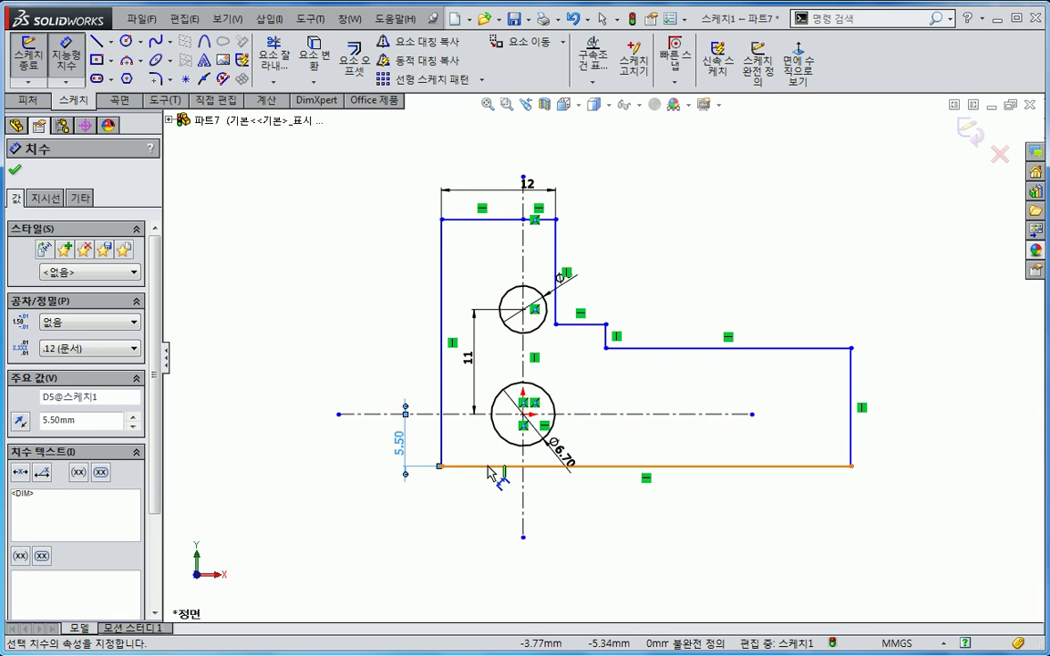
Dimension the outline's left vertical edge as 22.5 mm and leave the dimension command
left_click(441, 438)
left_click(371, 310)
type("22.5")
key("Return")
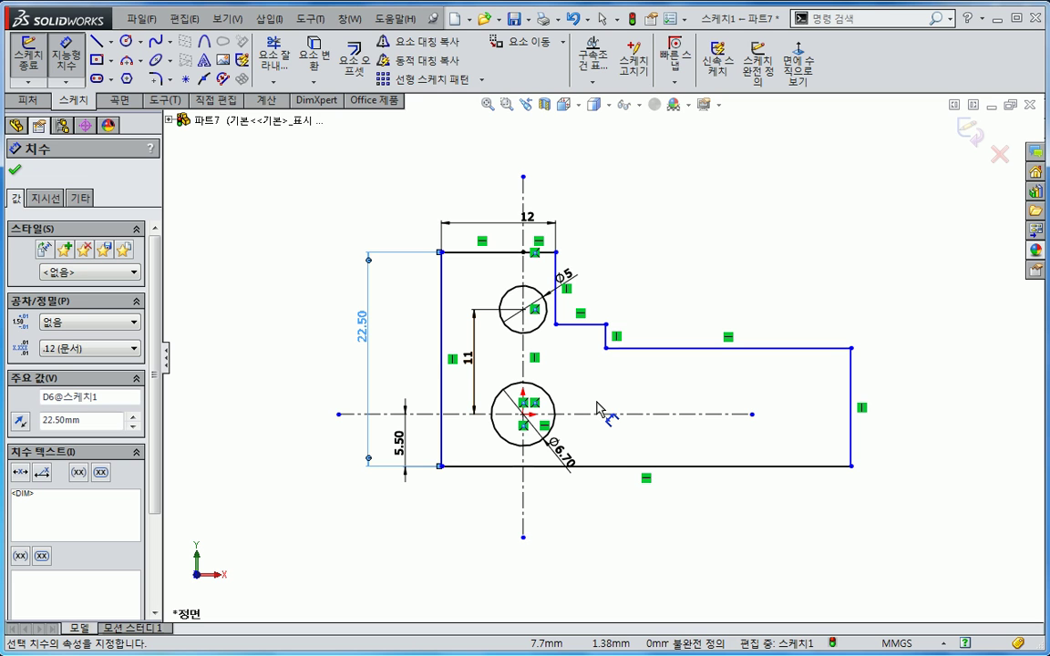
key("Escape")
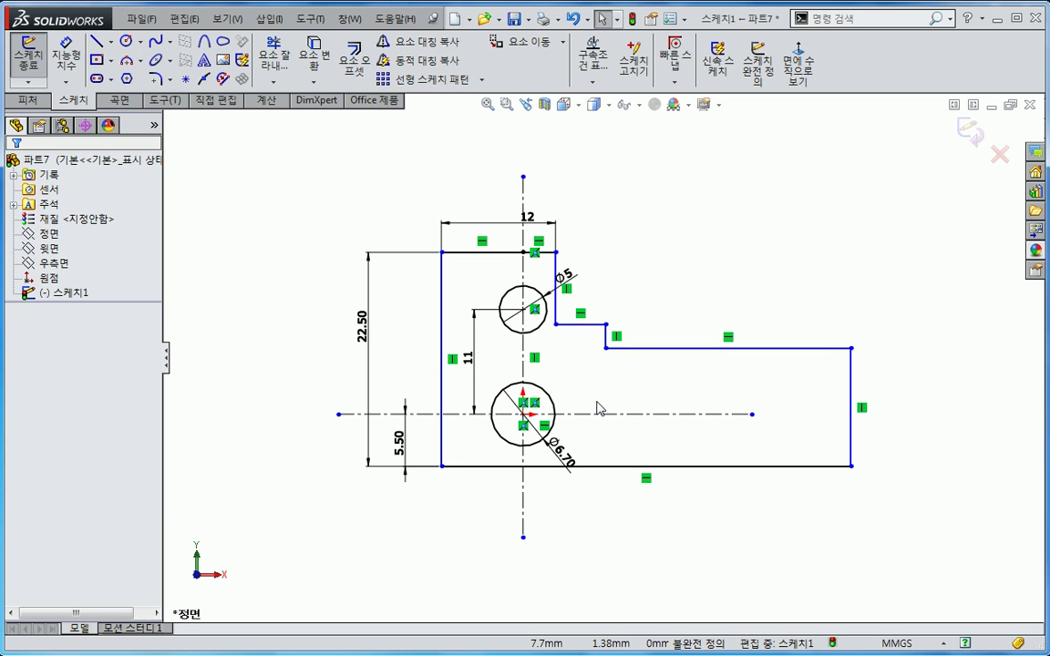
Make the upper arm's two vertical edges symmetric about the vertical centerline and shift the 11 mm dimension slightly inward
left_click(556, 294)
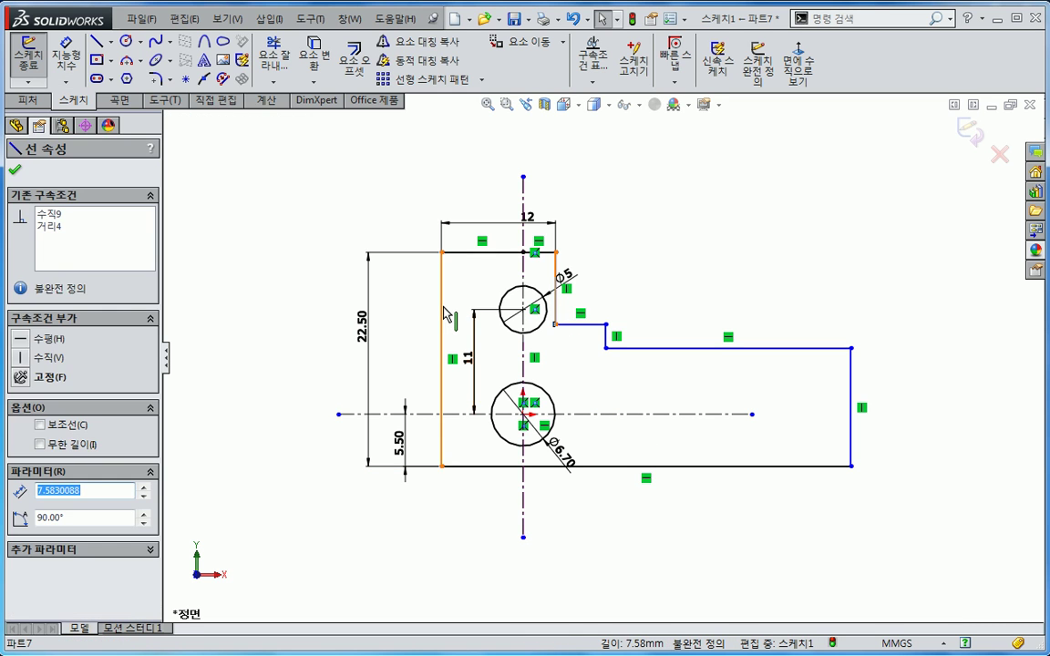
left_click(441, 356, "ctrl")
left_click(524, 350, "ctrl")
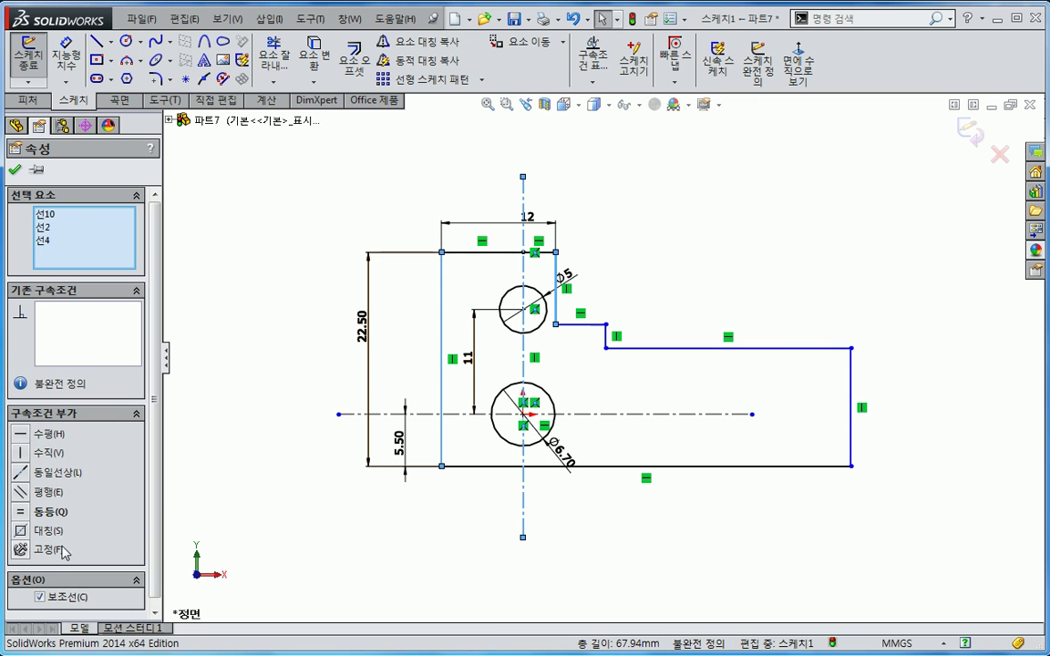
left_click(20, 532)
left_click(618, 500)
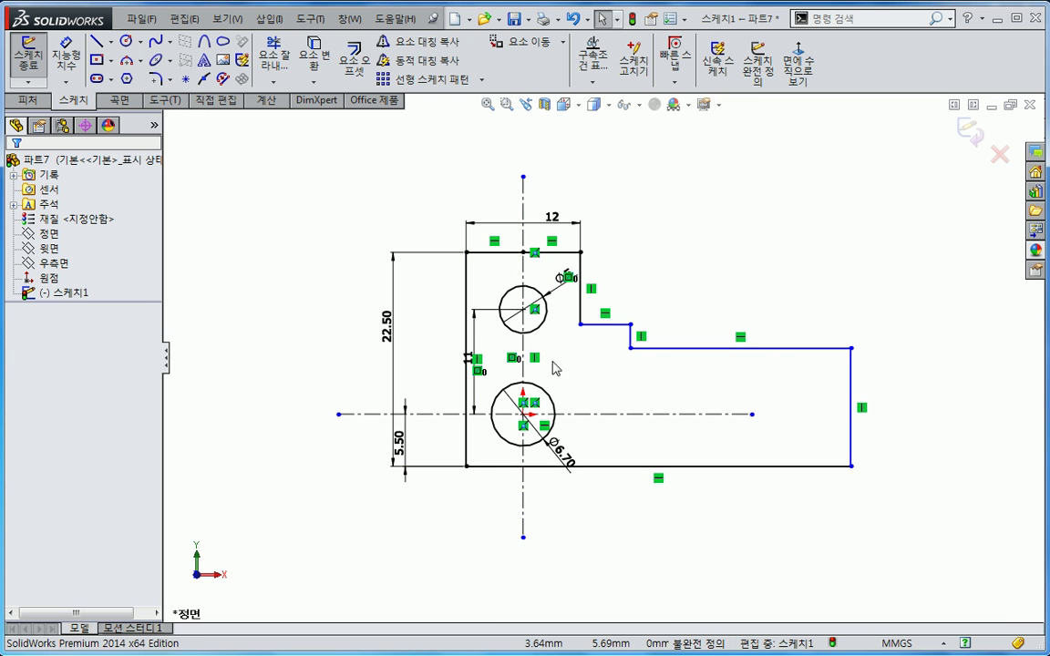
left_click_drag(471, 353, 485, 354)
left_click(597, 373)
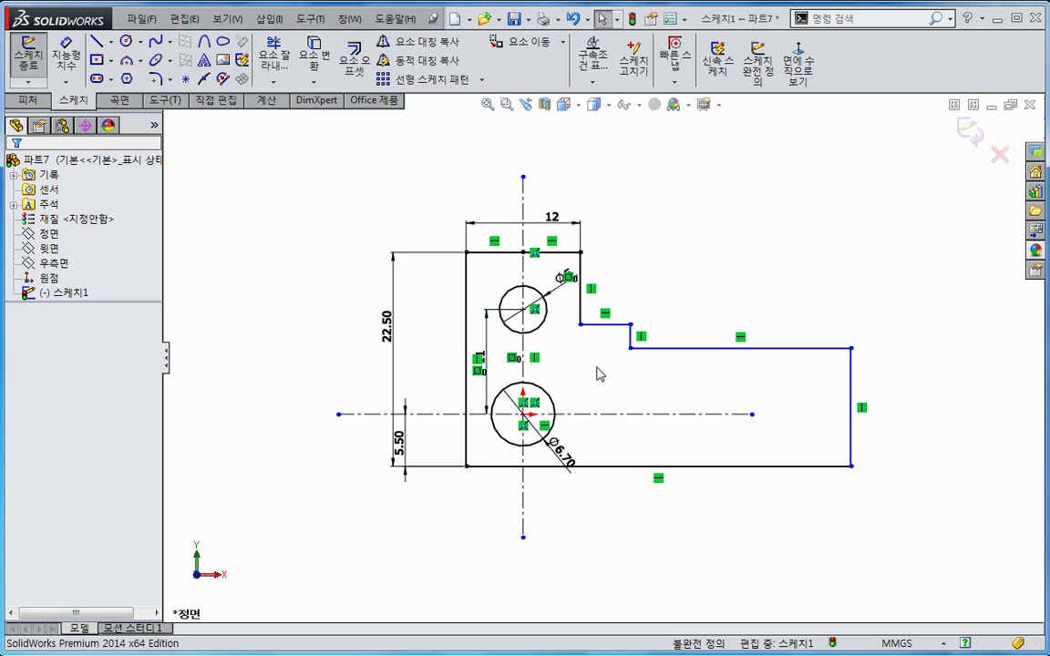
Dimension the overall width between the outline's left edge and far right edge as 40 mm
scroll(597, 374, "down", 2)
scroll(584, 379, "up", 2)
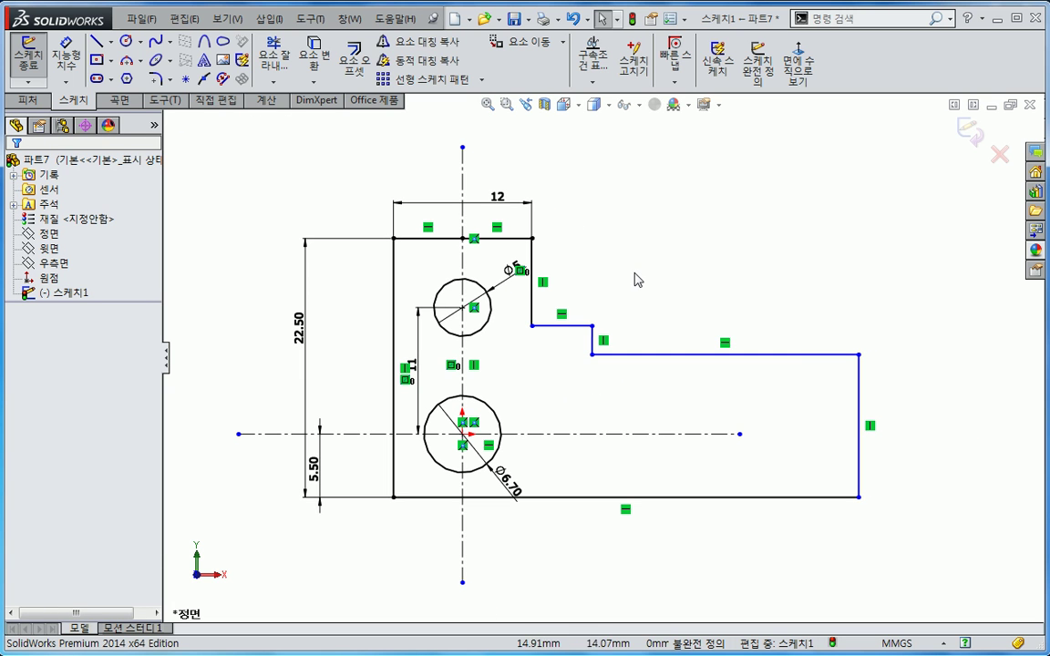
key("s")
left_click(680, 284)
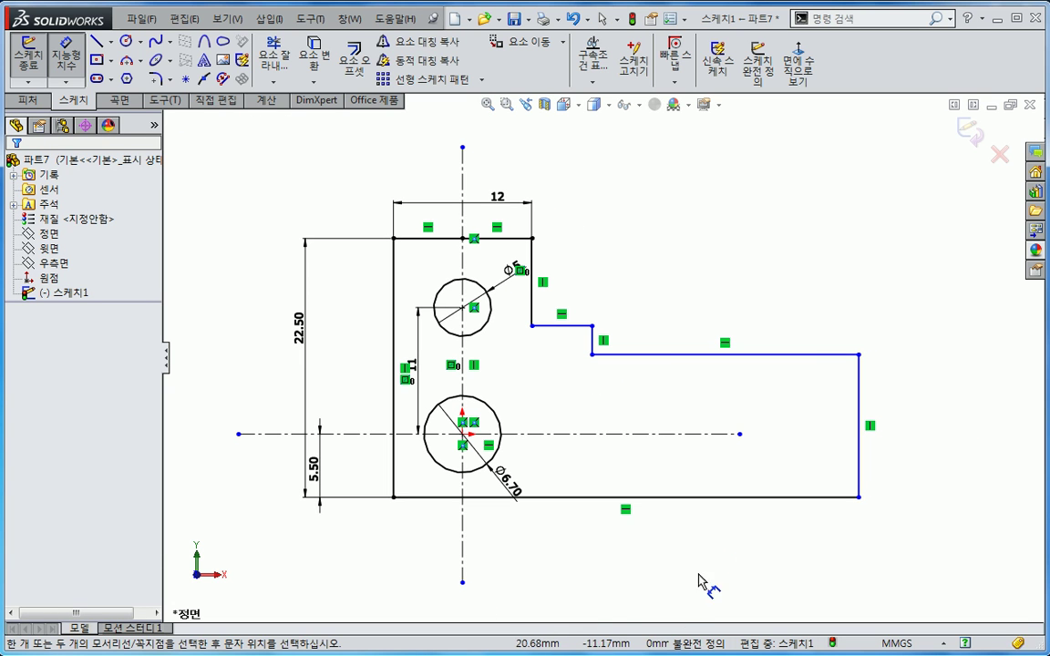
left_click(394, 479)
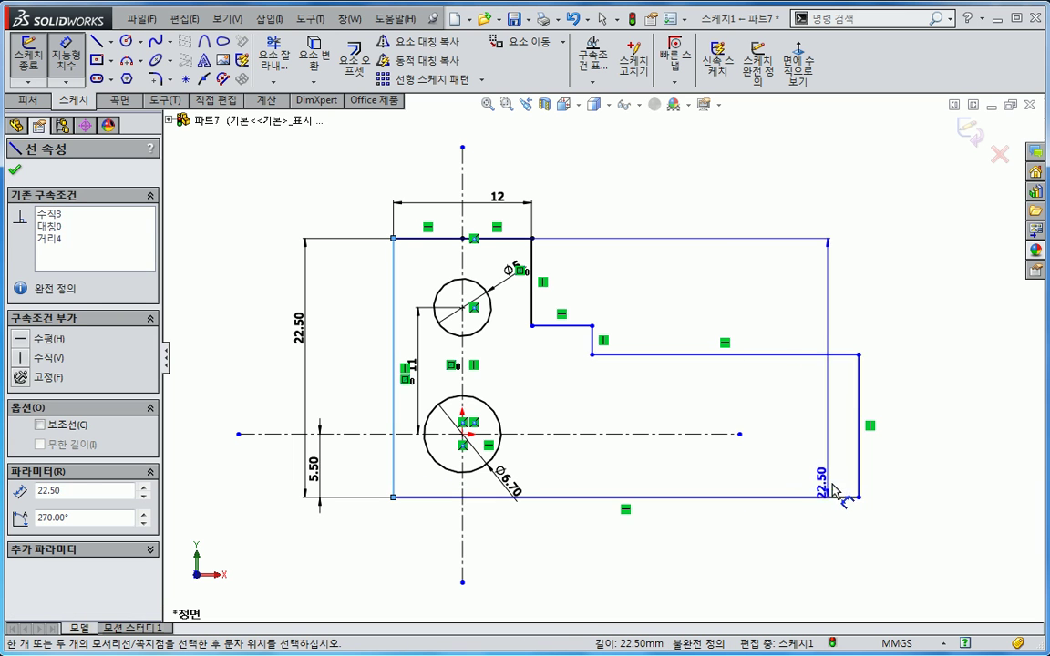
left_click(858, 483)
left_click(723, 534)
type("40.42548402mm")
key("Return")
Set the height of the outline's long right leg to 7.5 mm
left_click(825, 356)
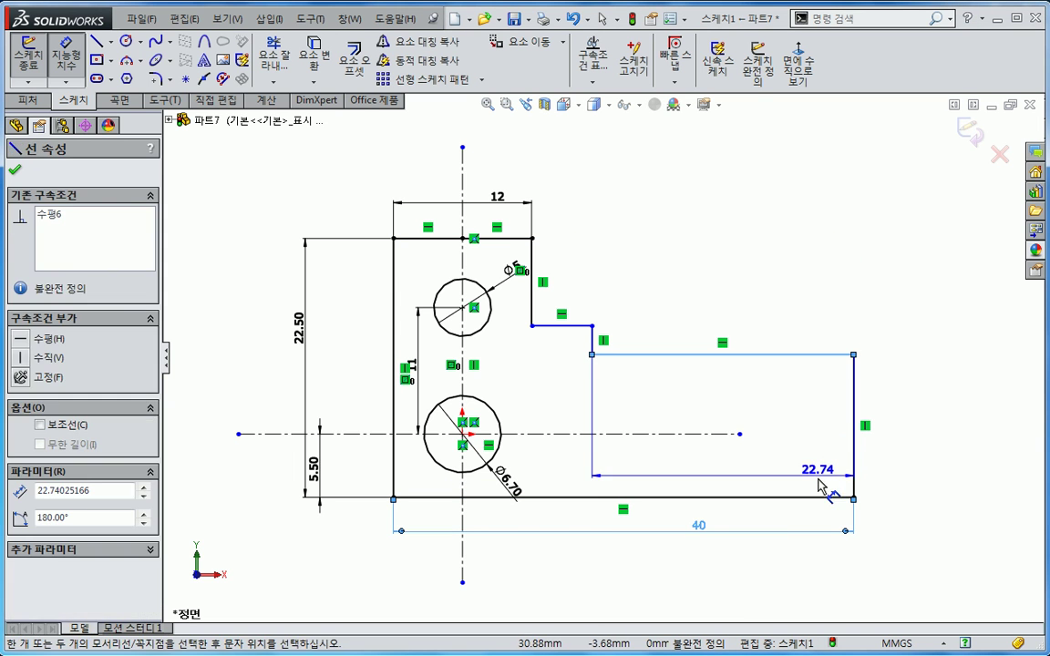
left_click(831, 497)
left_click(891, 453)
type("7.5")
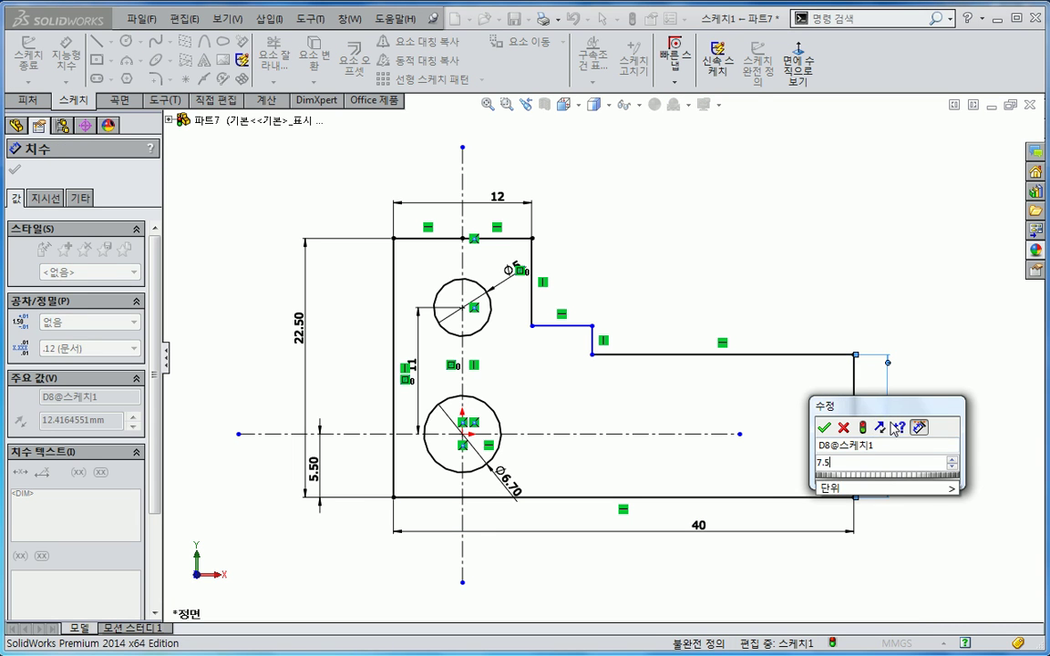
key("Return")
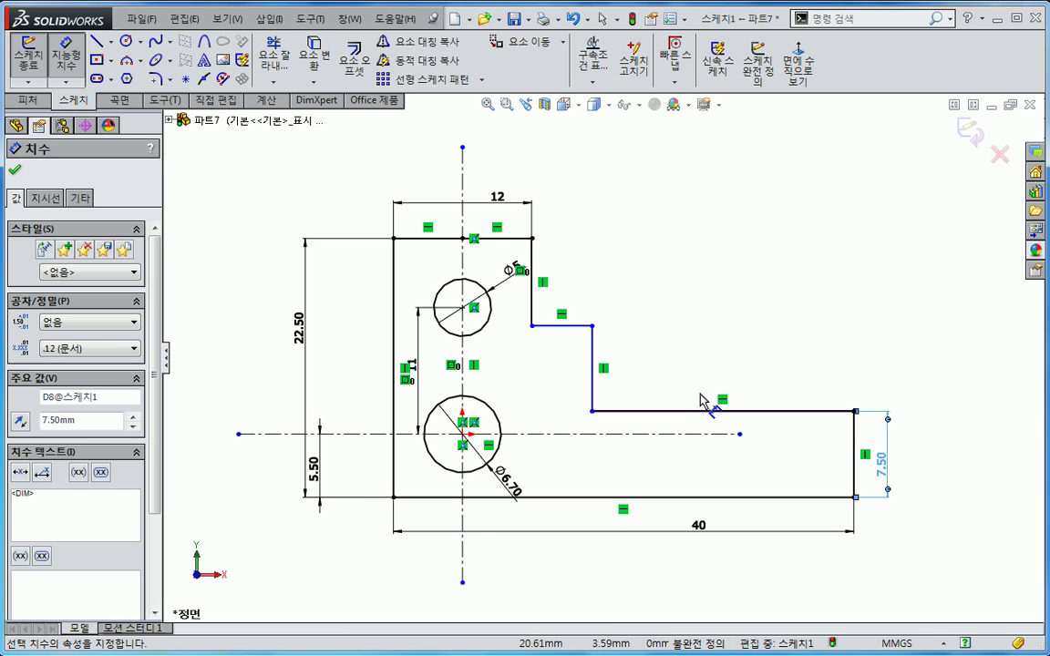
Set the horizontal width of the small step beside the upper arm to 4.5 mm
left_click(533, 313)
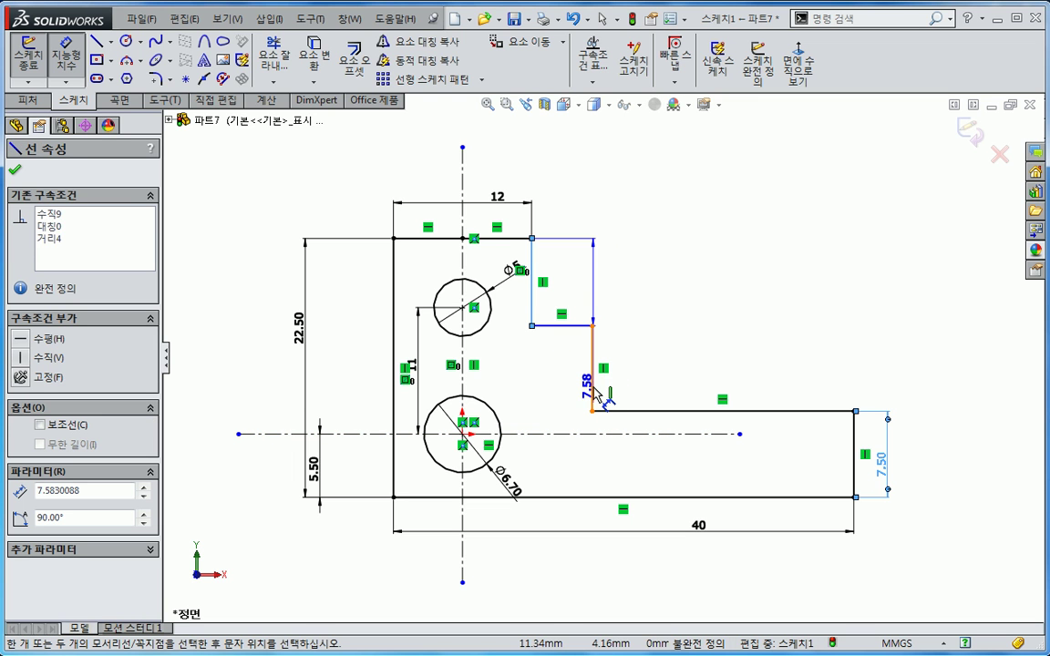
left_click(593, 392)
left_click(563, 274)
type("4.5")
key("Return")
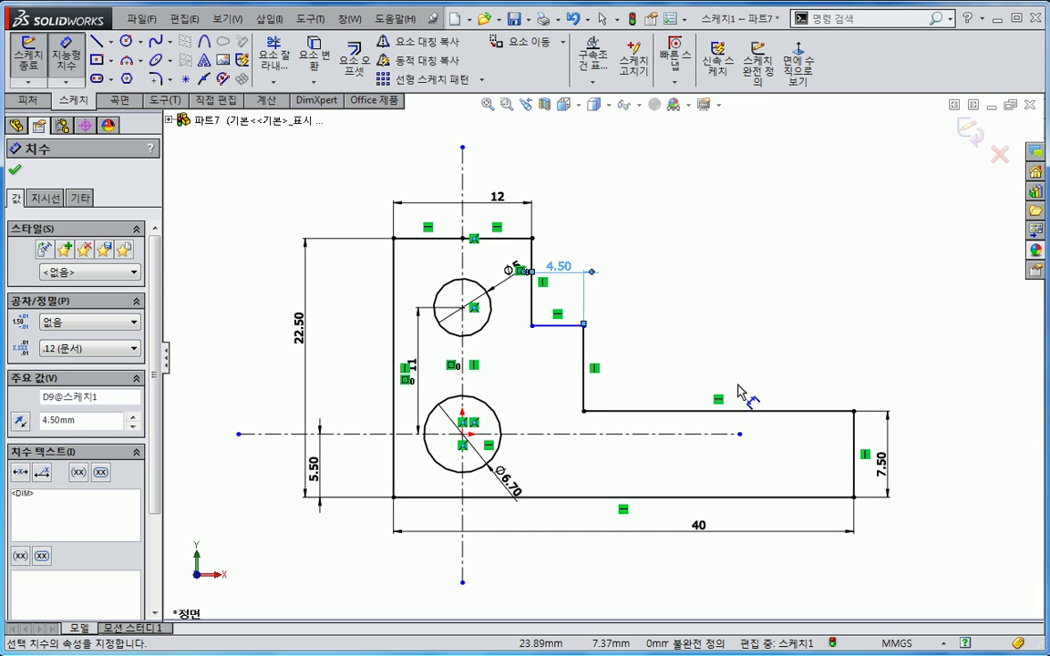
Set the distance from the horizontal centerline to the small step's horizontal edge to 3.7 mm and end dimensioning
left_click(547, 434)
left_click(558, 325)
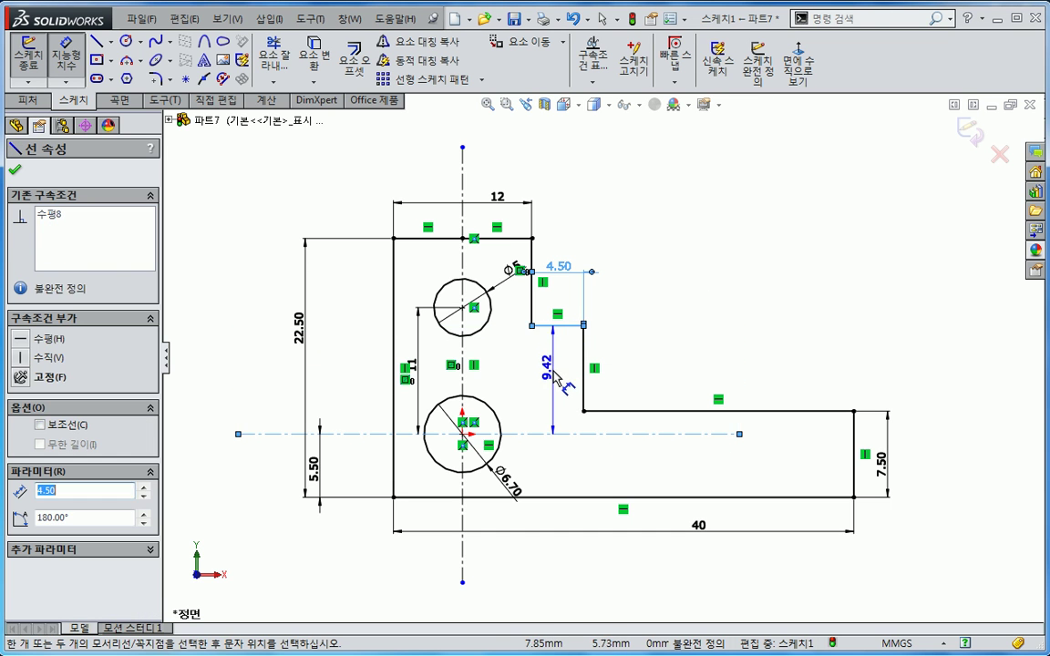
left_click(558, 376)
type("3.7")
key("Return")
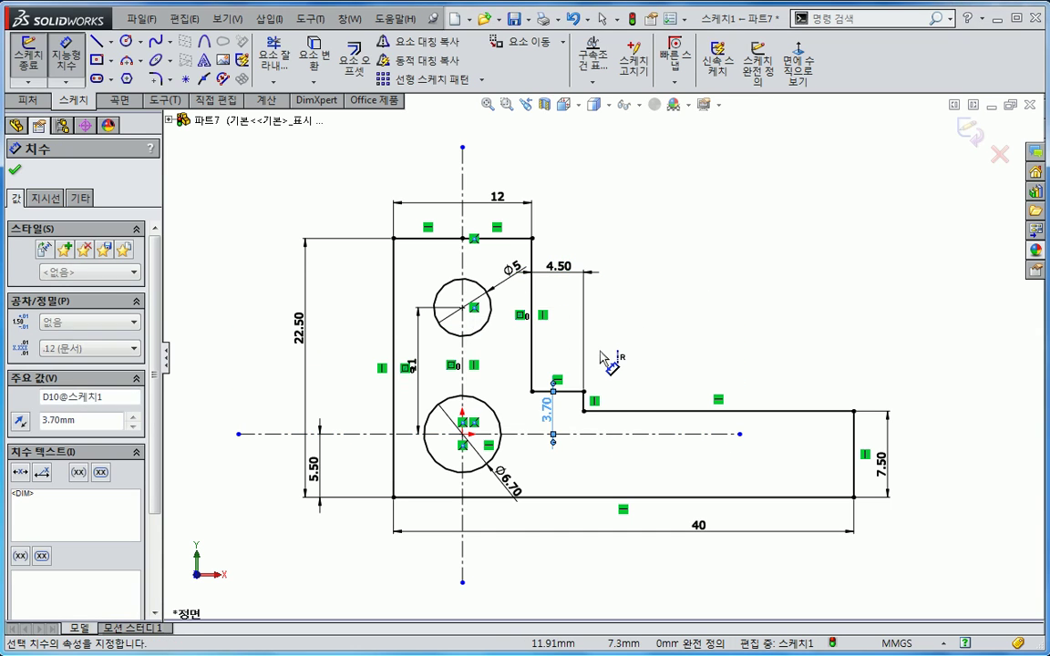
key("Escape")
Extend the horizontal centerline to the right, past the outline's far right edge
left_click_drag(740, 434, 940, 449)
middle_click_drag(817, 505, 812, 474, "ctrl")
left_click(768, 340)
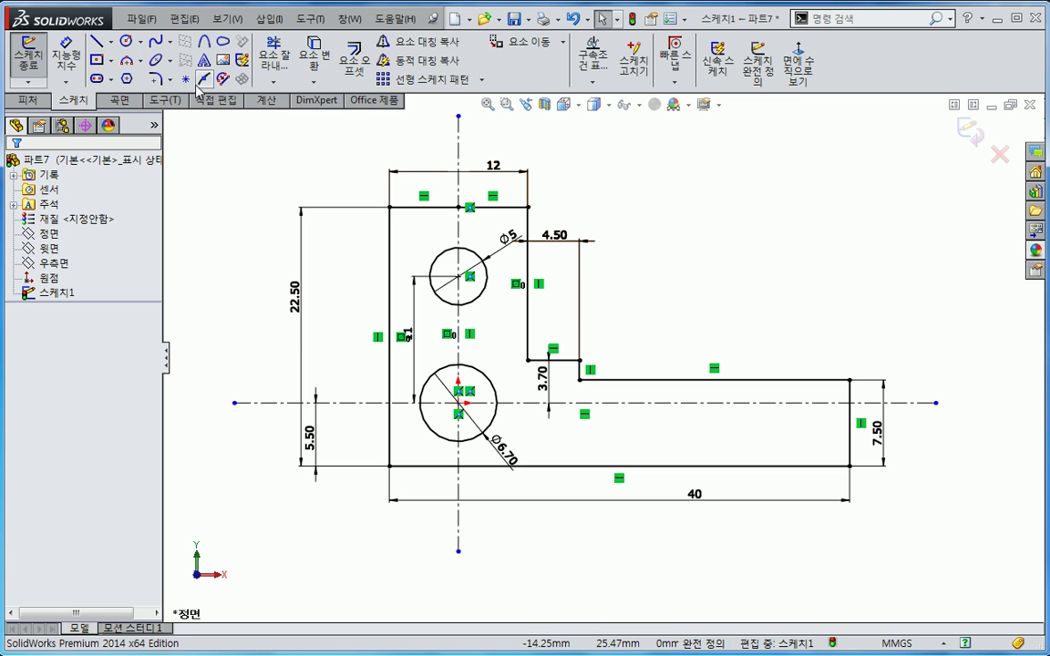
Chamfer the upper-left corner of the outline with the angle-distance option at 3 mm and 45°
mouse_move(157, 99)
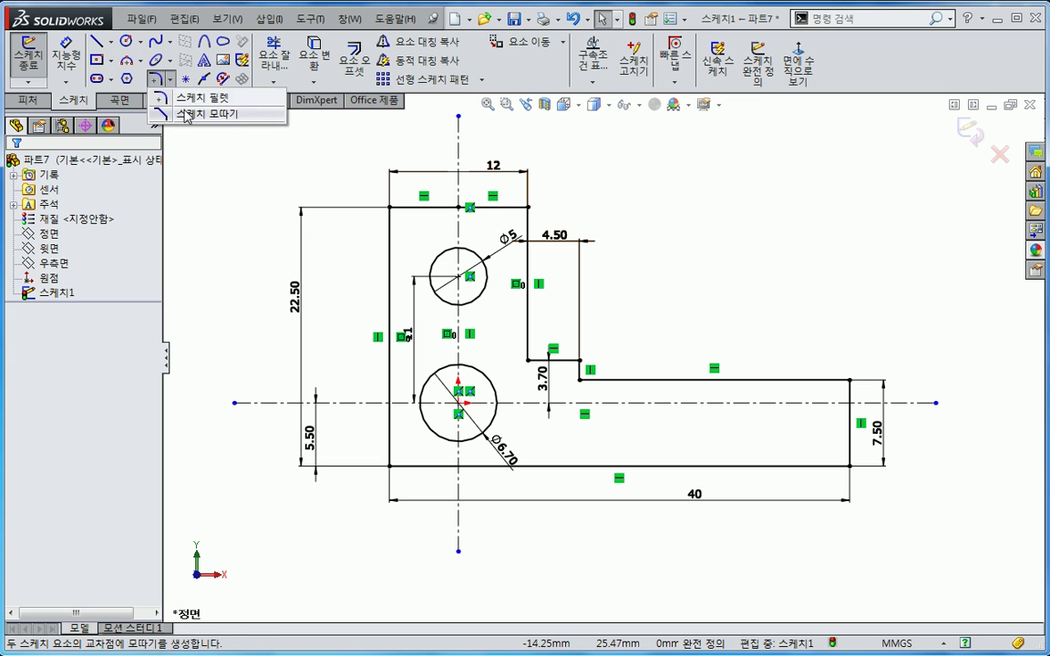
left_click(185, 115)
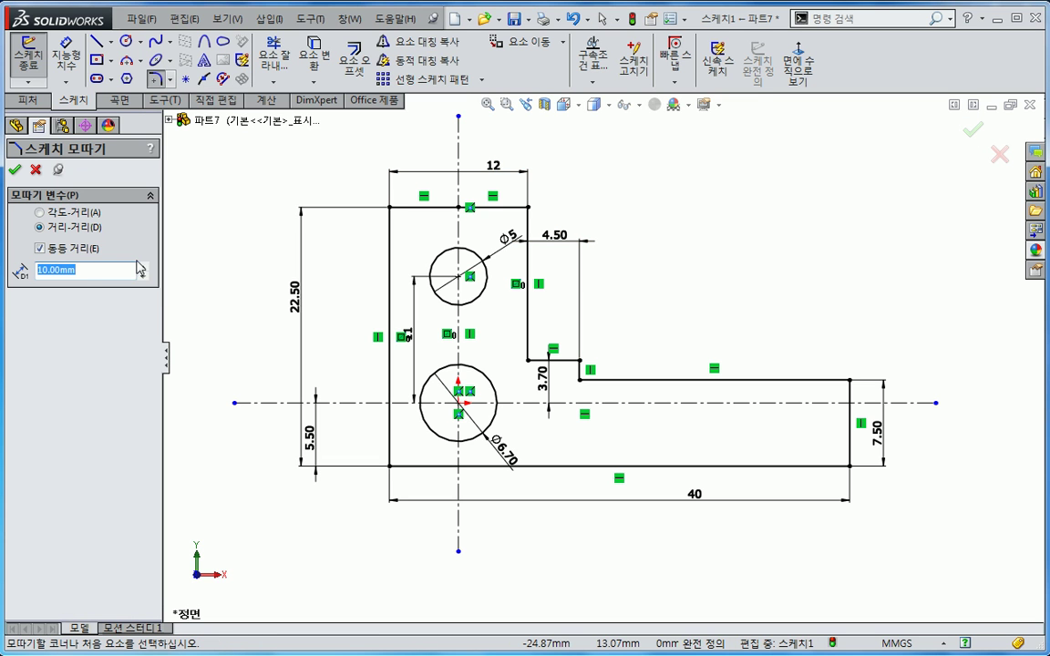
left_click(76, 213)
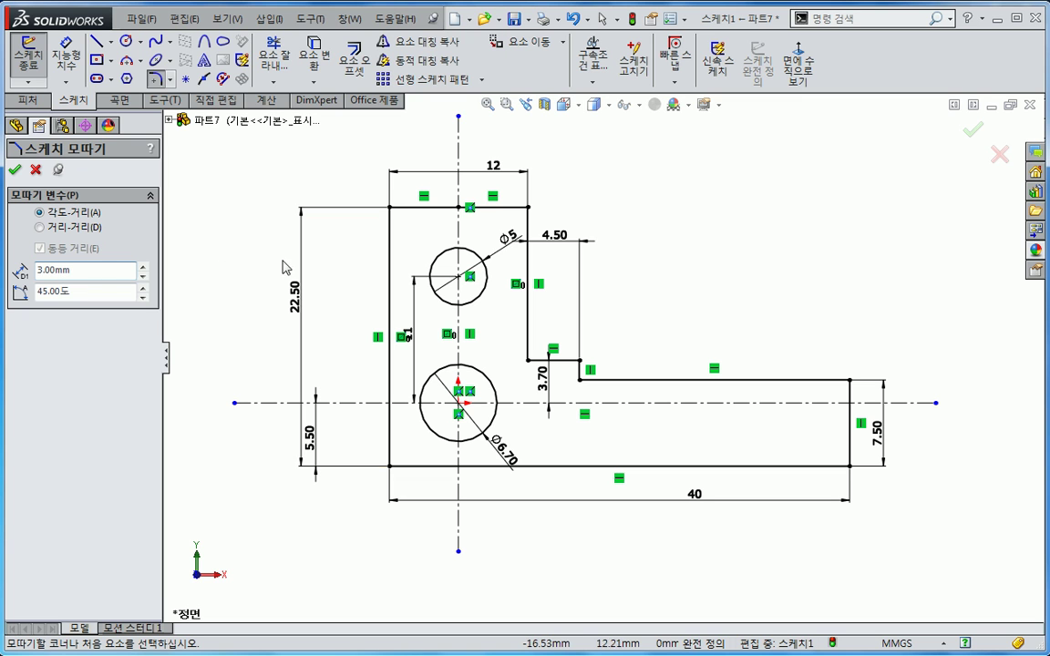
left_click(425, 211)
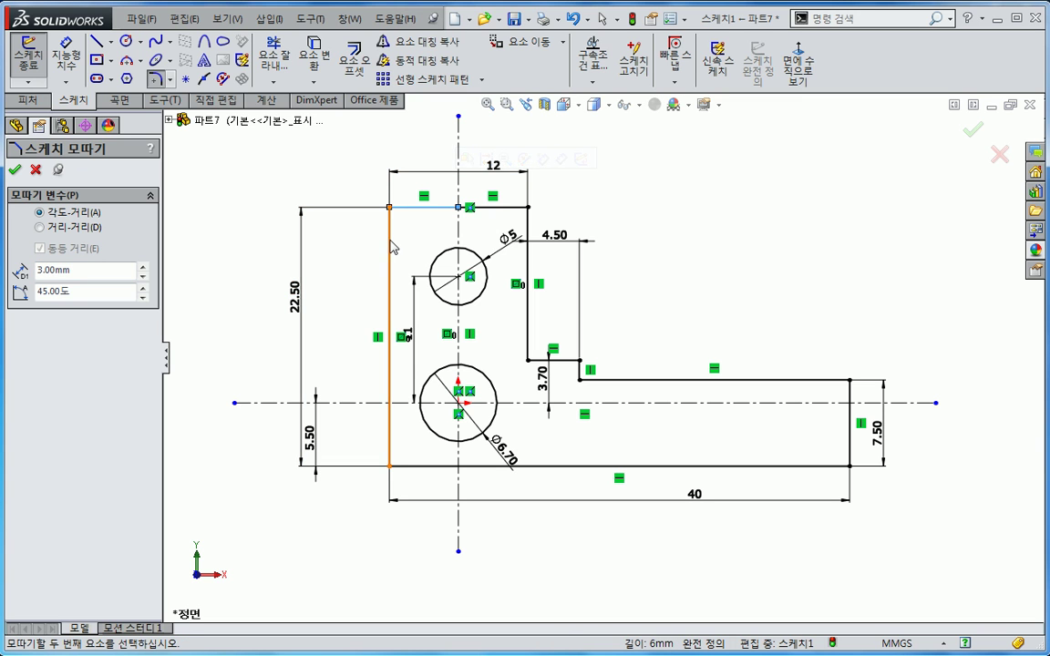
left_click(392, 247)
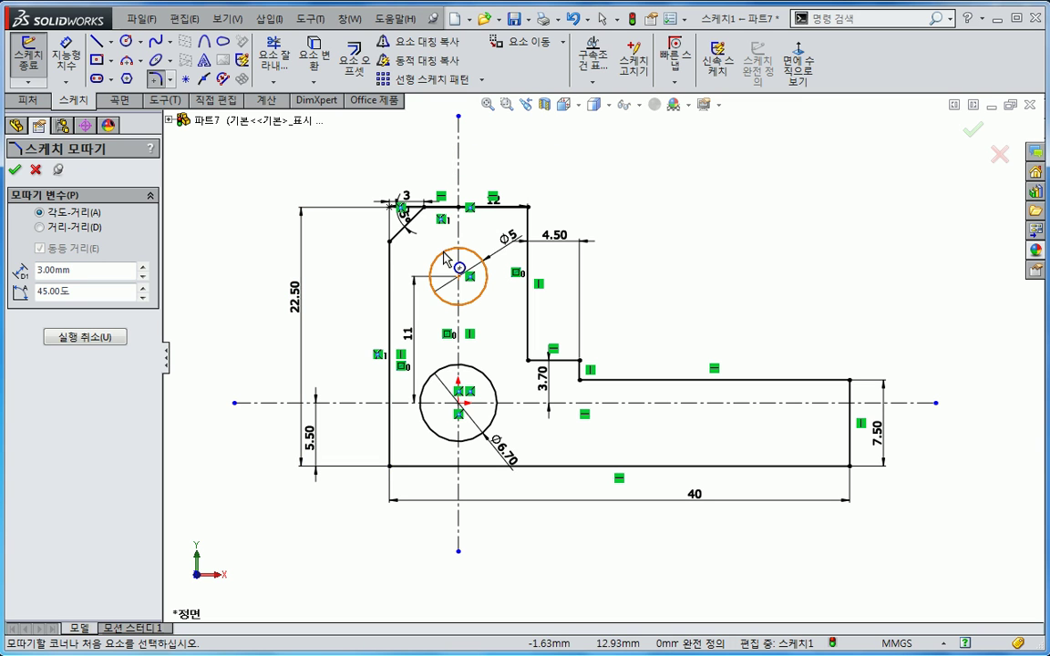
Chamfer the upper-right corner of the upper arm with the angle-distance option at 3 mm and 45°
left_click(496, 208)
scroll(496, 205, "down", 3)
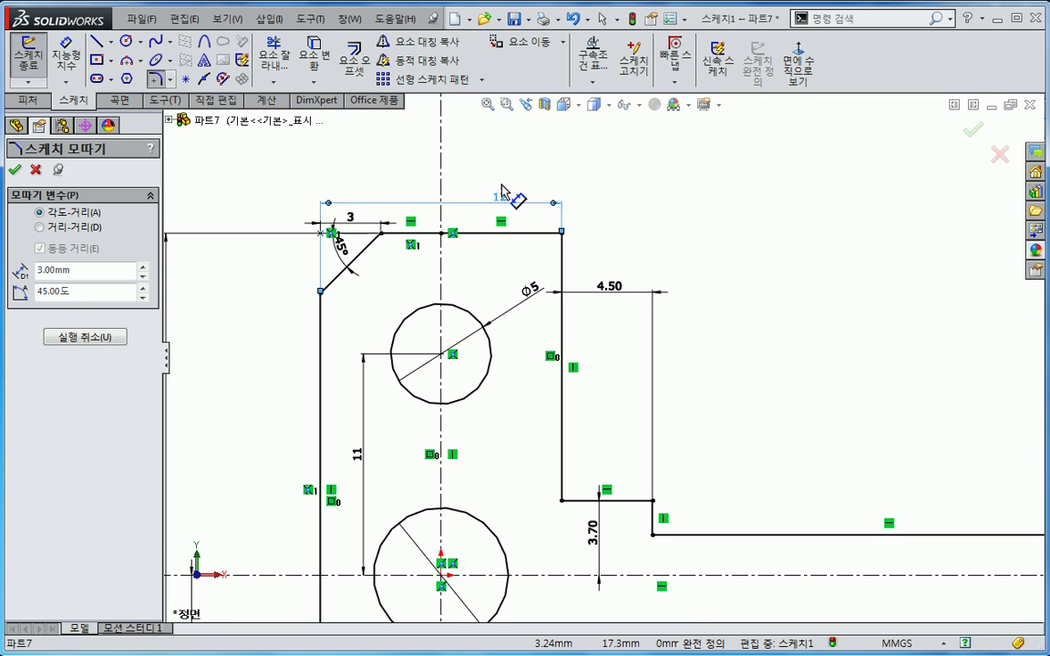
left_click(515, 232)
left_click(561, 266)
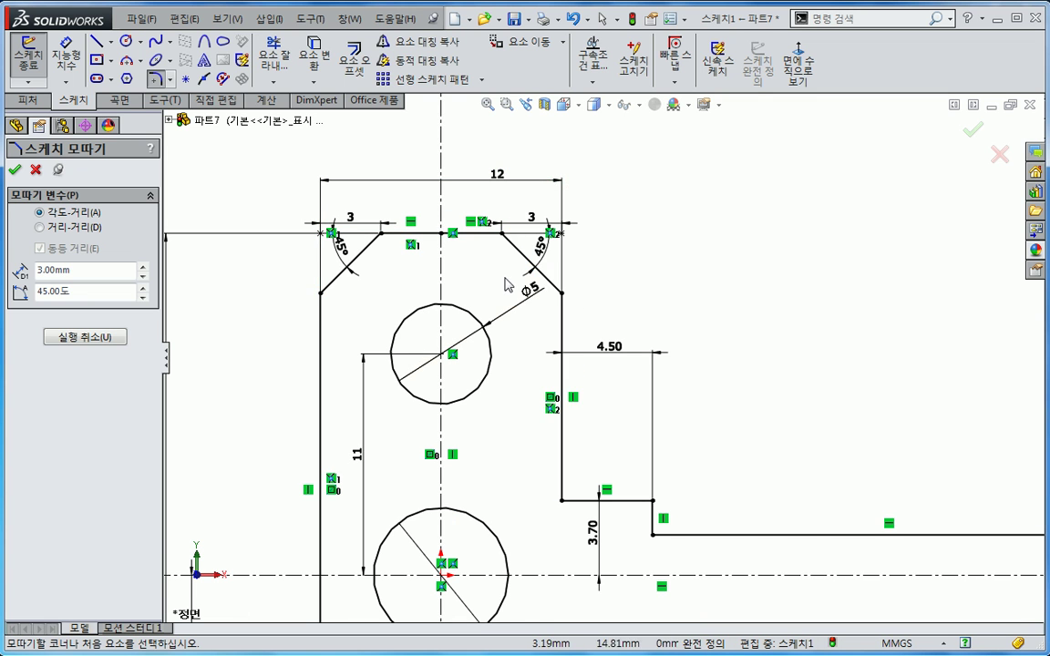
key("f")
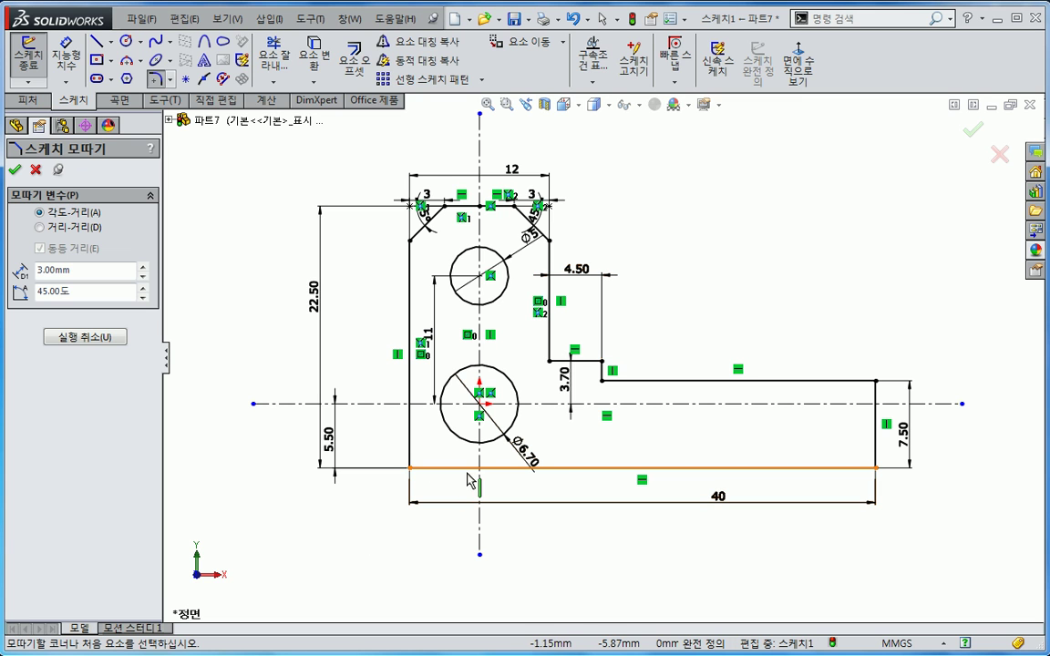
Chamfer the outline's lower-left corner using unequal distances, 2 mm vertically and 5 mm horizontally, and move the 5 mm dimension below the outline
left_click(82, 228)
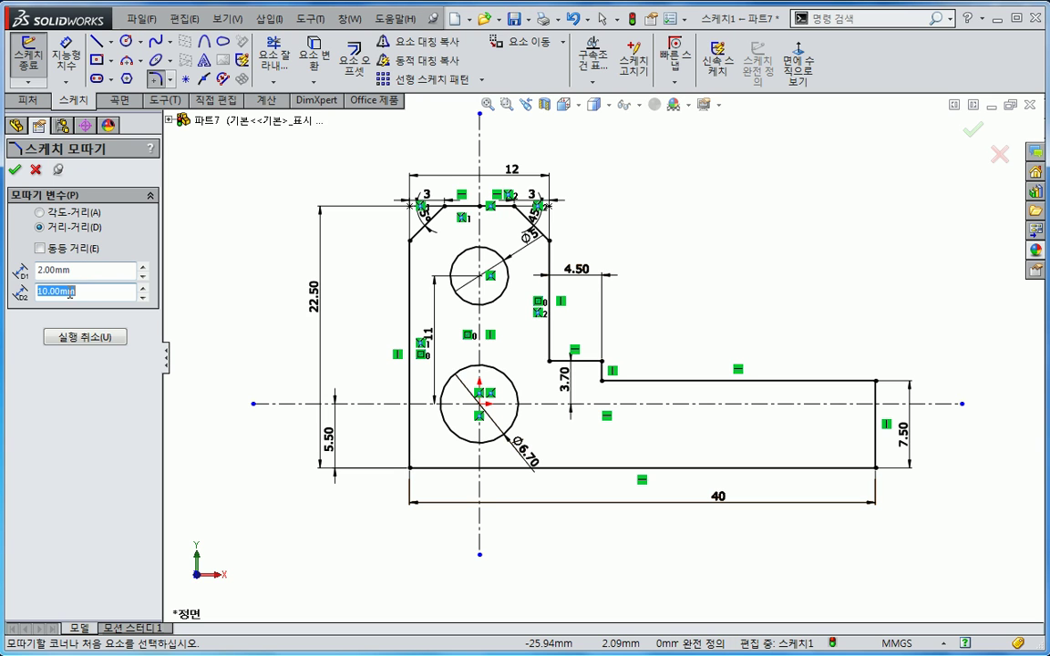
type("5")
key("Return")
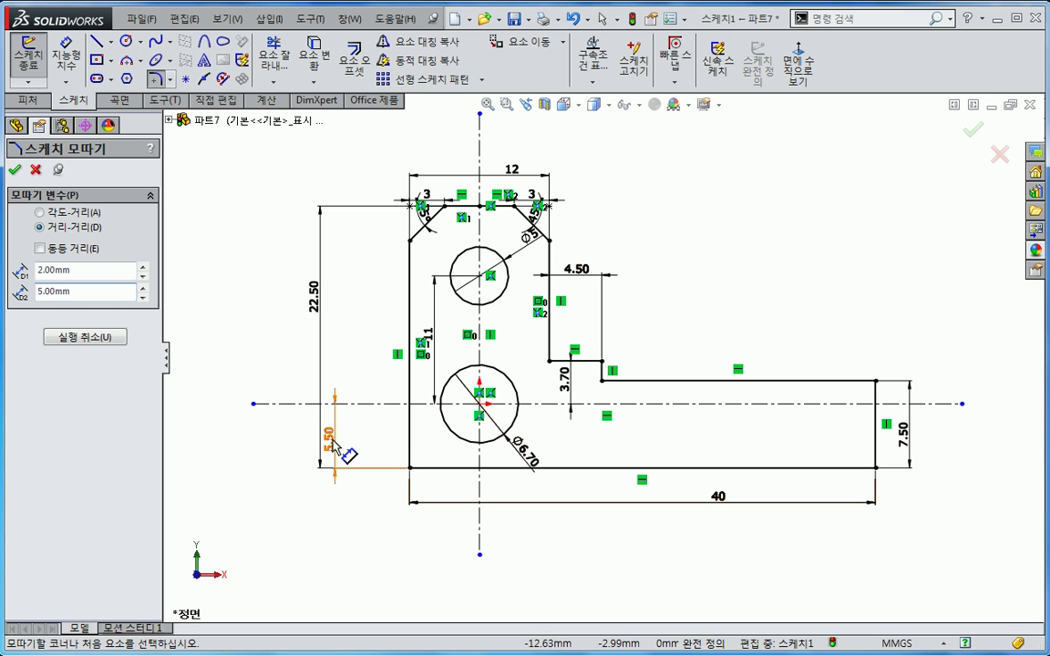
left_click(410, 451)
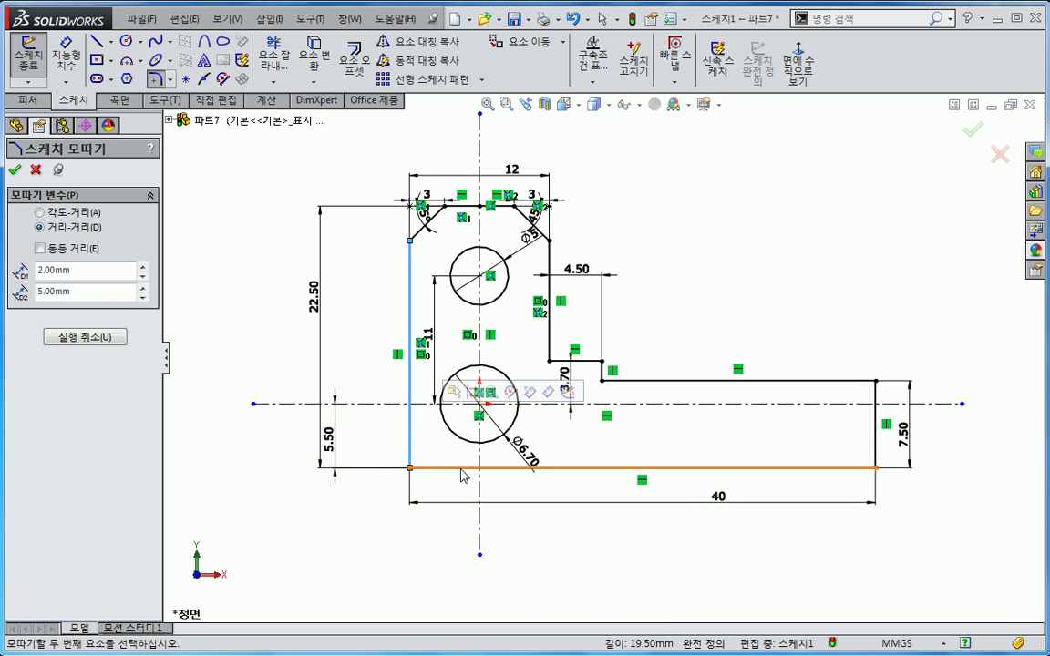
left_click(461, 469)
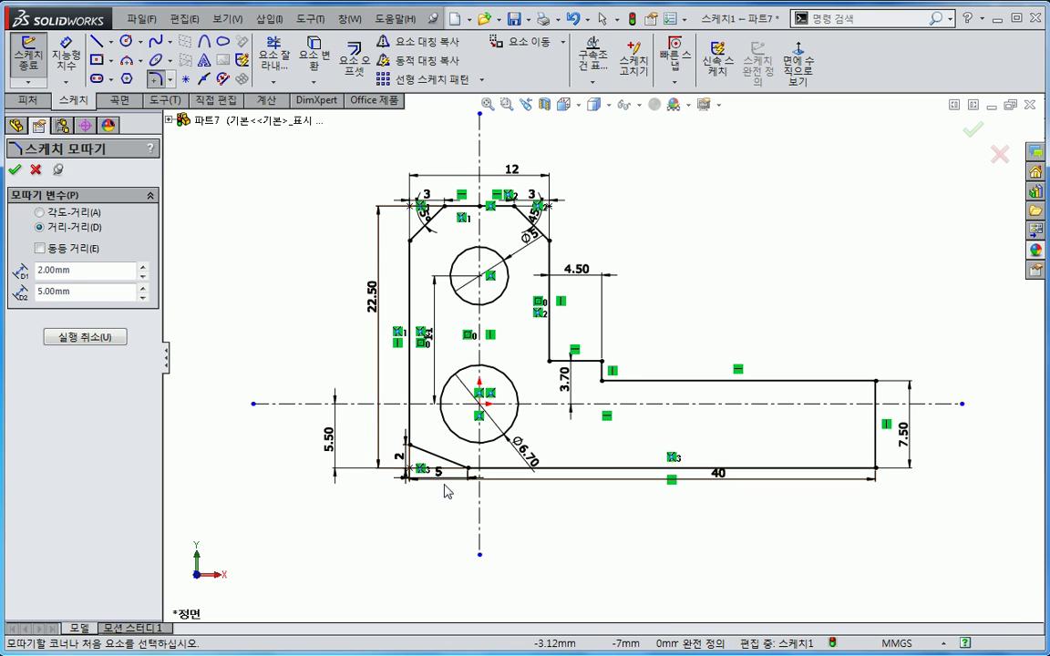
key("Escape")
left_click_drag(443, 474, 443, 493)
middle_click_drag(661, 540, 579, 532, "ctrl")
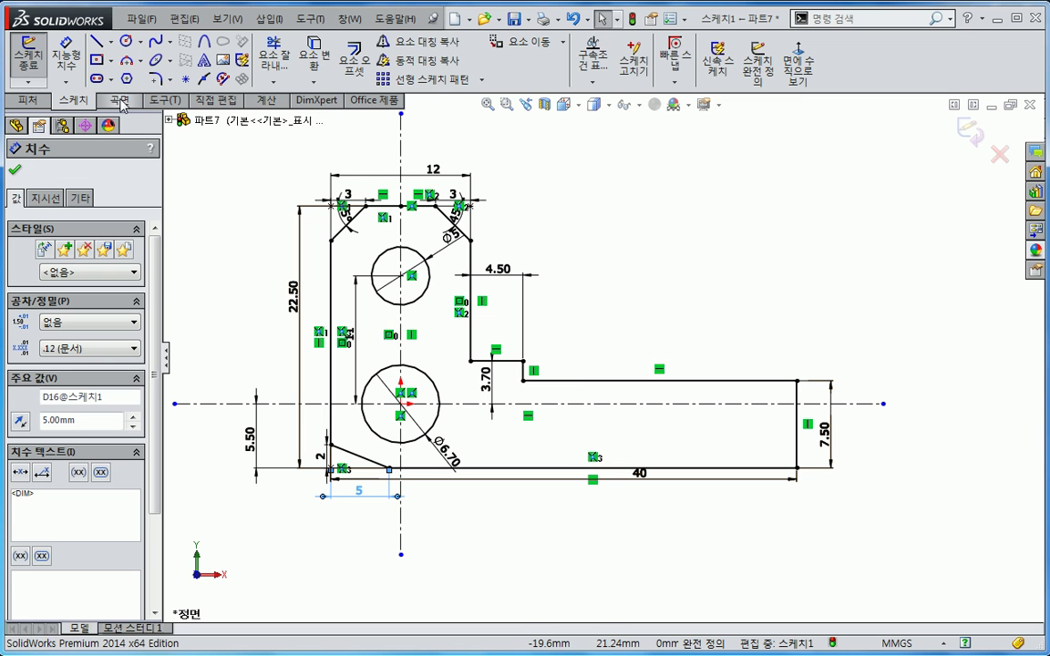
Fillet both corners at the outline's far right end with a 1.5 mm radius and move their radius dimensions outward
left_click(170, 81)
left_click(173, 96)
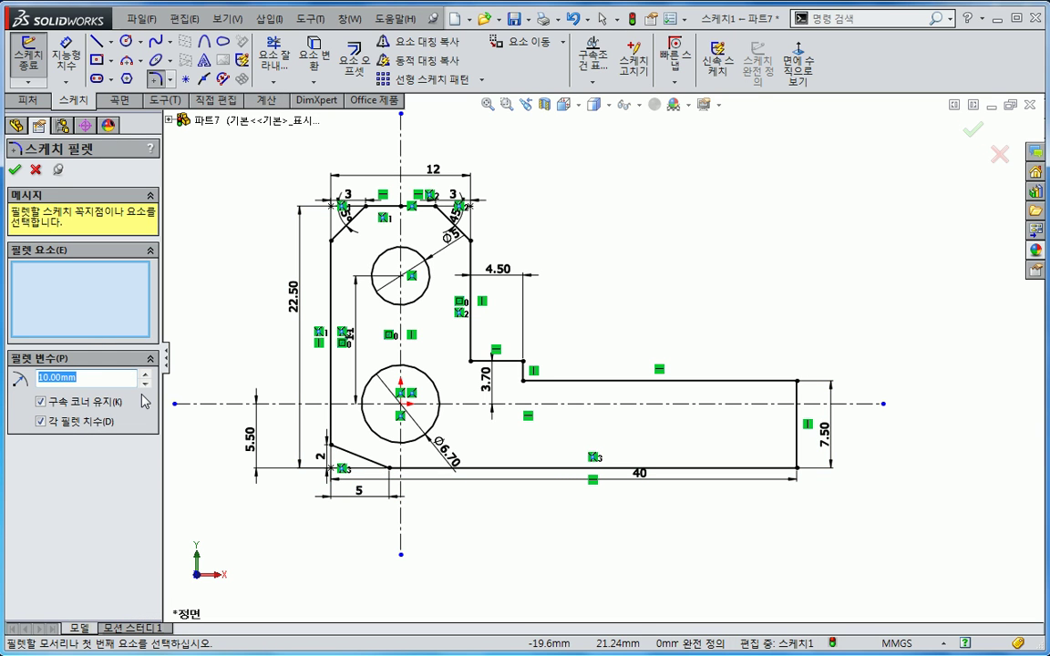
left_click(786, 382)
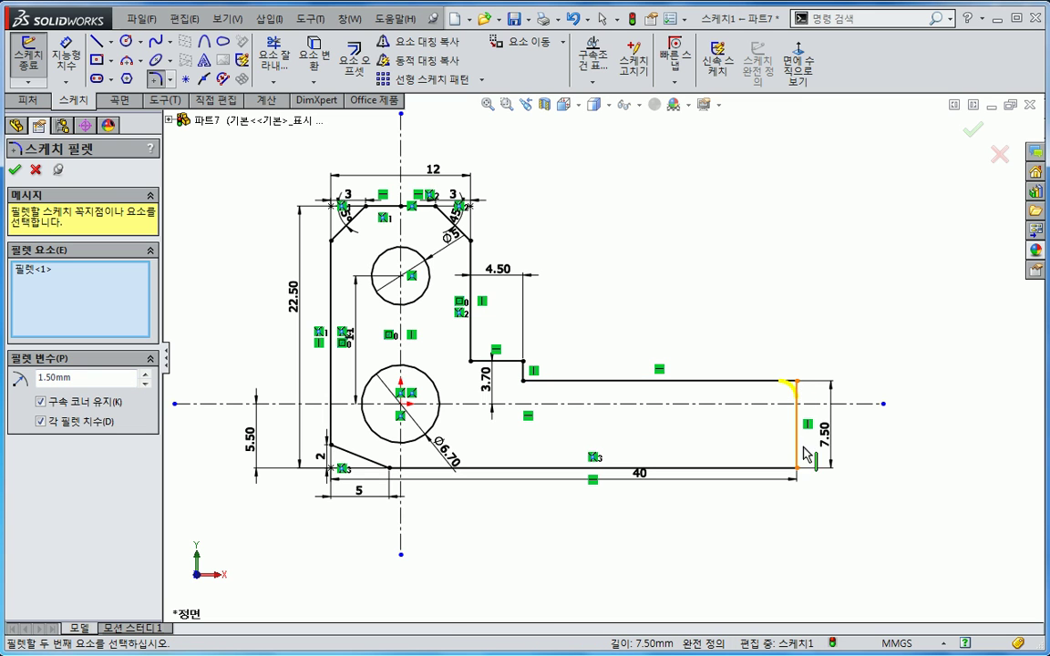
left_click(795, 465)
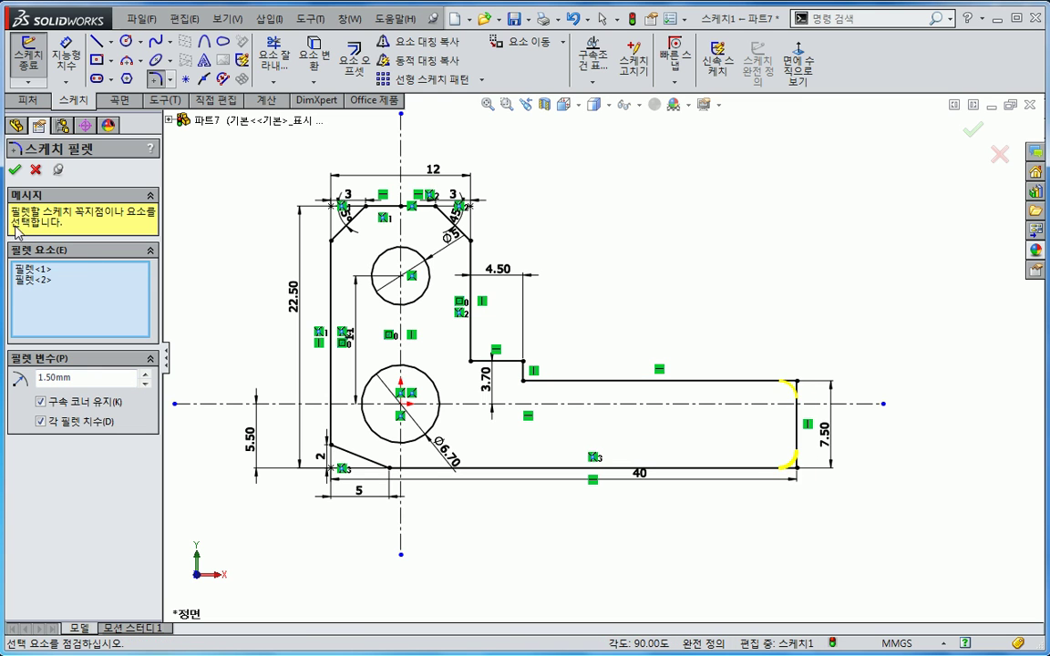
left_click(15, 170)
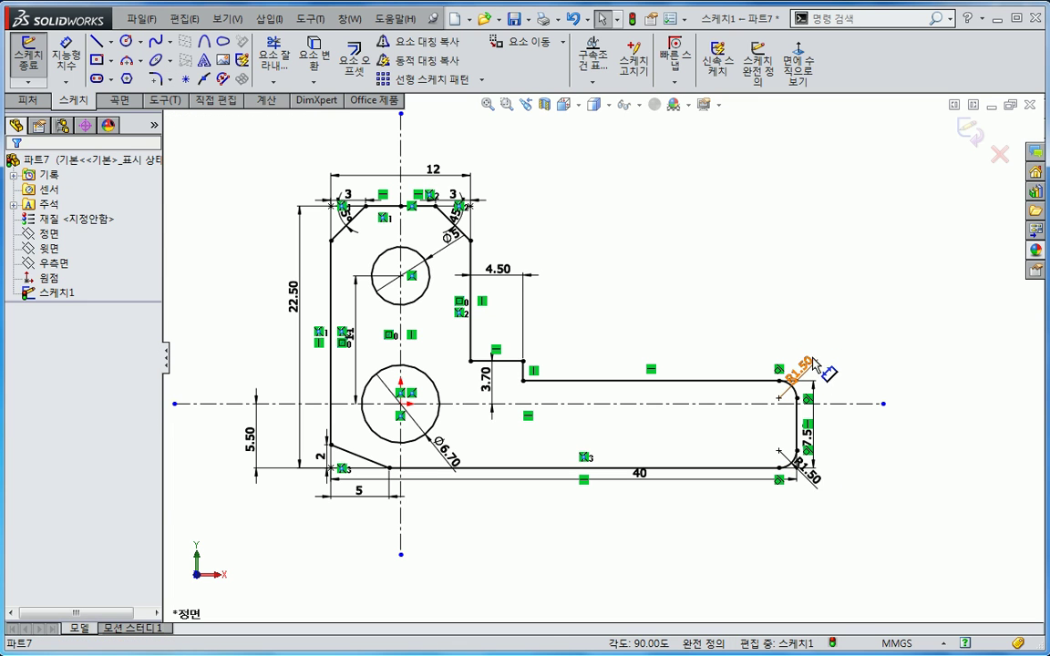
left_click(803, 375)
left_click_drag(812, 473, 846, 502)
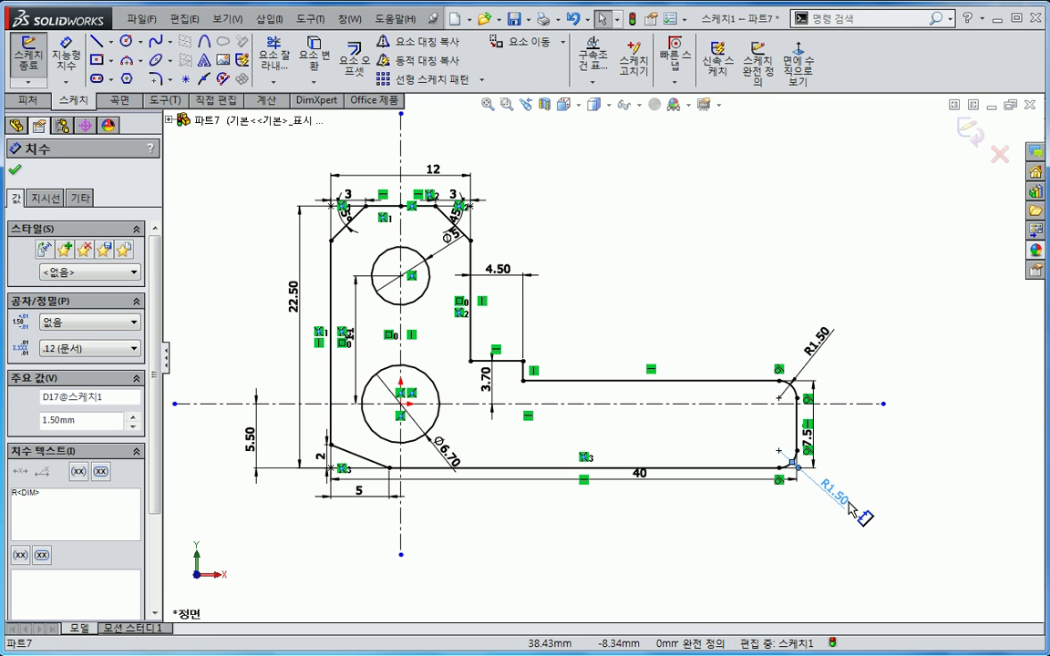
Set the radius of the lower-right fillet to 2.3 mm
double_click(851, 506)
type("2.3")
key("Return")
left_click(764, 452)
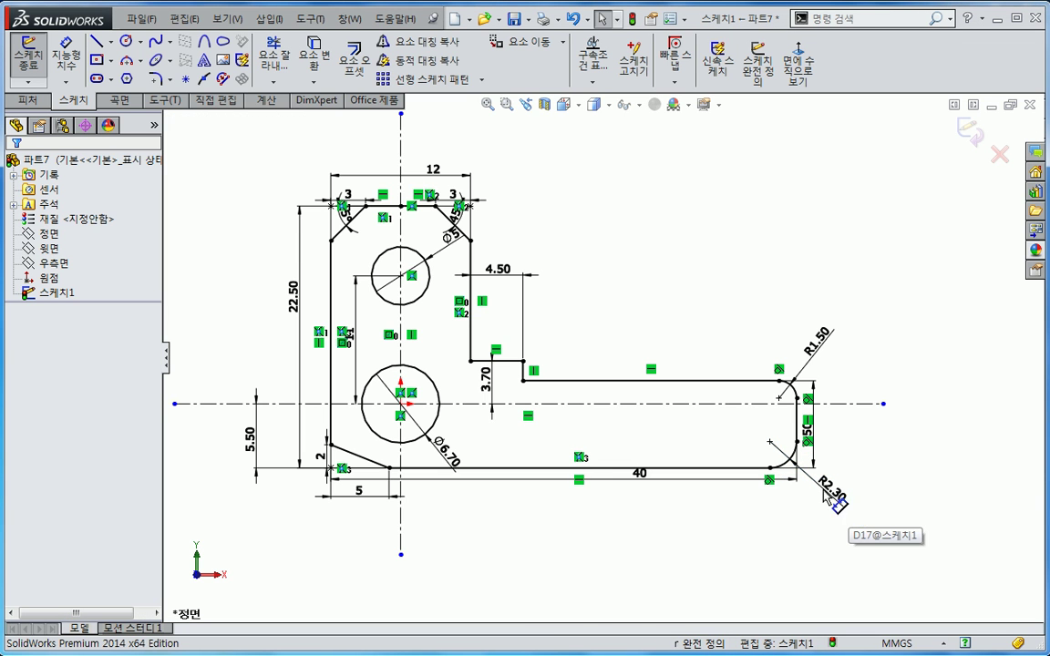
middle_click_drag(698, 445, 719, 470, "ctrl")
key("Escape")
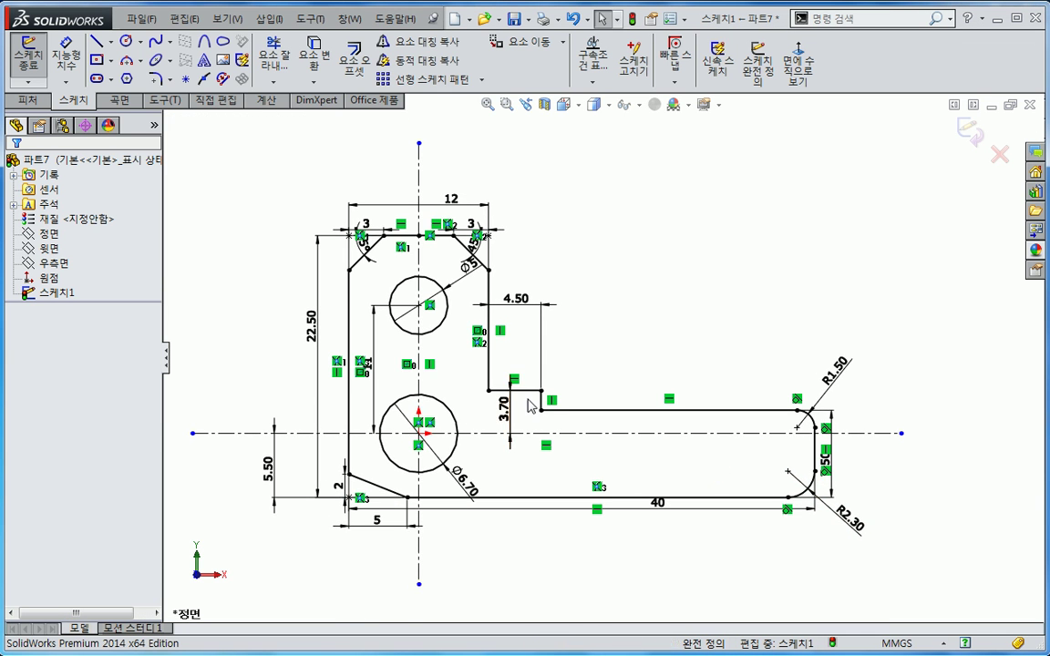
Fillet the three corners of the small step with a 0.5 mm radius, without dimensioning each fillet, and end the Fillet command
scroll(537, 410, "down", 3)
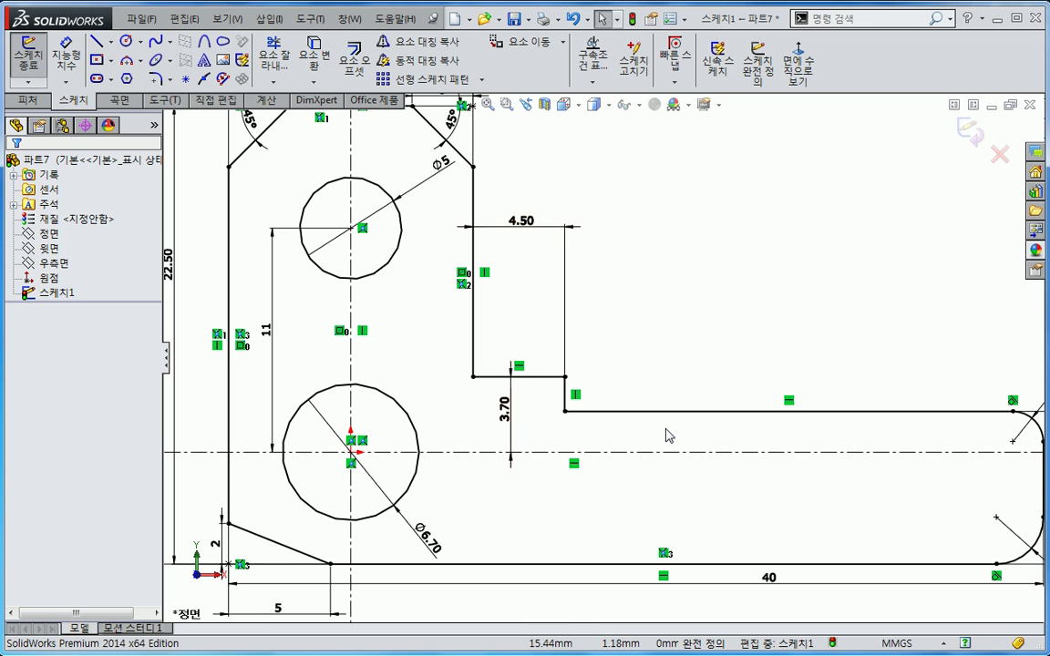
left_click(155, 79)
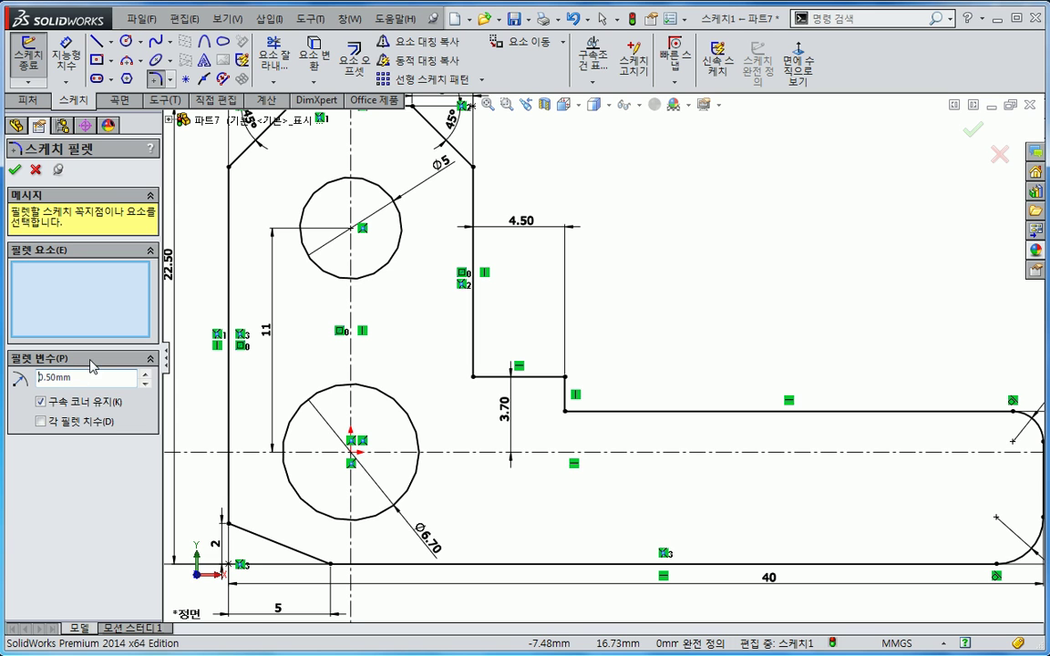
left_click_drag(435, 333, 598, 436)
left_click(14, 170)
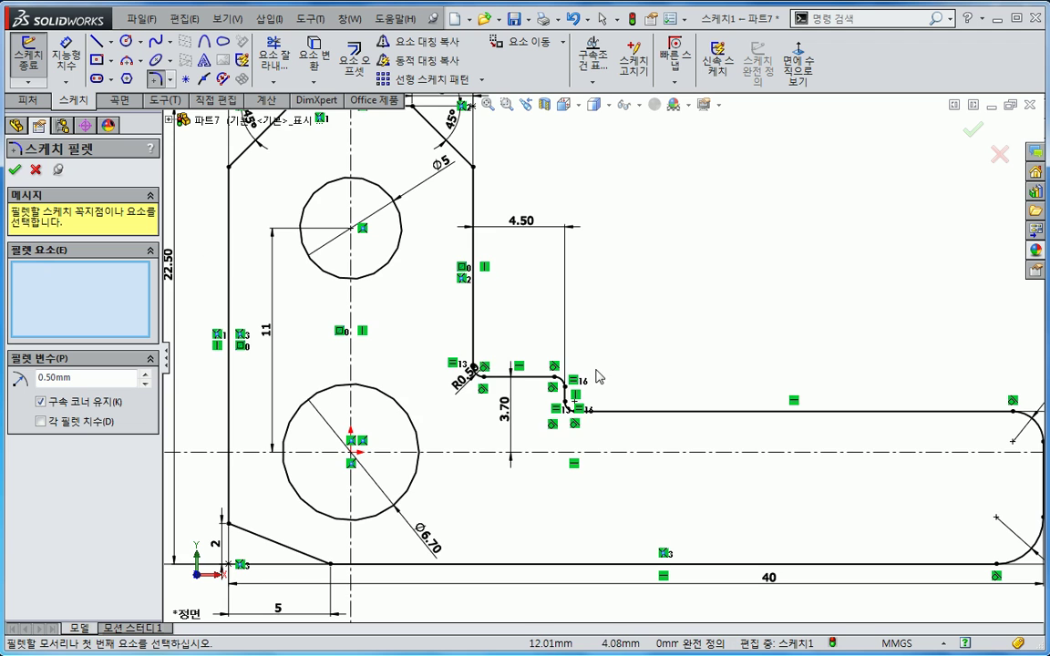
scroll(597, 374, "up", 3)
middle_click_drag(683, 372, 650, 376, "ctrl")
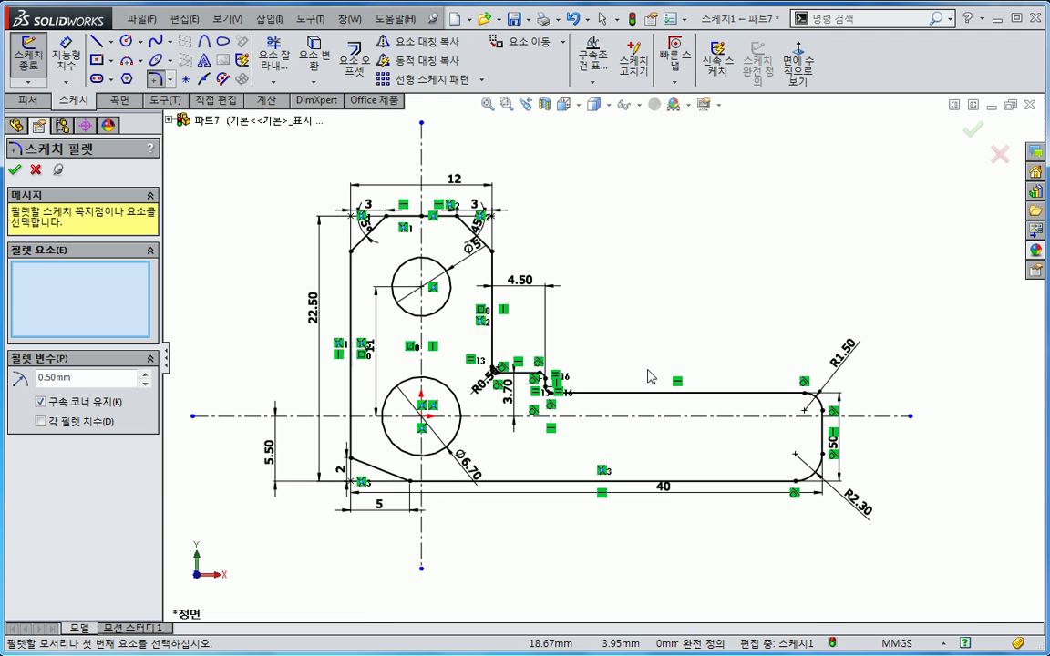
left_click(34, 169)
Hide the sketch relation symbols in the graphics area
left_click(638, 105)
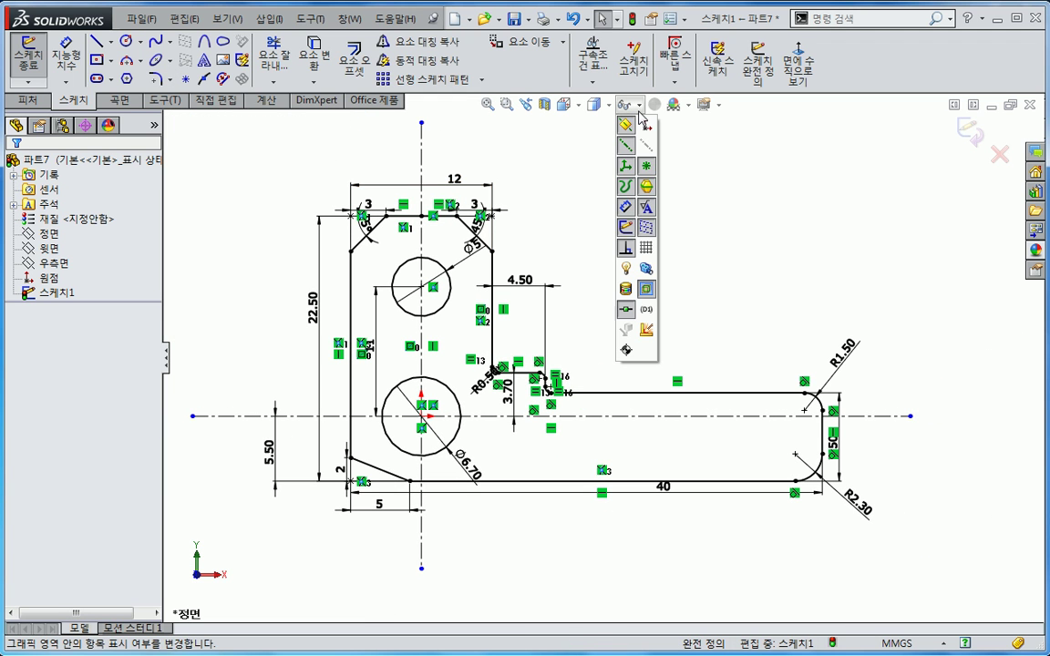
left_click(644, 208)
middle_click_drag(694, 304, 713, 314, "ctrl")
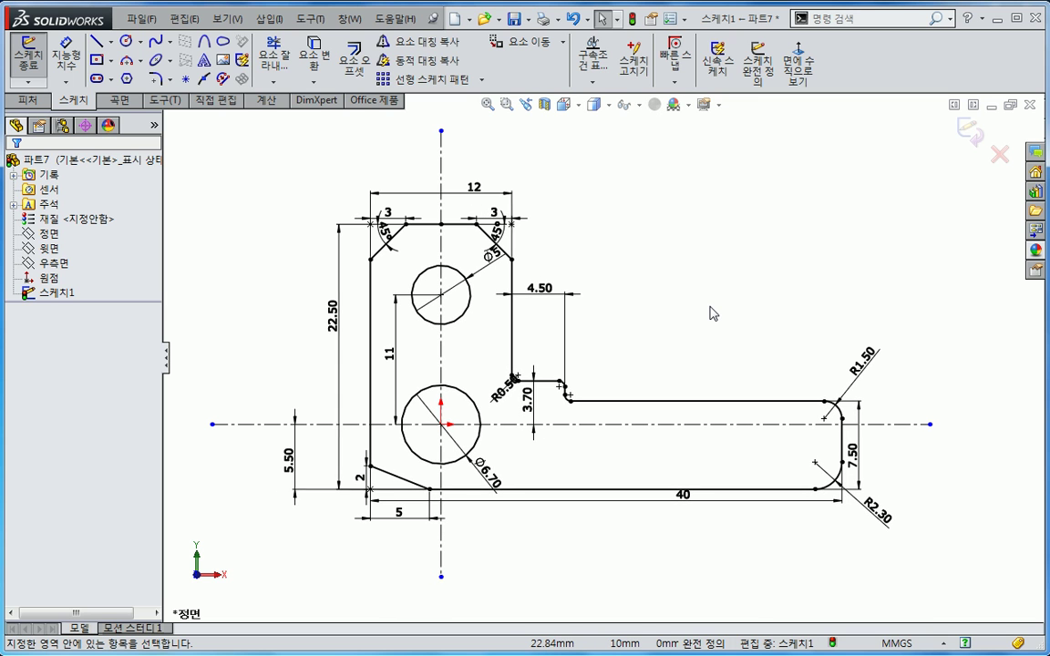
Rearrange the large circle's diameter, the lower-left chamfer distances, the 40 mm length and the two left-side height dimensions for clear spacing
left_click_drag(493, 474, 512, 456)
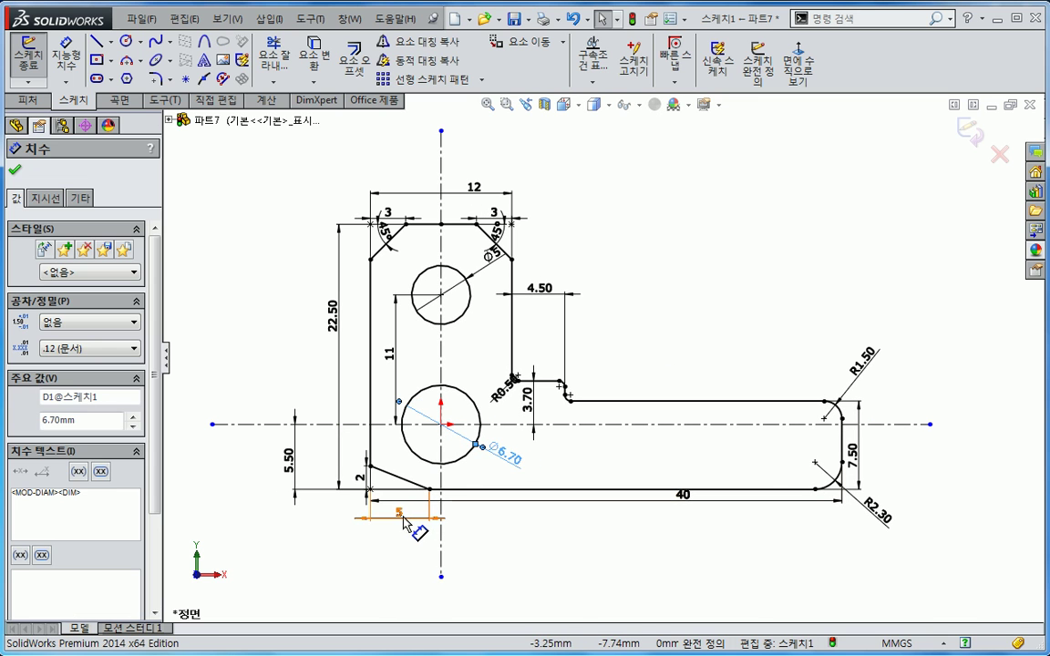
left_click_drag(402, 517, 397, 519)
left_click_drag(365, 480, 361, 481)
left_click_drag(685, 515, 696, 555)
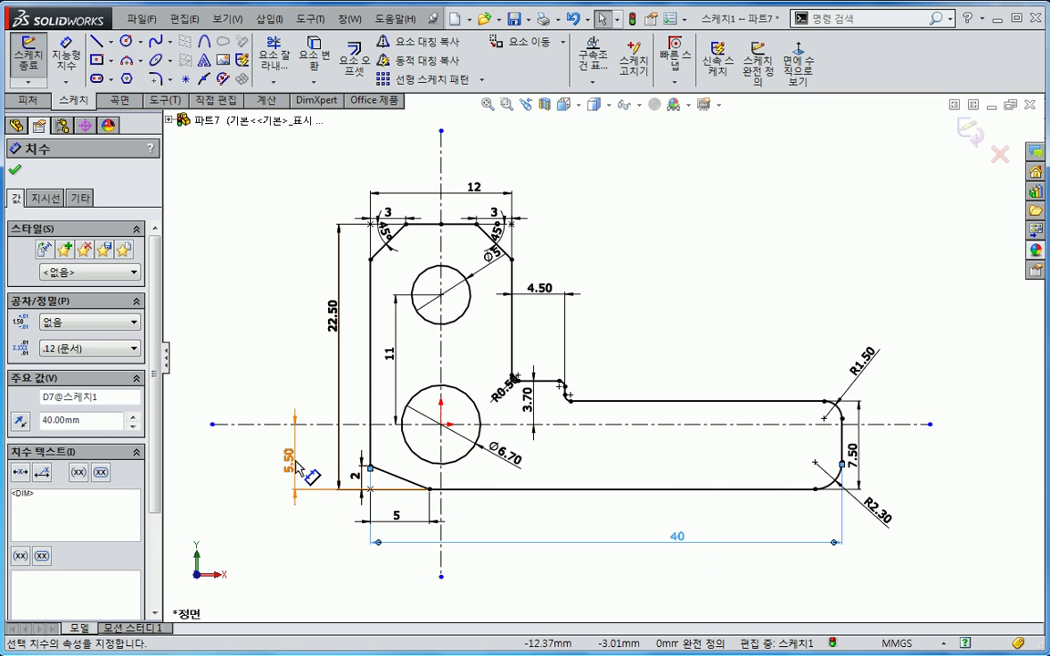
left_click_drag(336, 313, 264, 318)
left_click_drag(289, 450, 330, 463)
left_click_drag(266, 333, 299, 335)
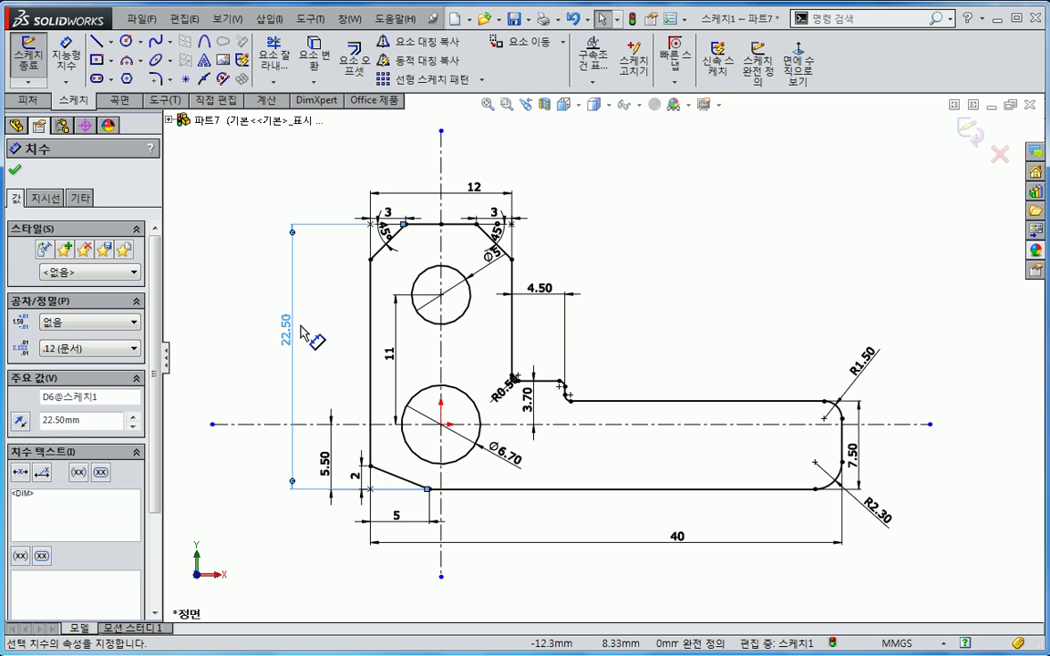
Move the upper arm's 12 mm width dimension higher and place both 45° chamfer angle dimensions outside the outline
left_click_drag(483, 195, 466, 170)
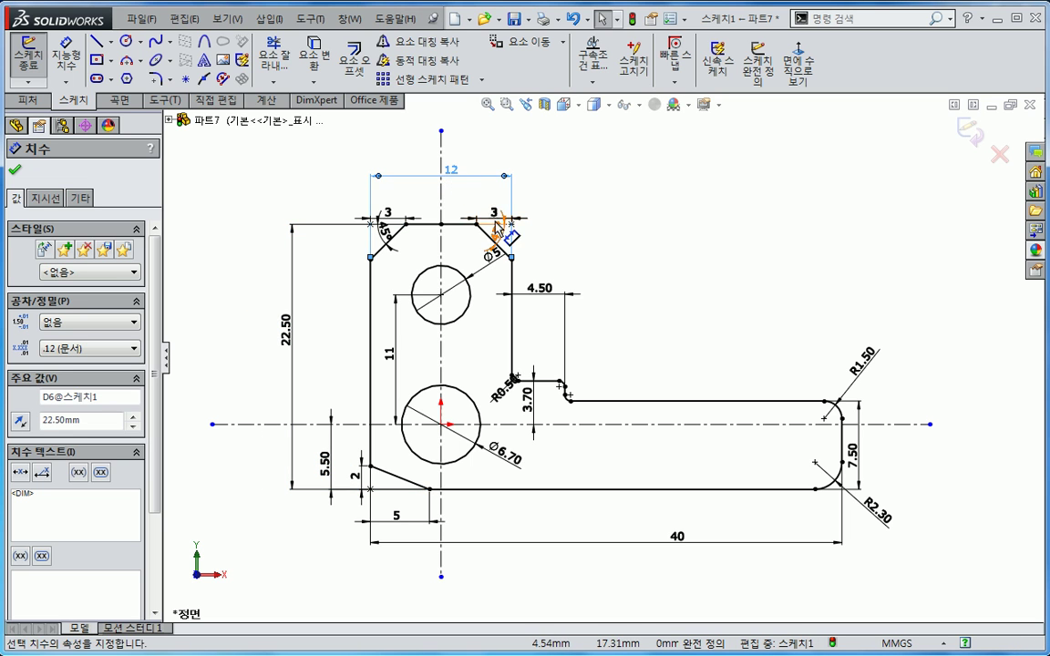
left_click_drag(491, 209, 542, 228)
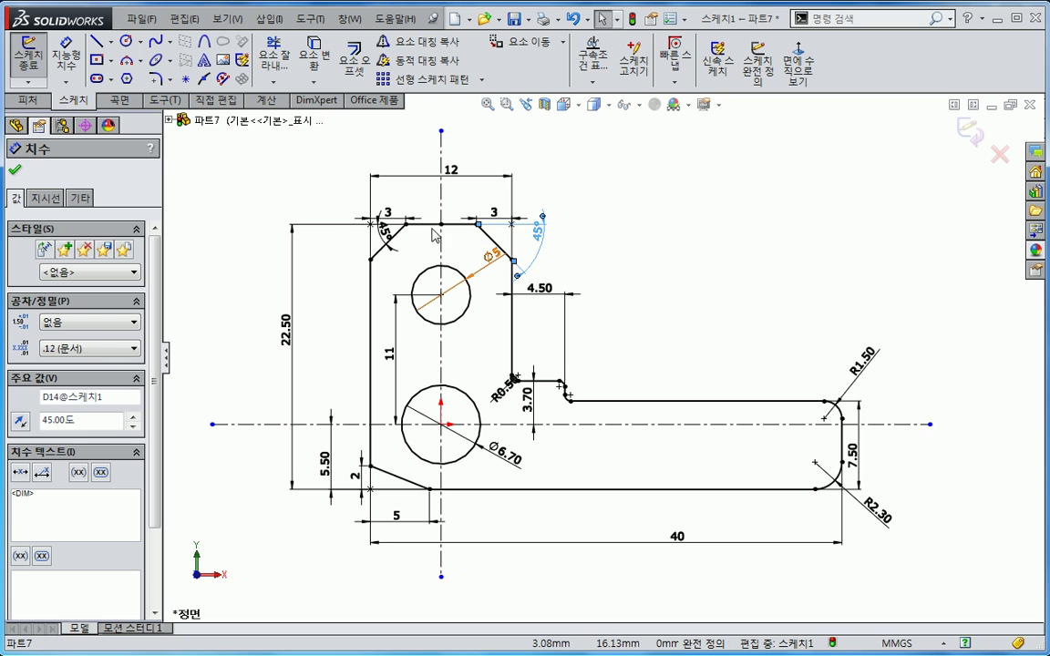
left_click_drag(385, 229, 342, 250)
scroll(658, 279, "up", 1)
mouse_move(675, 311)
middle_mouse_down("ctrl")
mouse_move(668, 295)
mouse_move(686, 307)
middle_mouse_up("ctrl")
scroll(670, 294, "down", 1)
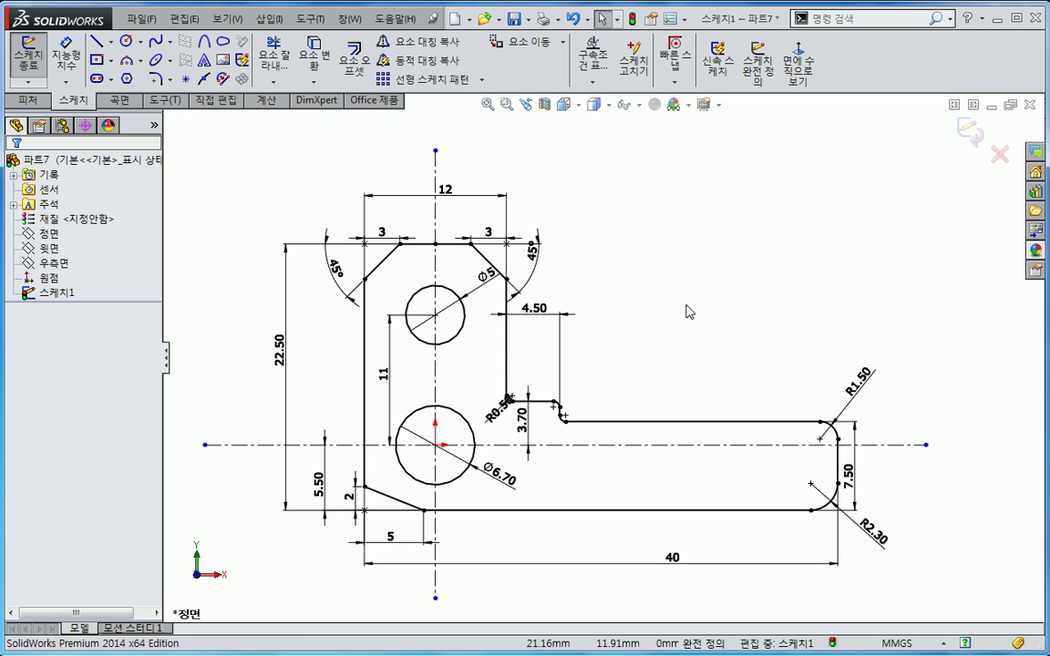